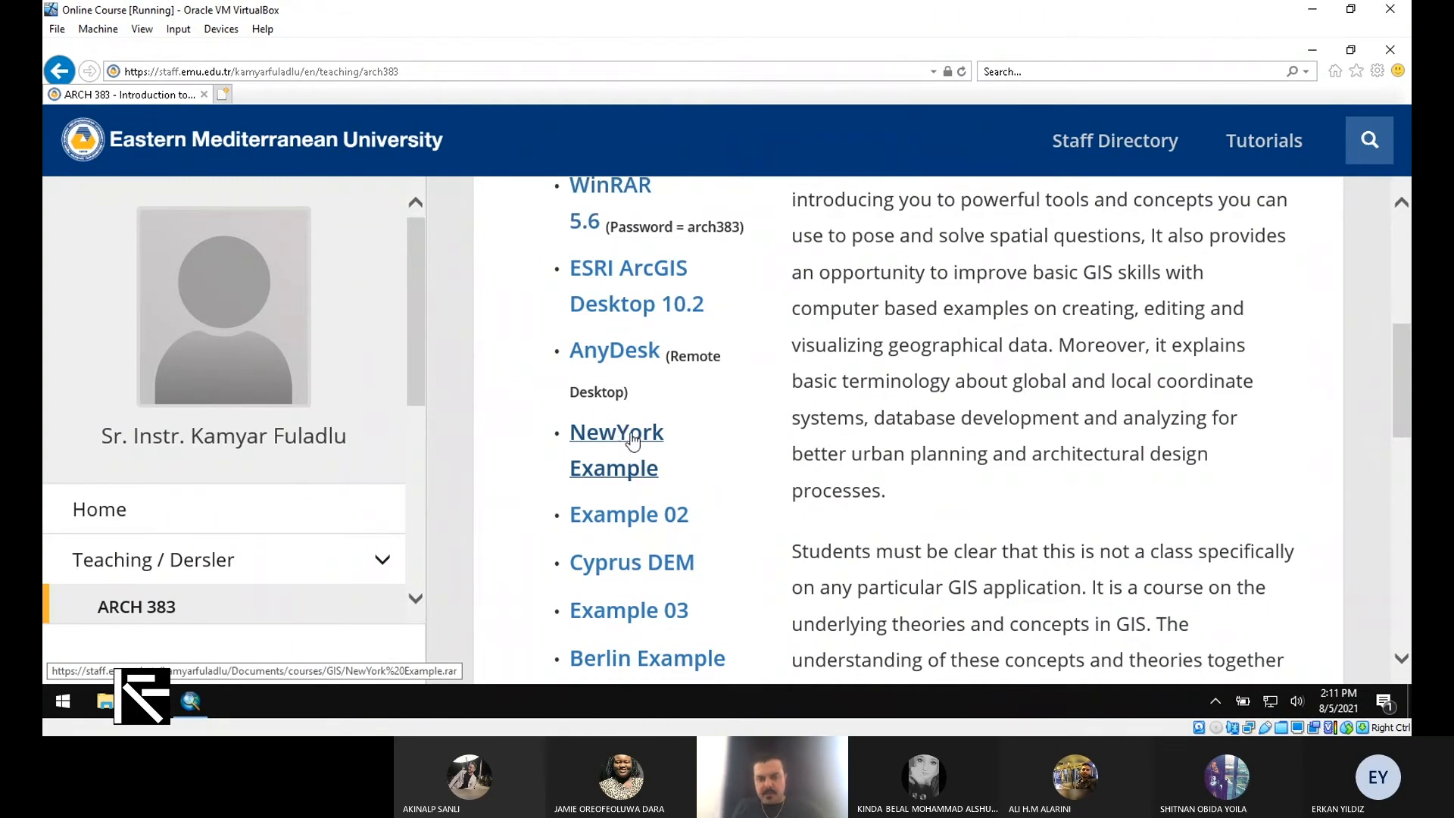
Step: Download NewYork Example.rar from the course page and show it in its download folder
left_click(649, 431)
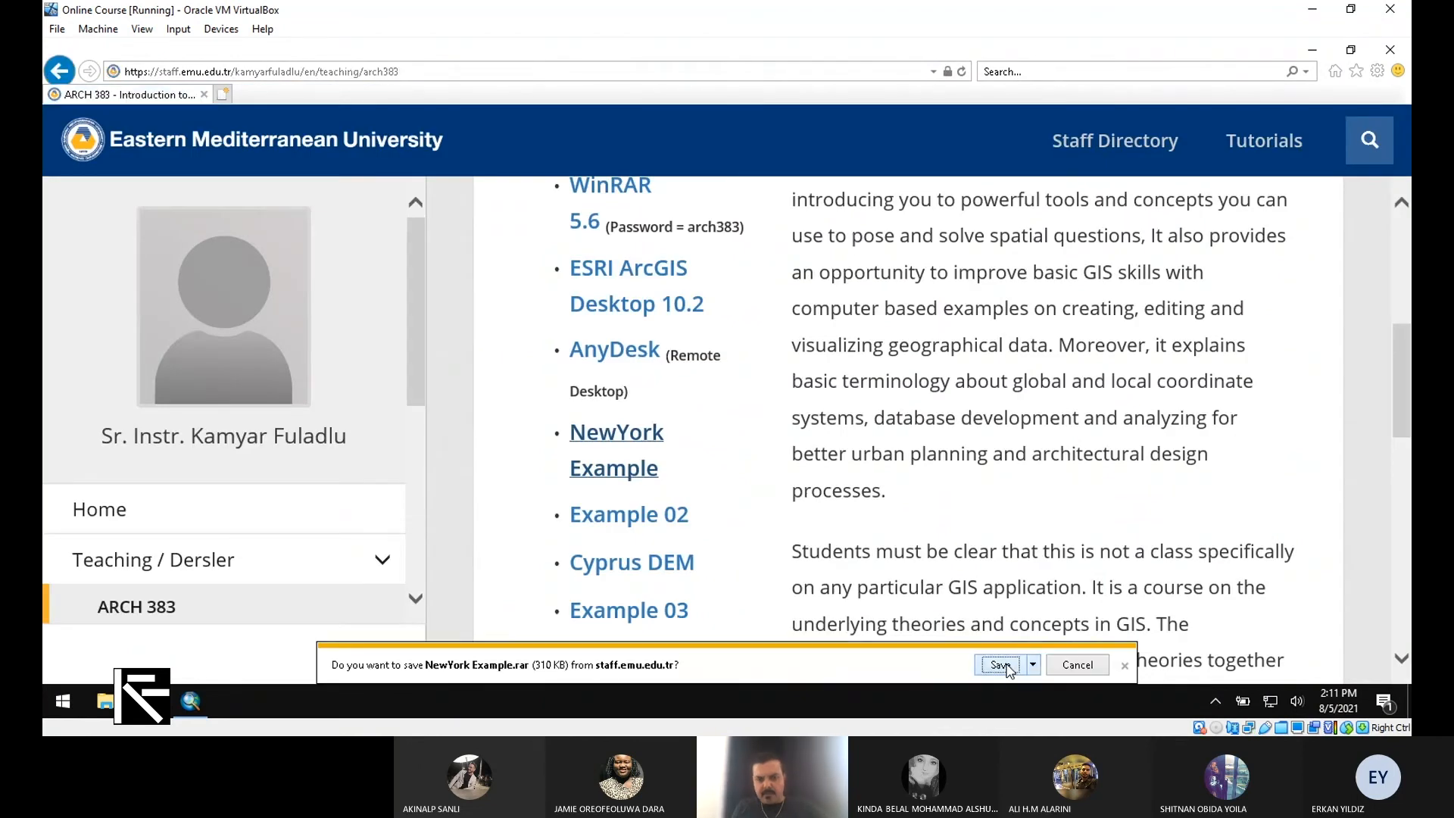
left_click(1008, 666)
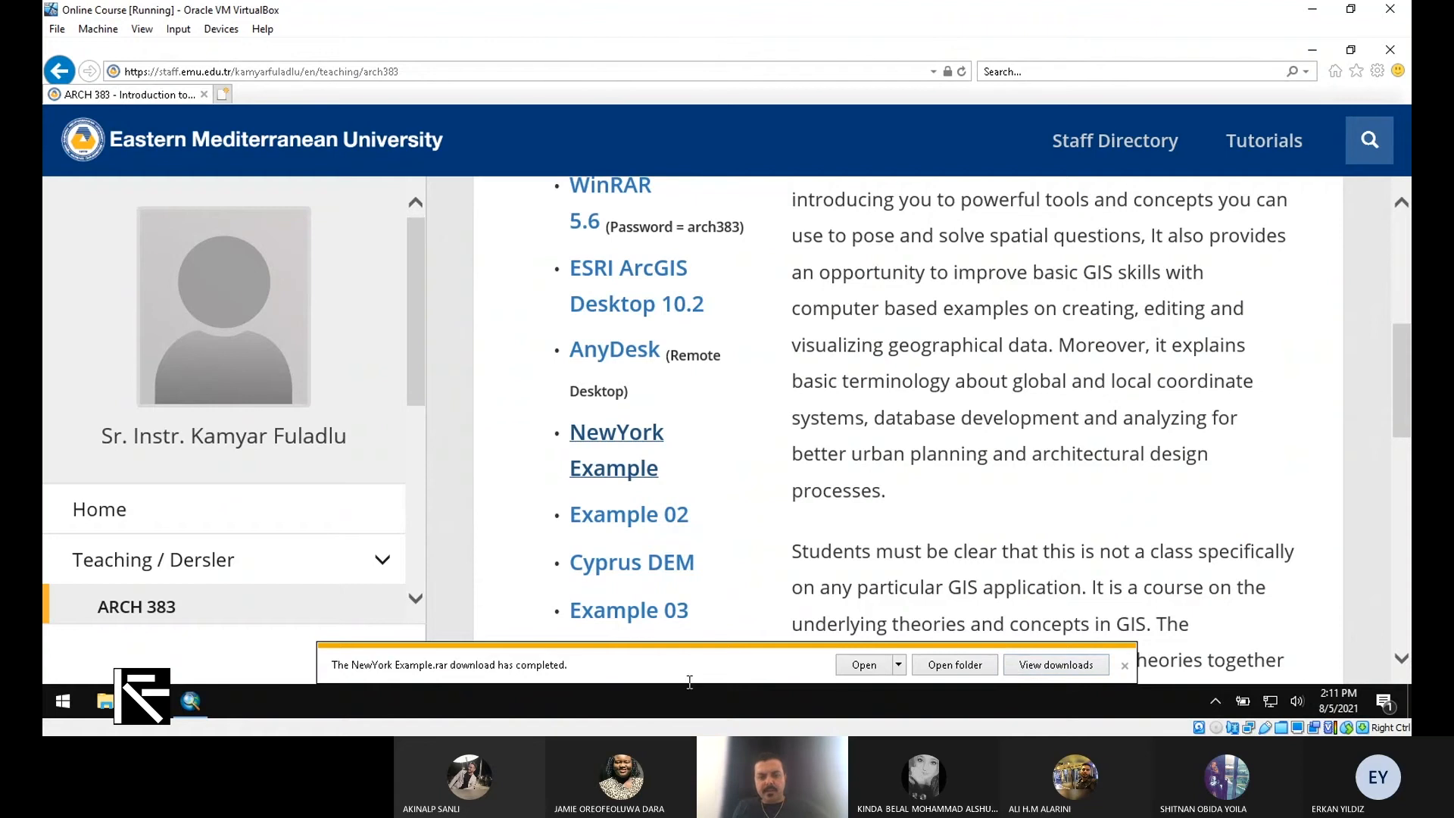
left_click(963, 672)
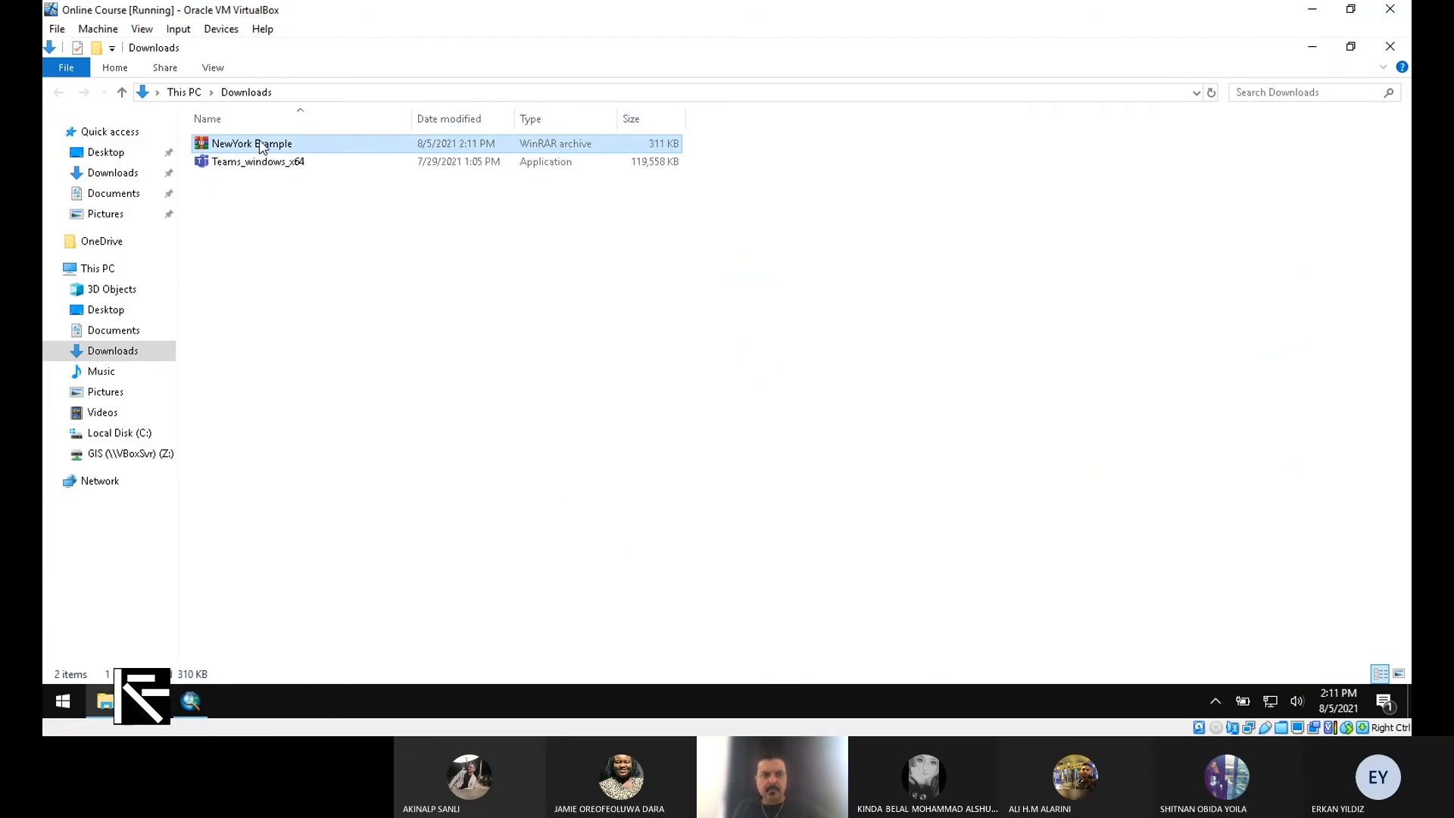
Step: Shrink the Downloads window, minimize the browser and delete the Teams_windows_x64 installer
left_click(1350, 47)
left_click(1313, 45)
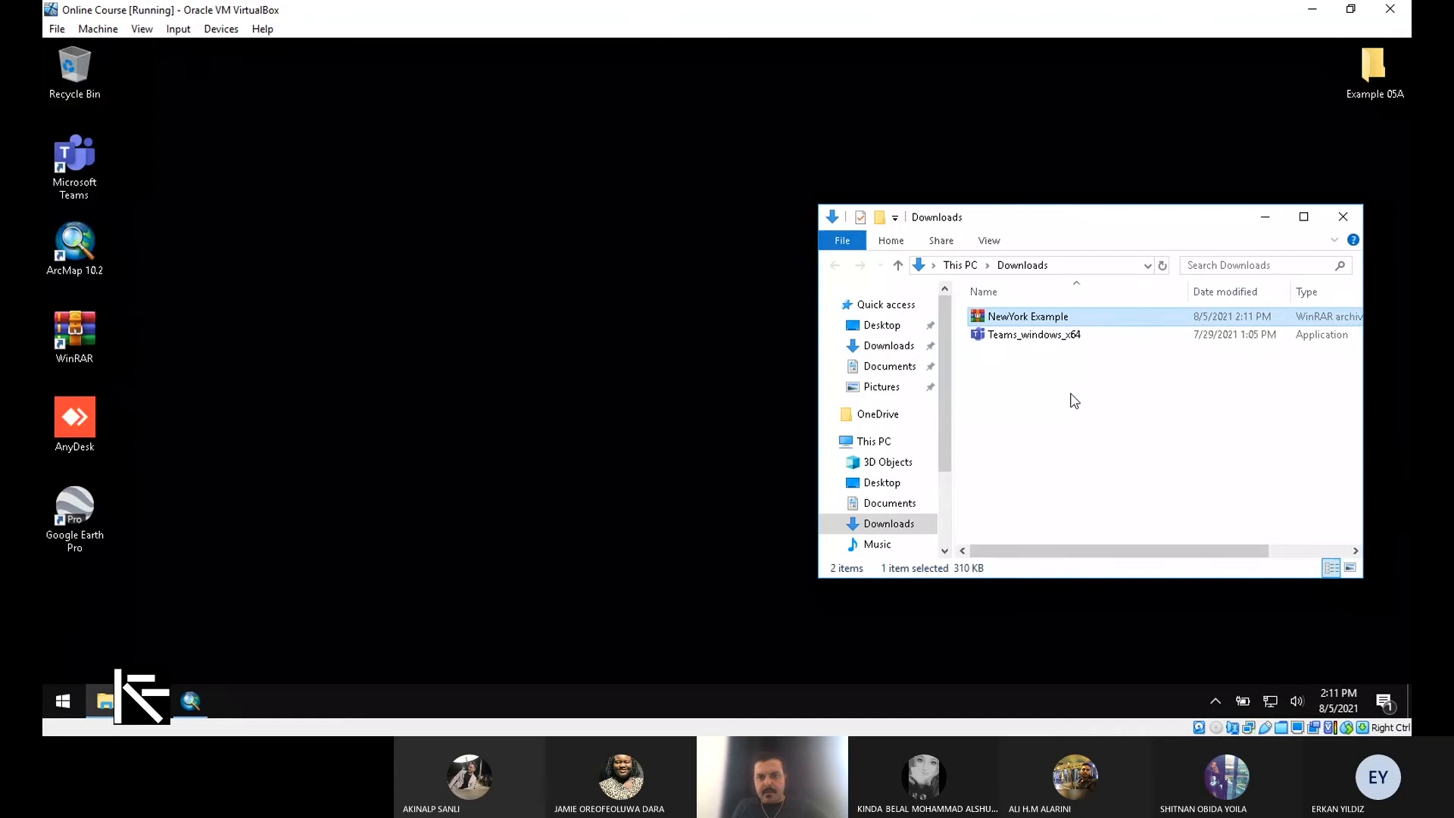
left_click_drag(1107, 413, 1022, 335)
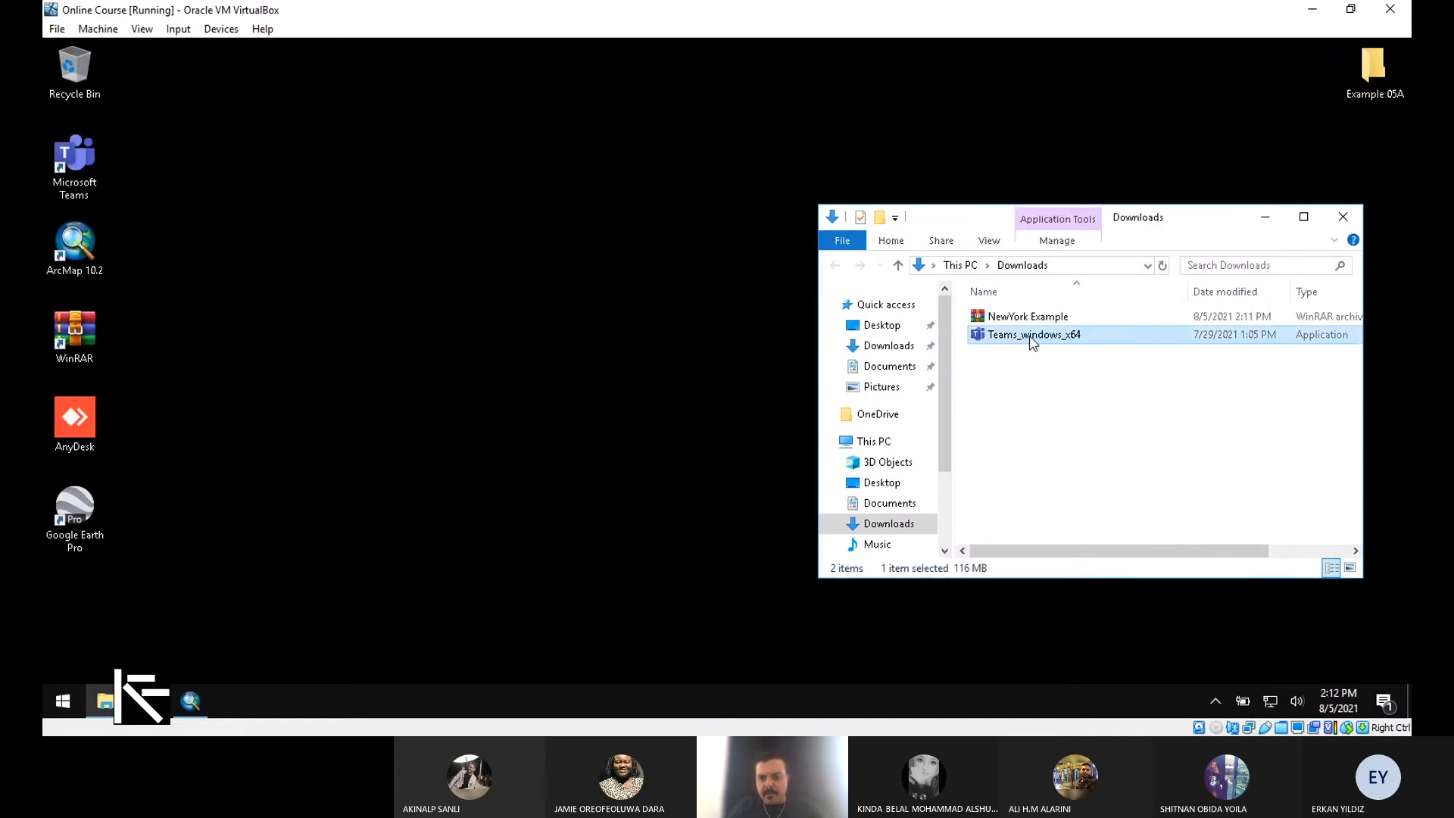
key("Delete")
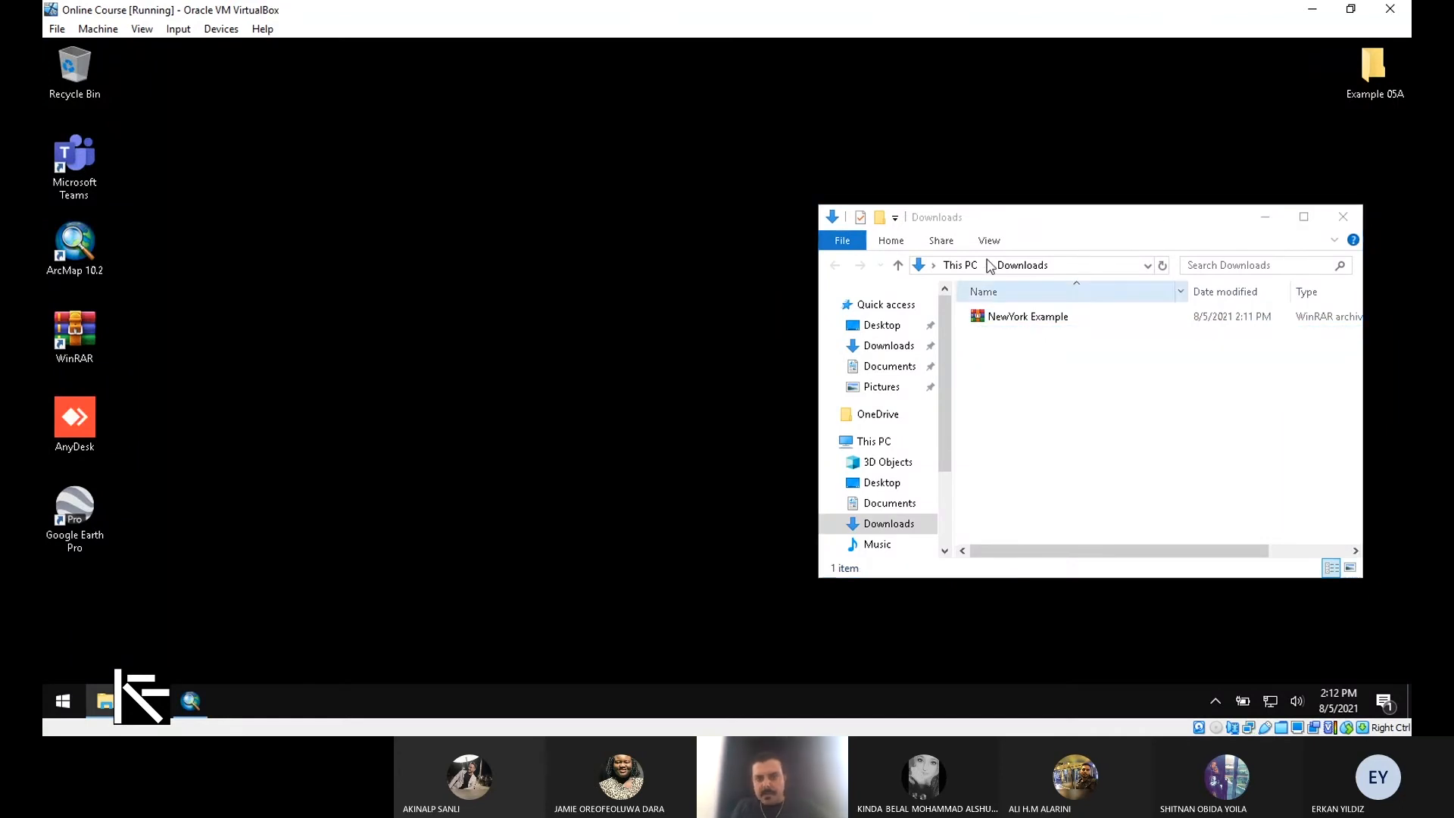
Step: Move the NewYork Example archive from Downloads onto an empty area of the desktop and close the Downloads window
left_click_drag(1032, 318, 1021, 157)
left_click(1343, 217)
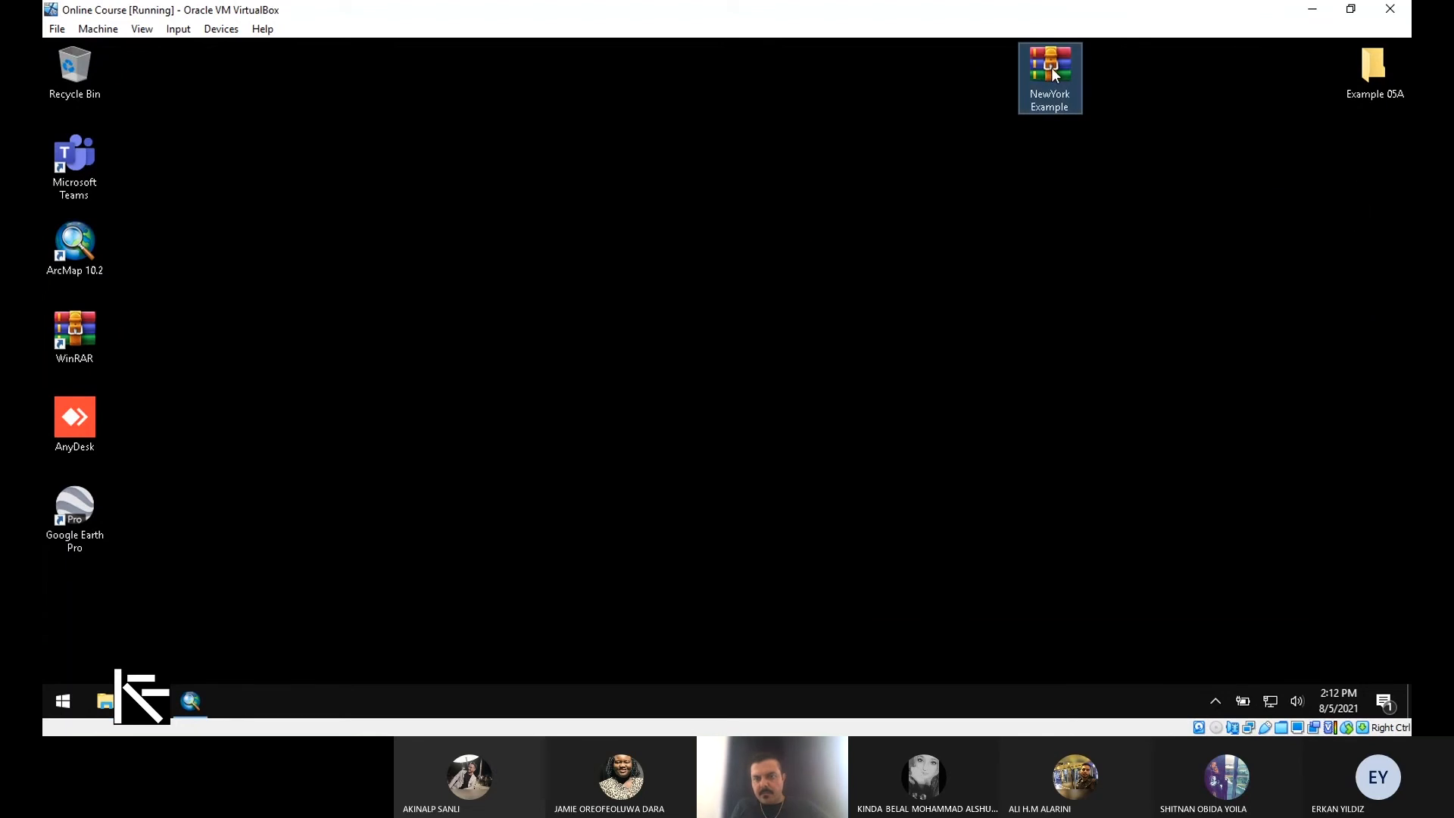
left_click_drag(1051, 67, 1065, 305)
Step: Open the NewYork Example archive, view the files in its NewYork Example folder and return to the archive's root
left_click(1025, 362)
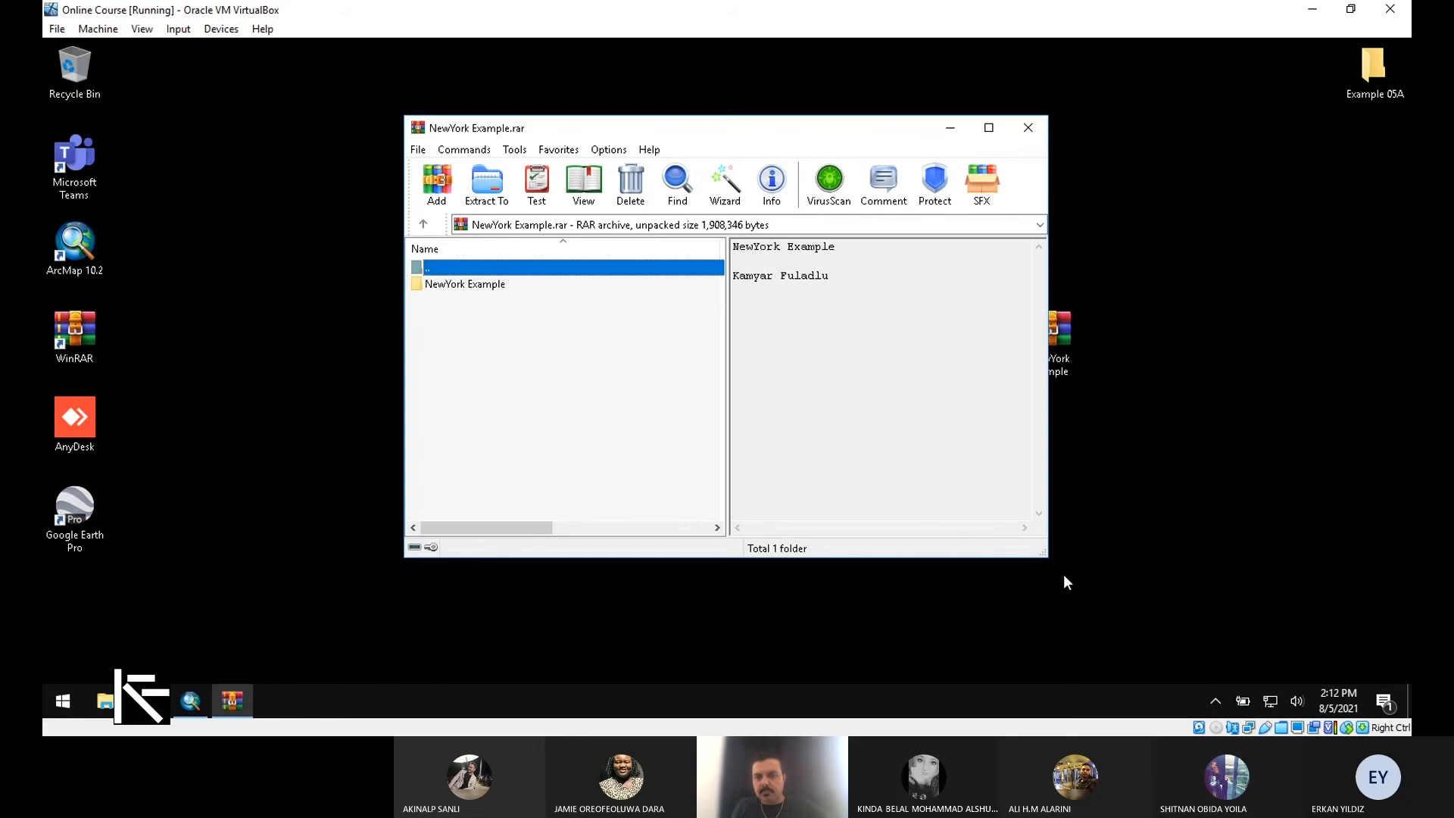
double_click(489, 286)
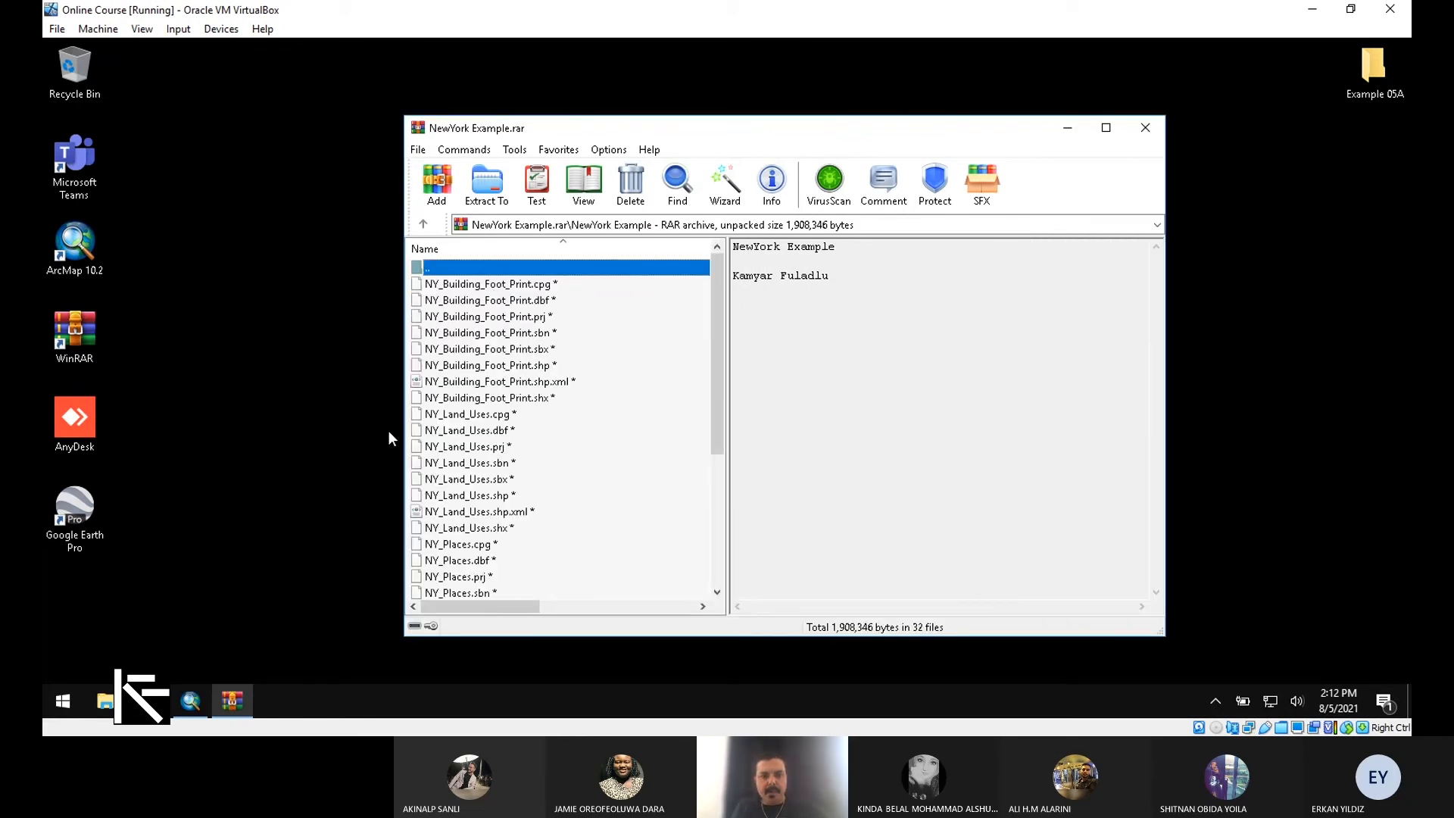
left_click_drag(402, 421, 204, 421)
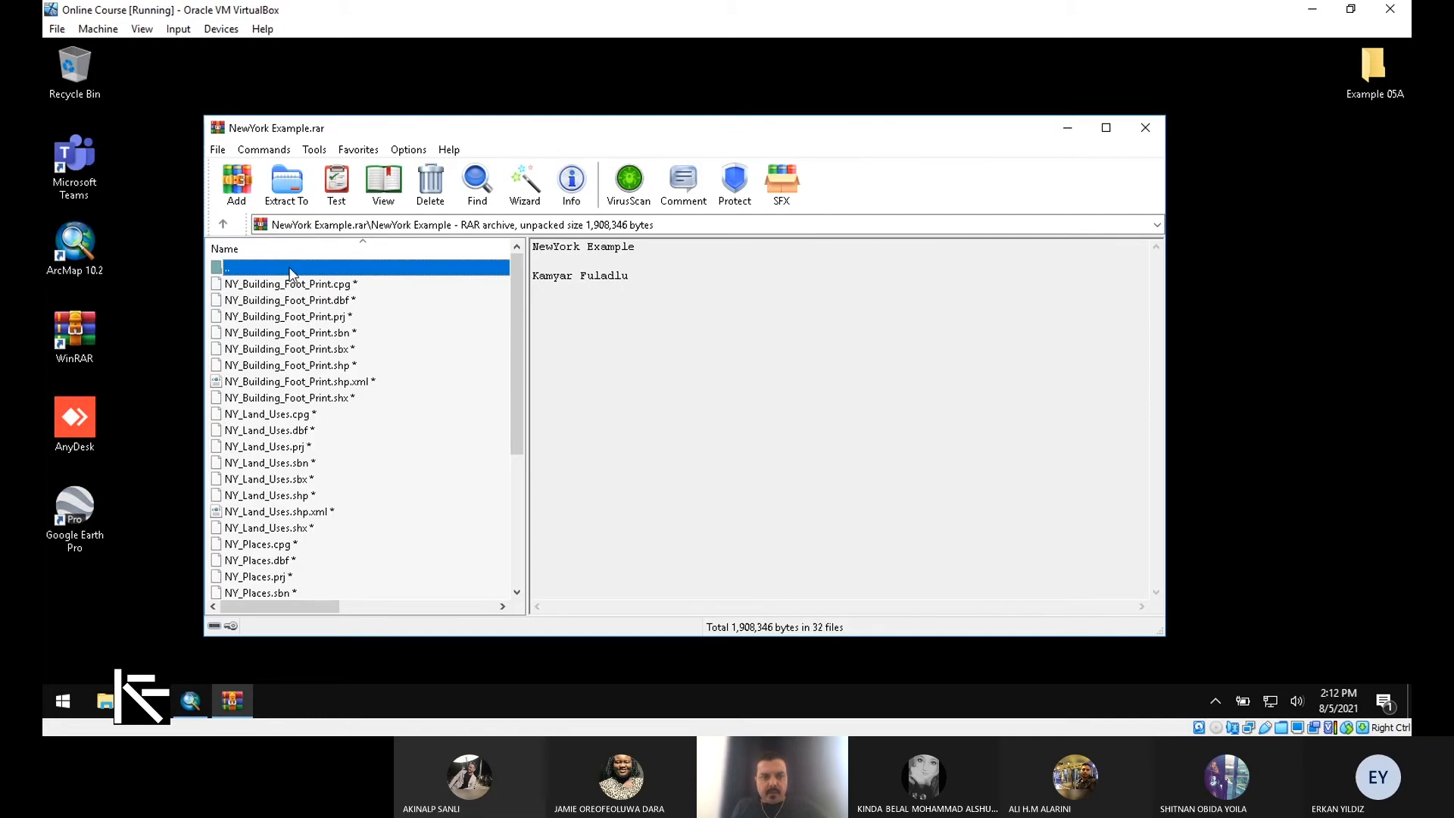
double_click(485, 267)
Step: Extract the NewYork Example folder to the desktop by entering the archive password, and close the archive
left_click_drag(479, 129, 1081, 168)
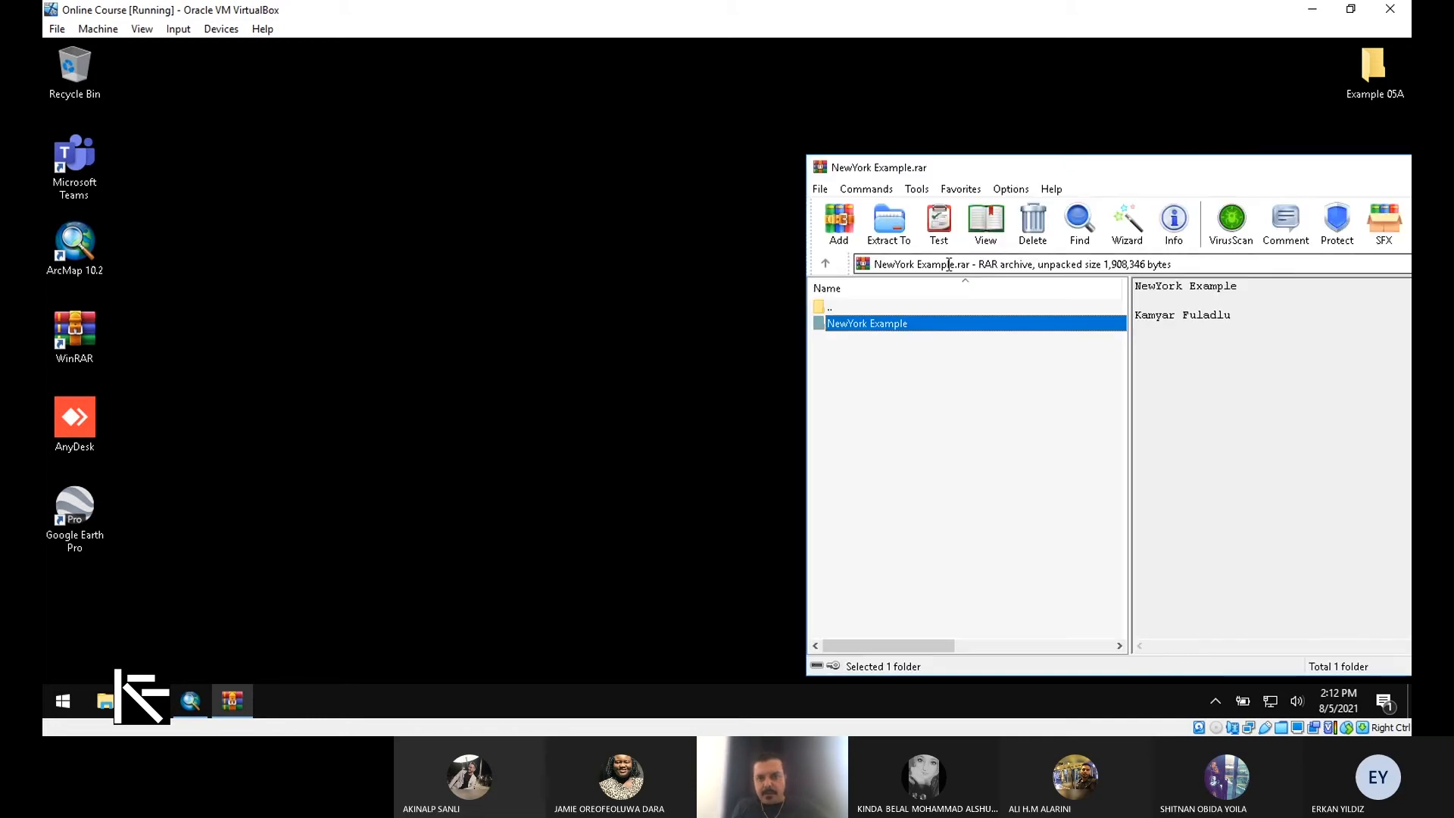
left_click_drag(918, 334, 591, 369)
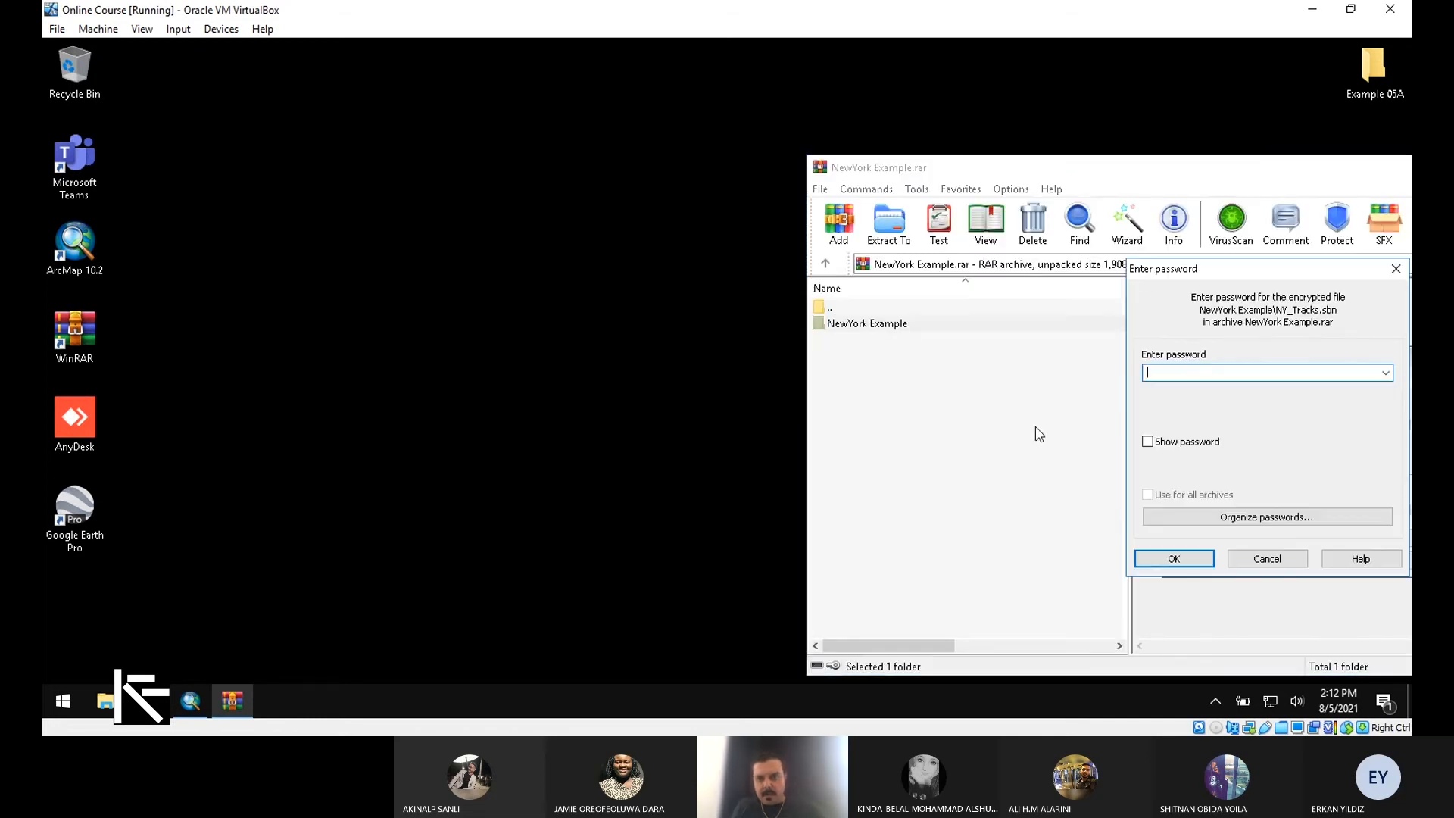
left_click_drag(1234, 271, 460, 351)
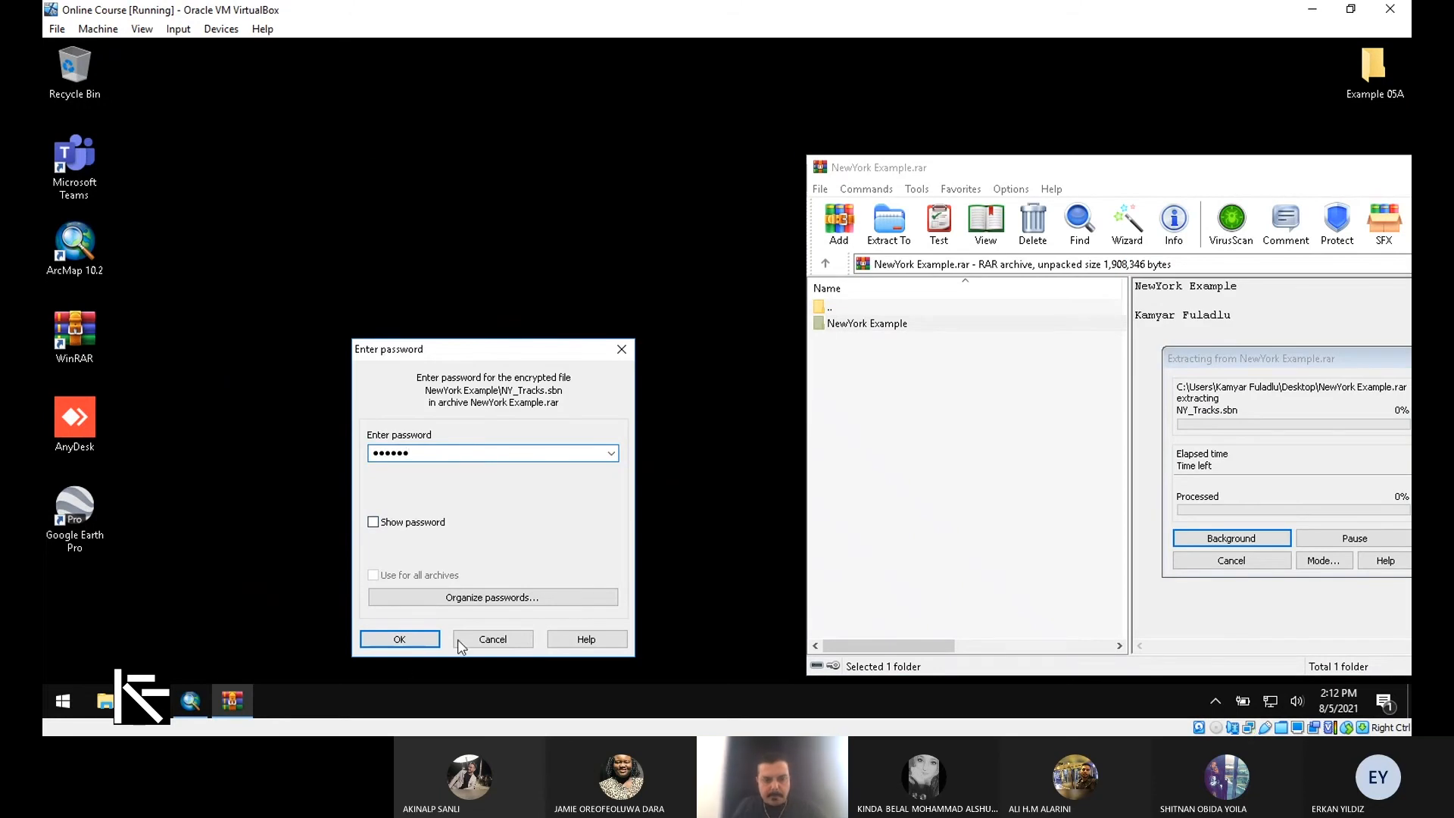
left_click(399, 639)
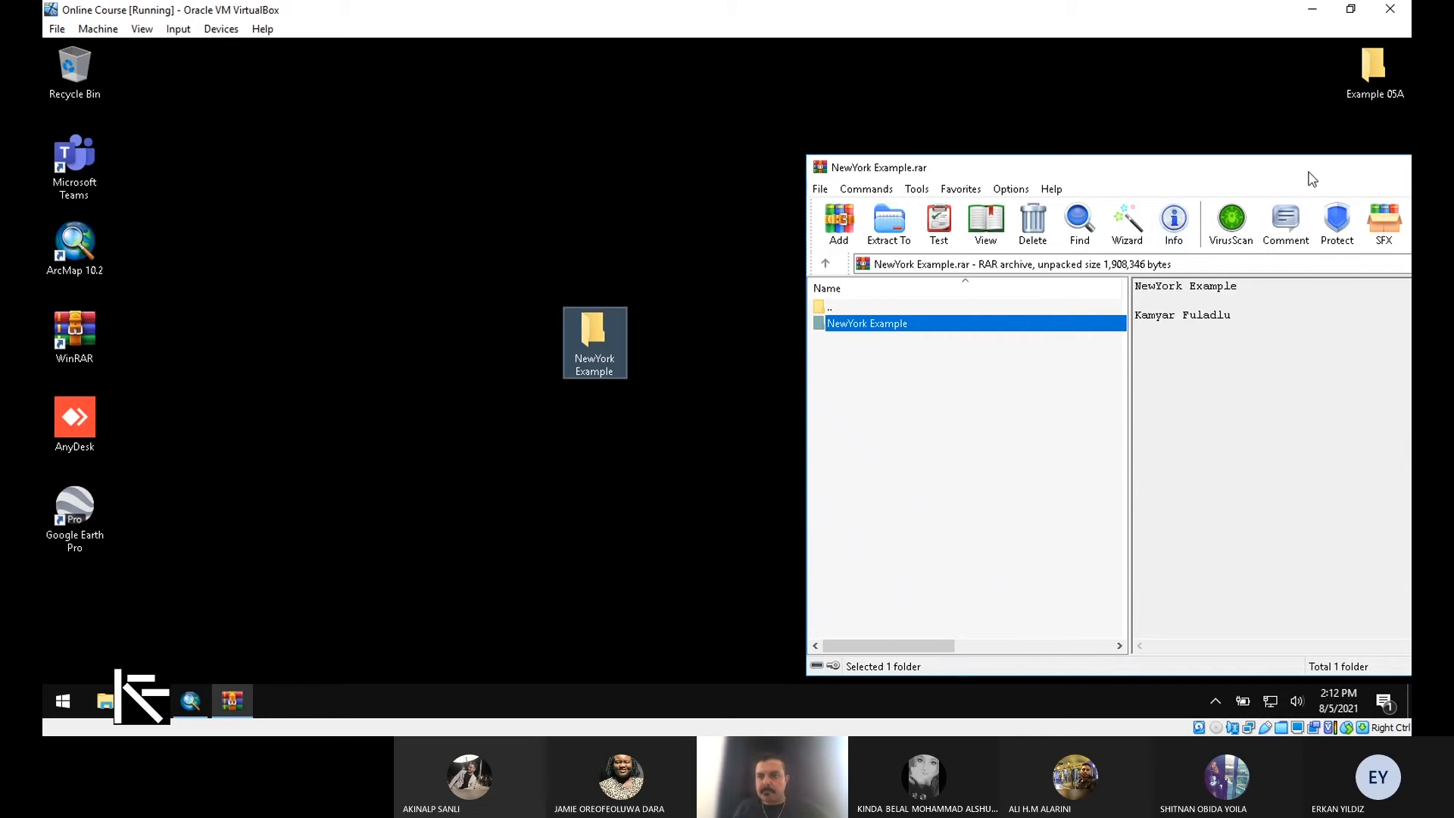
left_click_drag(1308, 172, 901, 179)
left_click(1343, 177)
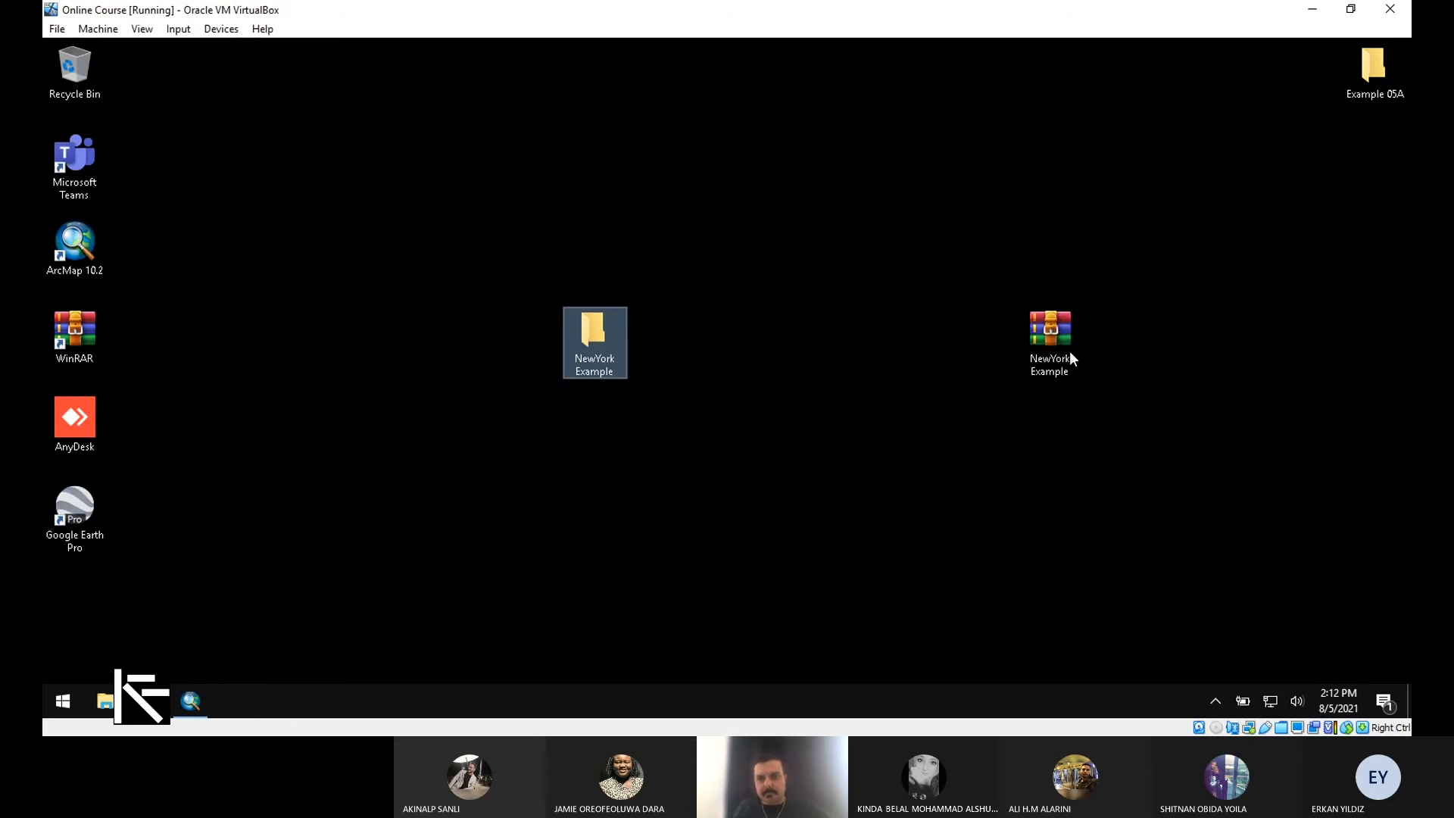
Step: Rearrange the archive and the extracted folder on the desktop, and open the NewYork Example folder in a maximized window
left_click_drag(1069, 356, 1327, 352)
left_click_drag(602, 337, 1187, 161)
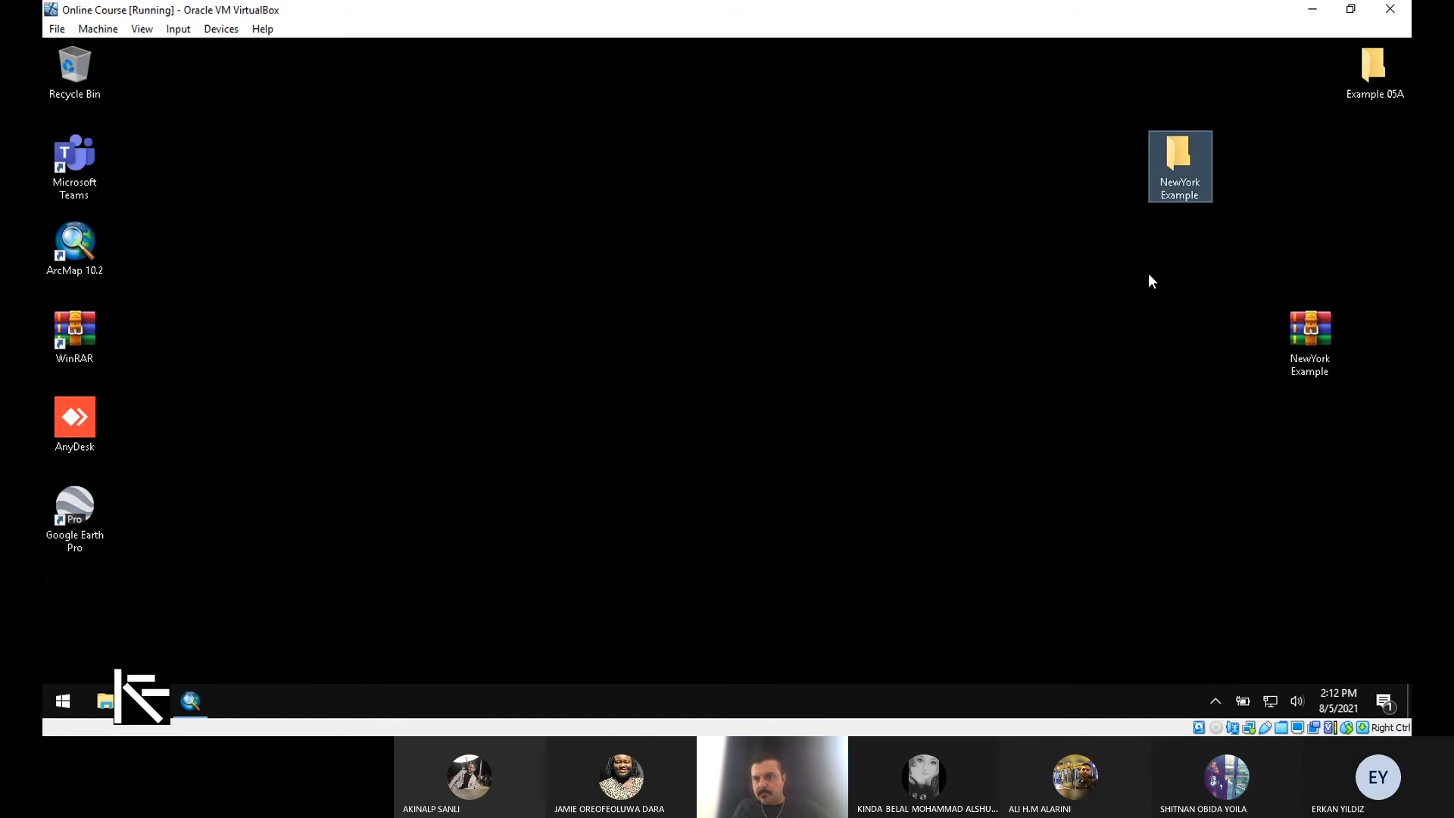
double_click(1185, 157)
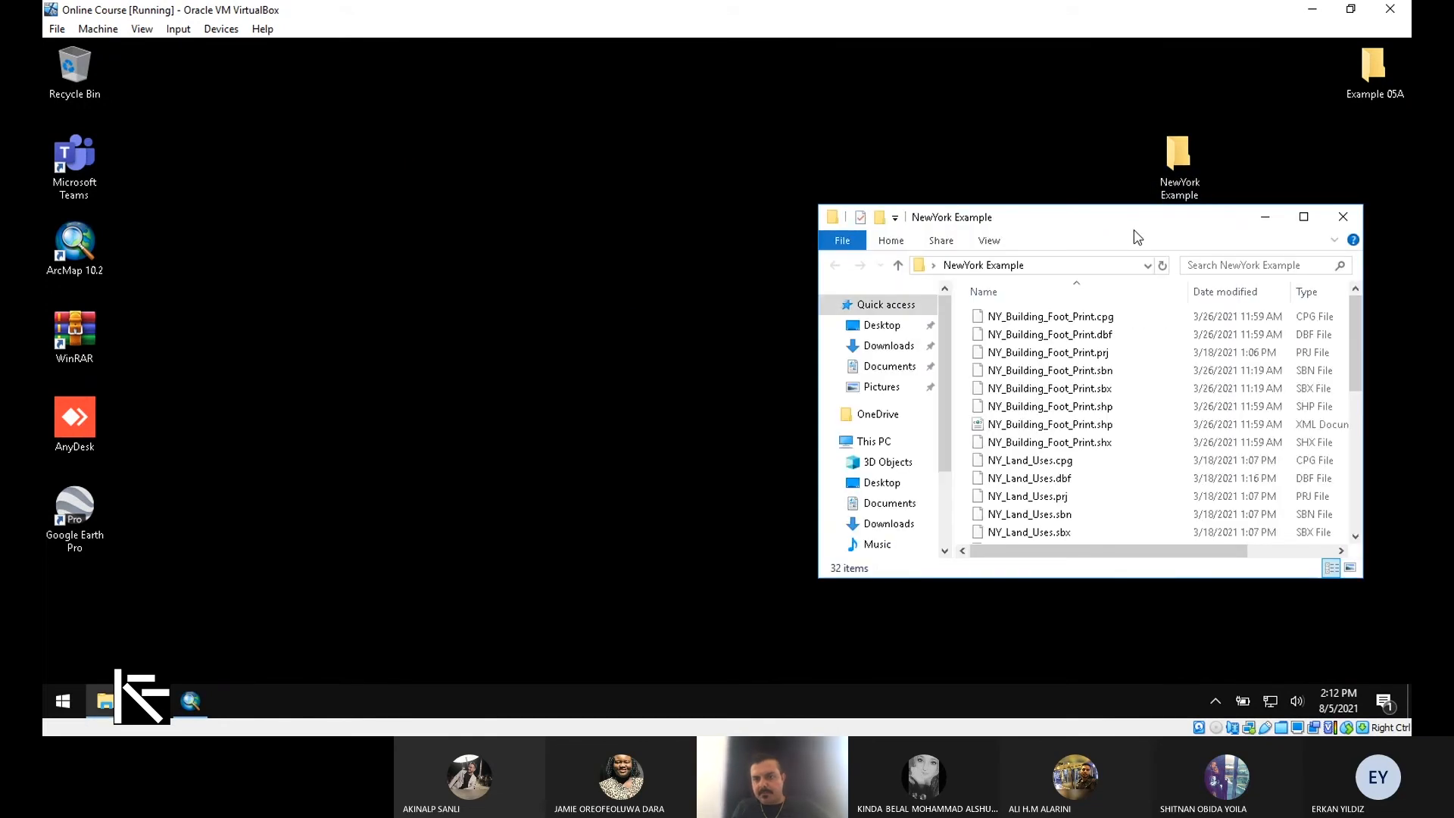
left_click_drag(1138, 227, 954, 196)
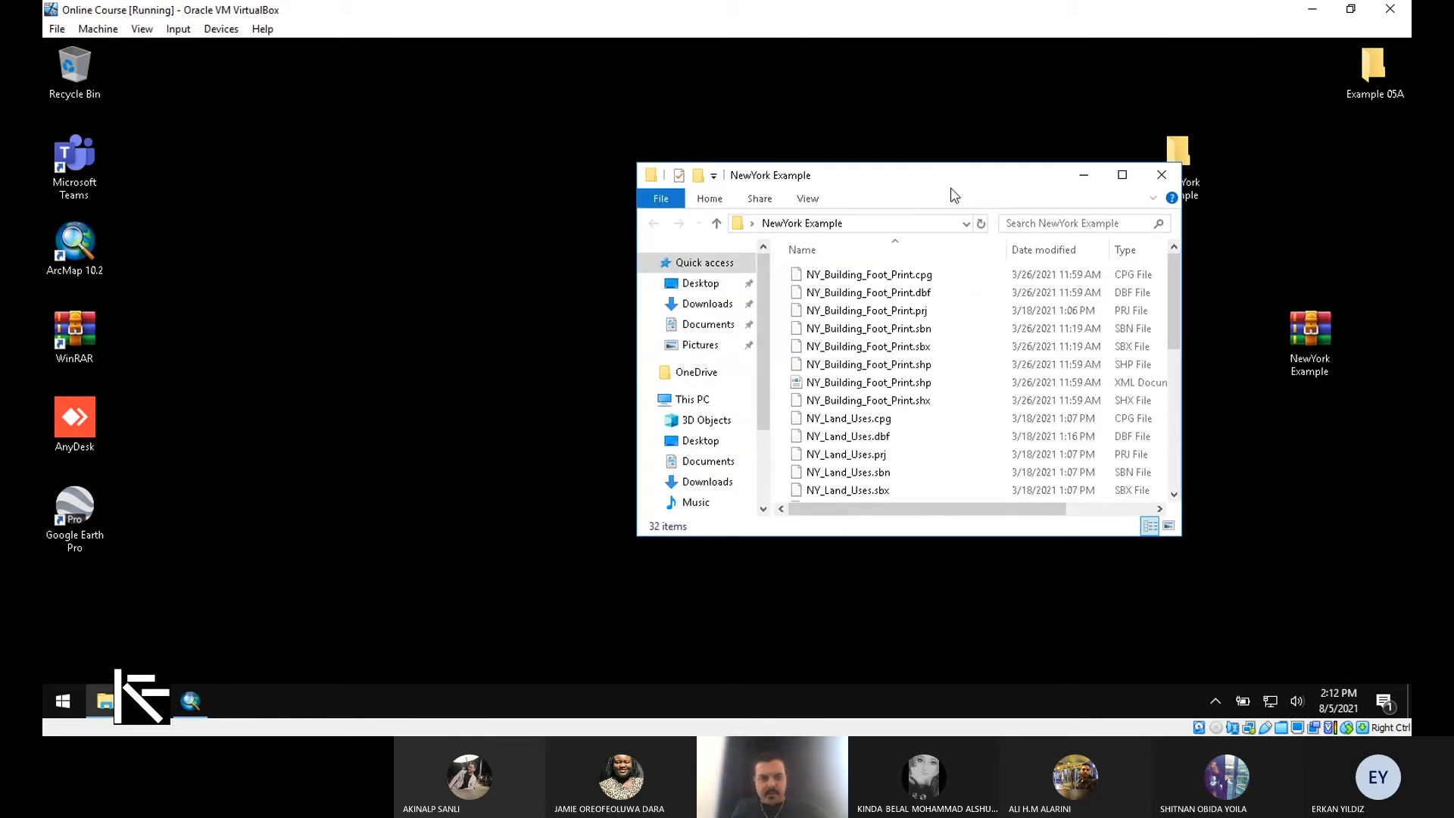
double_click(954, 196)
Step: Examine the files in the NewYork Example folder, briefly as large thumbnails and then in the detailed list
scroll(818, 220, "down", 1)
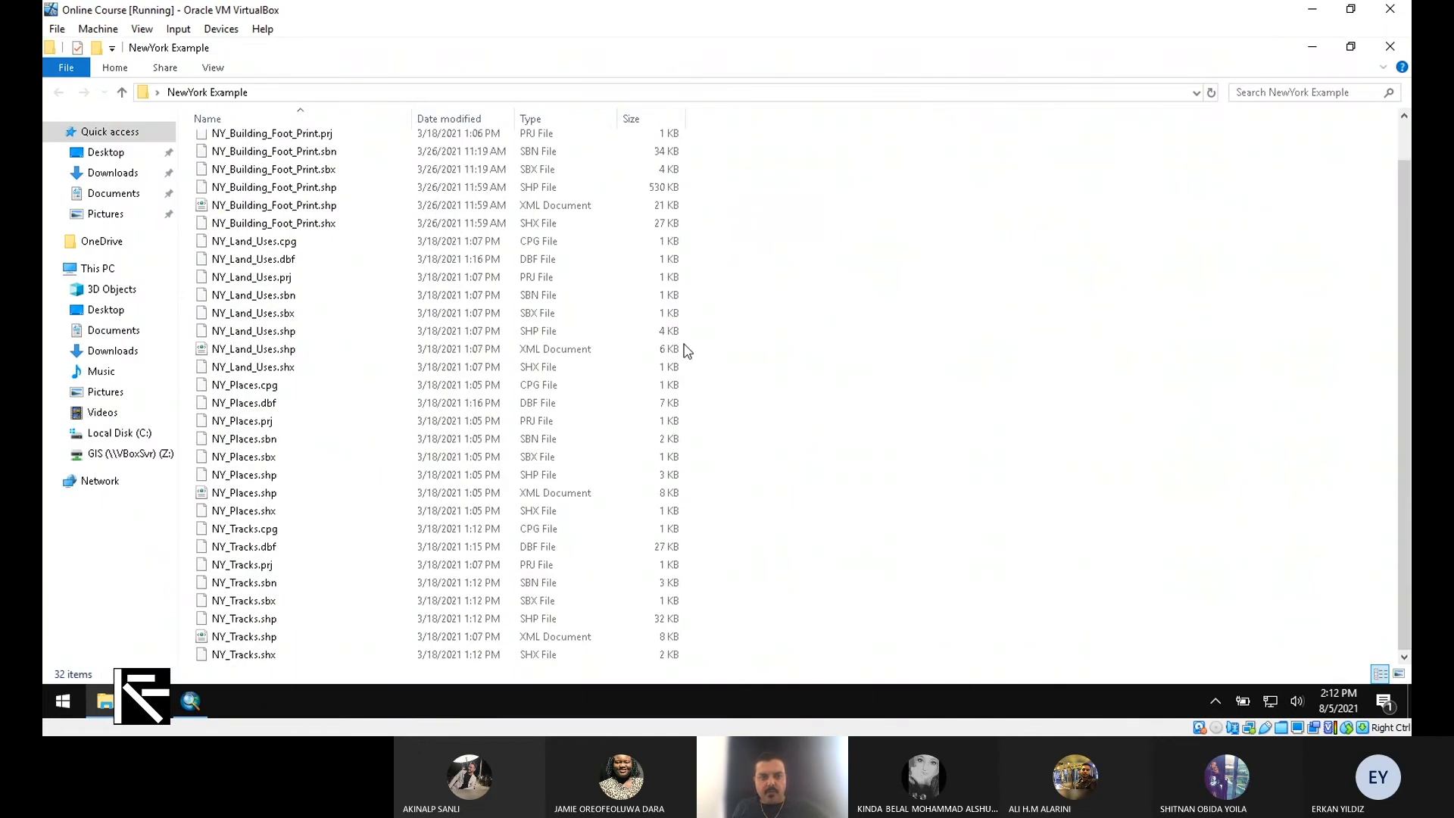
left_click(1398, 673)
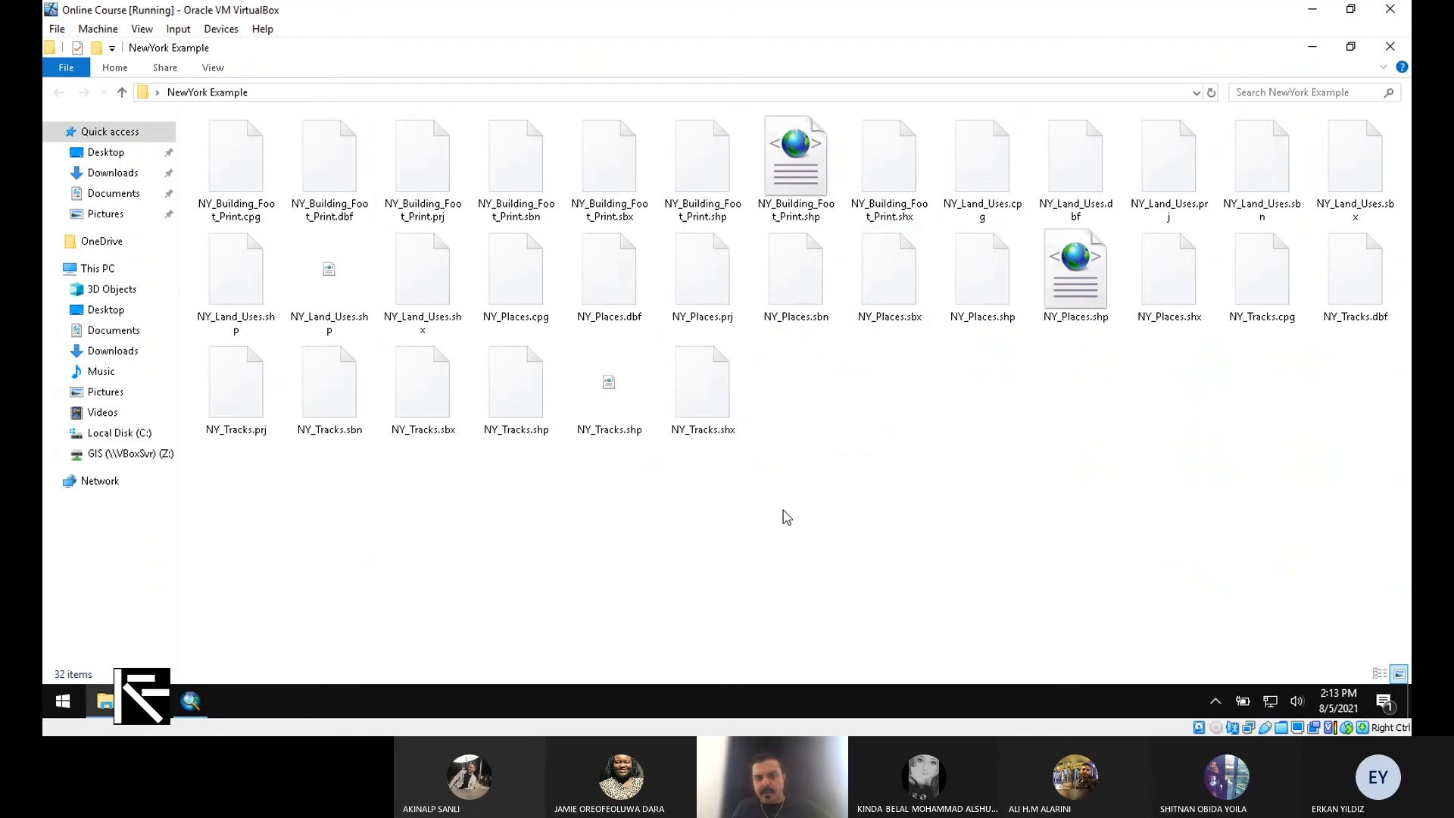
left_click(1380, 673)
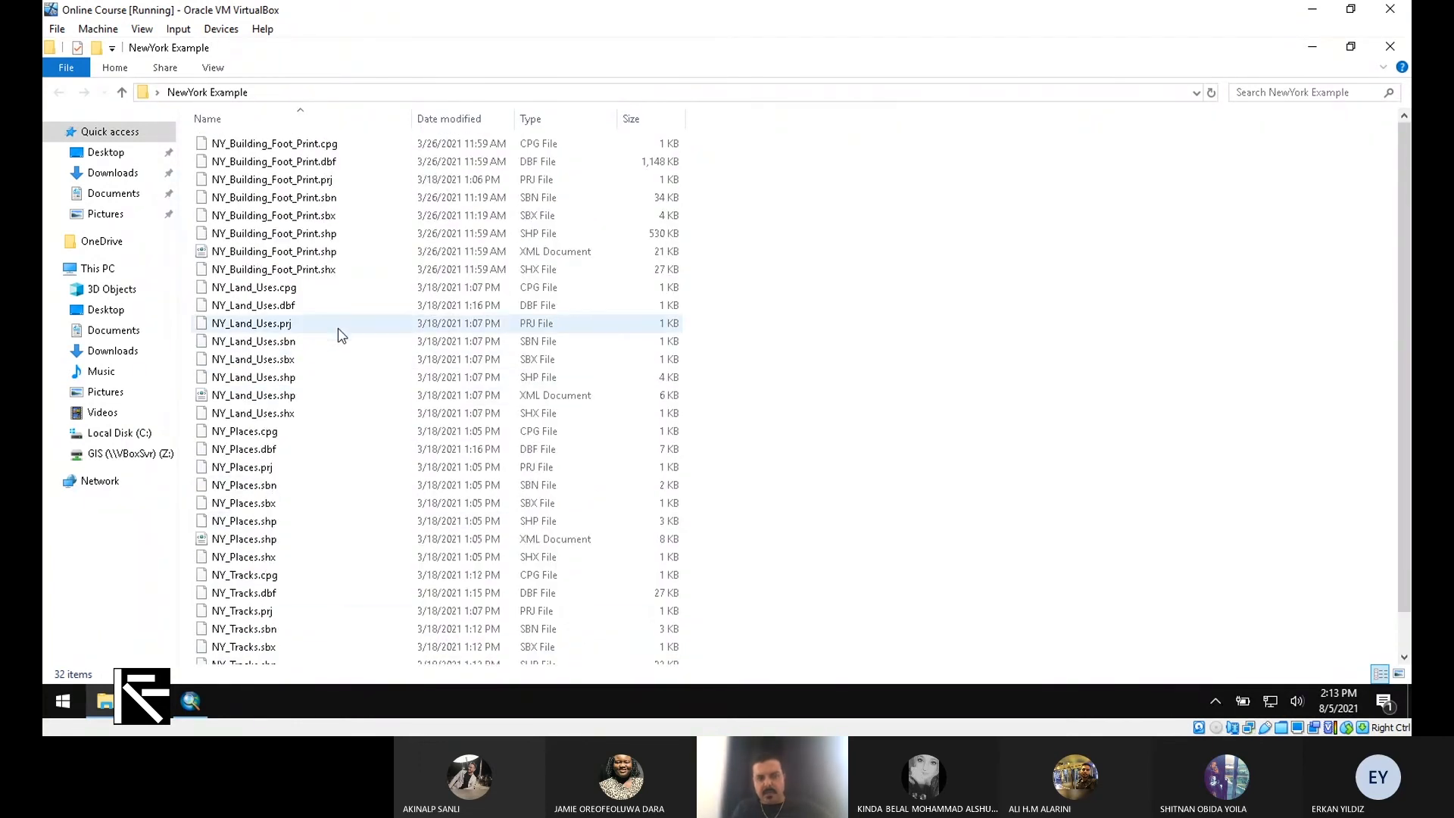
scroll(334, 334, "up", 1)
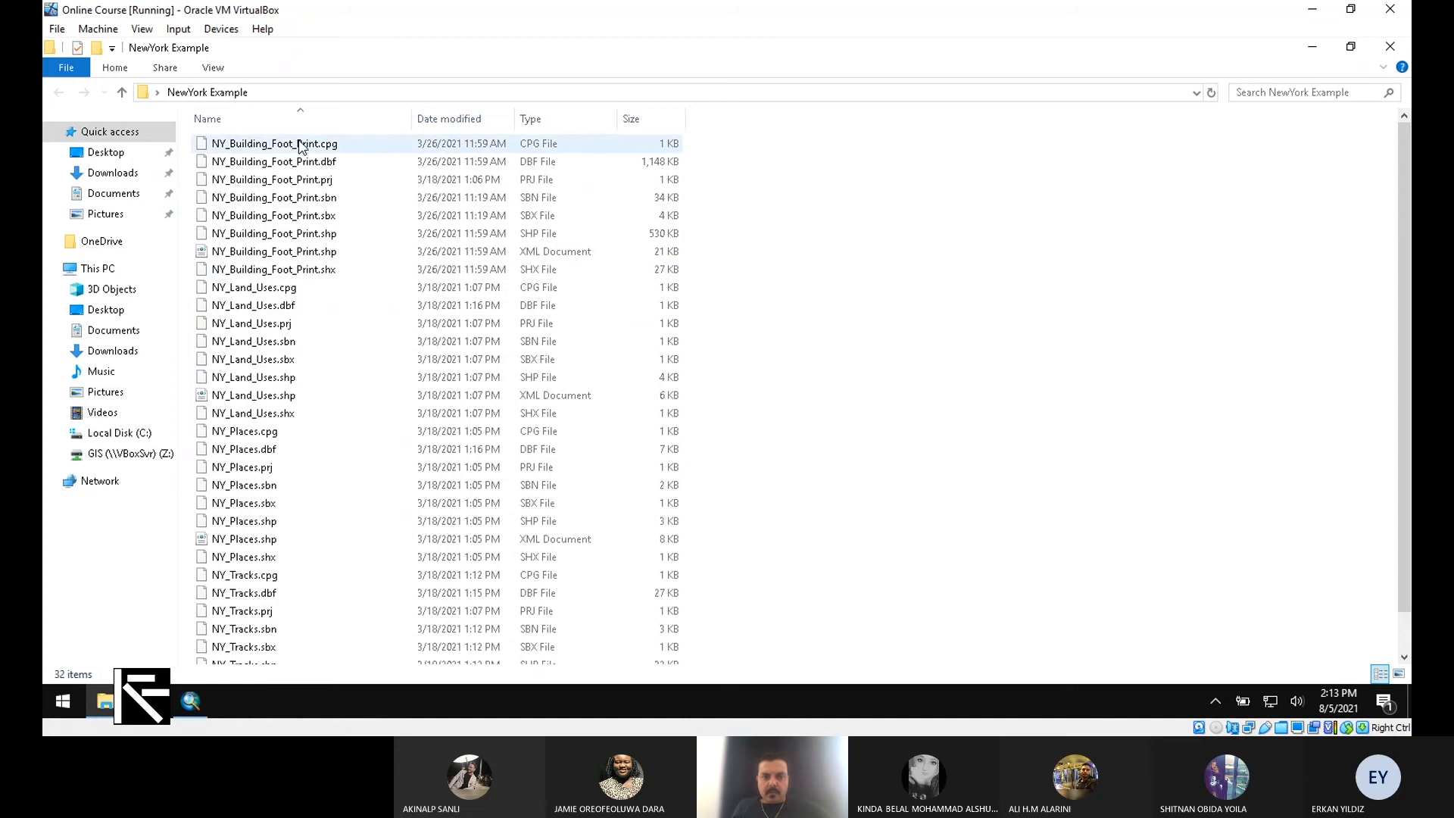
scroll(432, 279, "down", 1)
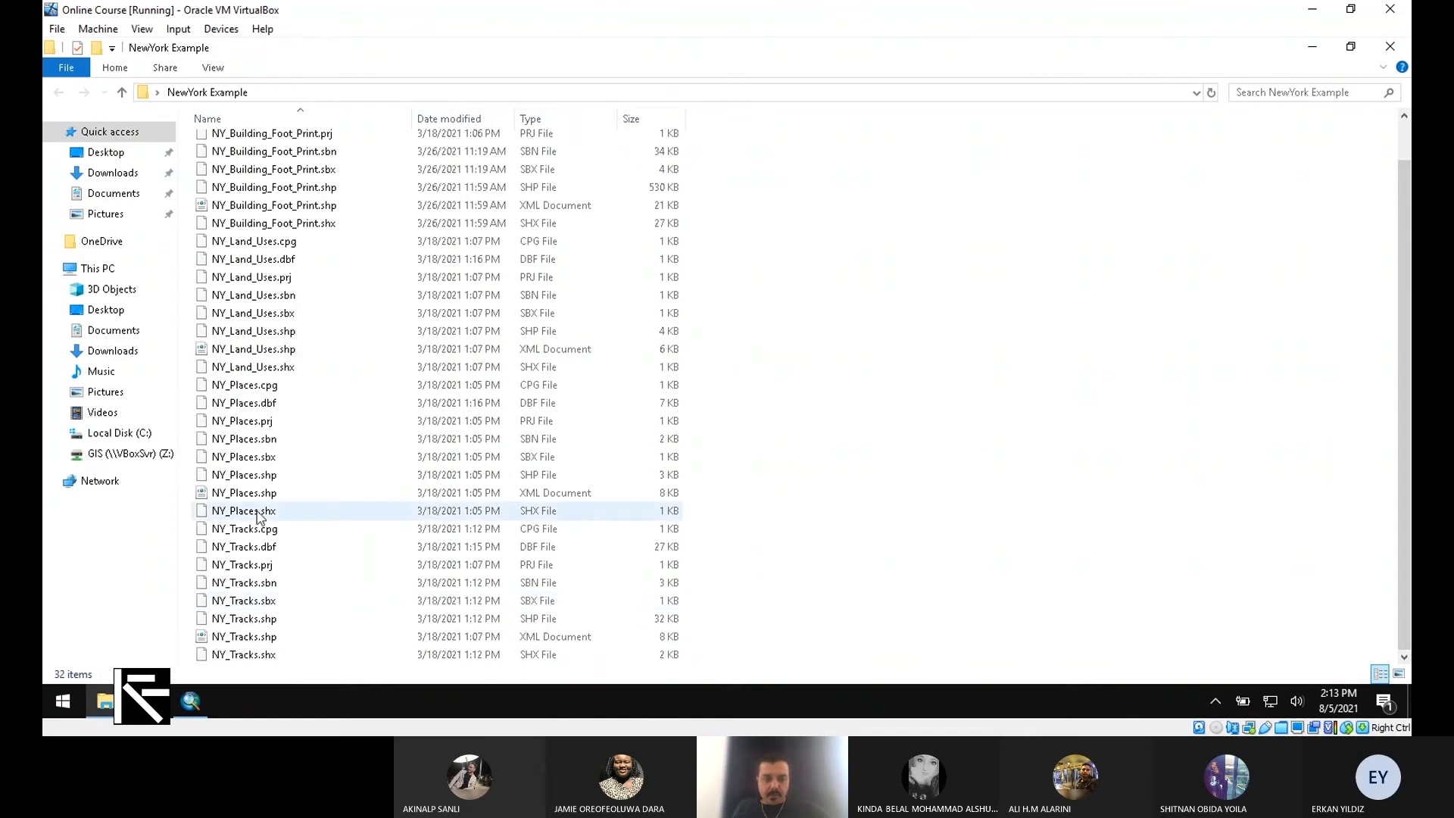
scroll(617, 591, "up", 1)
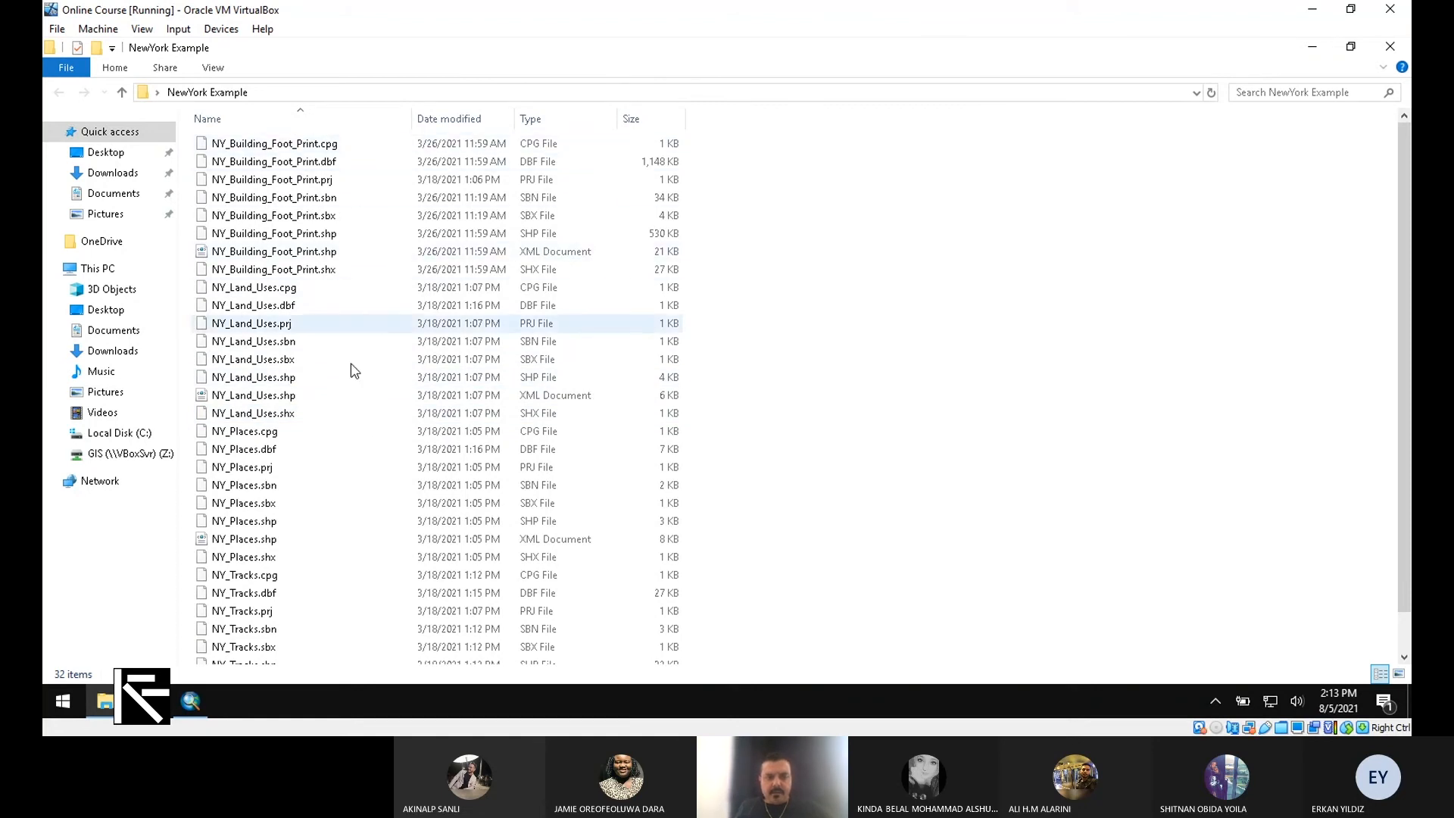
scroll(384, 411, "down", 1)
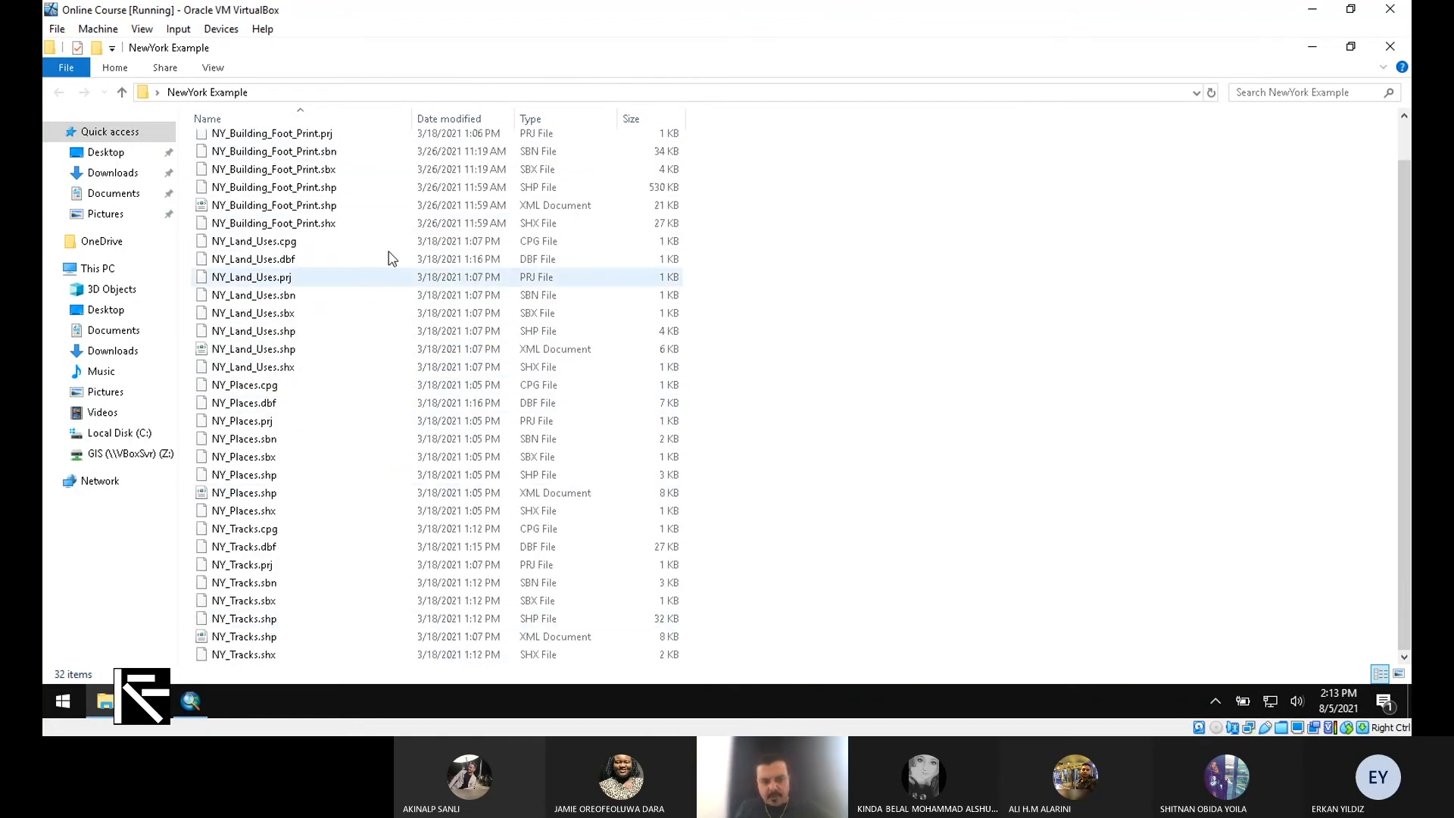
scroll(422, 515, "up", 1)
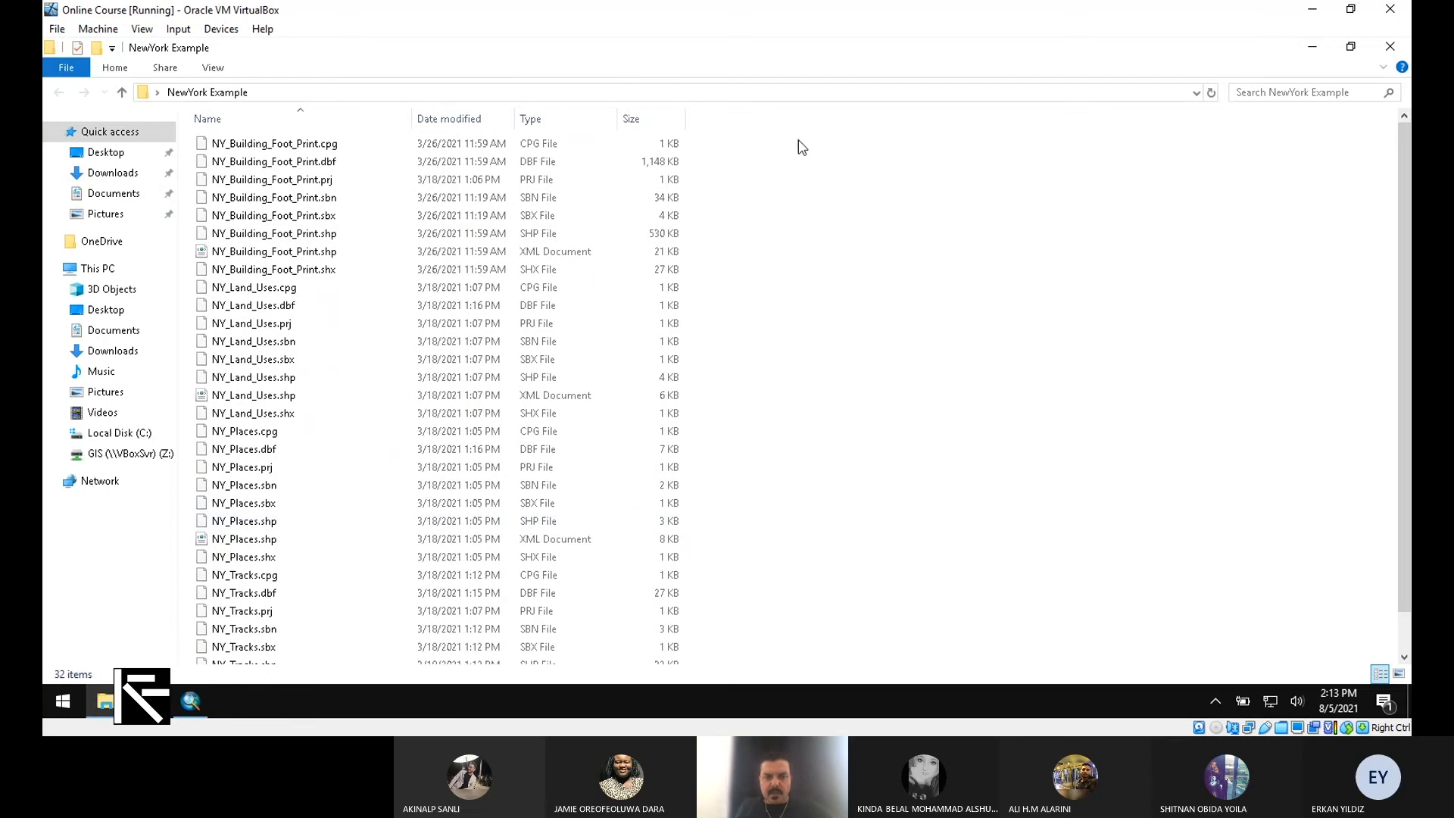
Step: Highlight the NY_Building_Foot_Print, NY_Land_Uses and NY_Places file groups in turn, and clear the selection after reviewing the list
left_click_drag(807, 133, 359, 280)
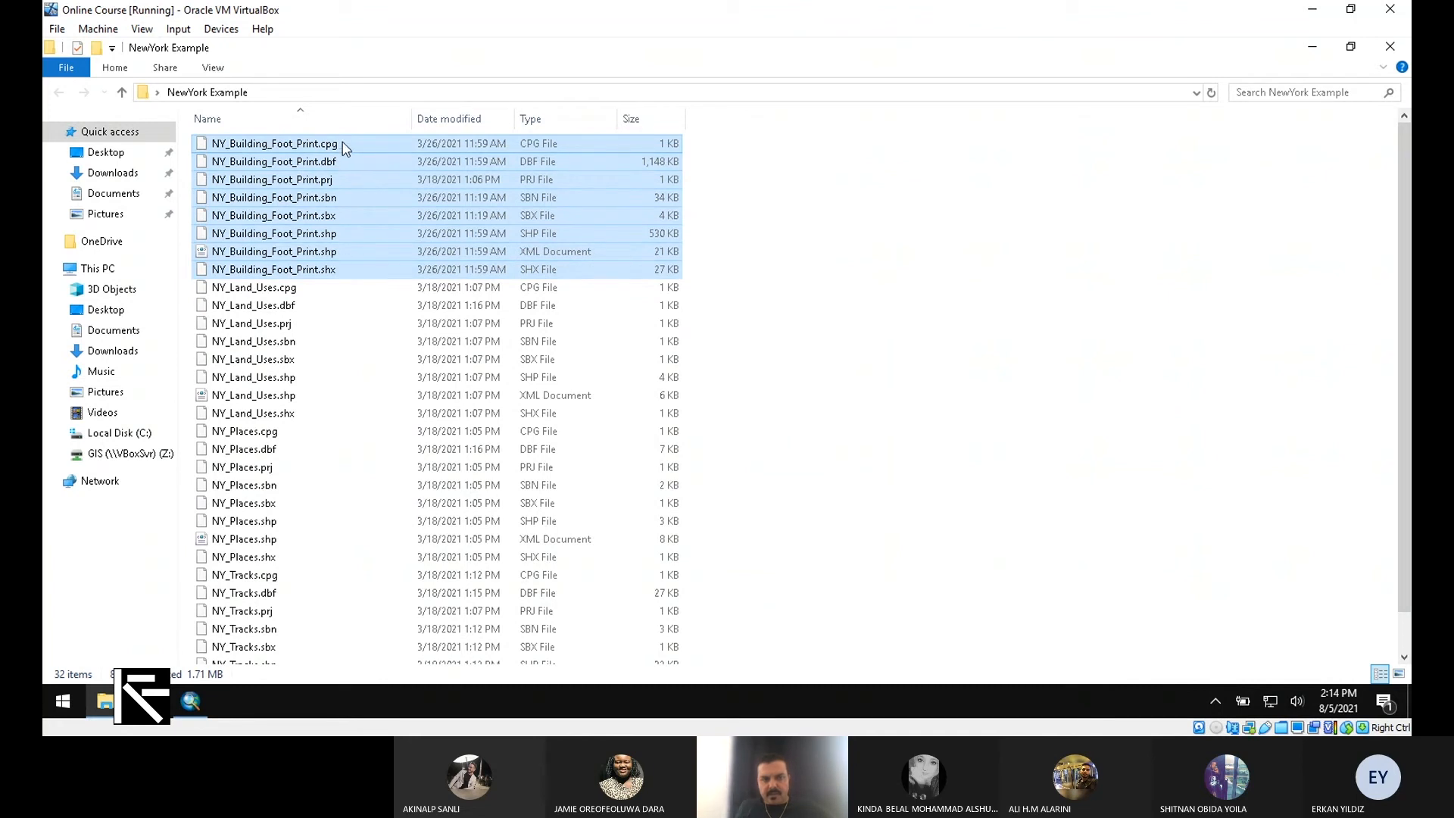
left_click_drag(722, 292, 375, 418)
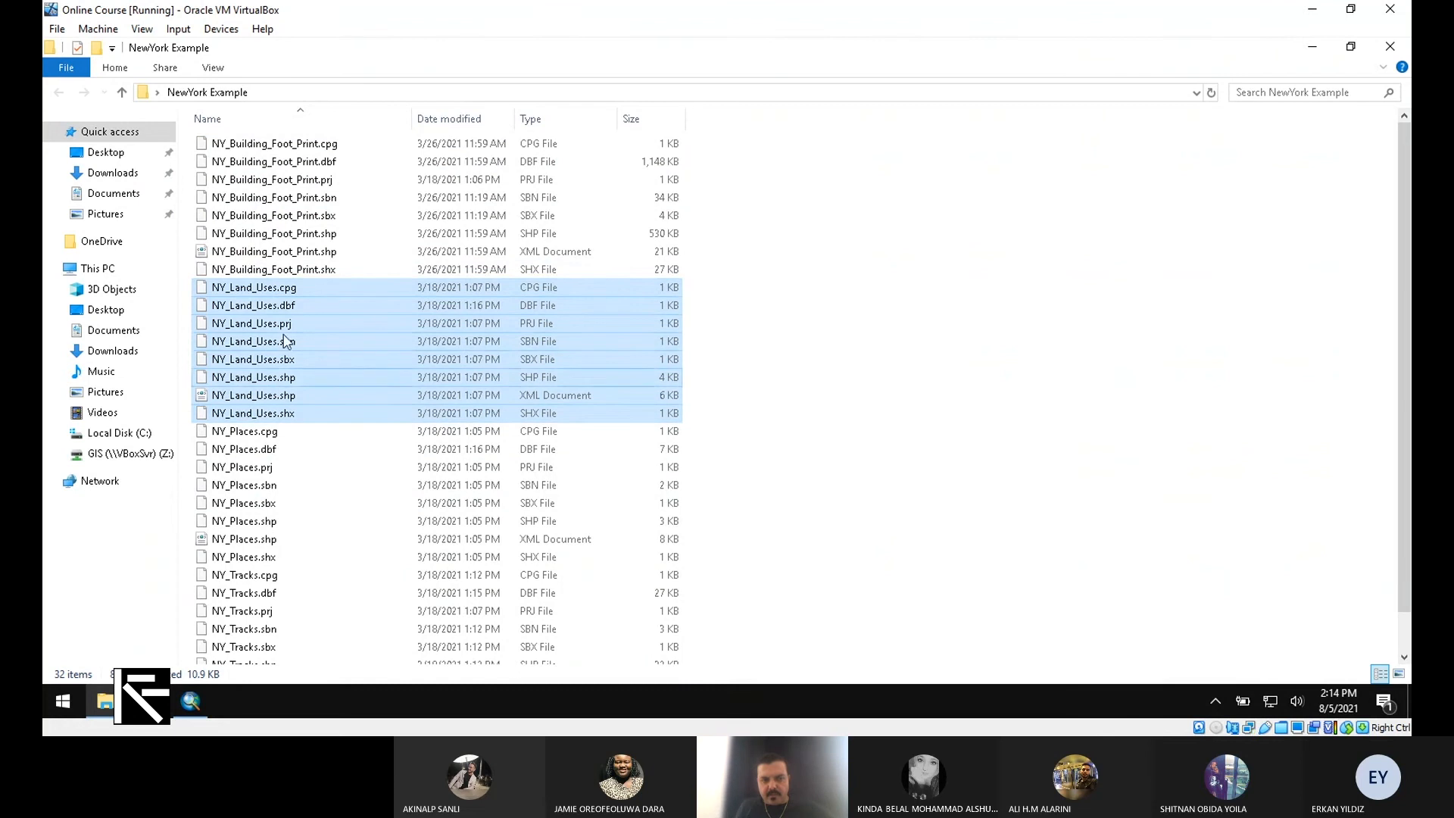
left_click_drag(702, 426, 289, 558)
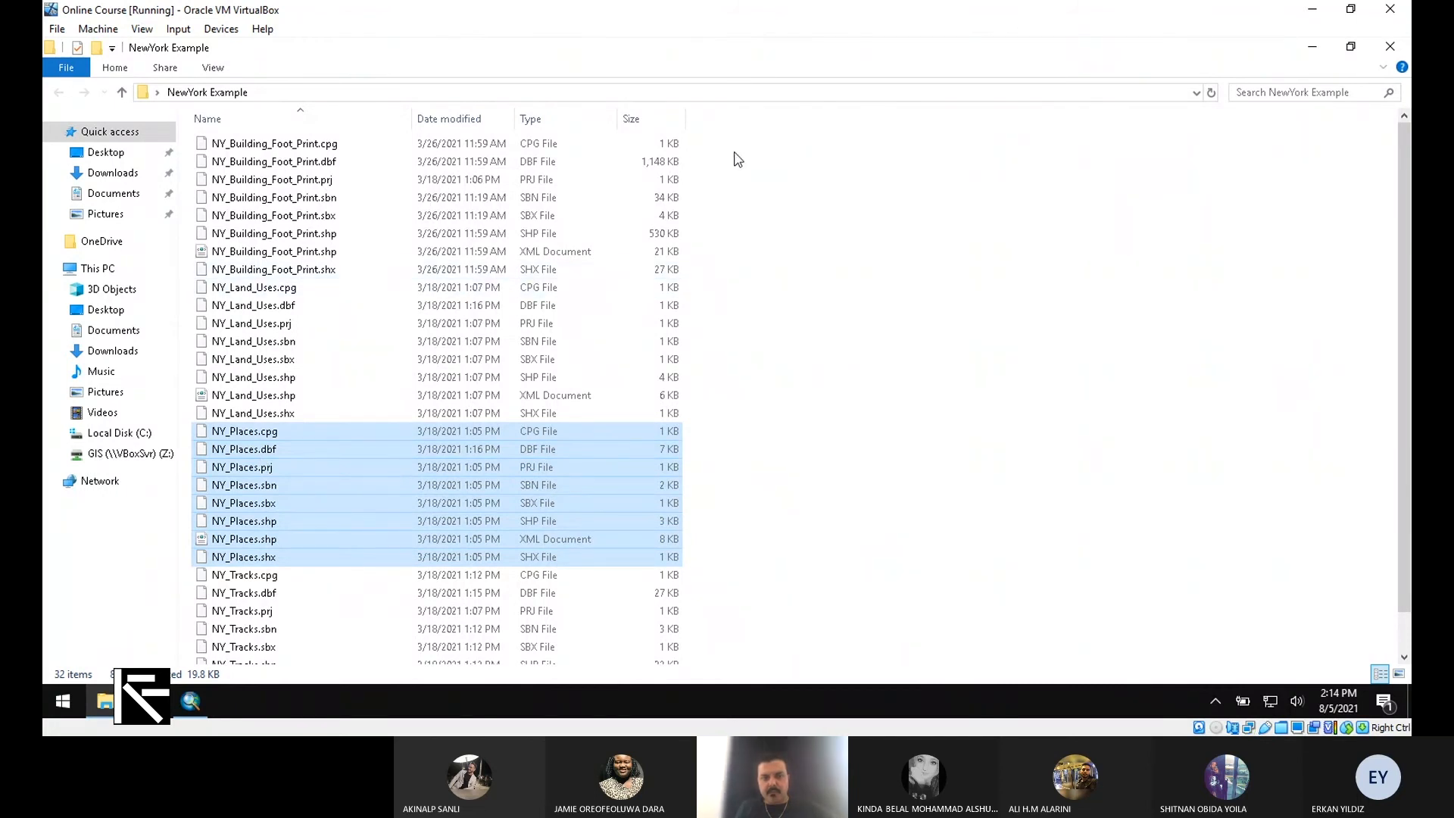
left_click_drag(752, 140, 595, 201)
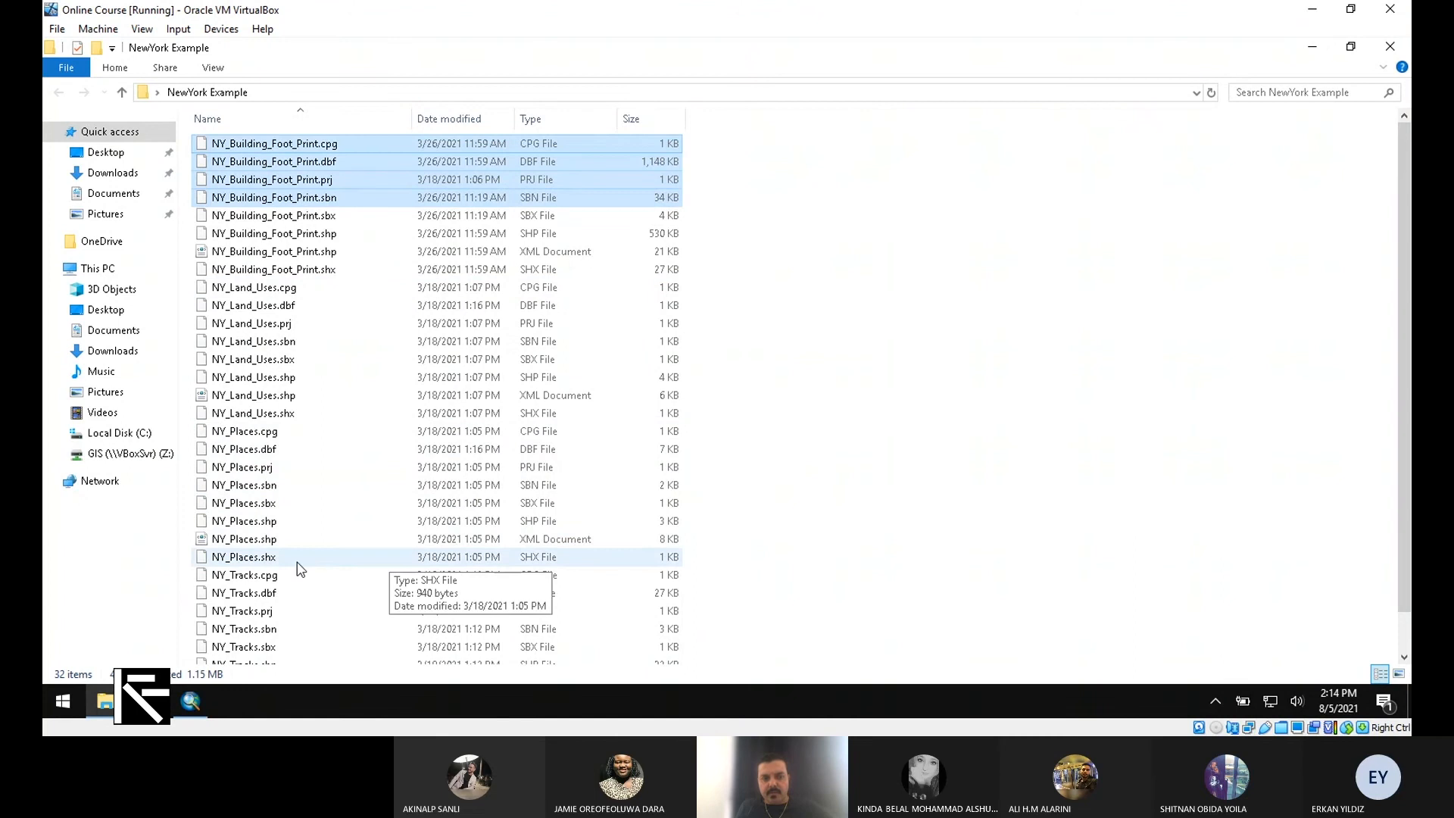
scroll(428, 551, "down", 1)
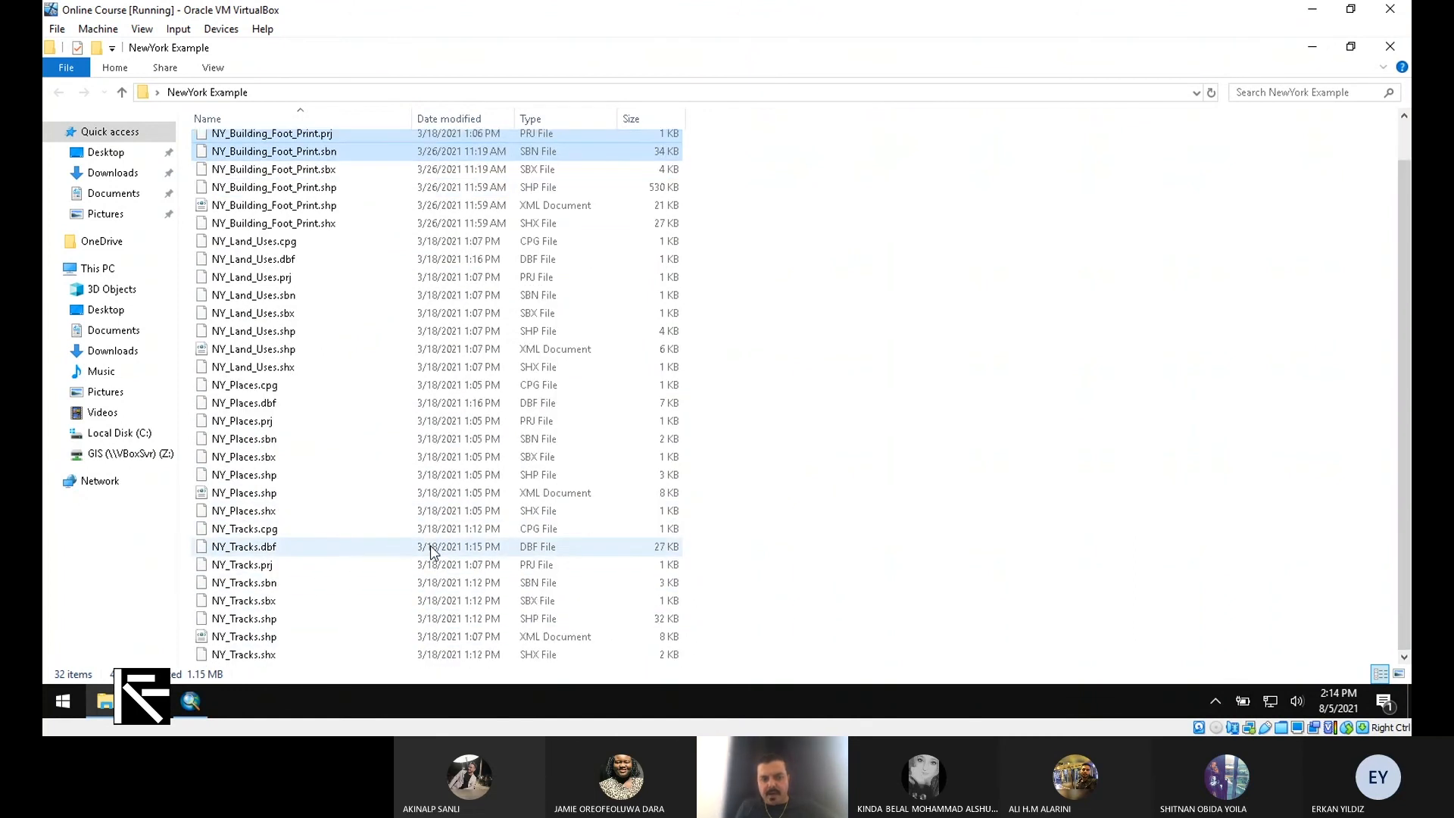
scroll(454, 560, "up", 1)
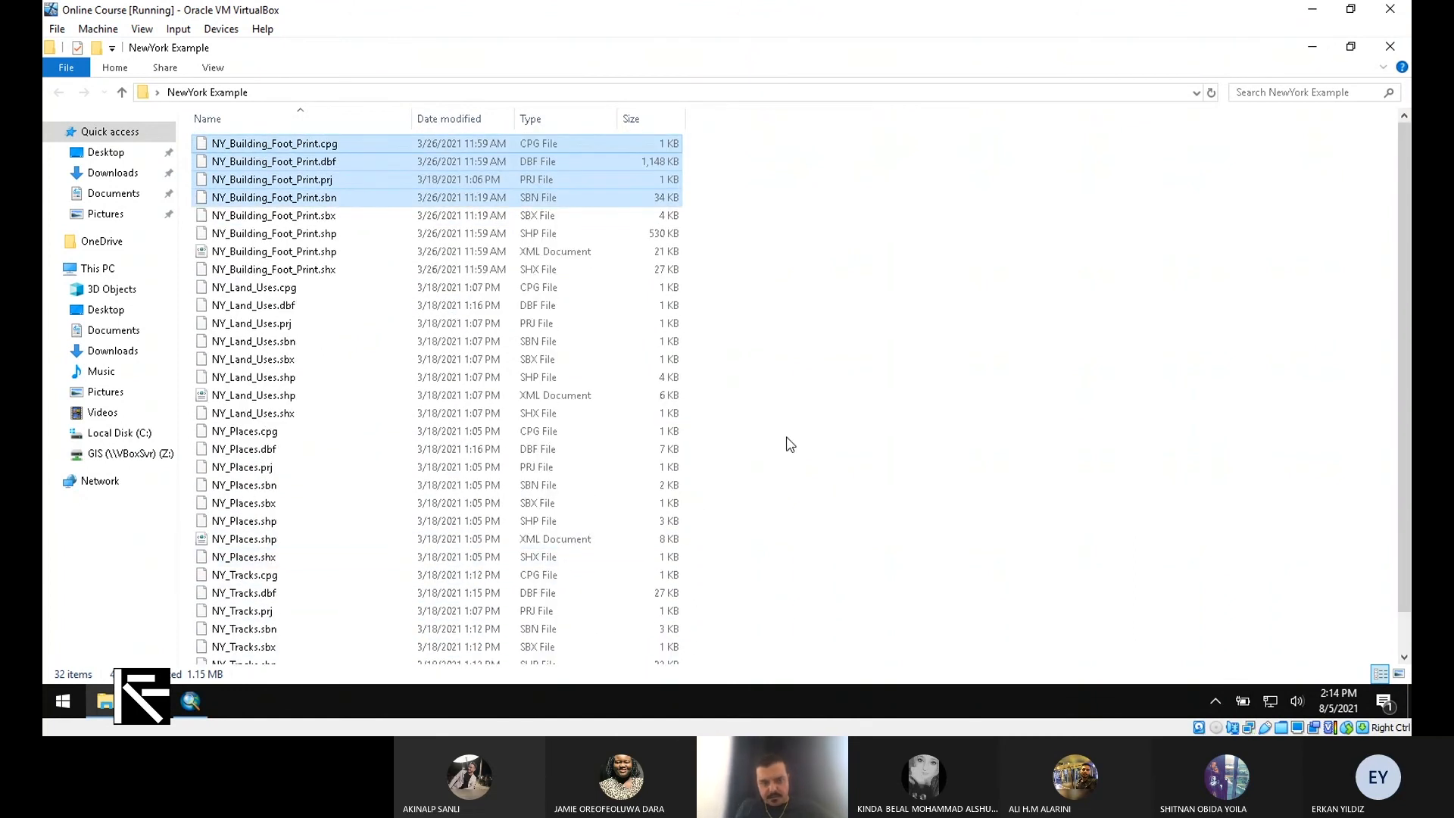
left_click(807, 438)
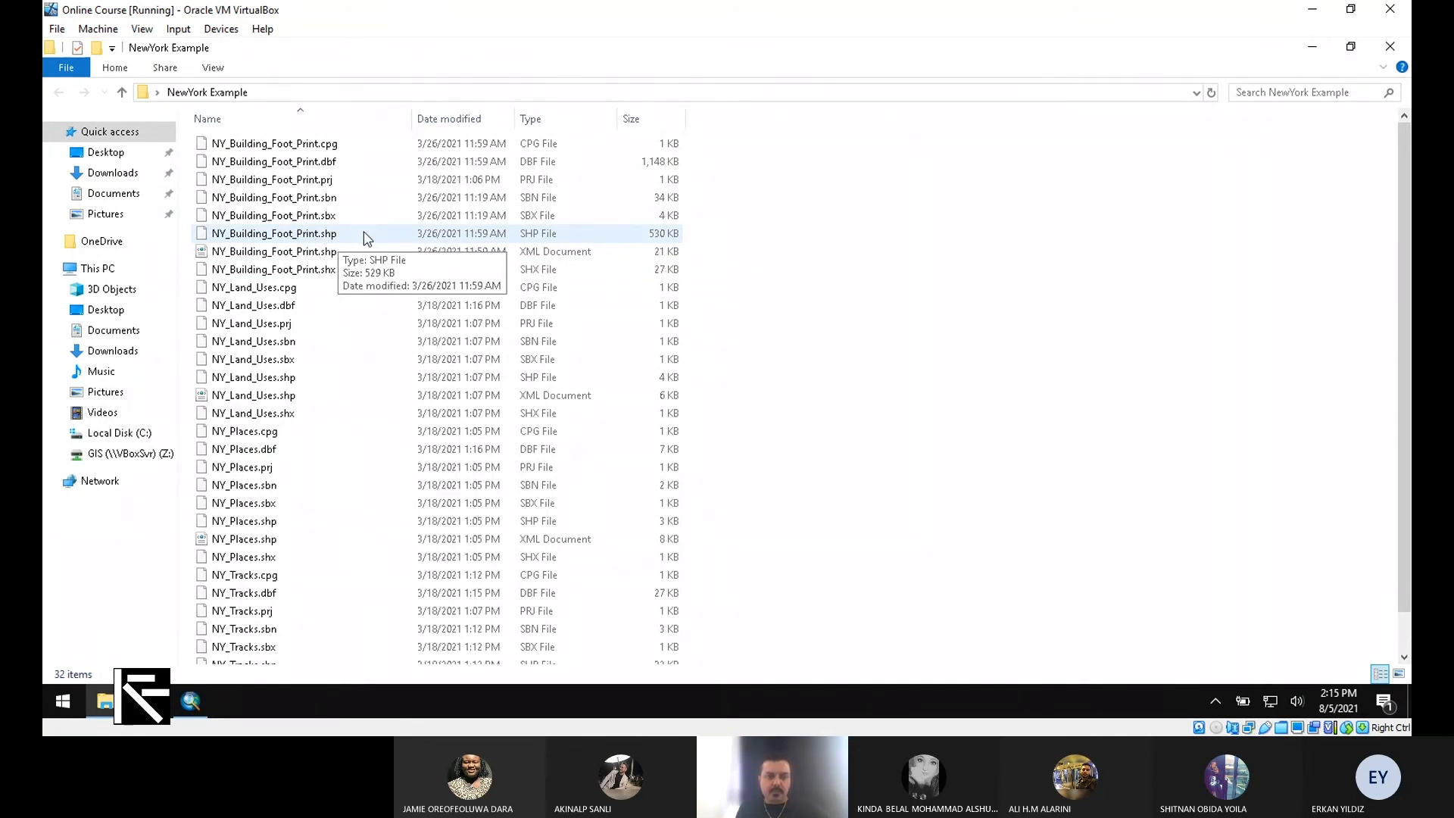
Step: Select the .prj, .dbf and .shp files of NY_Building_Foot_Print together
left_click(356, 182)
left_click(359, 161, "ctrl")
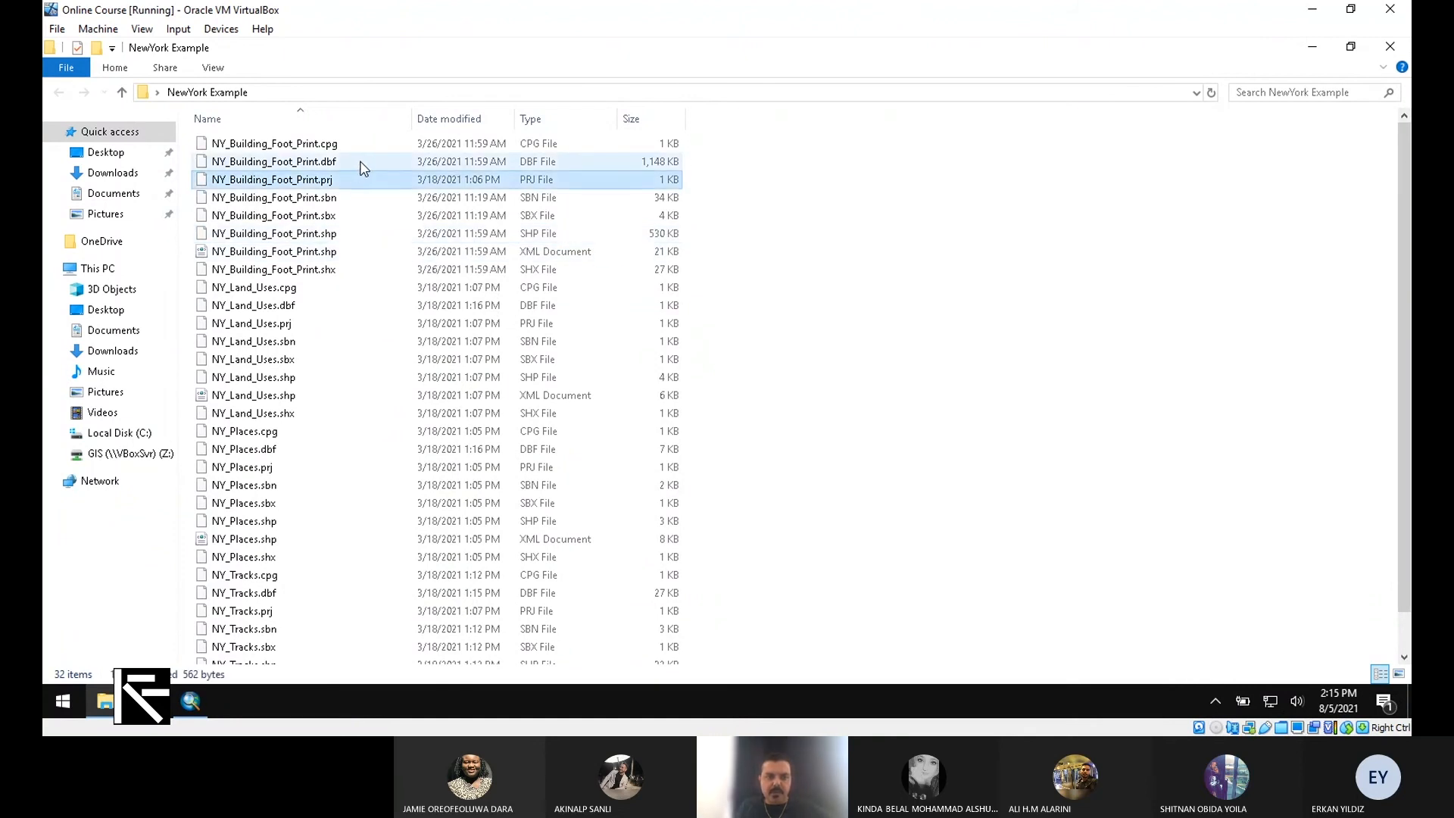
left_click(361, 235, "ctrl")
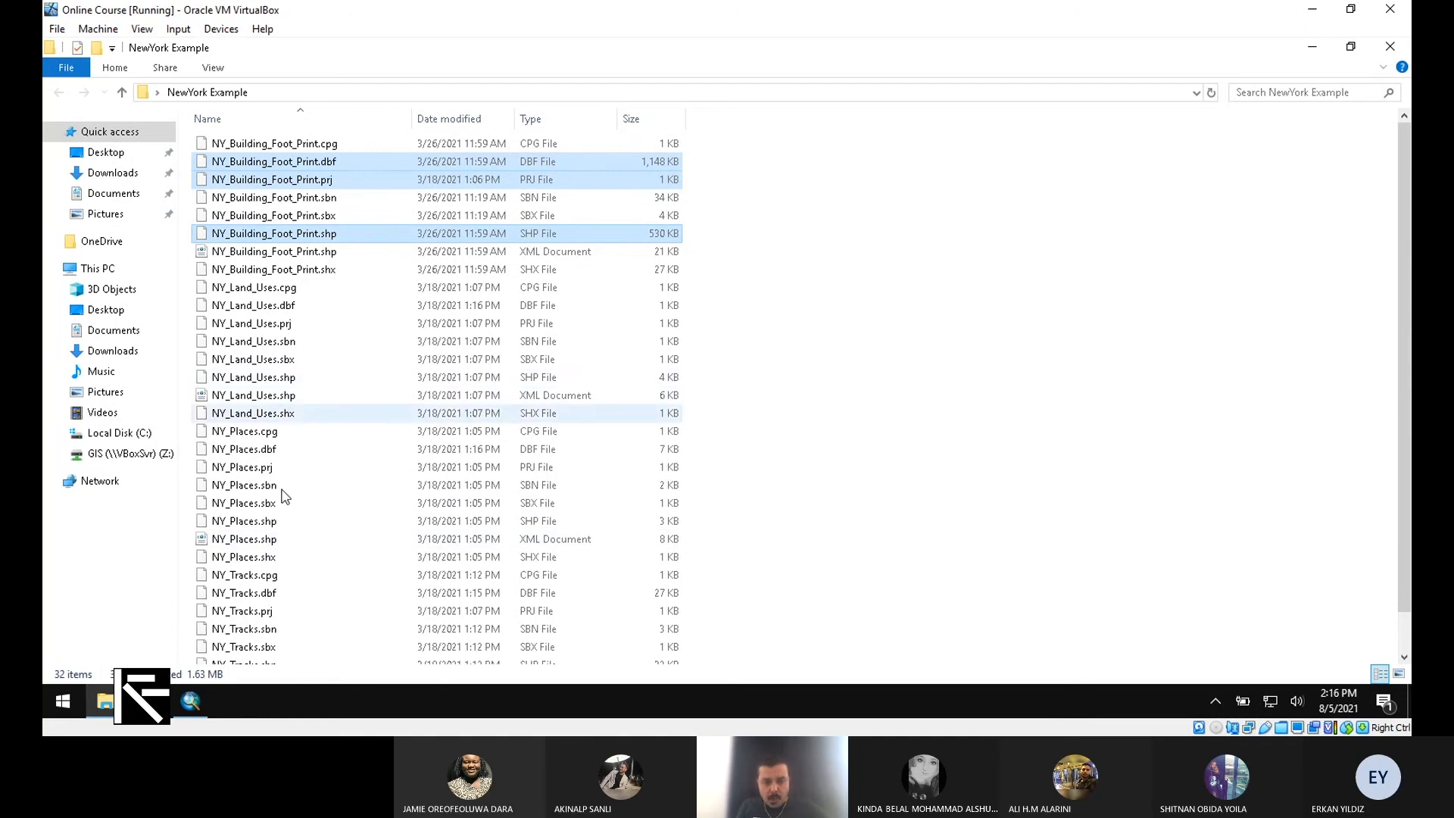
Step: Switch from the NewYork Example folder to the untitled ArcMap document and open the Add Data dialog
left_click(1312, 46)
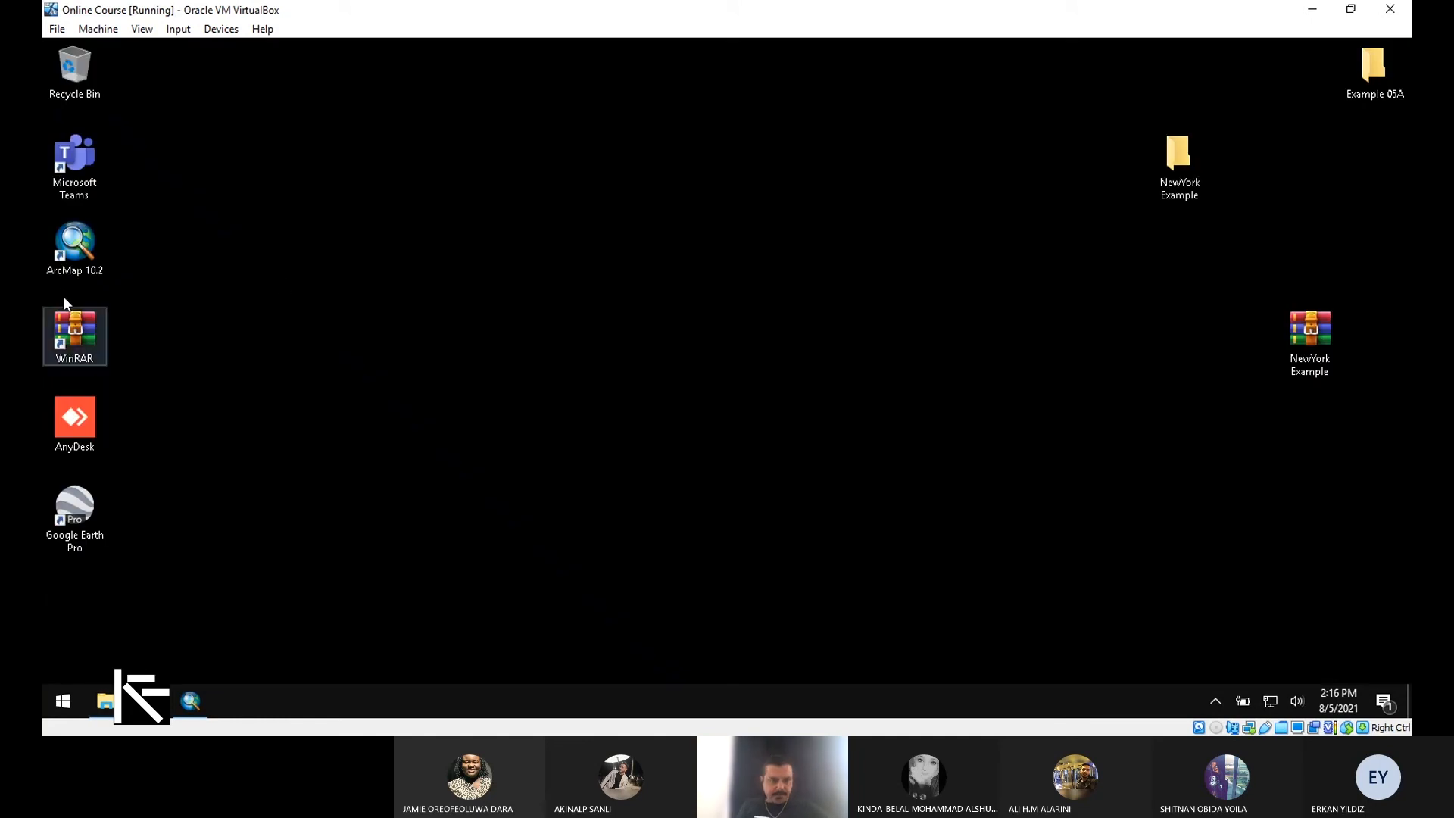
left_click(193, 701)
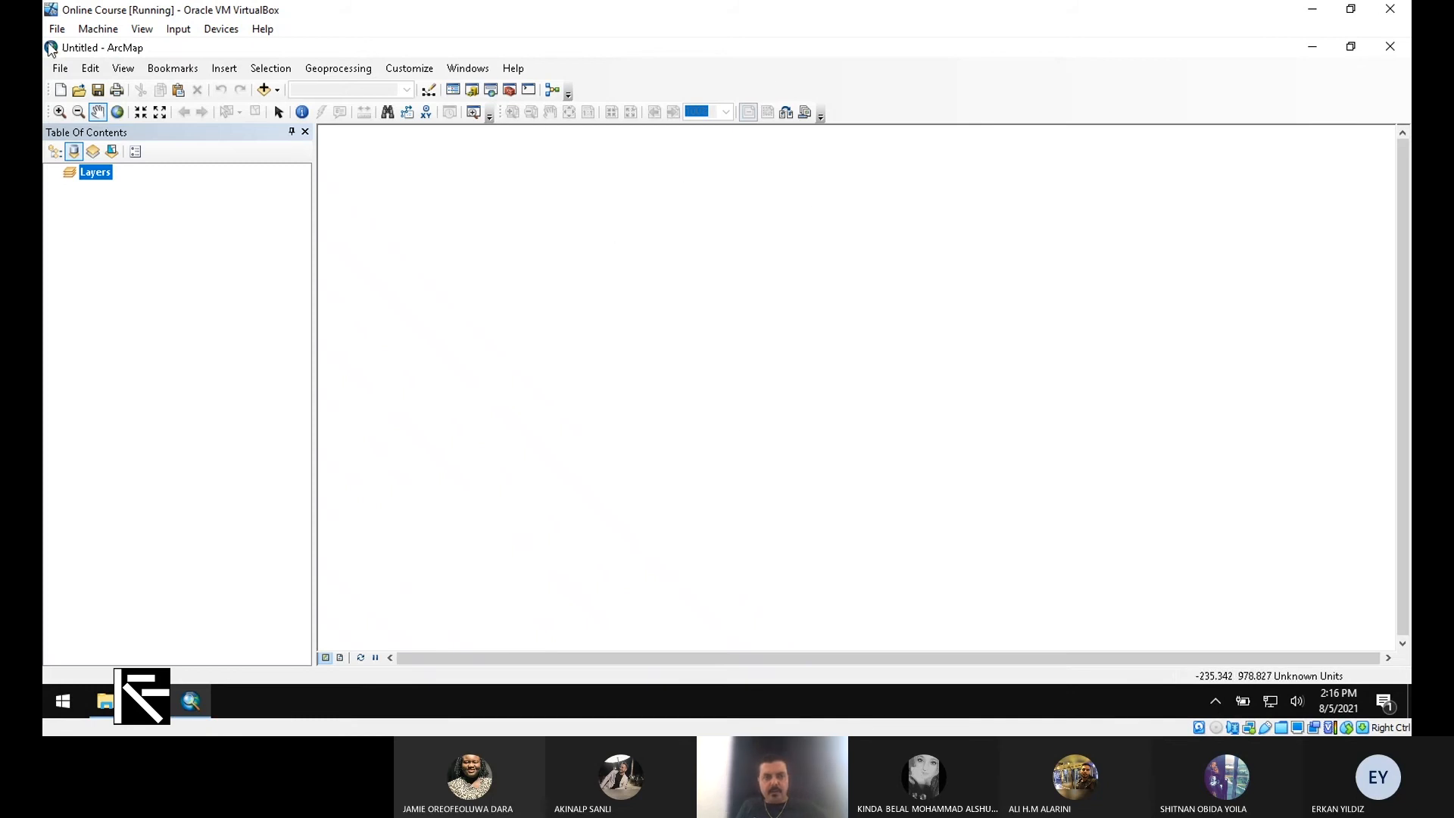
left_click(59, 70)
mouse_move(156, 215)
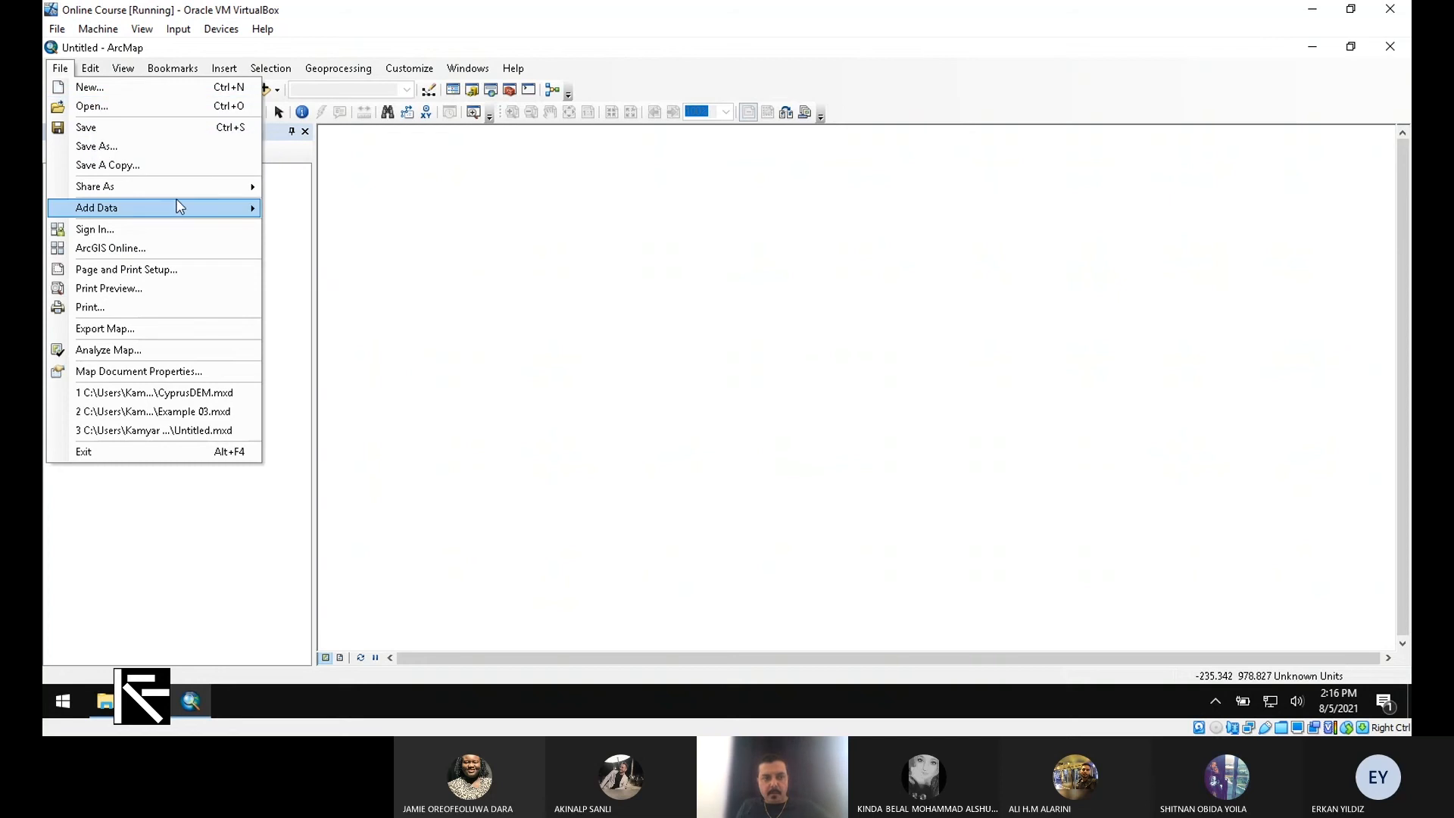
mouse_move(208, 216)
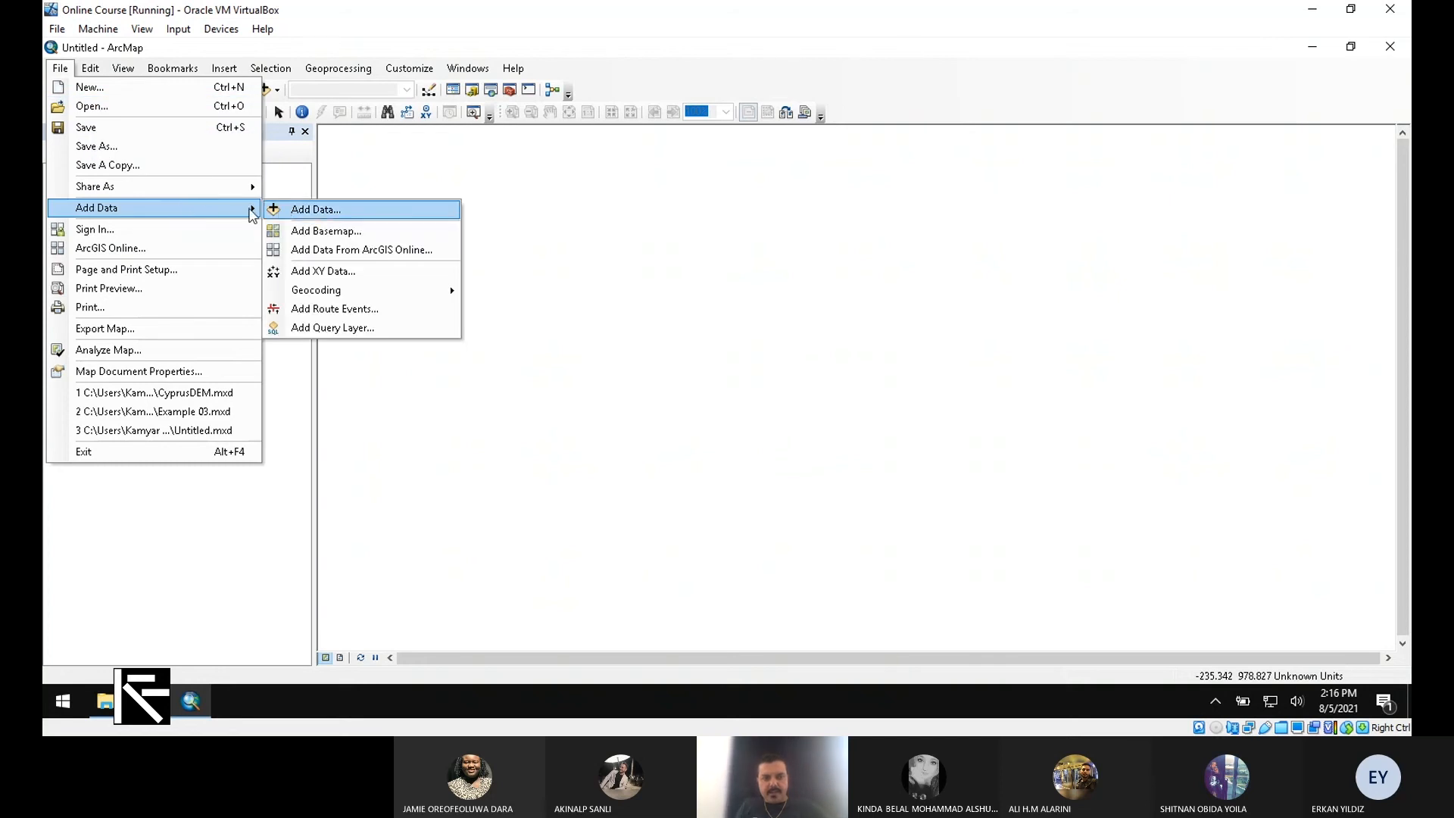
left_click(274, 211)
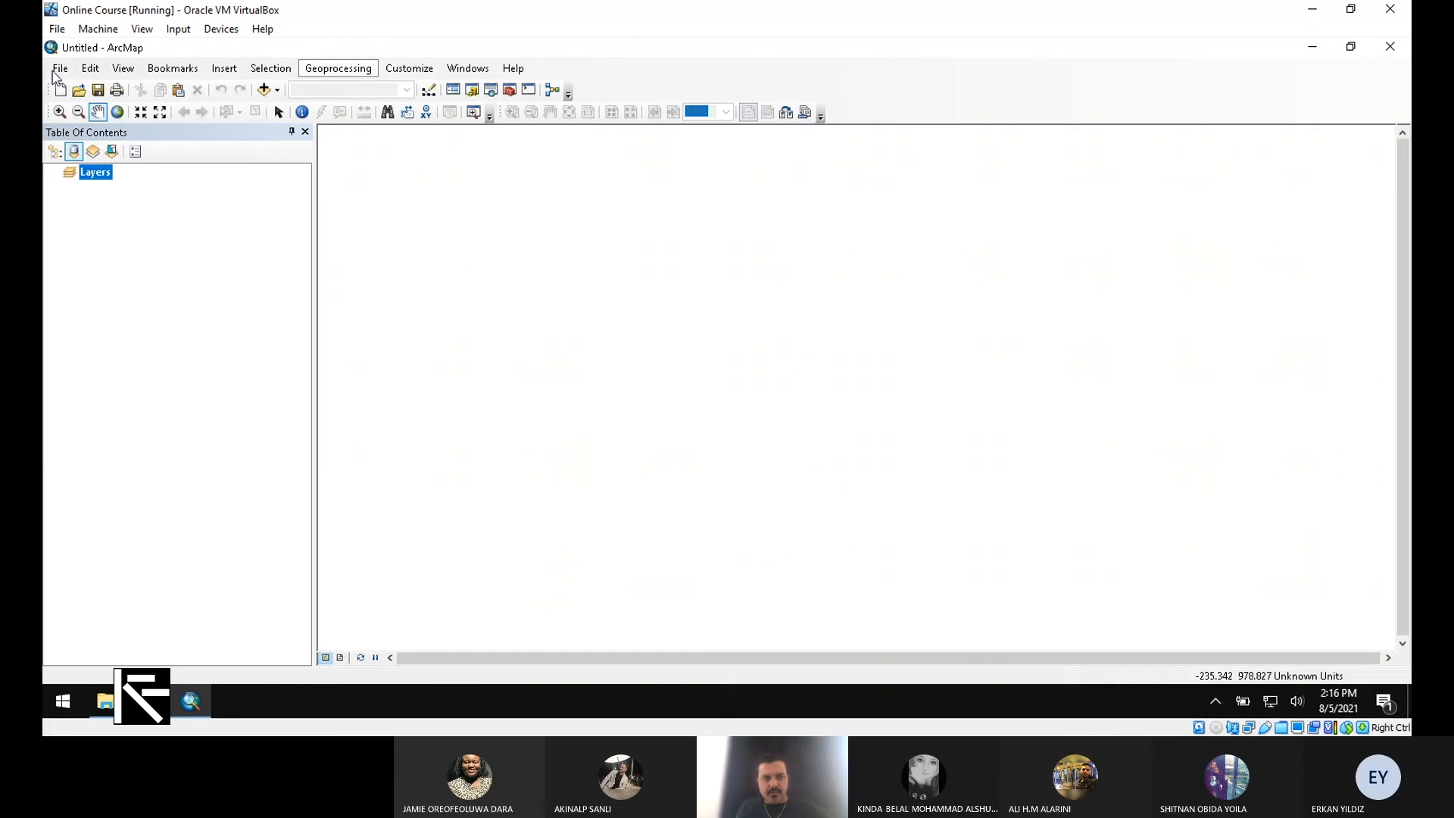
left_click(276, 92)
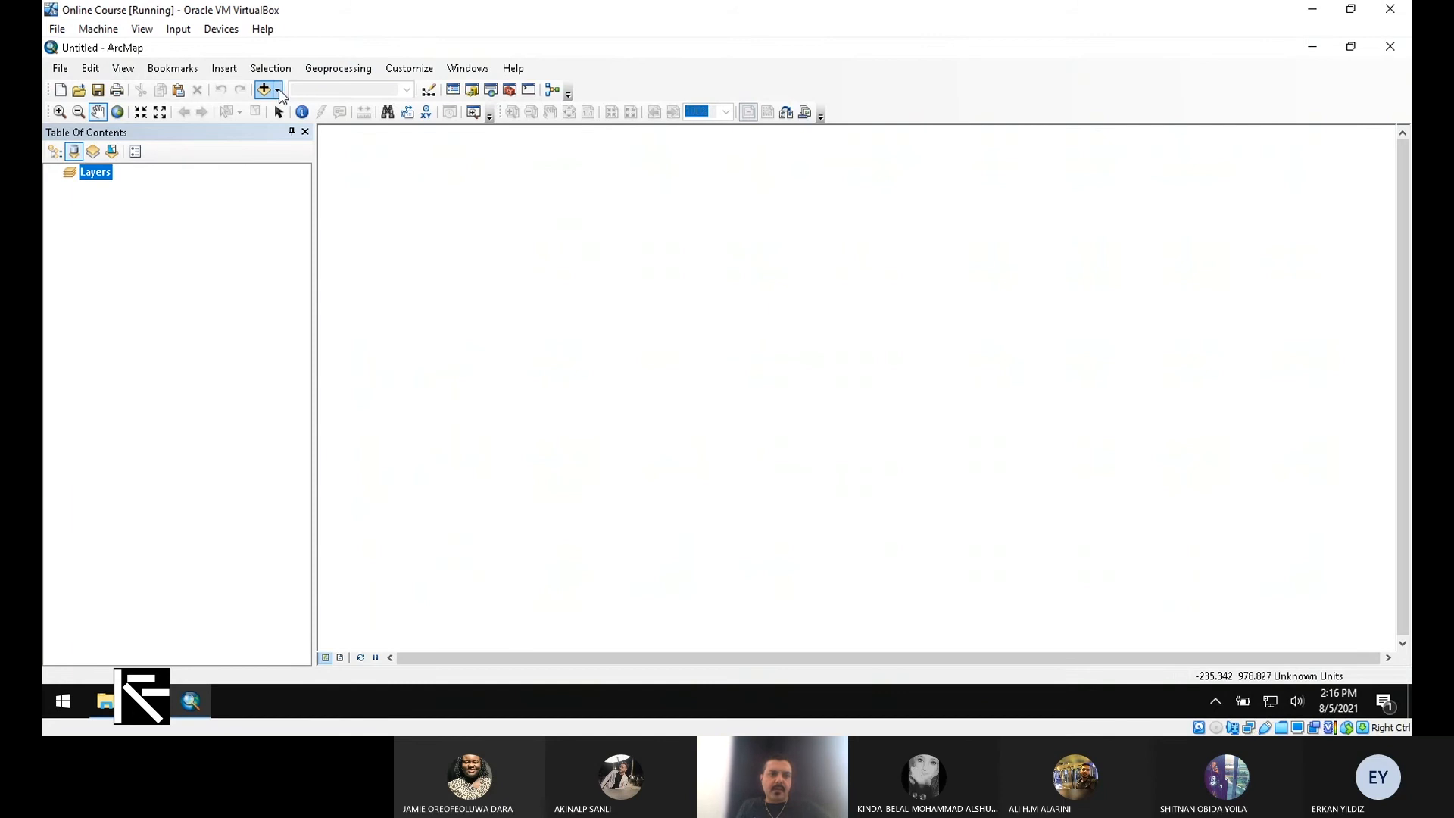
left_click(279, 90)
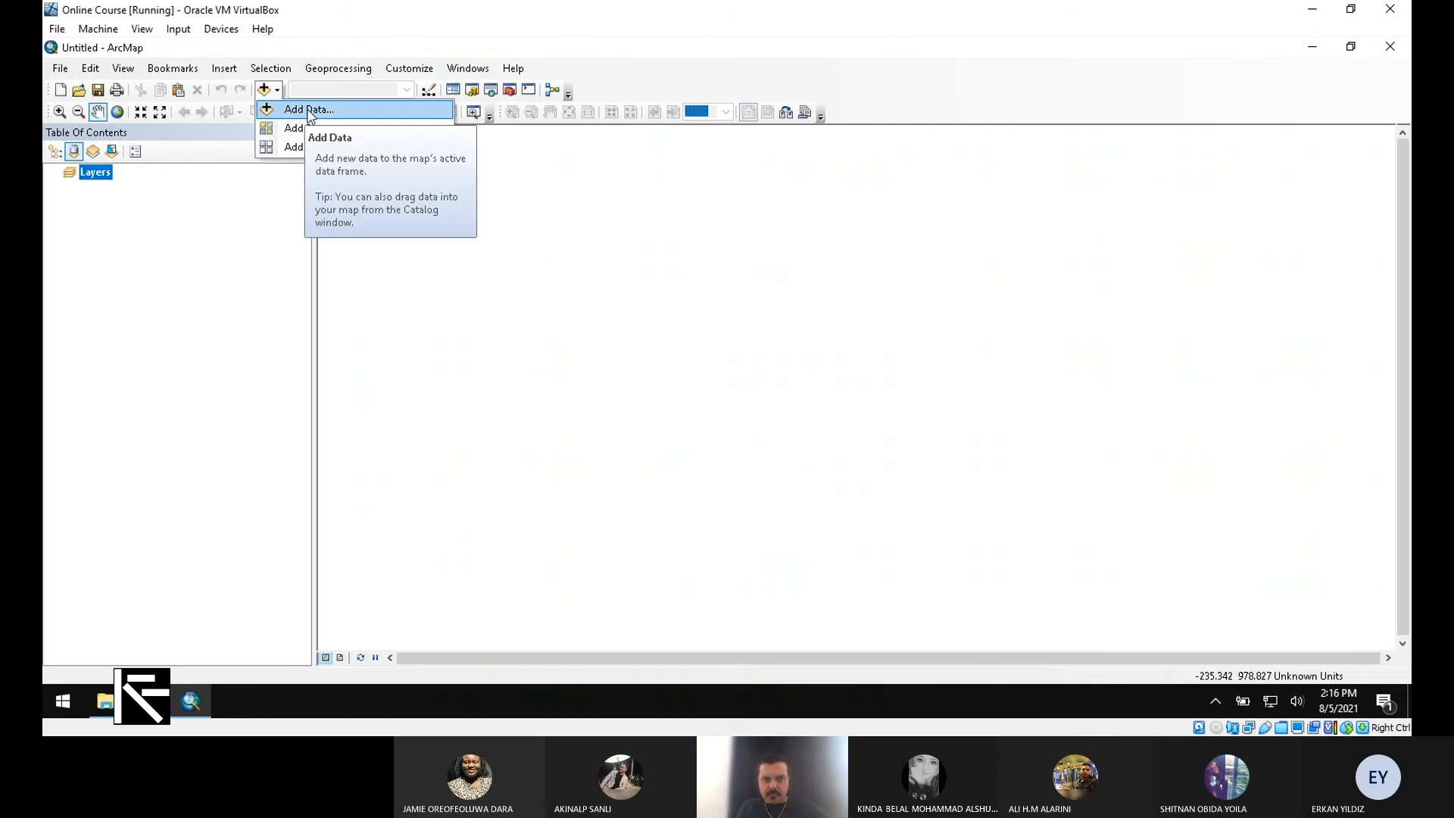
left_click(307, 109)
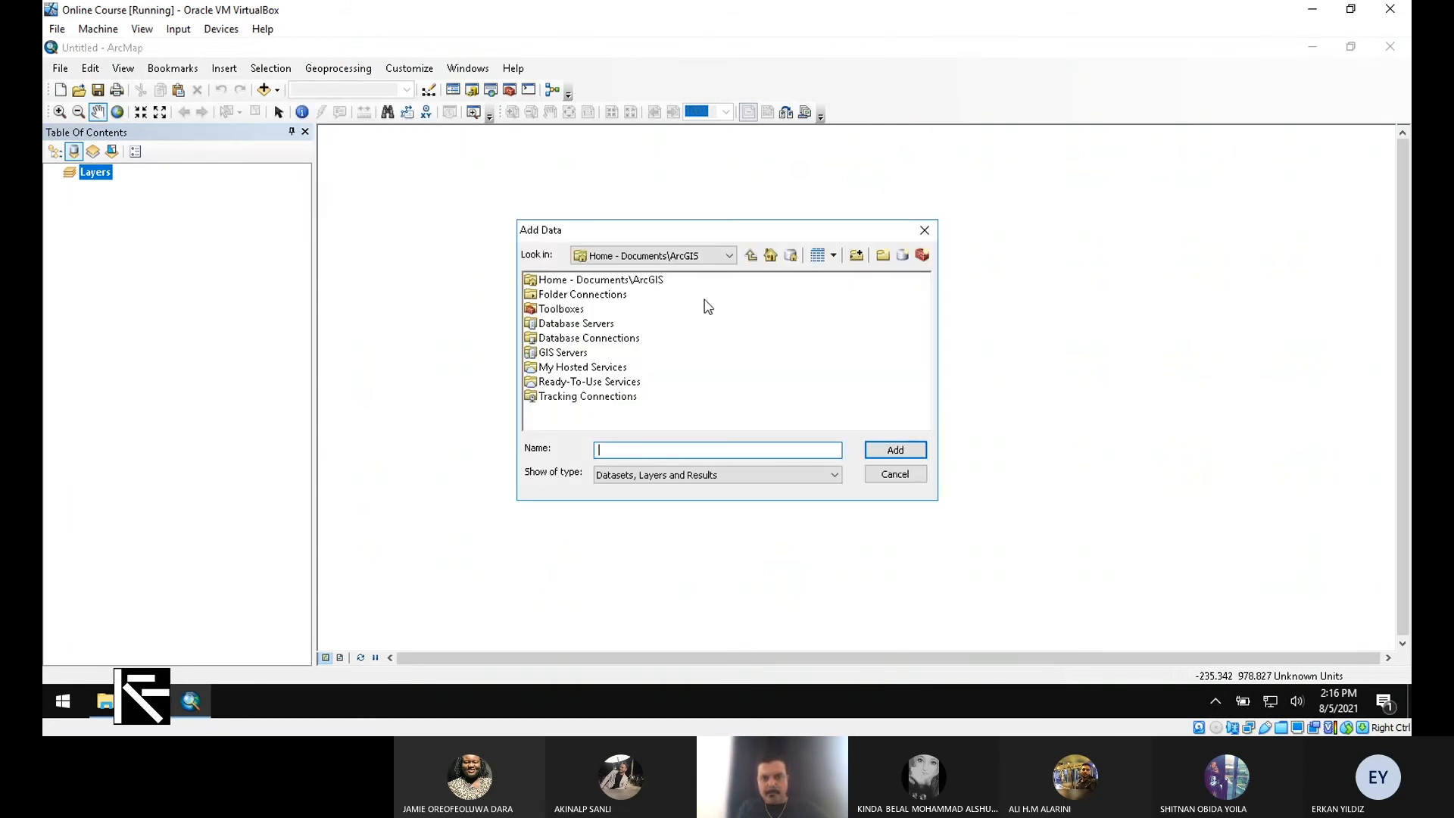
Step: Examine the data locations offered in the Add Data dialog, from Home - Documents\ArcGIS to Tracking Connections
left_click_drag(755, 232, 909, 193)
left_click(882, 218)
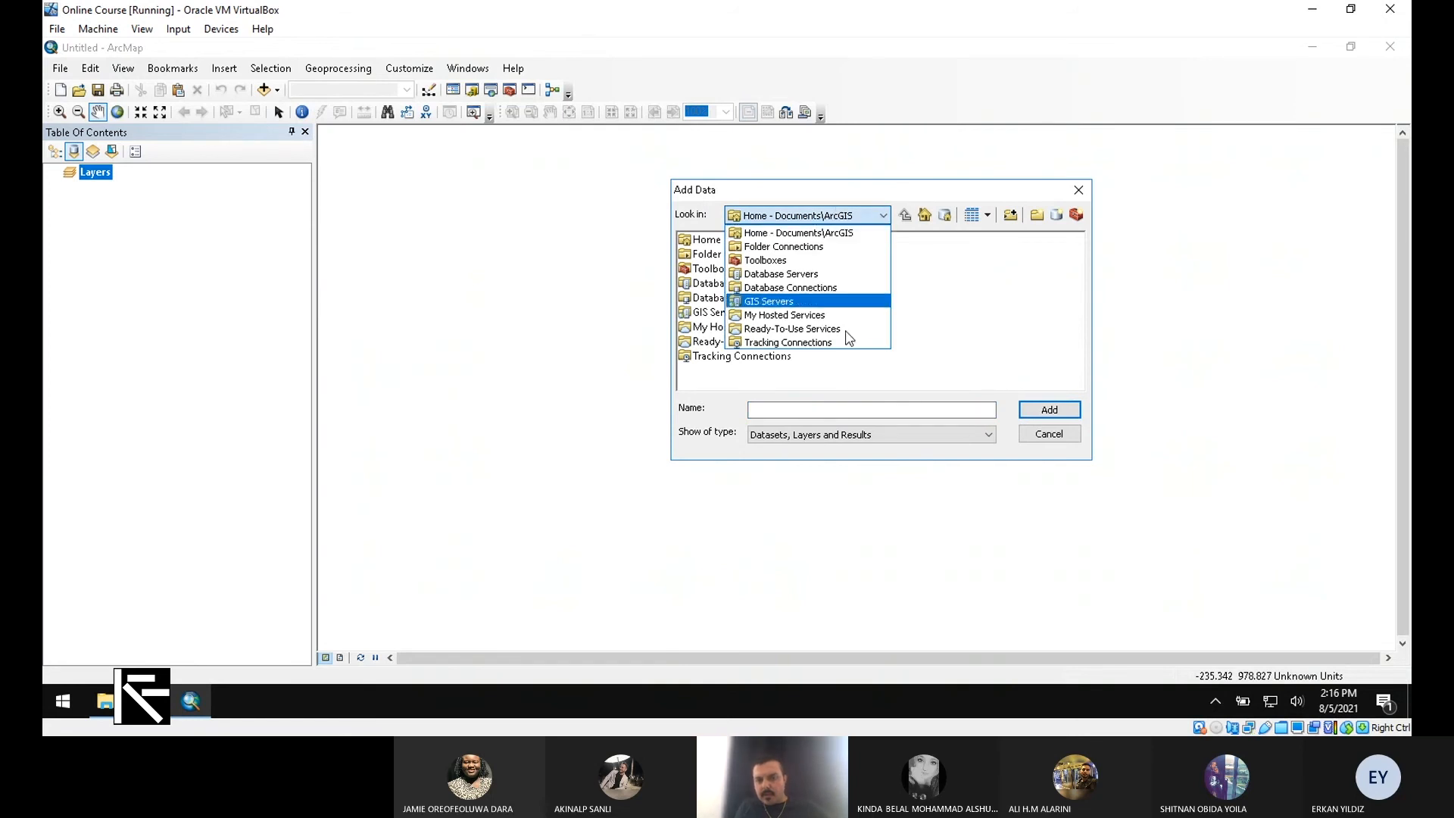
left_click(903, 197)
left_click_drag(936, 197, 835, 231)
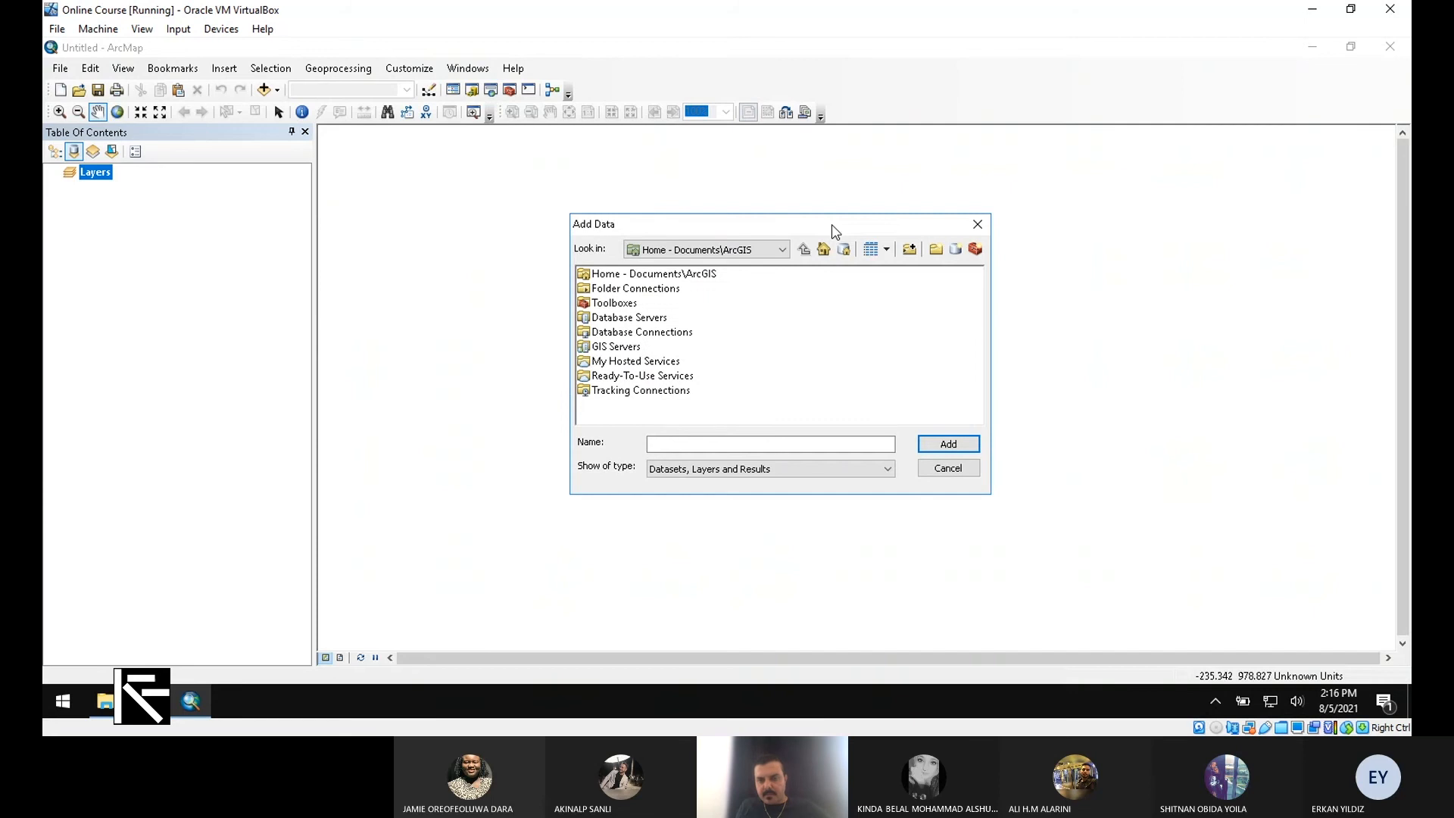
left_click(740, 252)
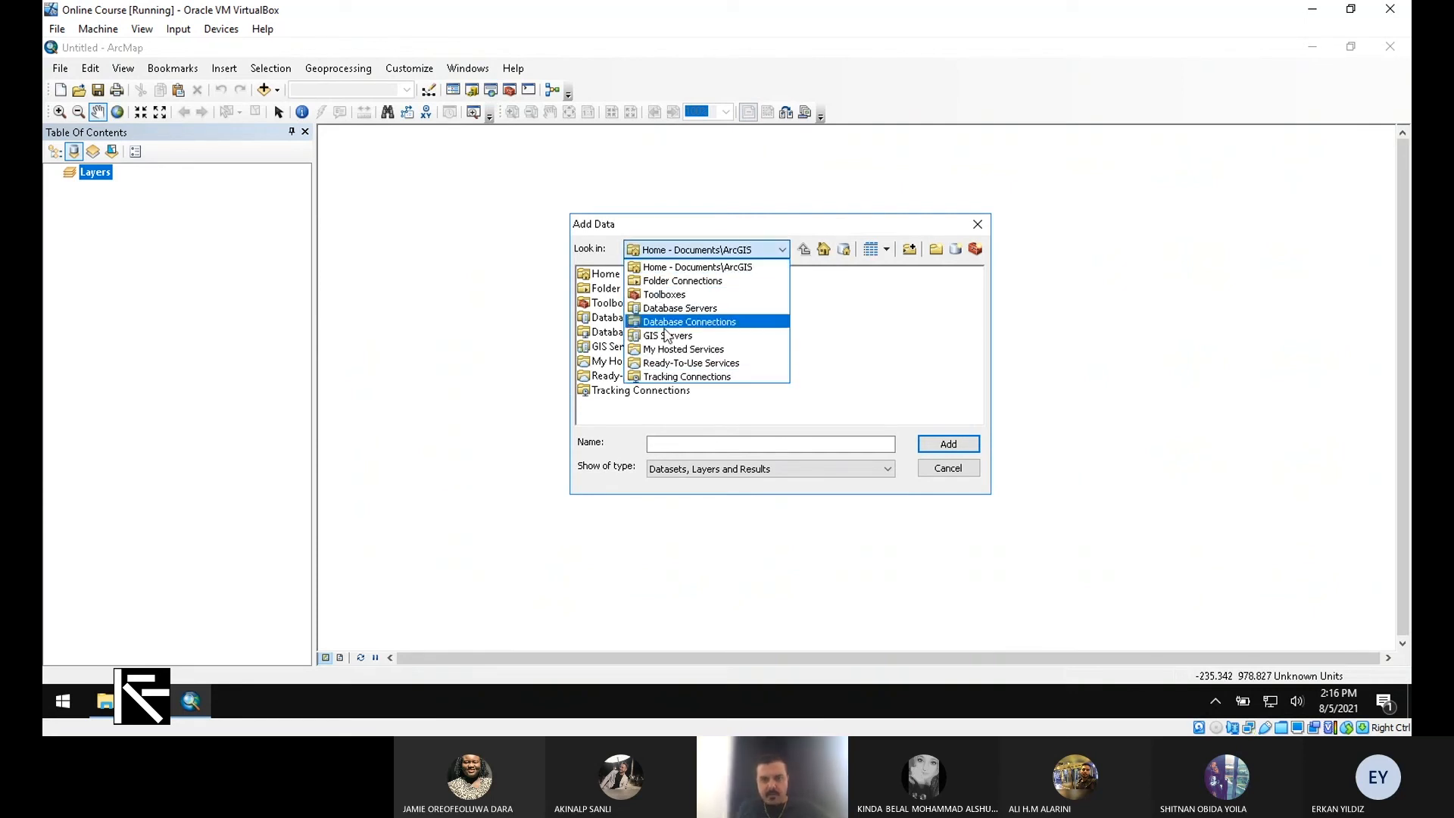
left_click(686, 225)
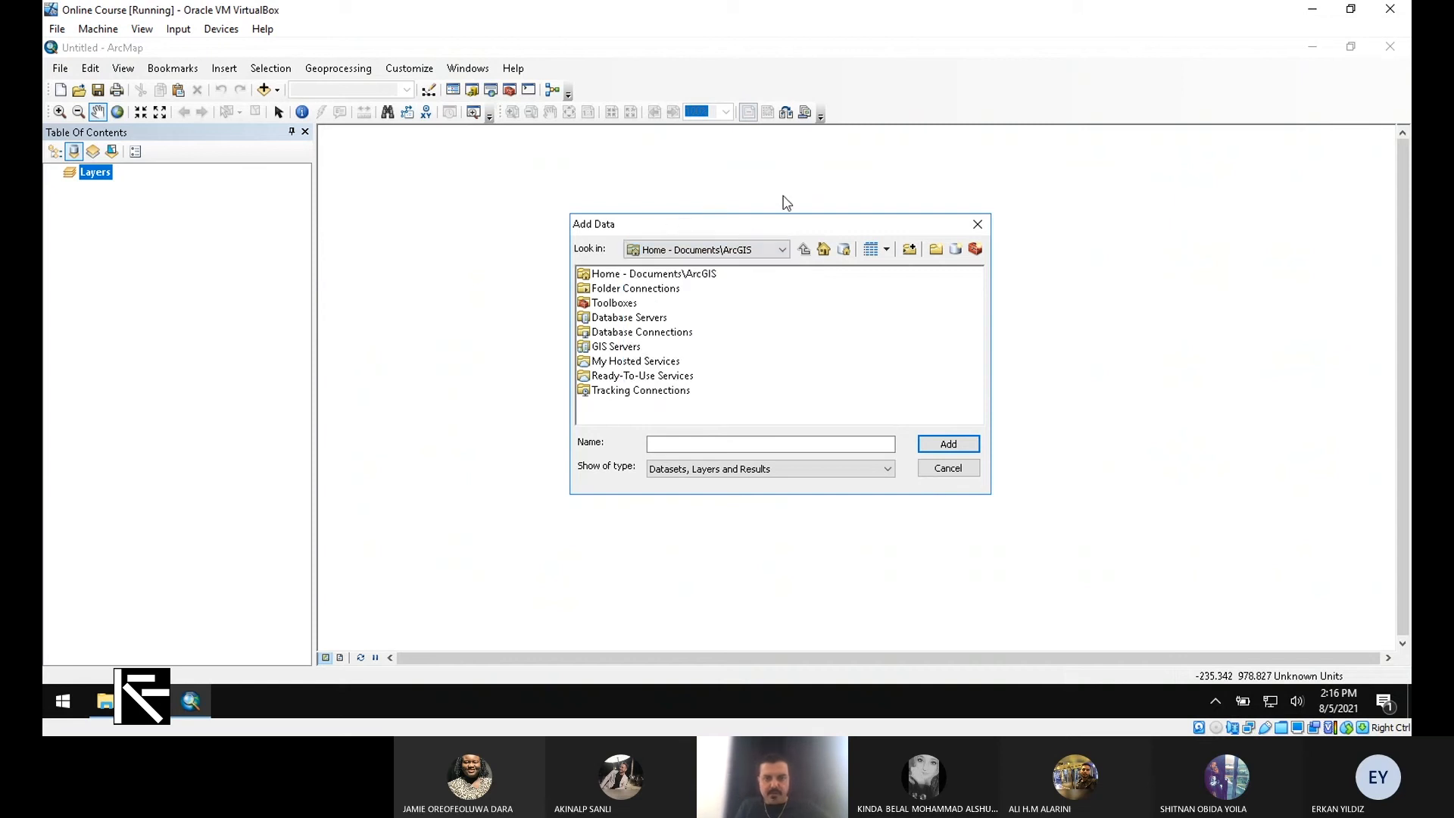
left_click(657, 275)
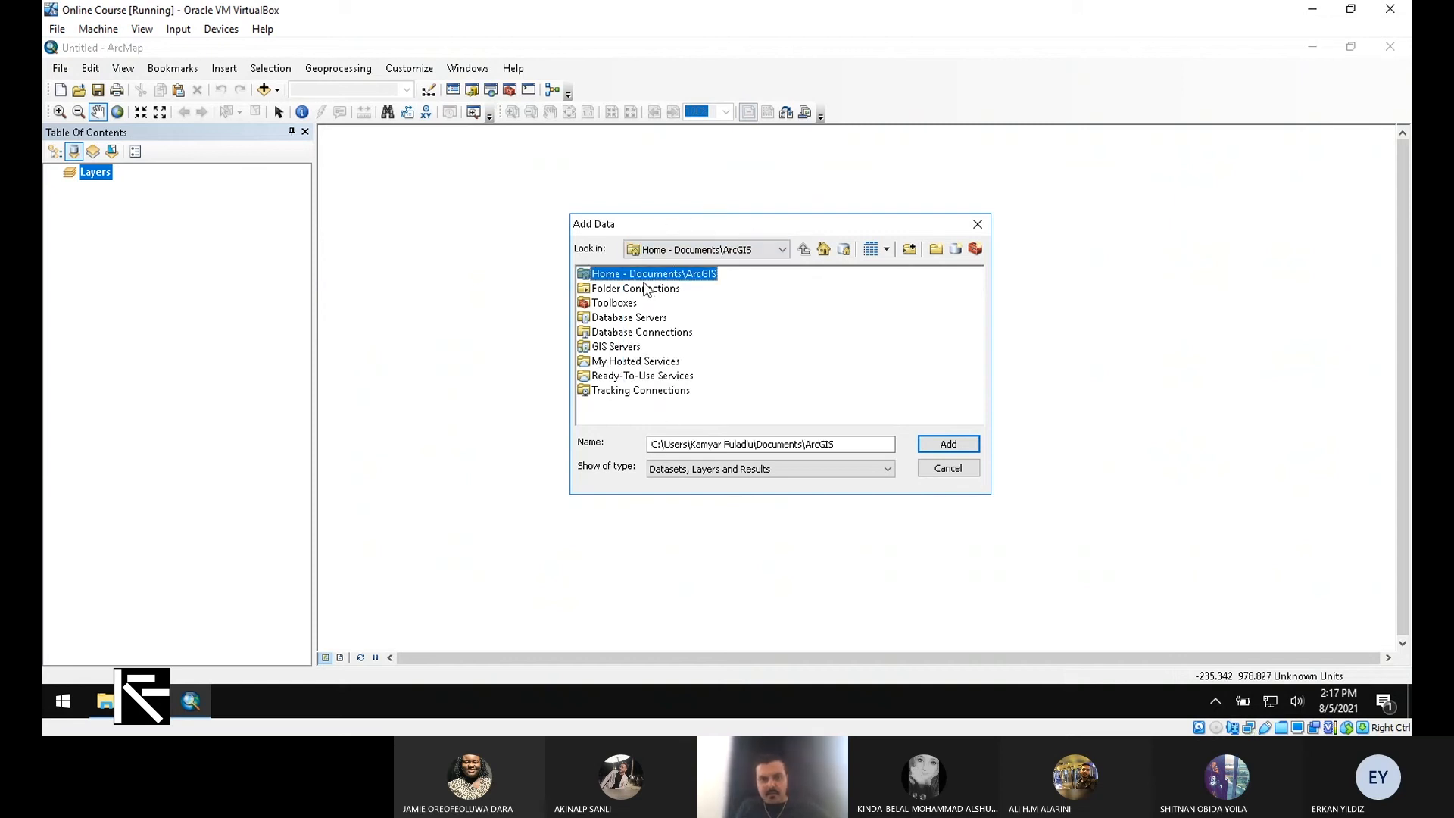
left_click(646, 289)
left_click(624, 303)
left_click(627, 333)
left_click(626, 377)
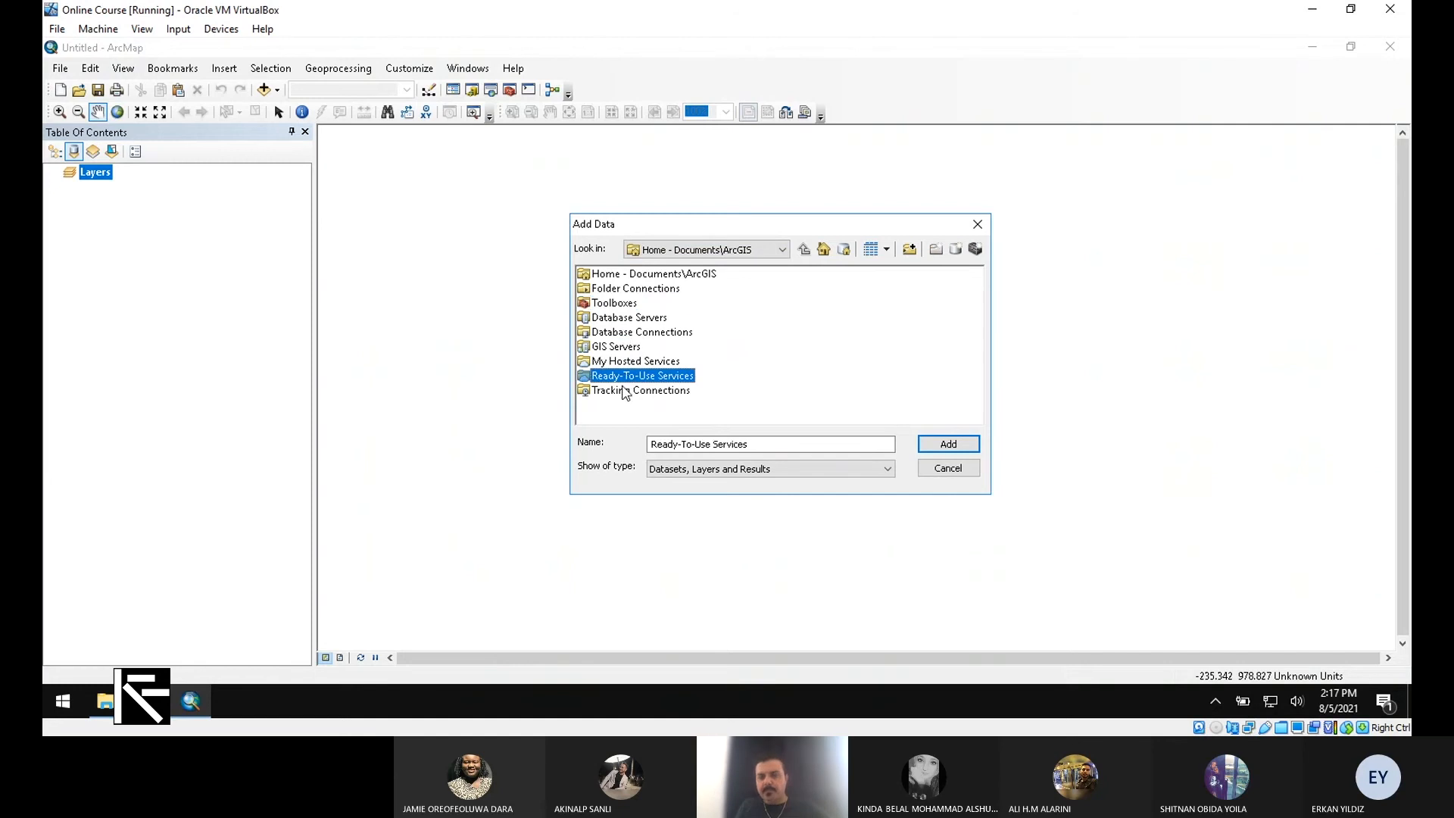
left_click_drag(698, 229, 726, 188)
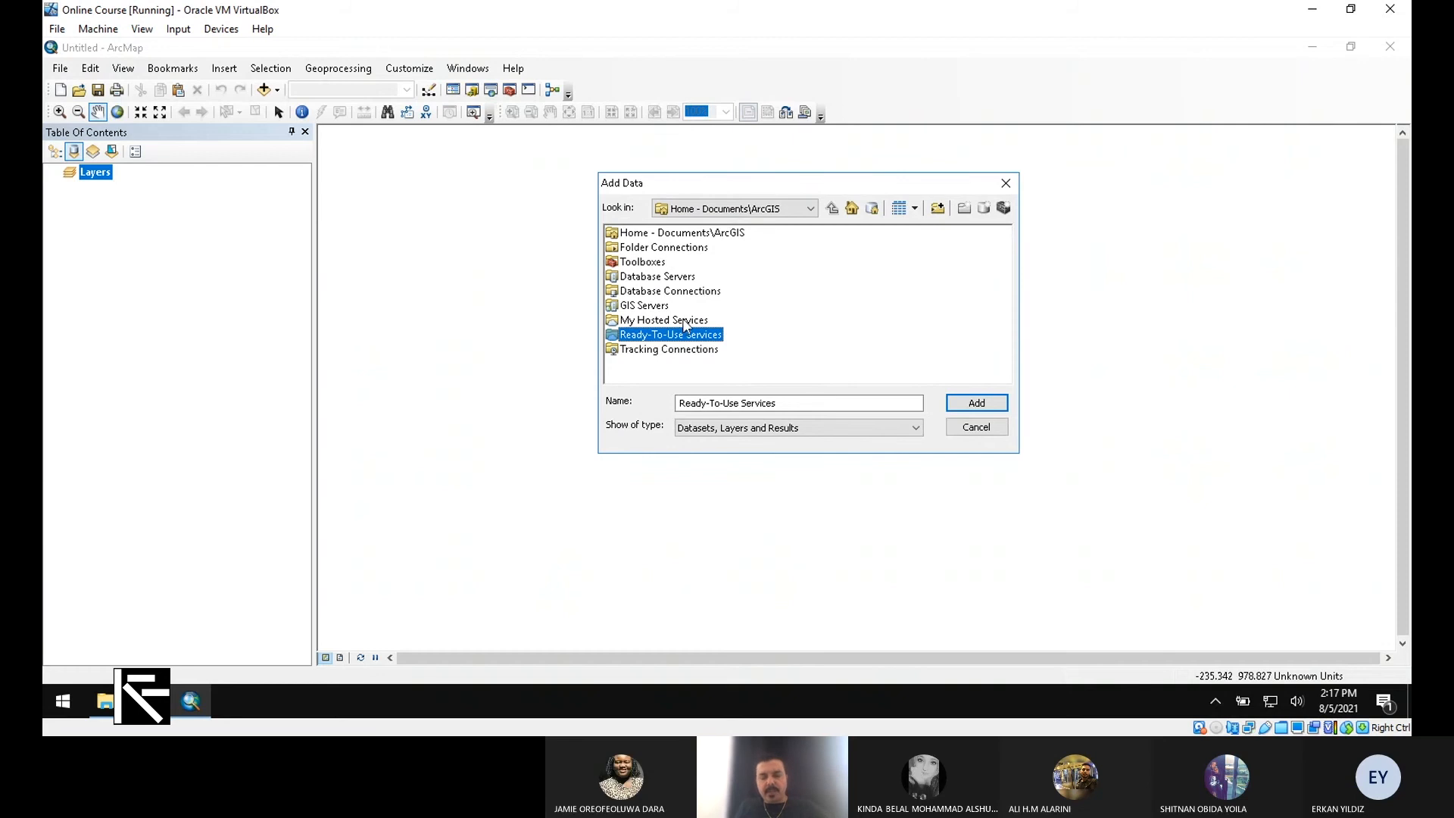
Step: Create a folder connection to the NewYork Example folder on the desktop
left_click(939, 210)
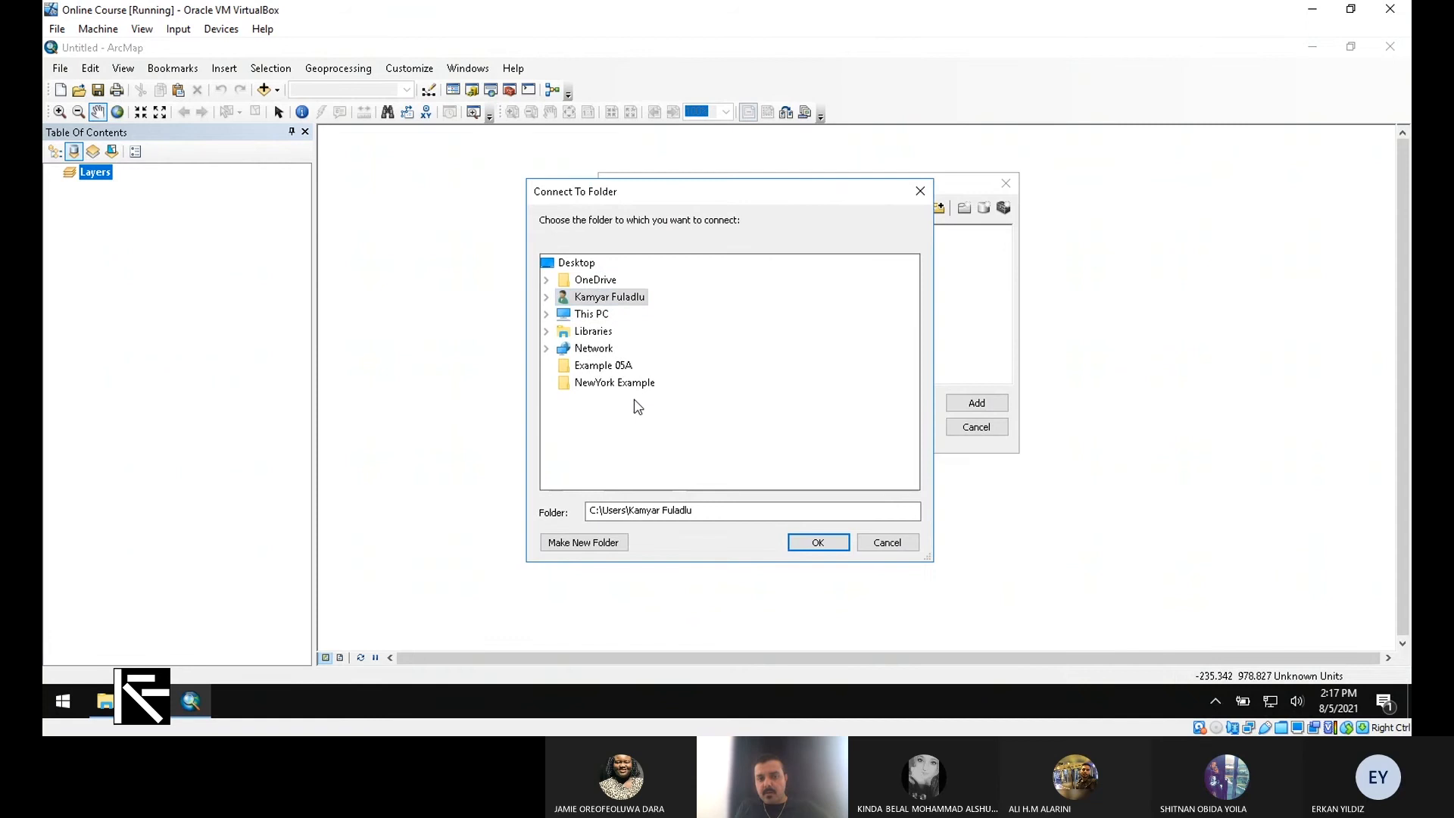
left_click(574, 265)
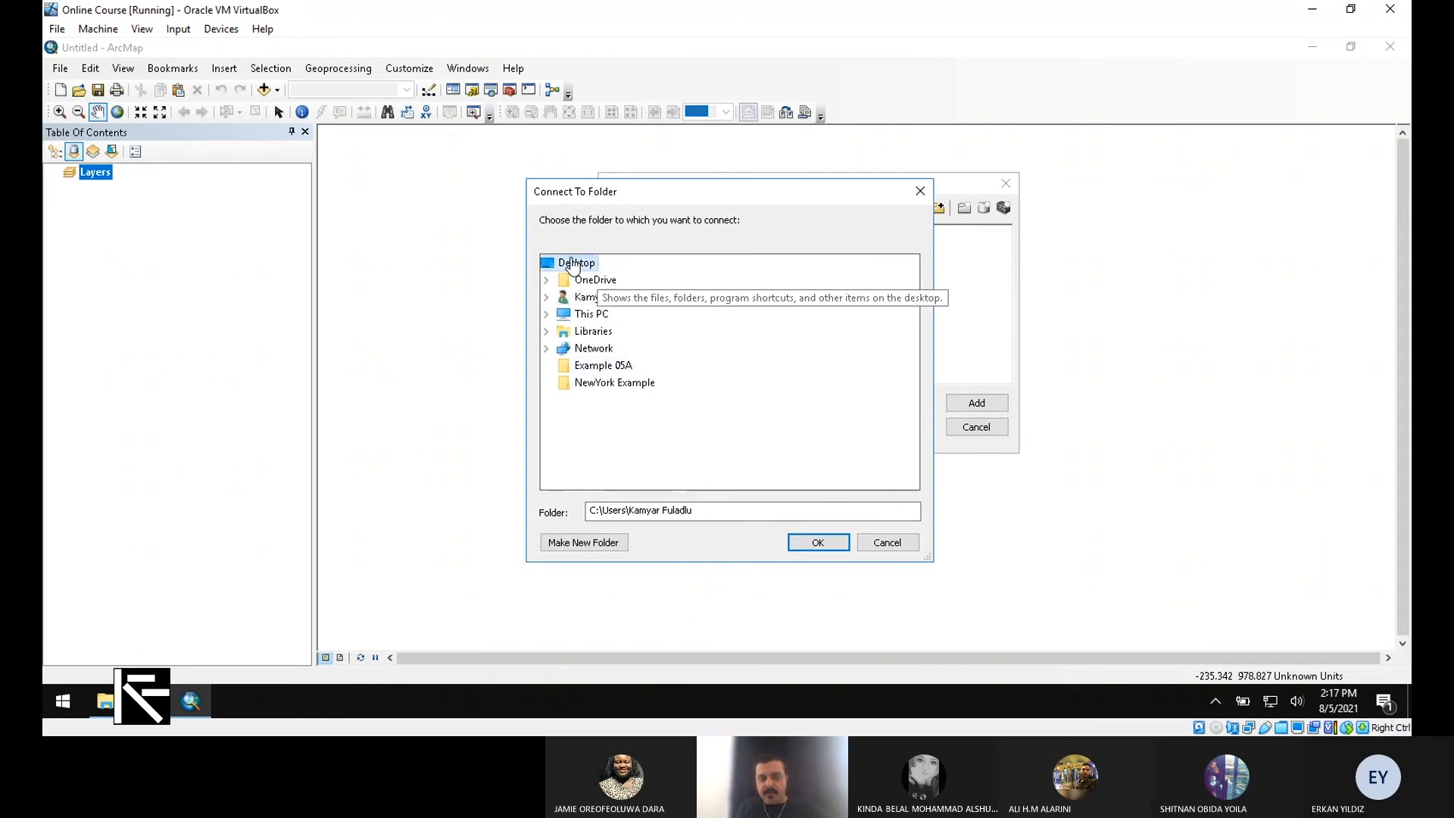
left_click(636, 384)
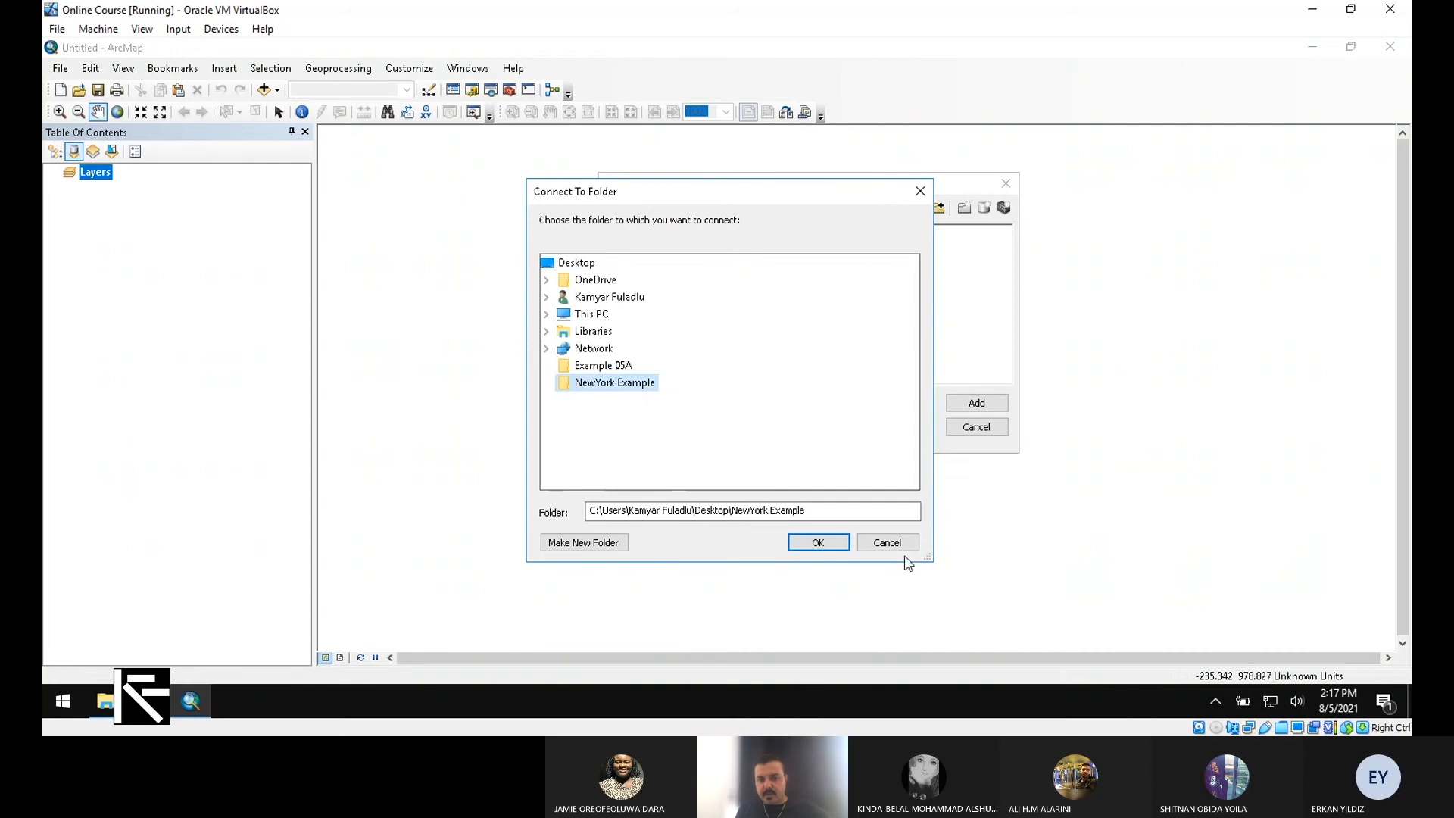
left_click(838, 544)
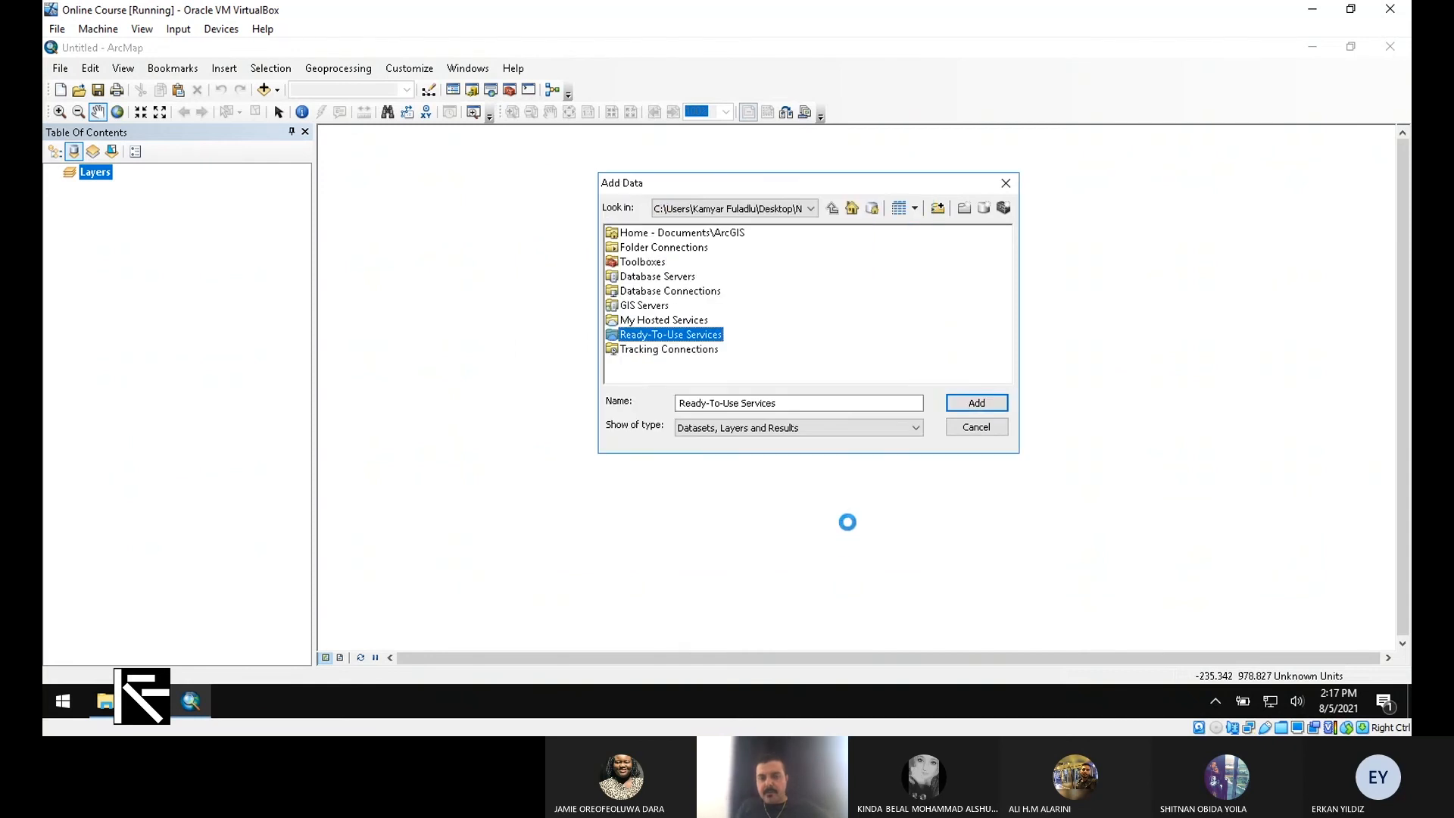
Step: Browse the top-level data locations and the home folder, and open the NewYork Example folder from Folder Connections
left_click(832, 207)
left_click(768, 209)
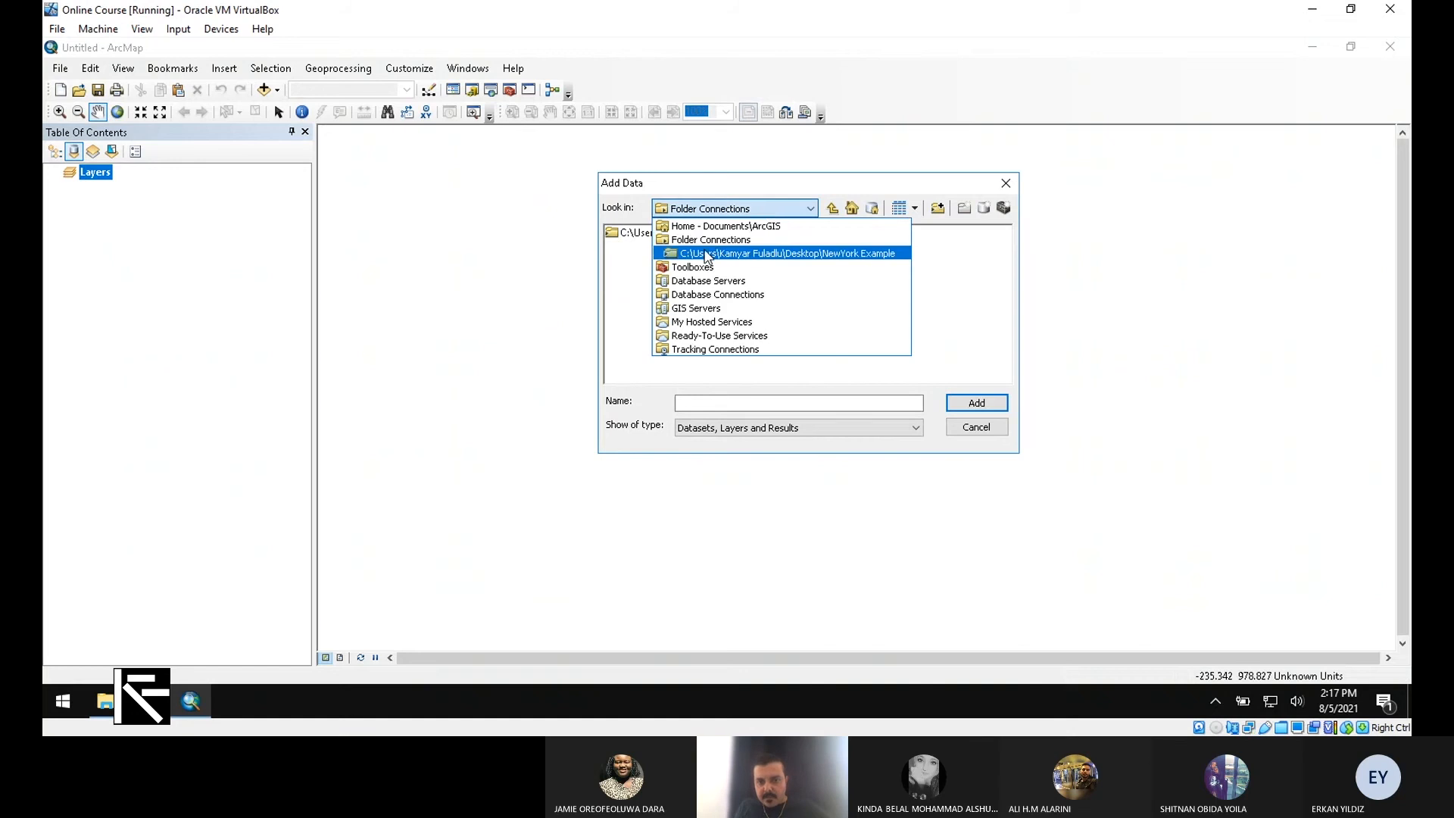
left_click(849, 211)
left_click(851, 211)
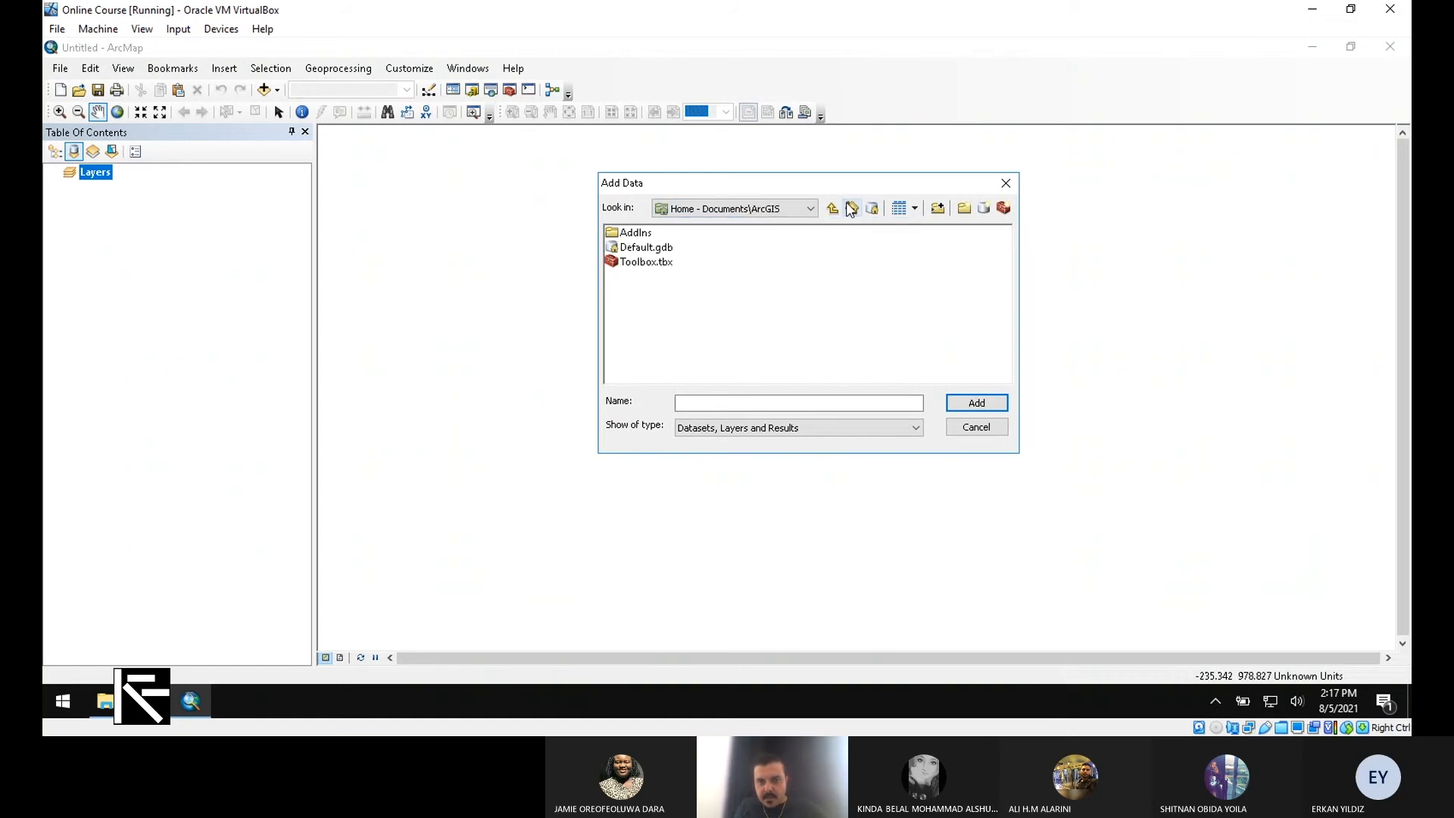
left_click(835, 208)
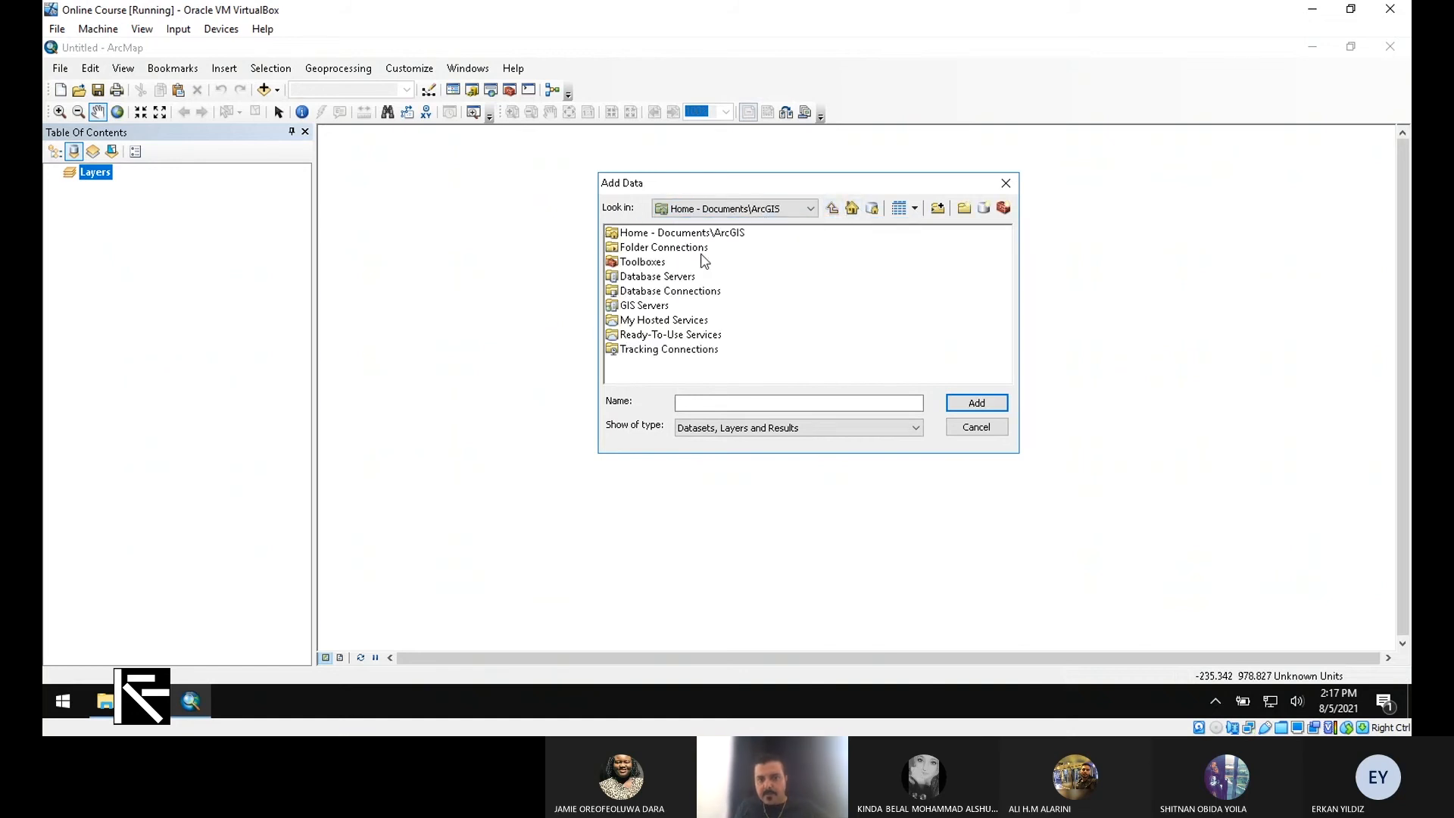
double_click(669, 249)
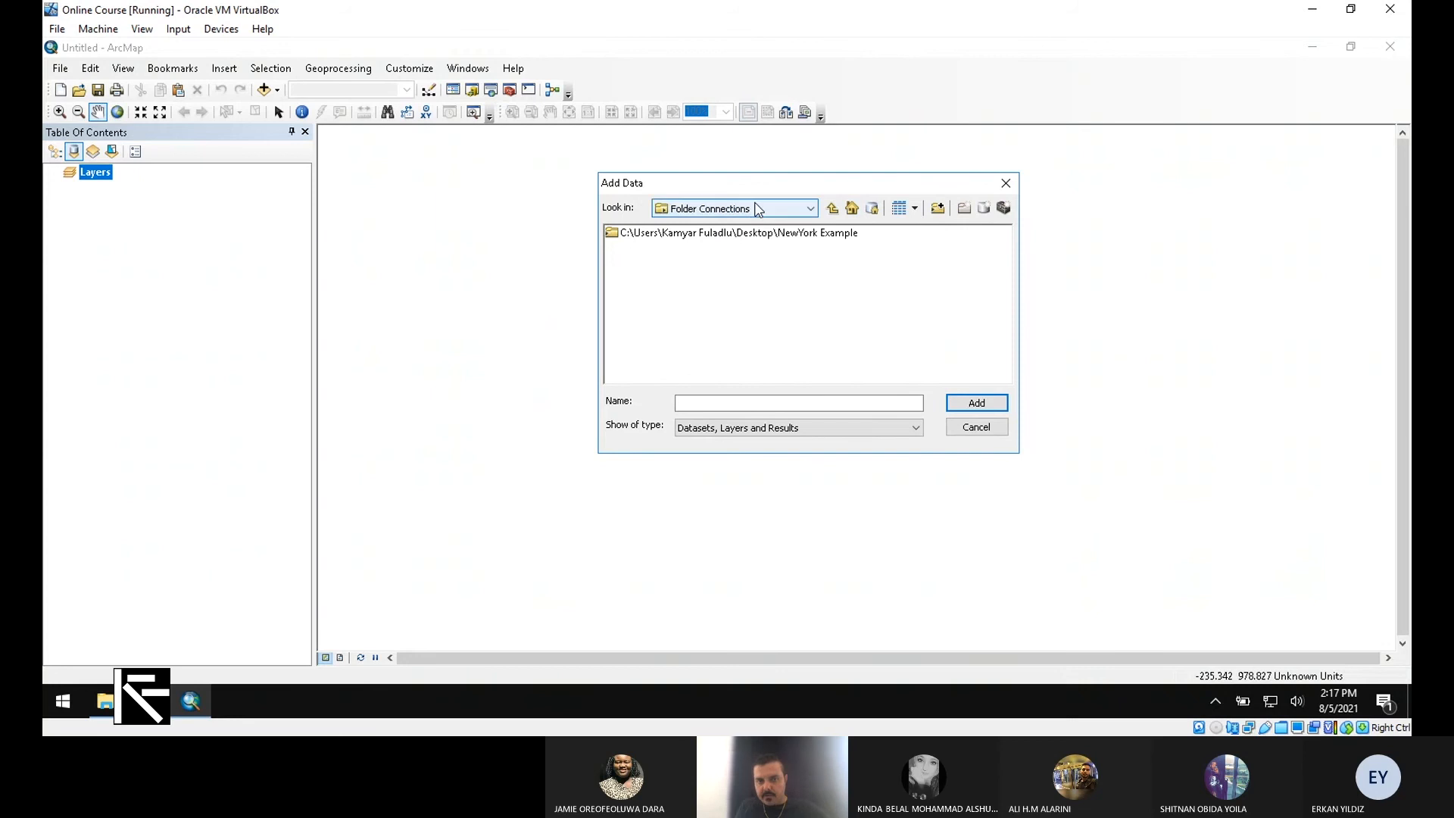
left_click(757, 209)
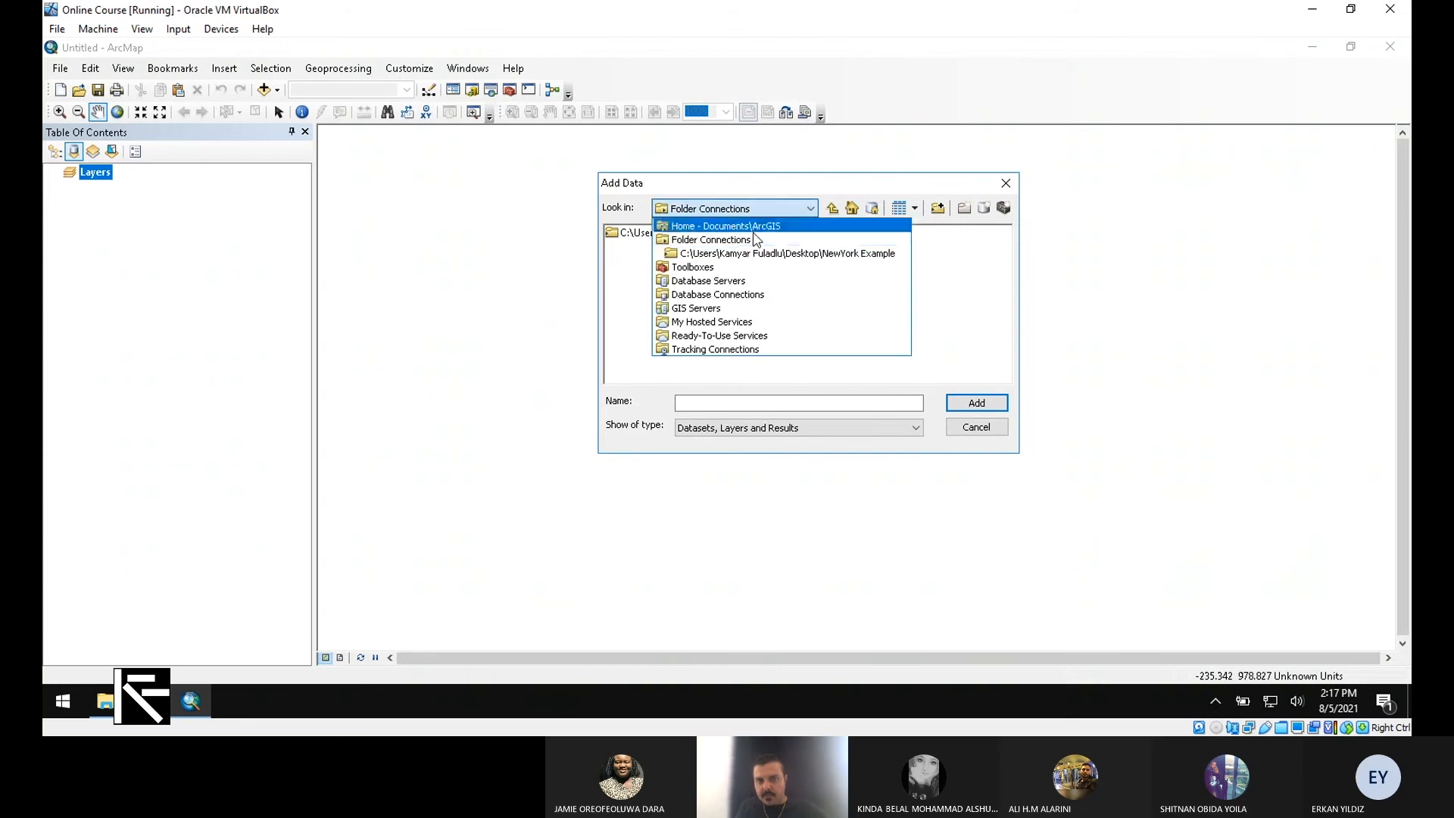
left_click(656, 239)
double_click(826, 235)
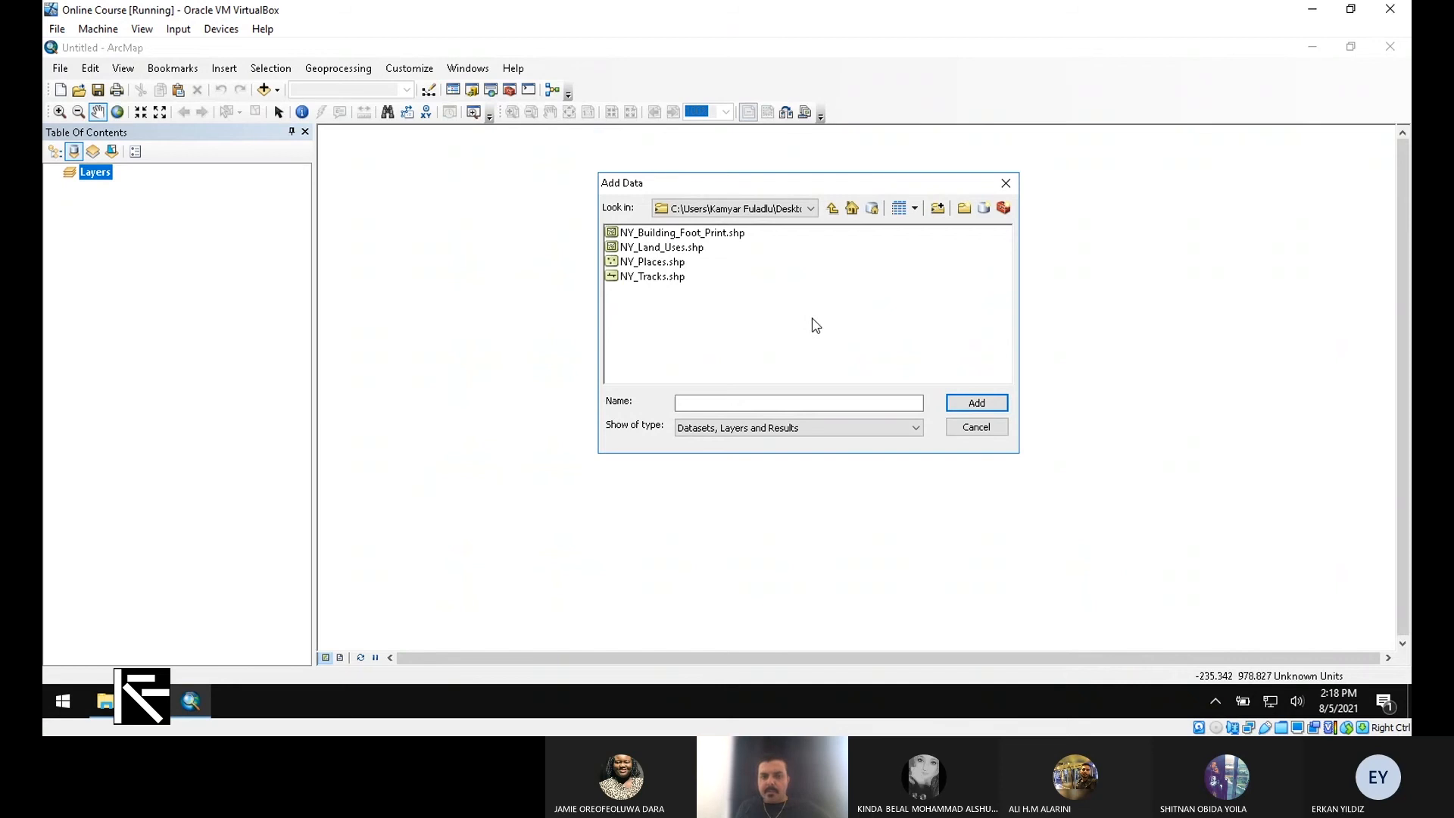
Step: Add the NY_Building_Foot_Print, NY_Land_Uses, NY_Places and NY_Tracks shapefiles to the map together
left_click_drag(816, 326, 636, 216)
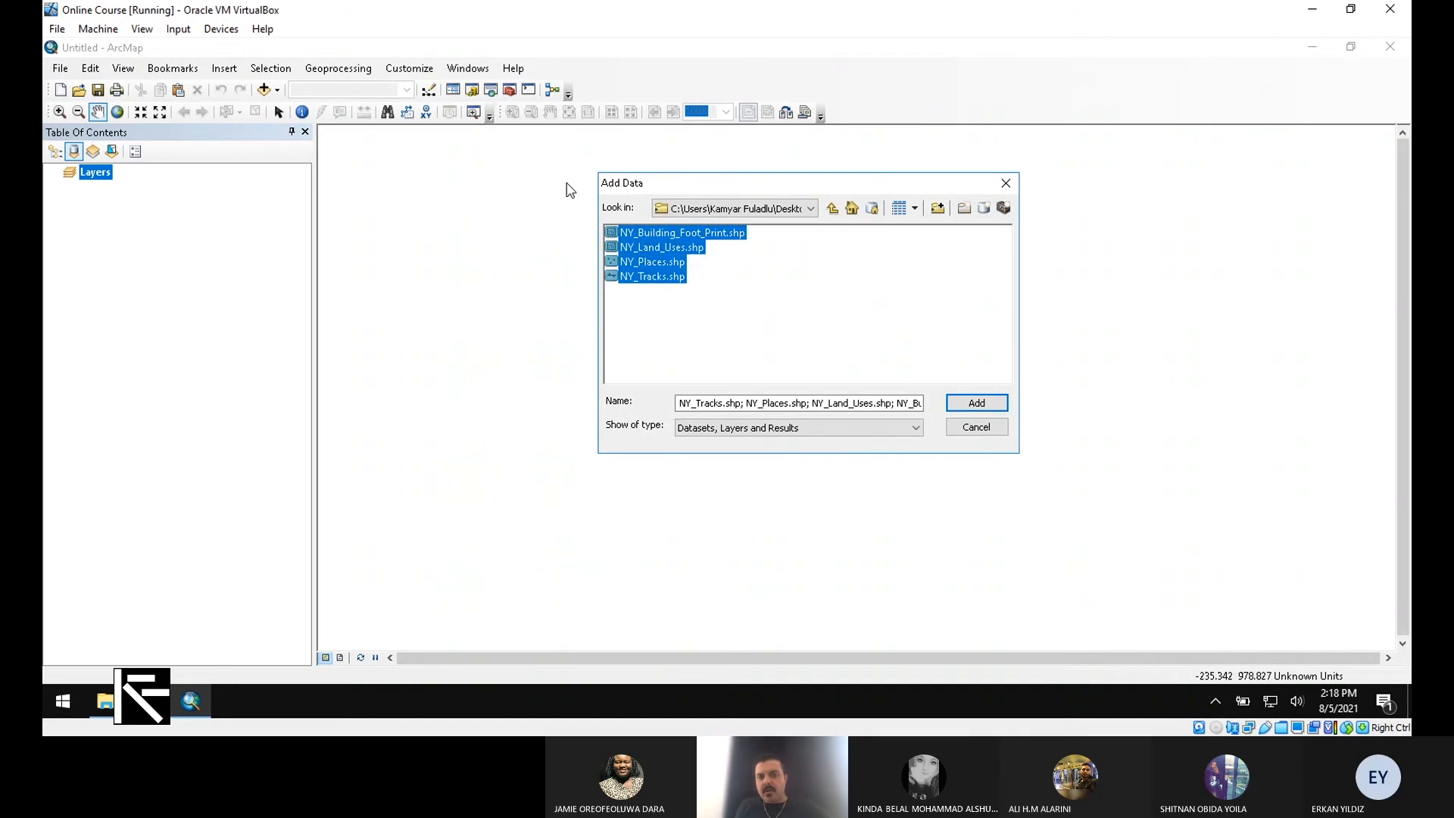
left_click(701, 280)
left_click(672, 263)
left_click(692, 246)
left_click(706, 231)
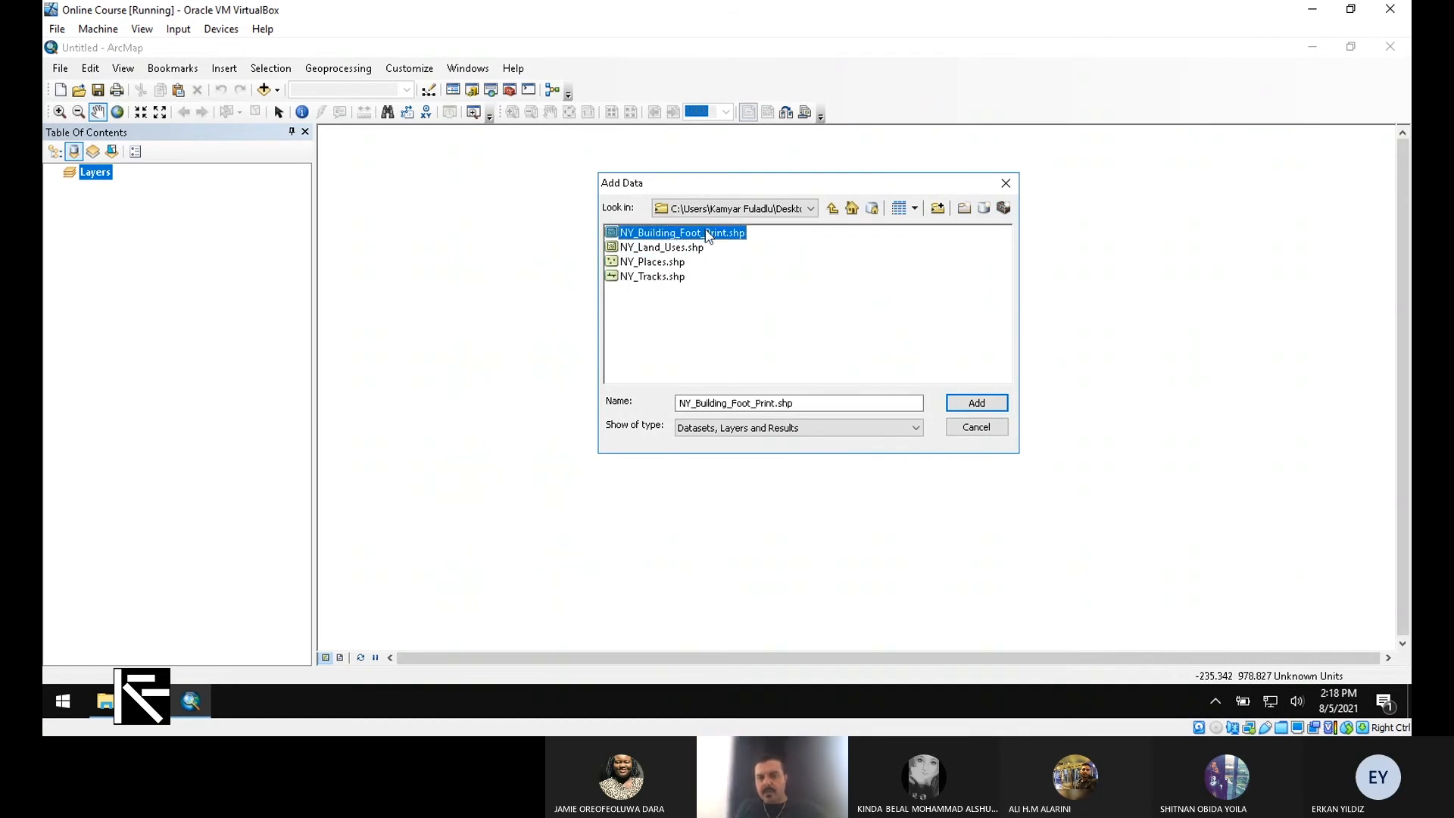
left_click_drag(810, 328, 602, 218)
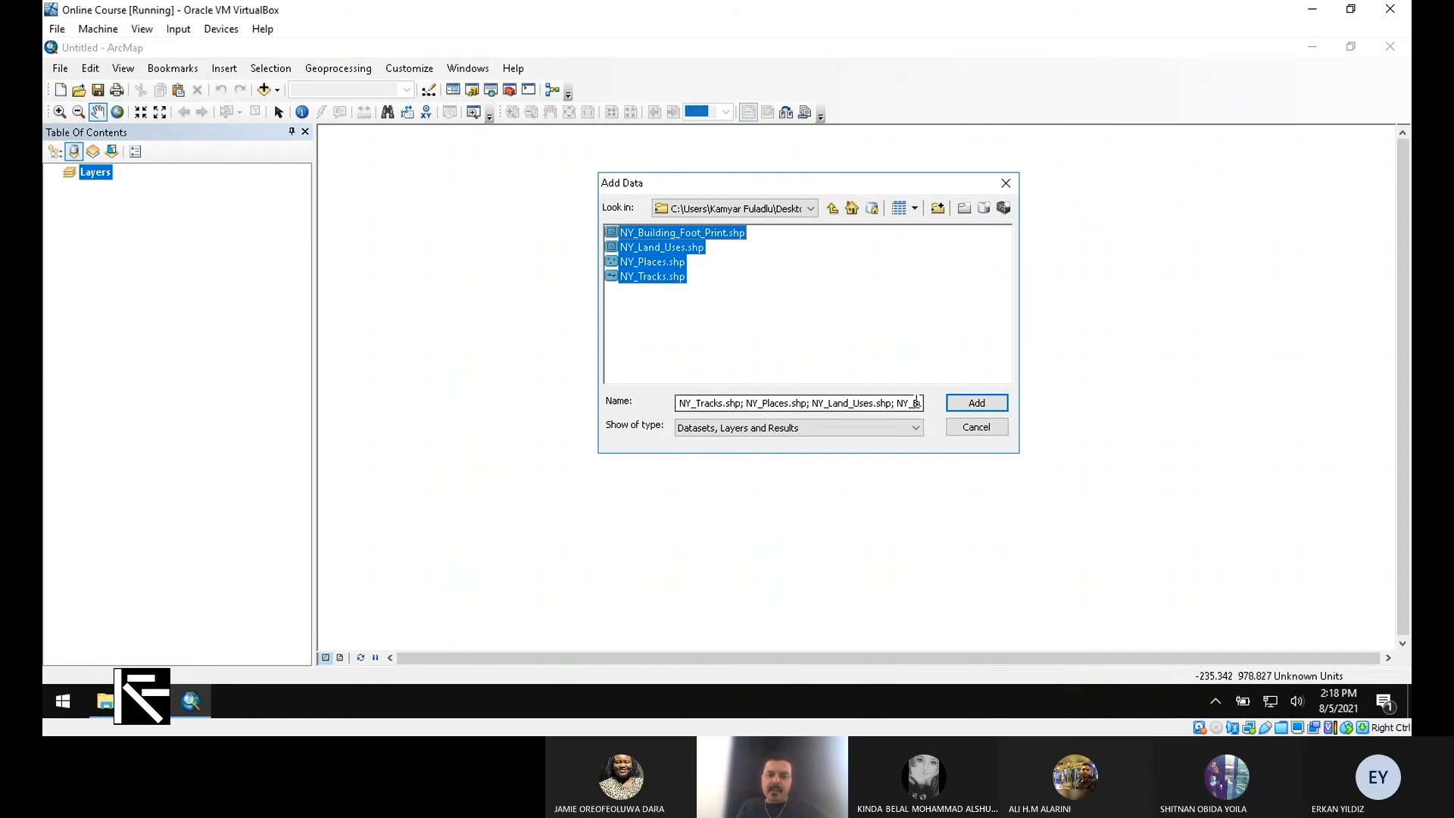
left_click(969, 401)
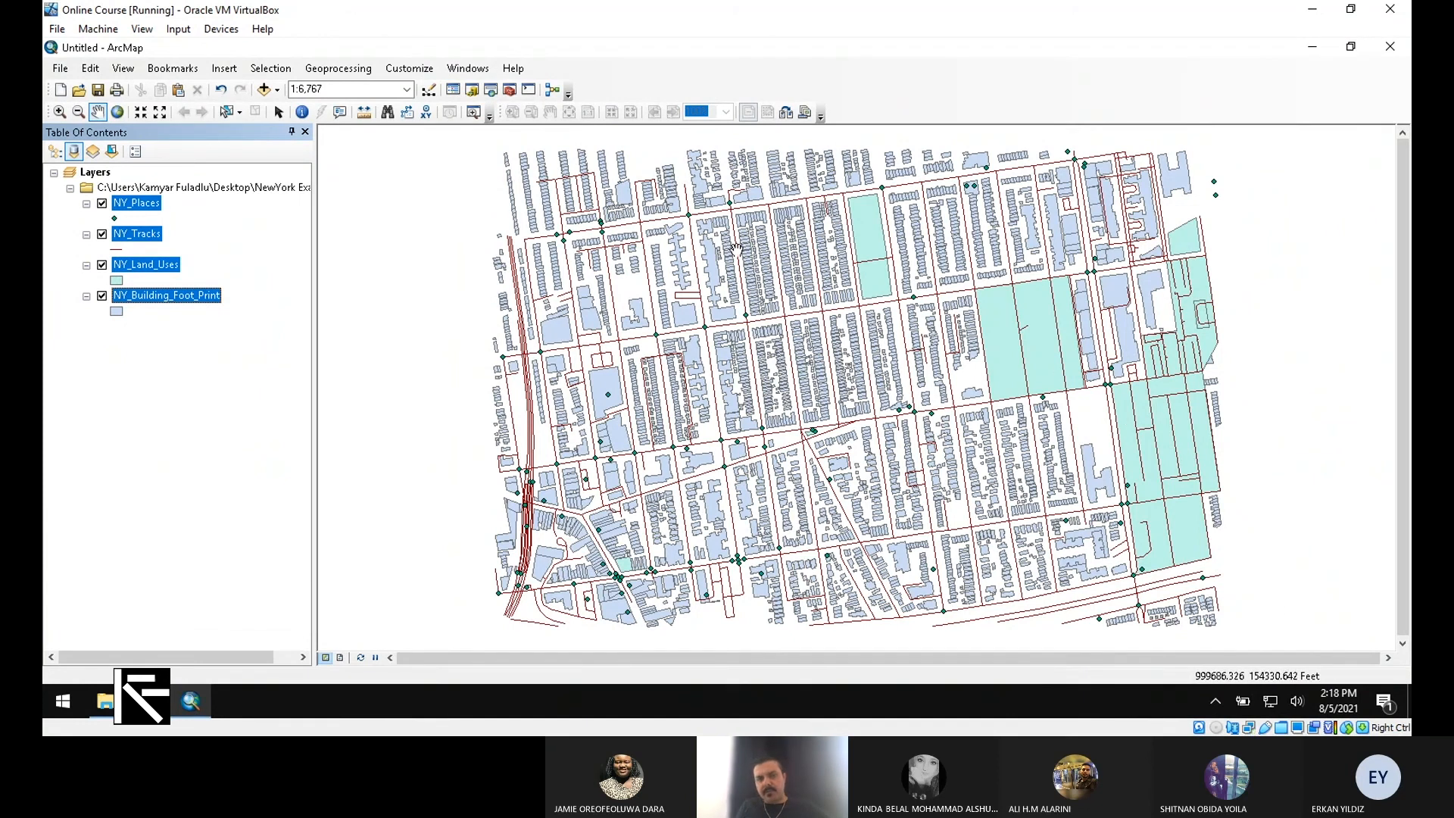
Step: Try to move NY_Building_Foot_Print up in the source-grouped layer list, and switch the list to drawing order
left_click(185, 357)
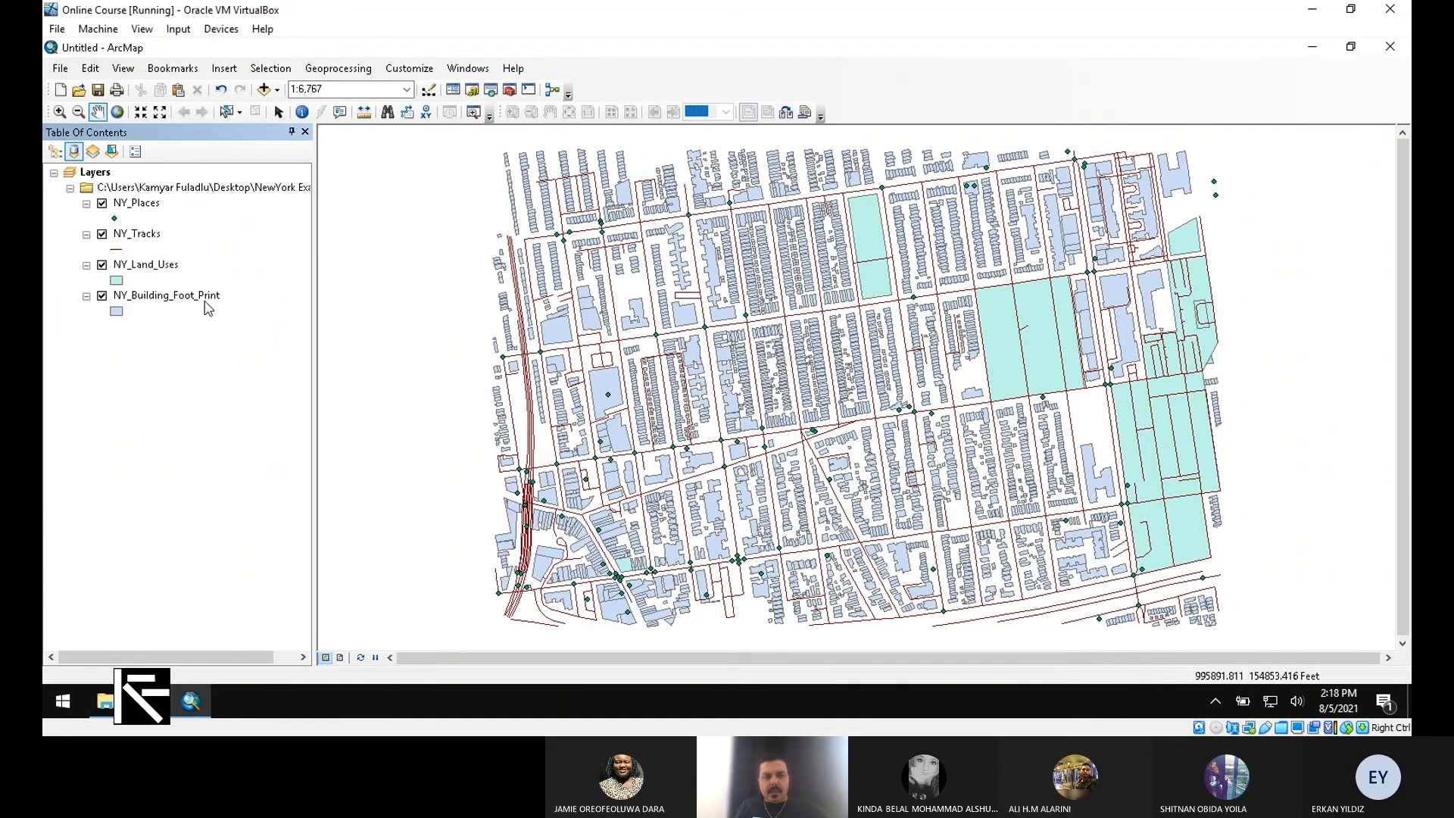
left_click(146, 303)
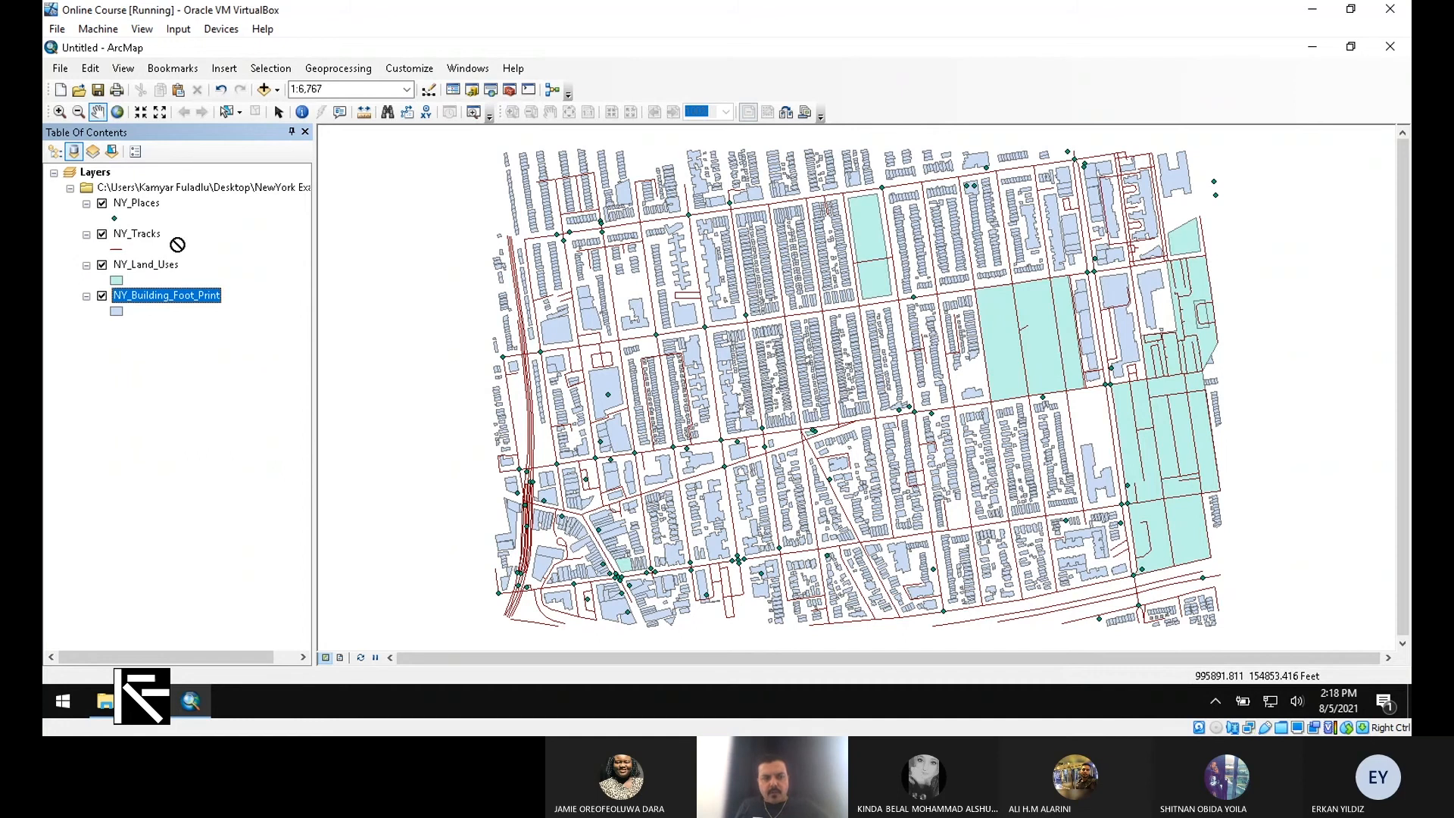
left_click(55, 150)
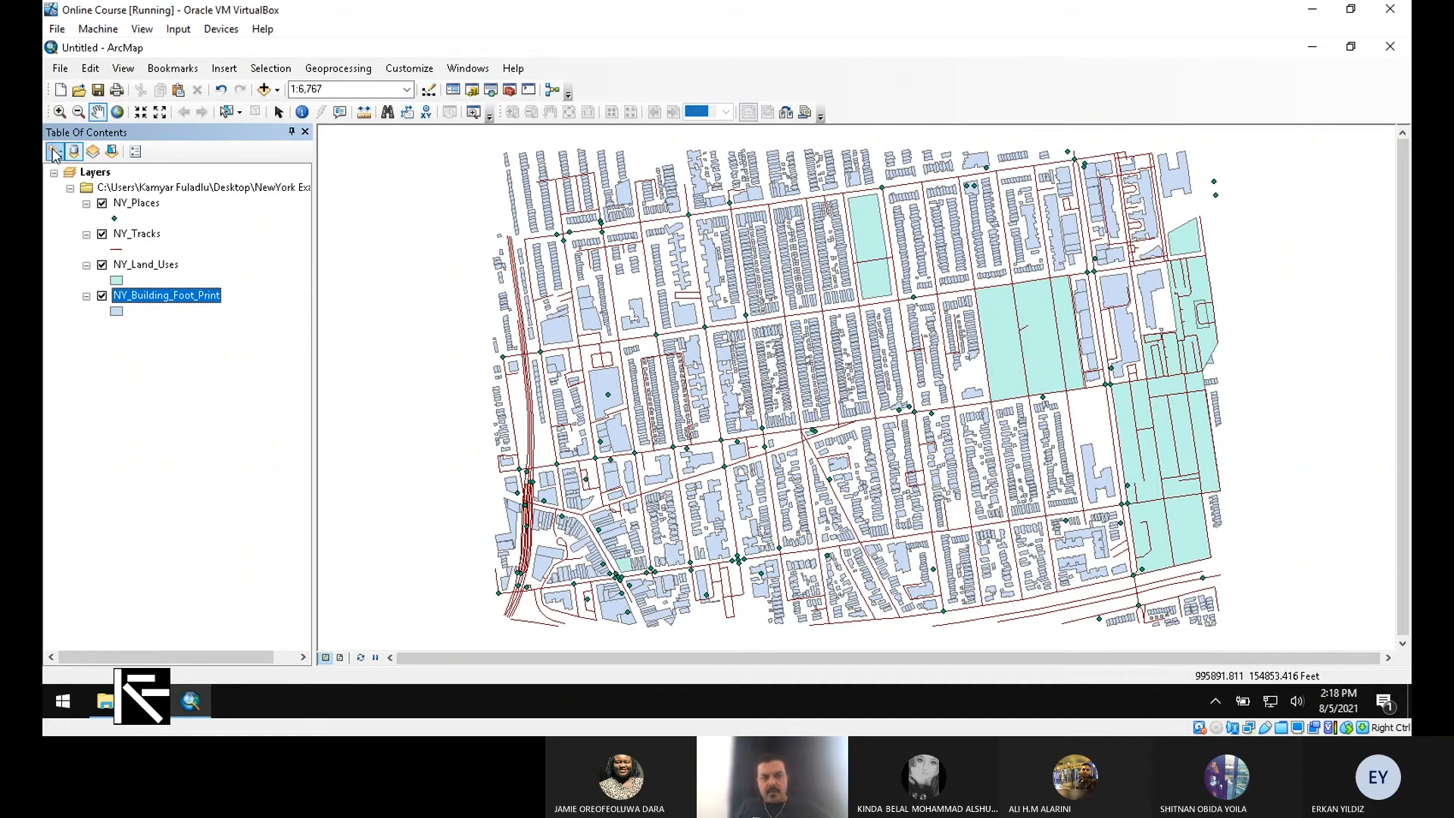
Step: Move NY_Building_Foot_Print above NY_Land_Uses, return it below, and place NY_Land_Uses at the end of the drawing order
mouse_move(133, 281)
left_mouse_down()
mouse_move(153, 224)
mouse_move(154, 257)
left_mouse_up()
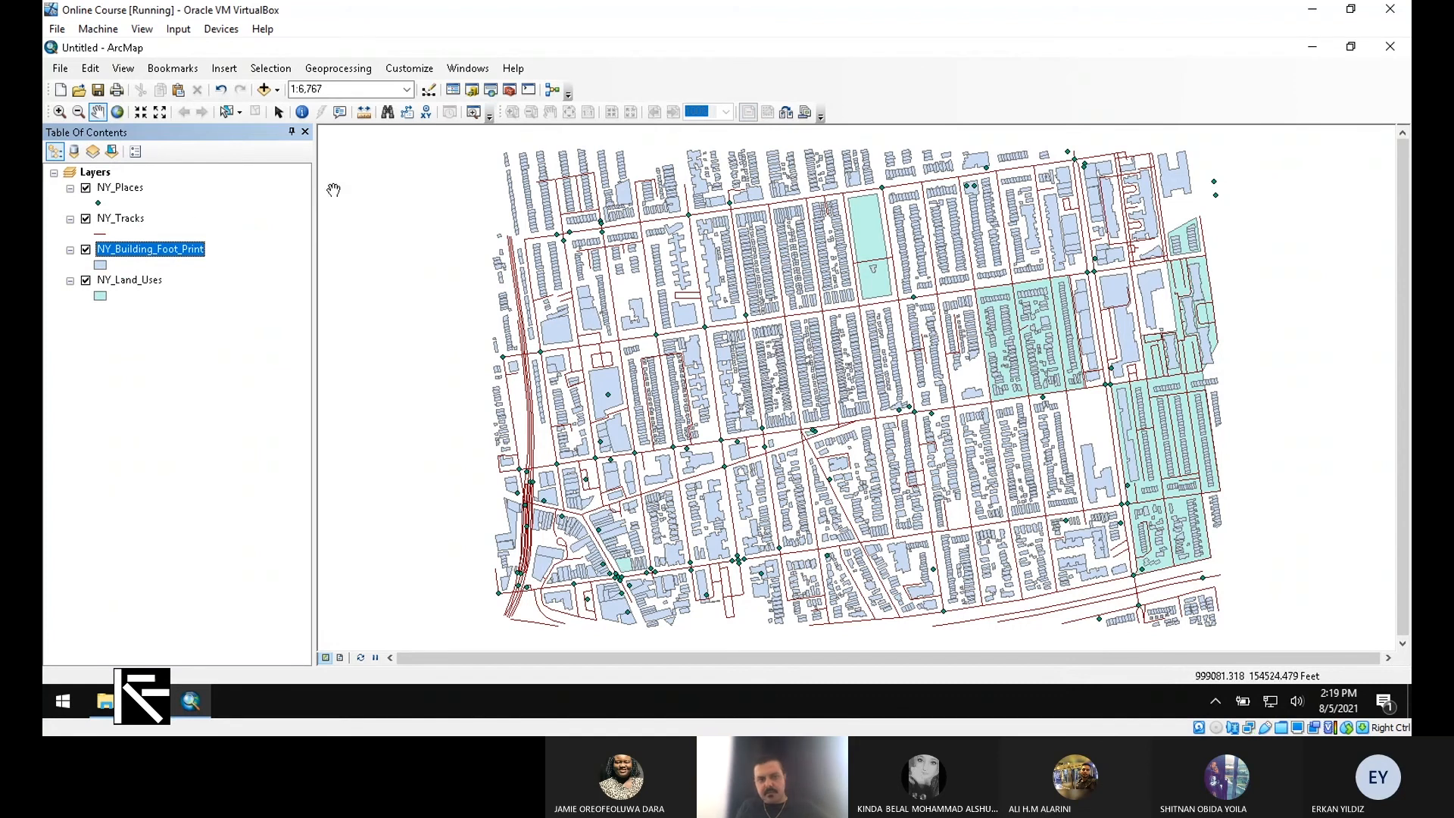
left_click_drag(201, 252, 125, 296)
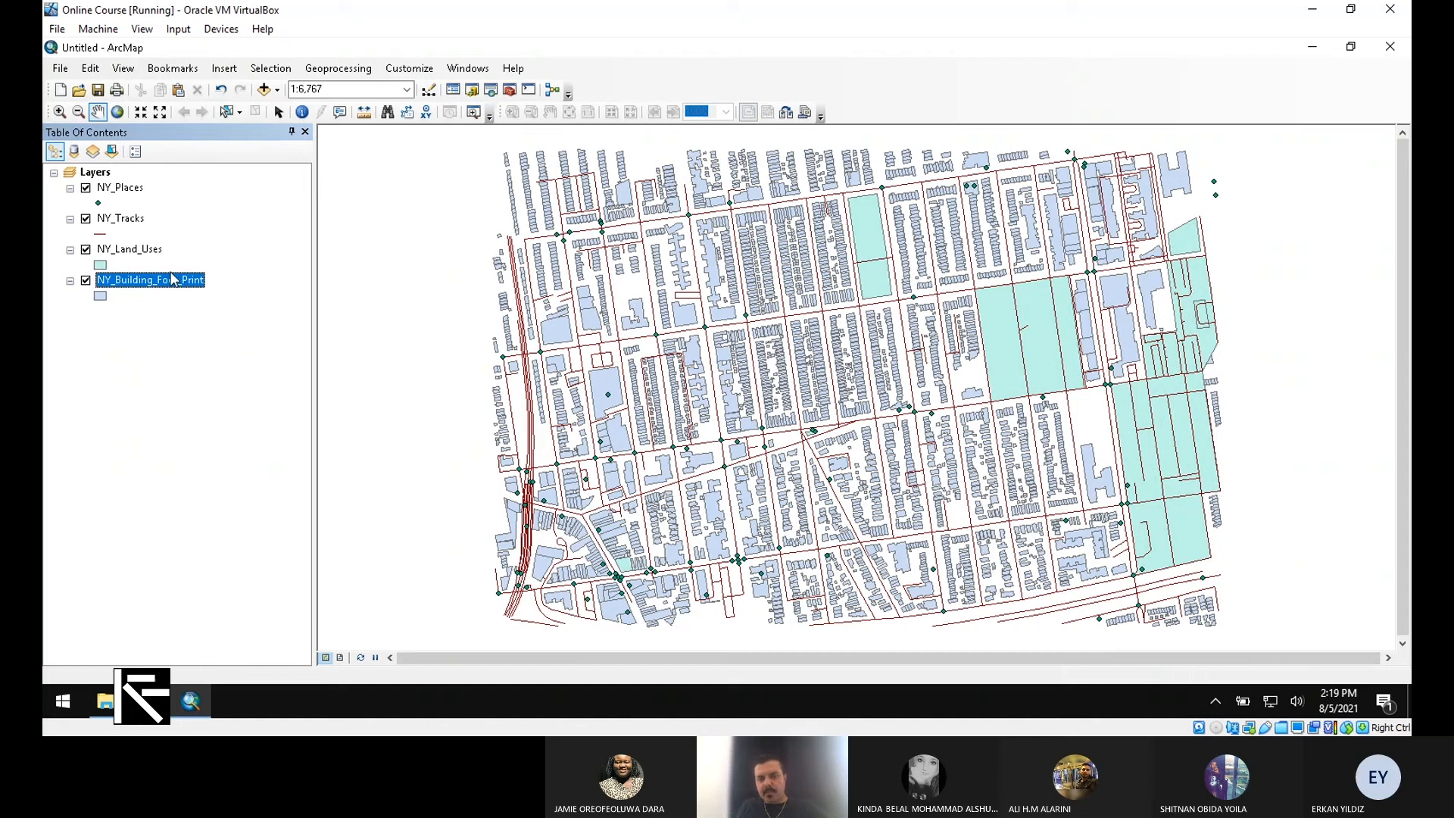
left_click_drag(144, 250, 145, 353)
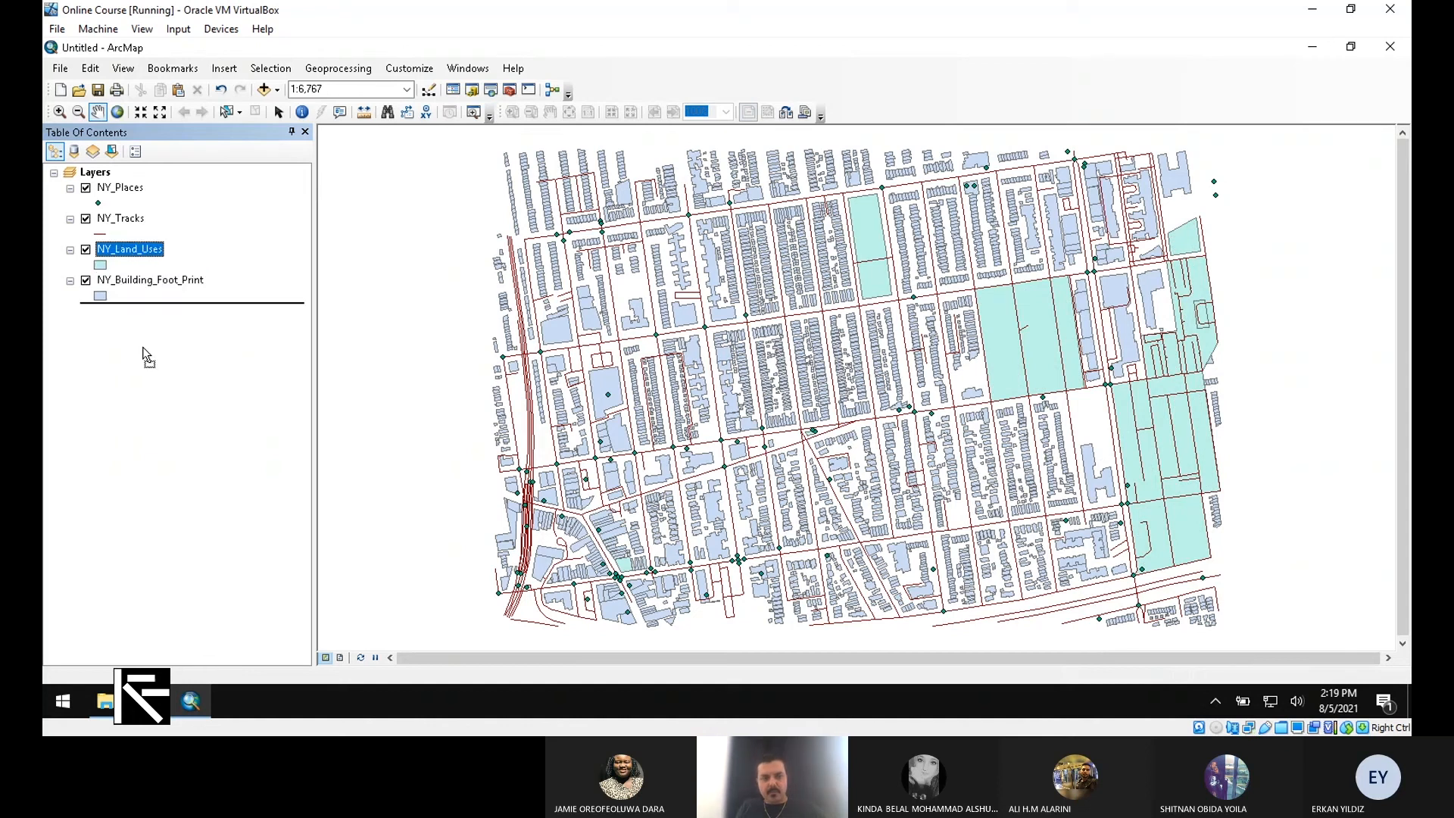
Step: Place NY_Land_Uses below NY_Building_Foot_Print in the drawing order, and try fixed zoom in and fixed zoom out on the map
left_click_drag(146, 356, 146, 354)
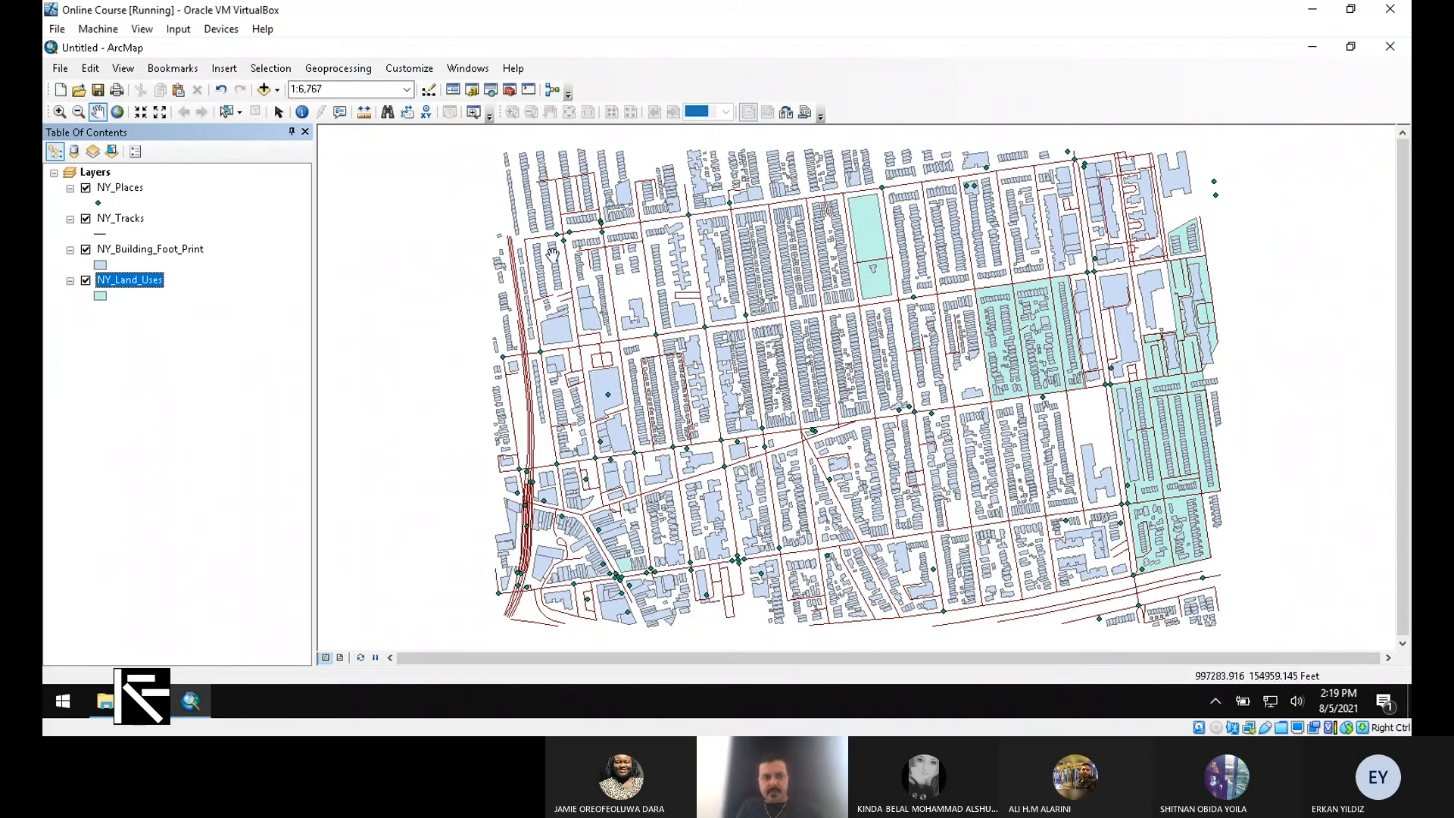
left_click(139, 112)
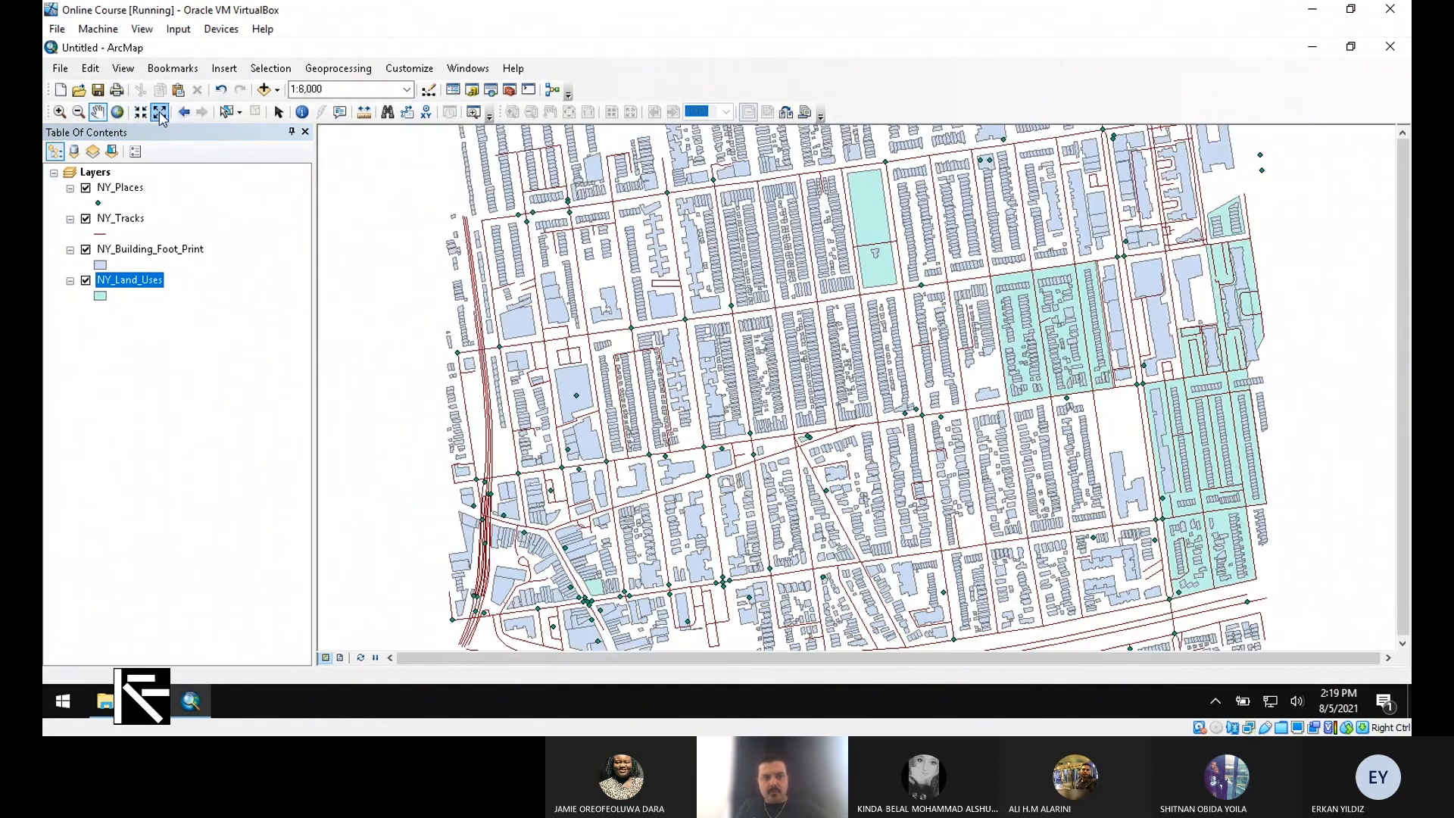
left_click(160, 113)
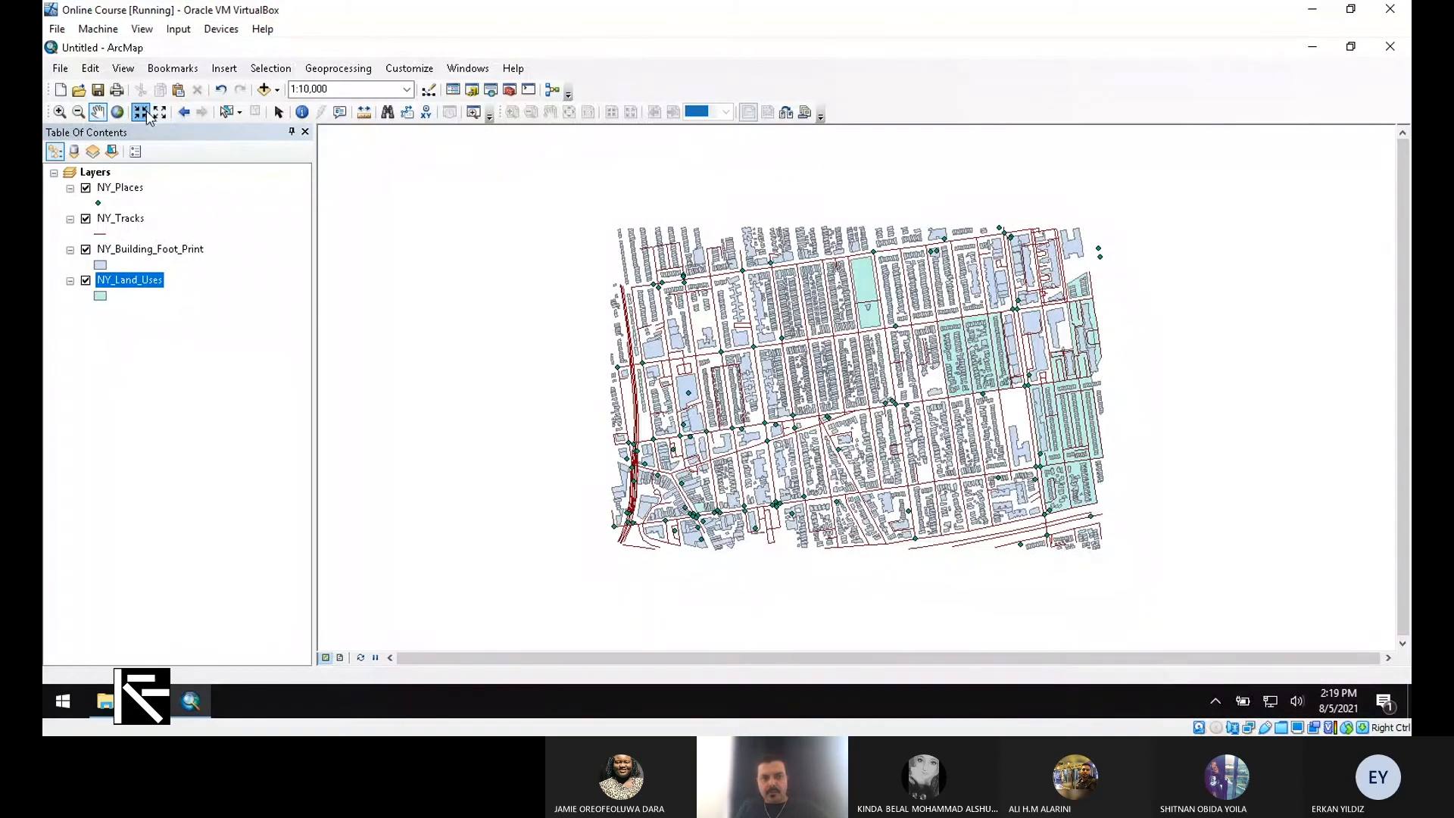
left_click(141, 114)
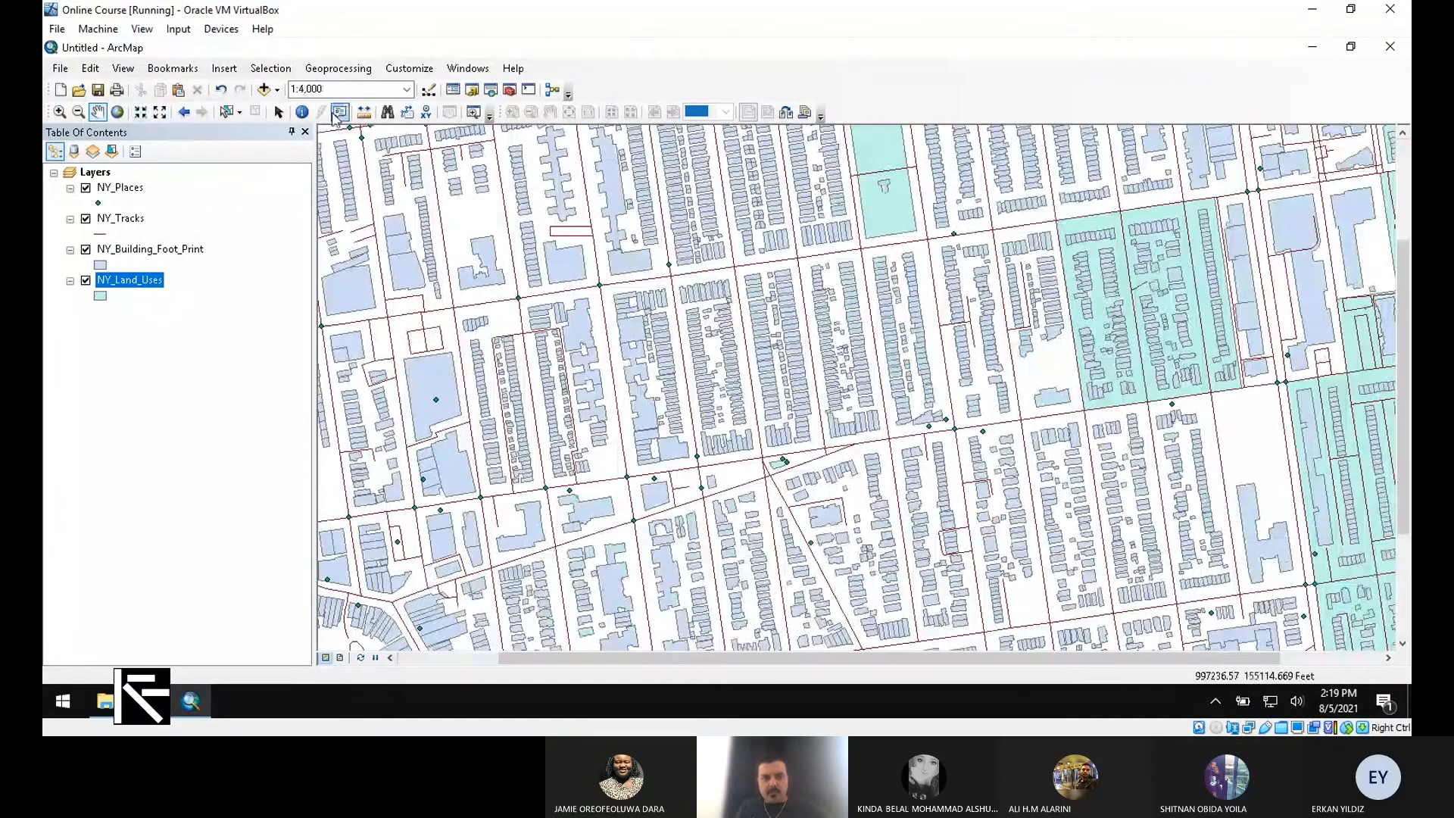
Step: Inspect the attributes of several buildings in NY_Building_Foot_Print with the Identify tool, and close the results
left_click(301, 112)
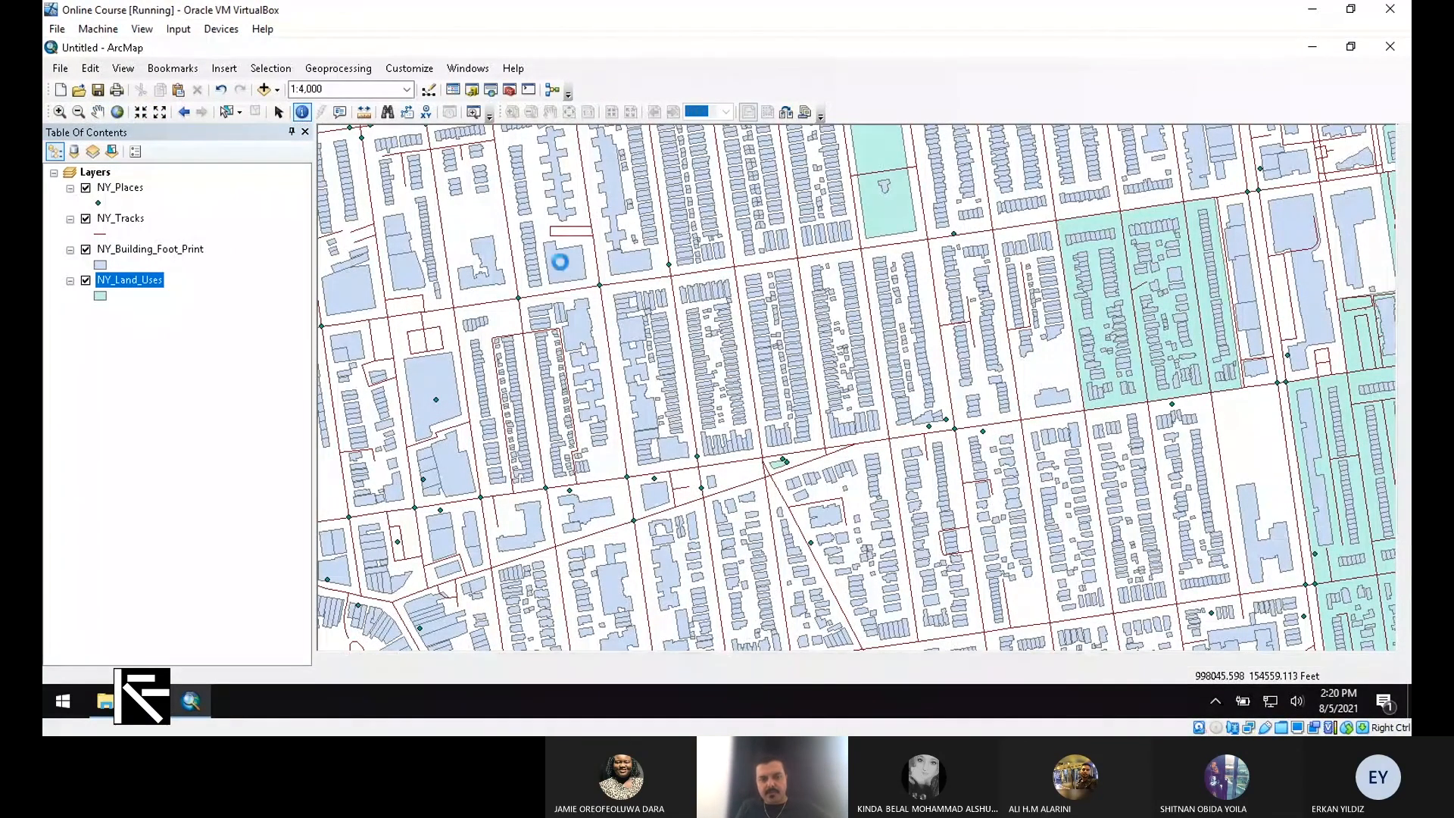
left_click(560, 260)
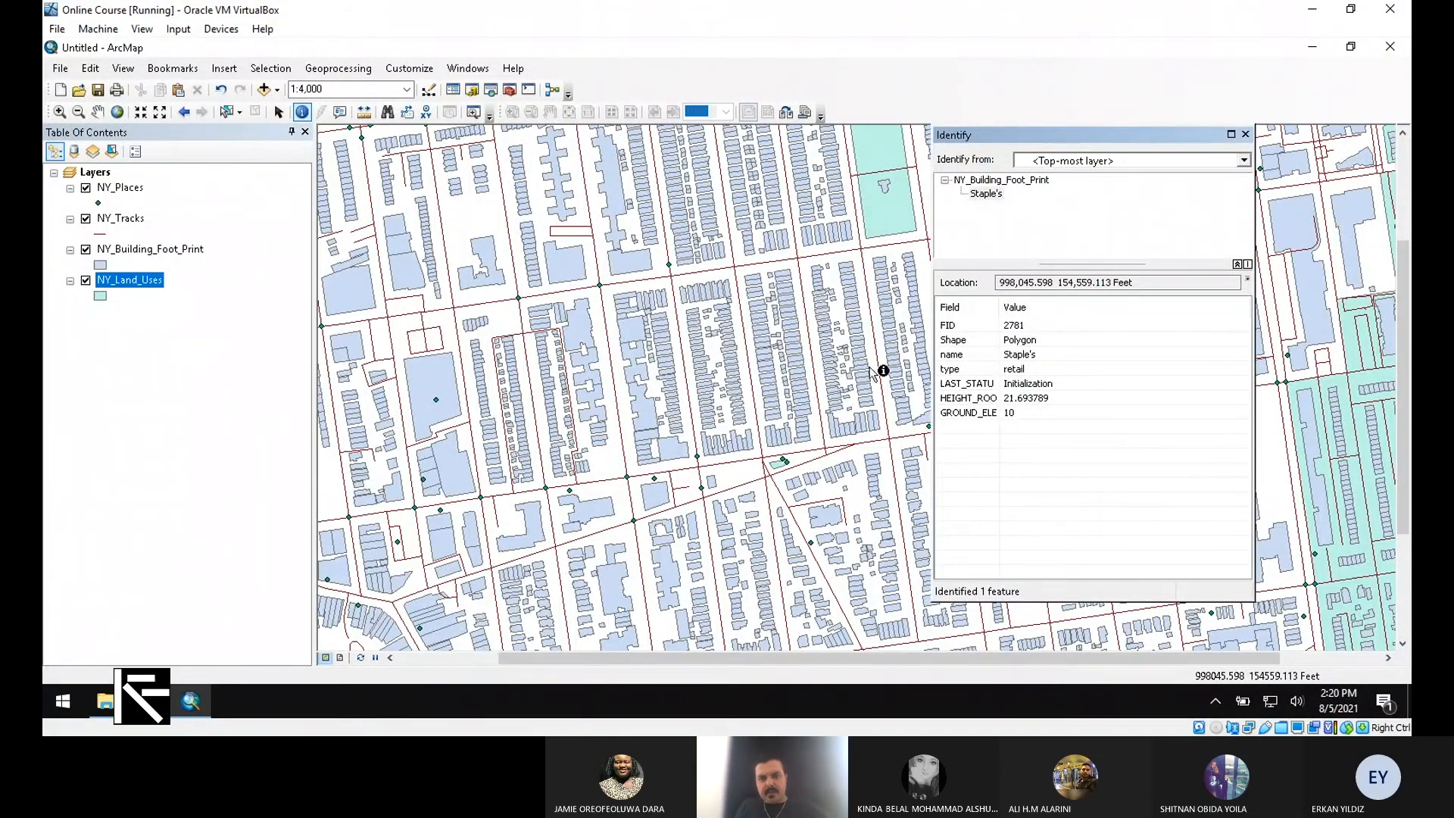
left_click(558, 271)
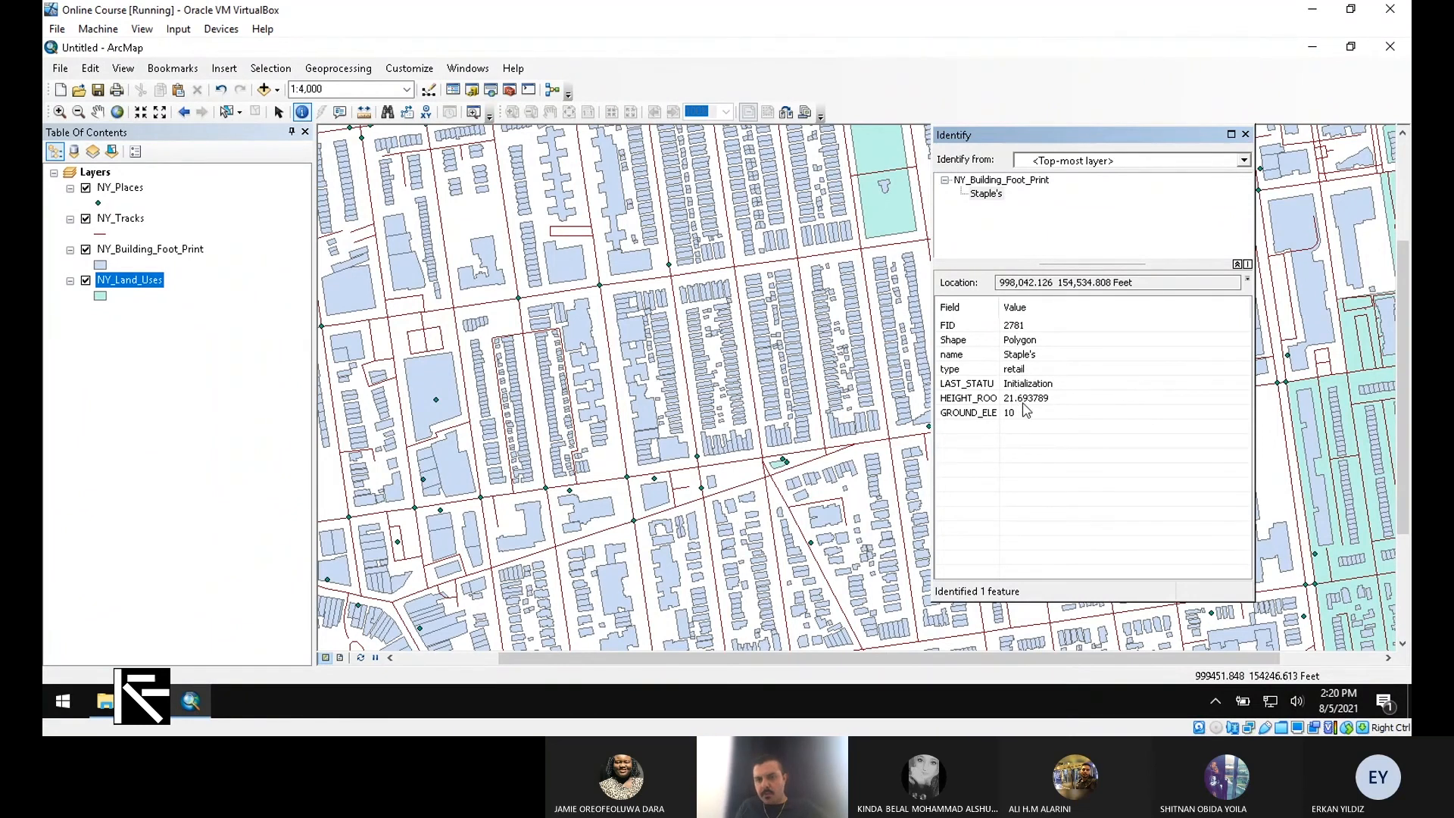
left_click(534, 522)
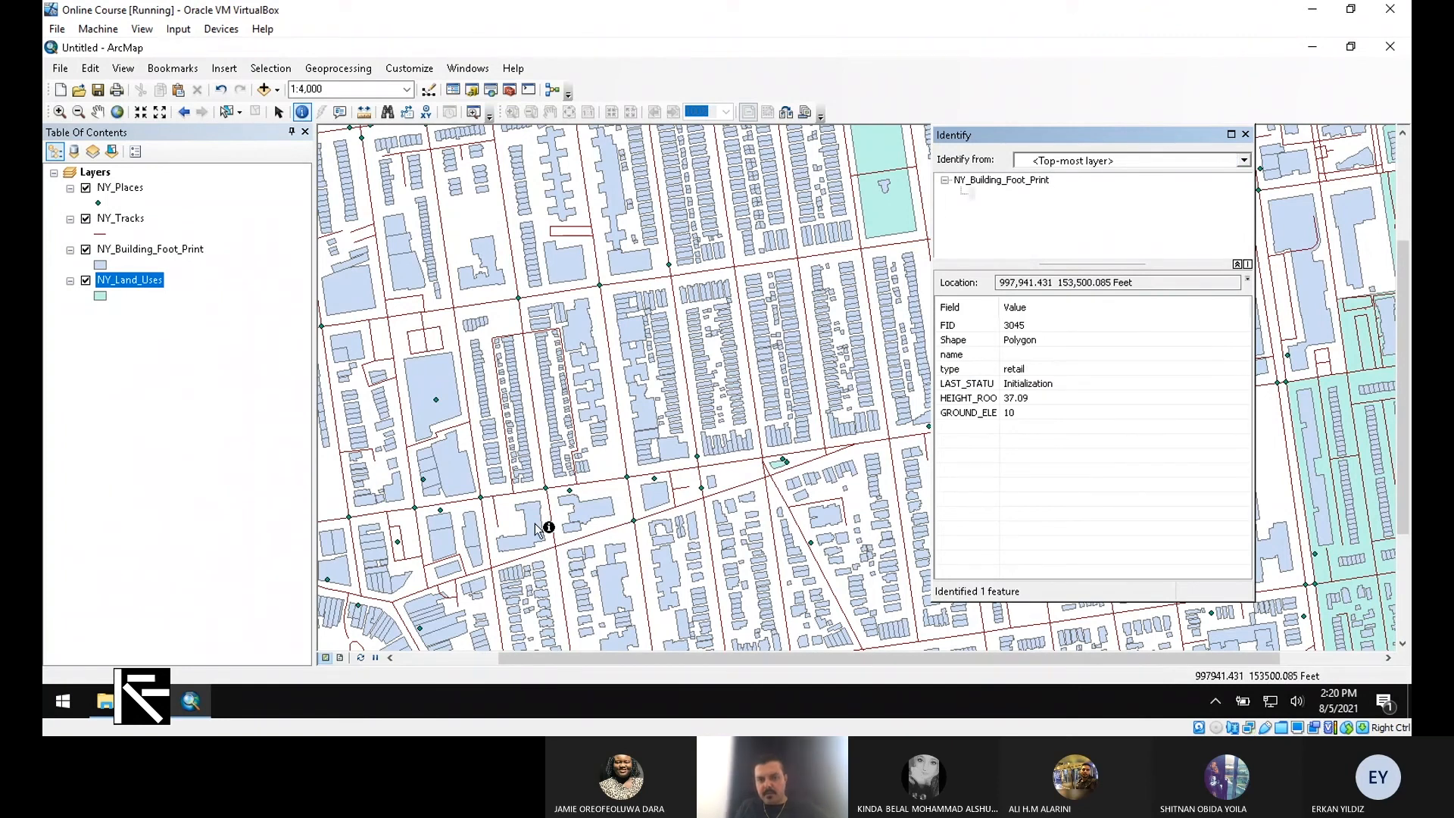
left_click(666, 560)
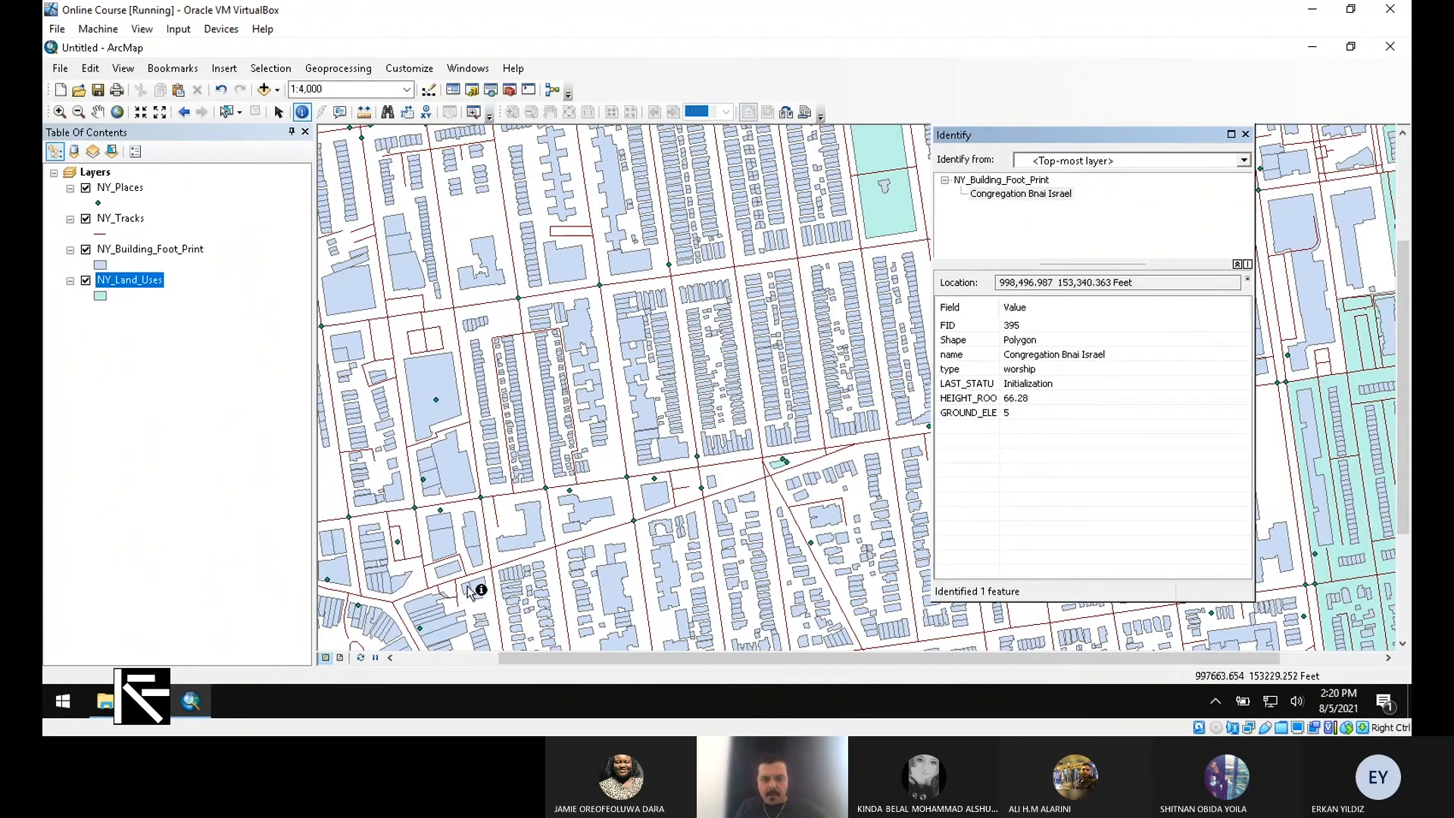
left_click(532, 536)
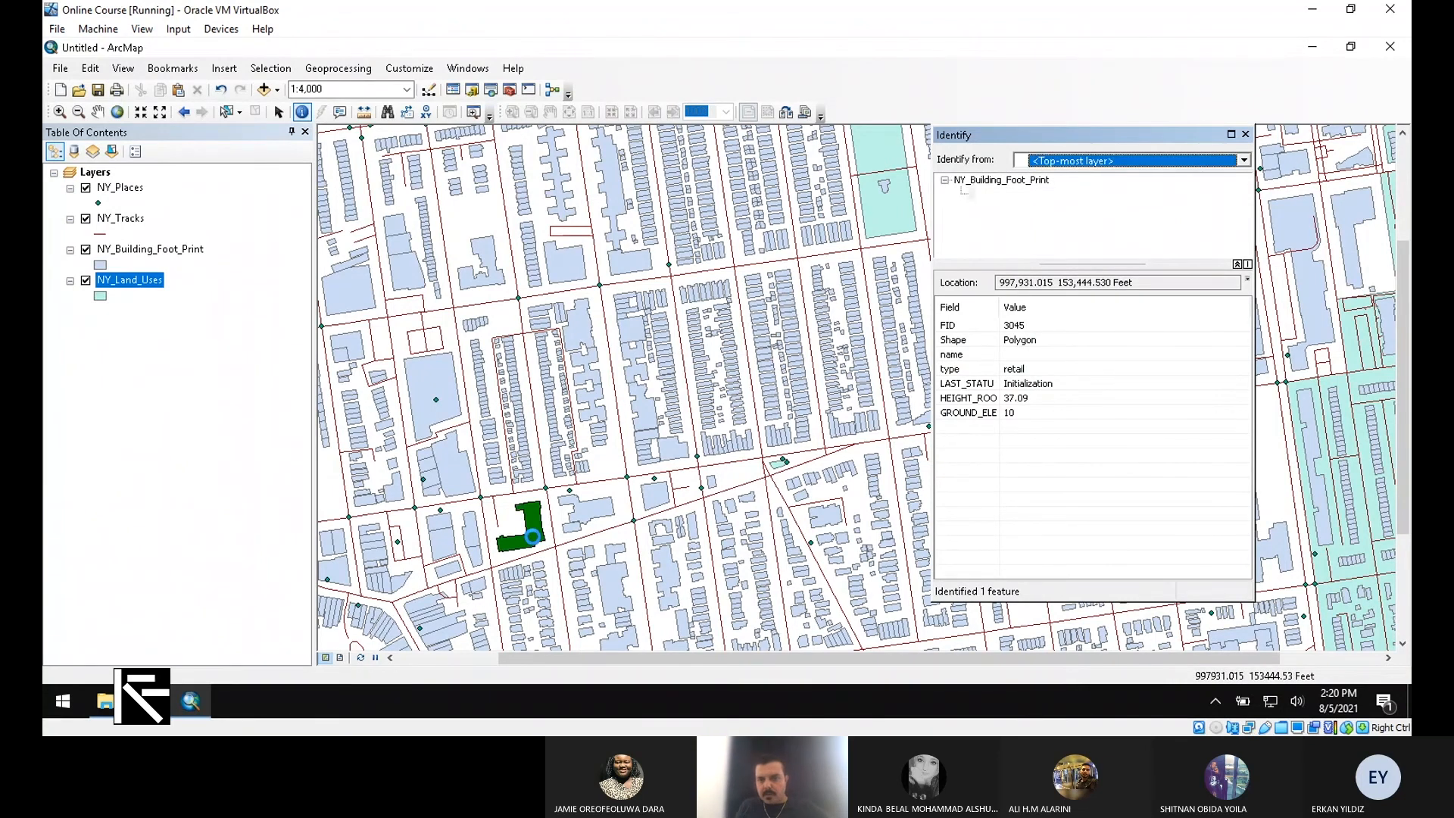
left_click(860, 311)
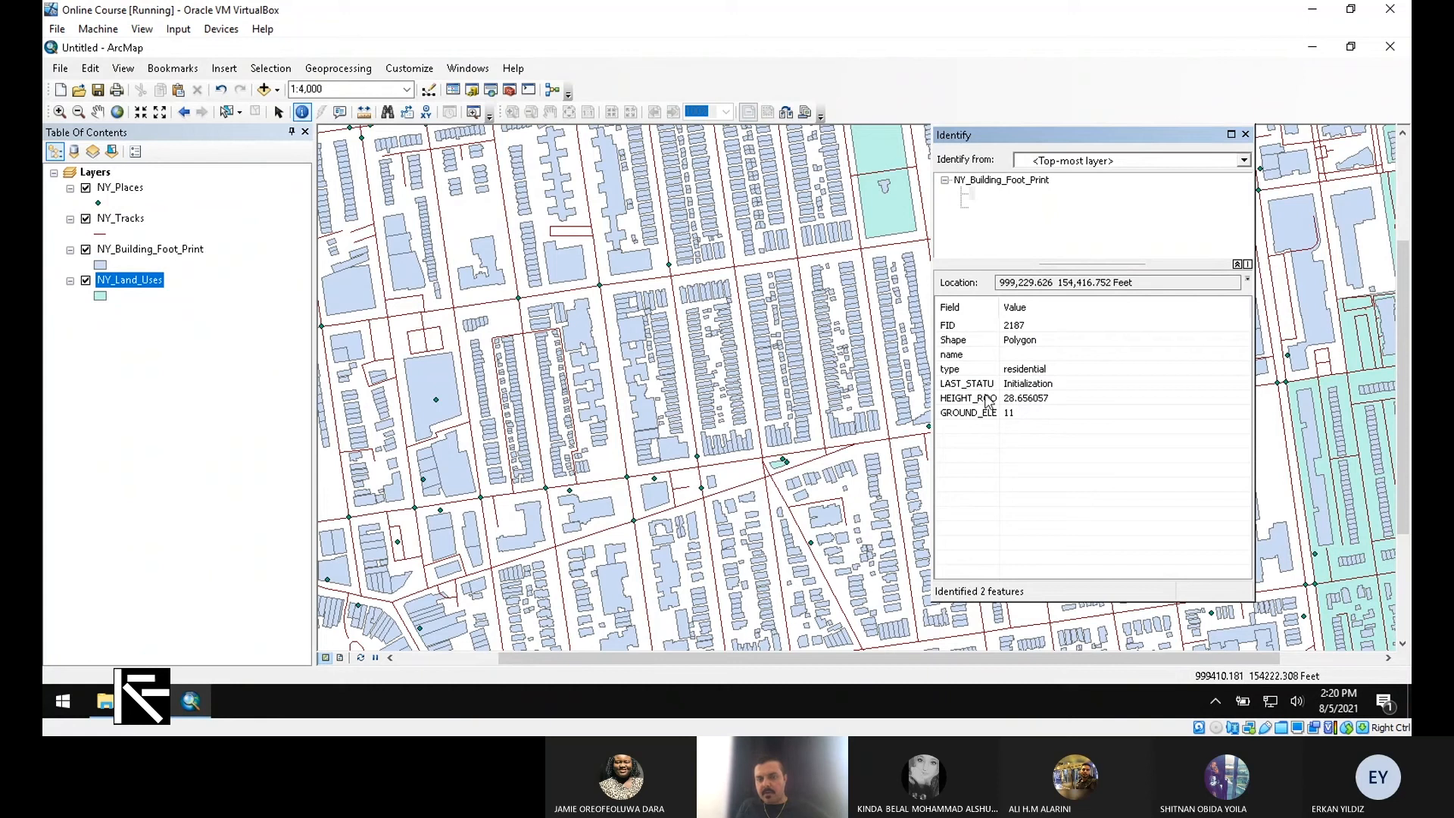
left_click(1245, 134)
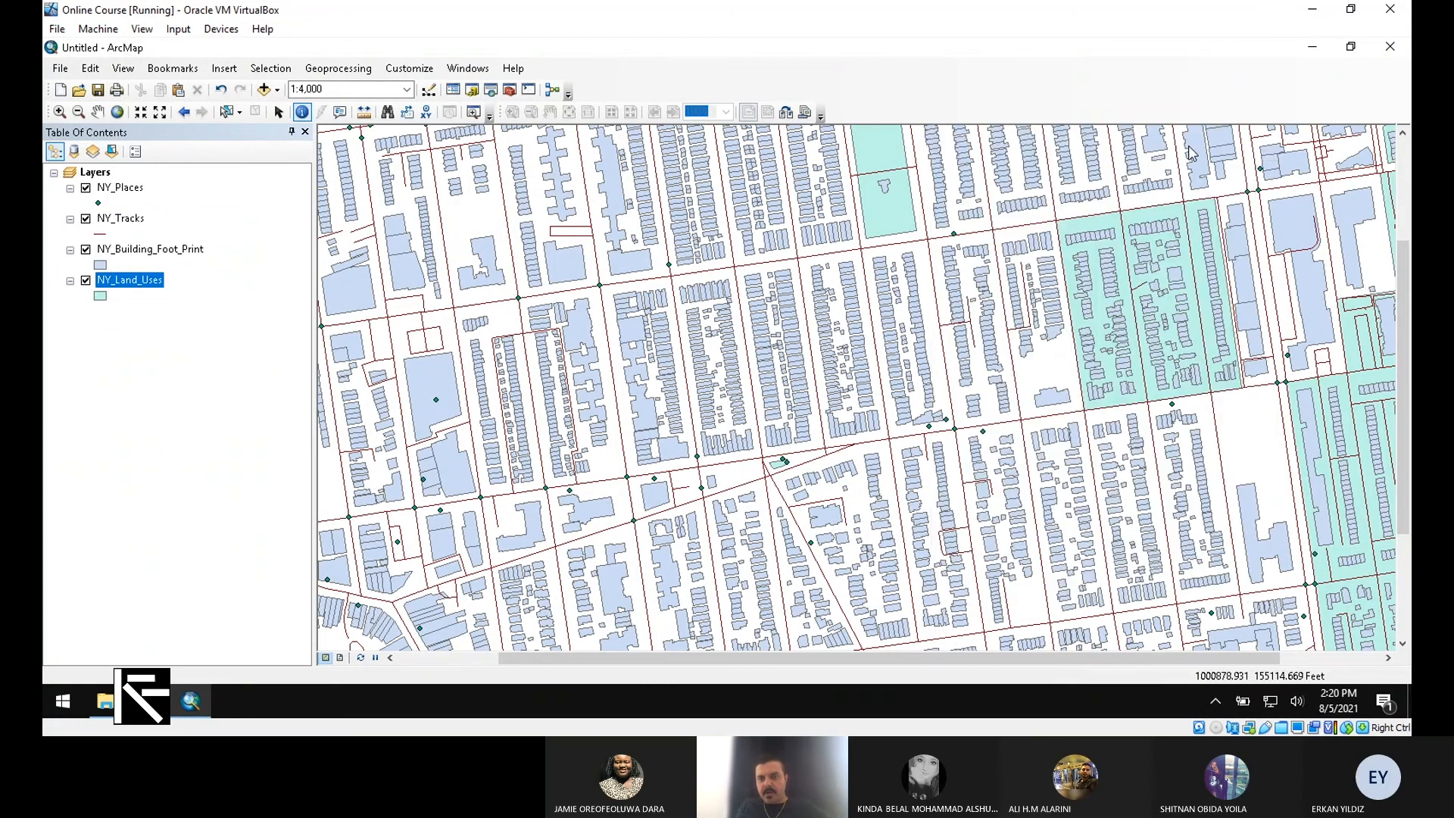
Step: Identify several streets of the NY_Tracks layer and examine their name, type, oneway, bridge and maxspeed attributes
scroll(700, 533, "up", 2)
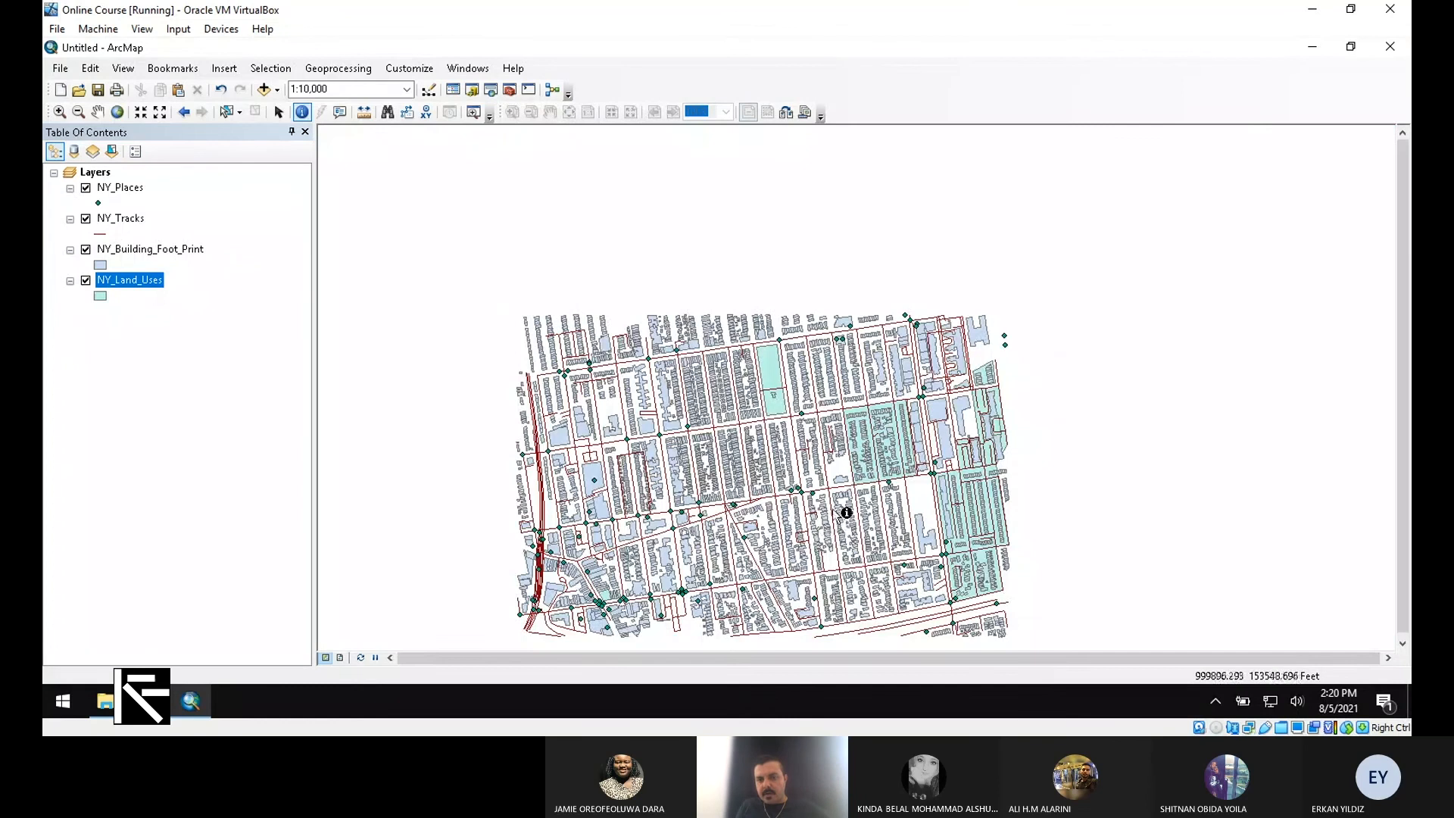
scroll(826, 594, "down", 4)
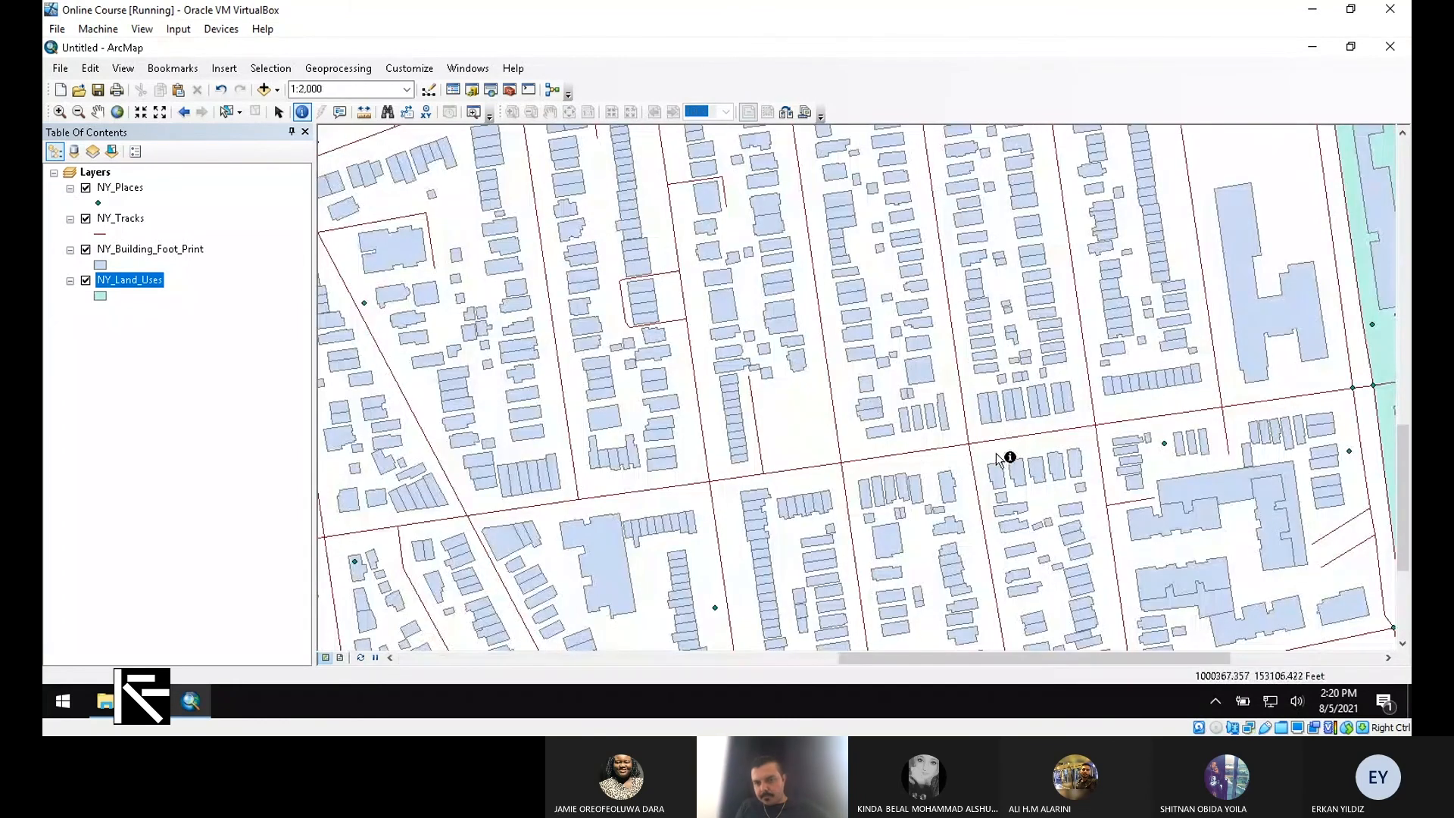
left_click(763, 448)
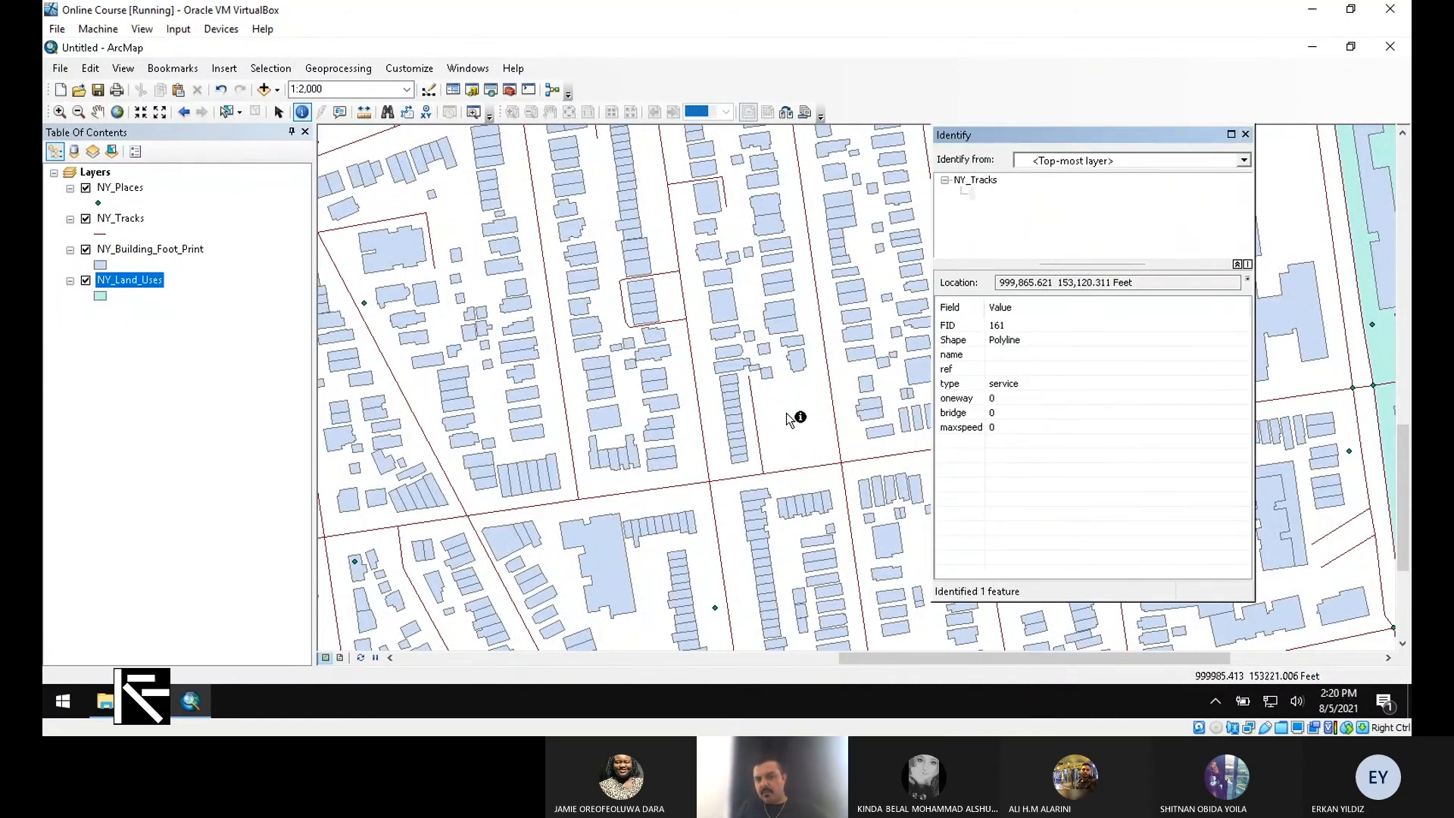
left_click(700, 430)
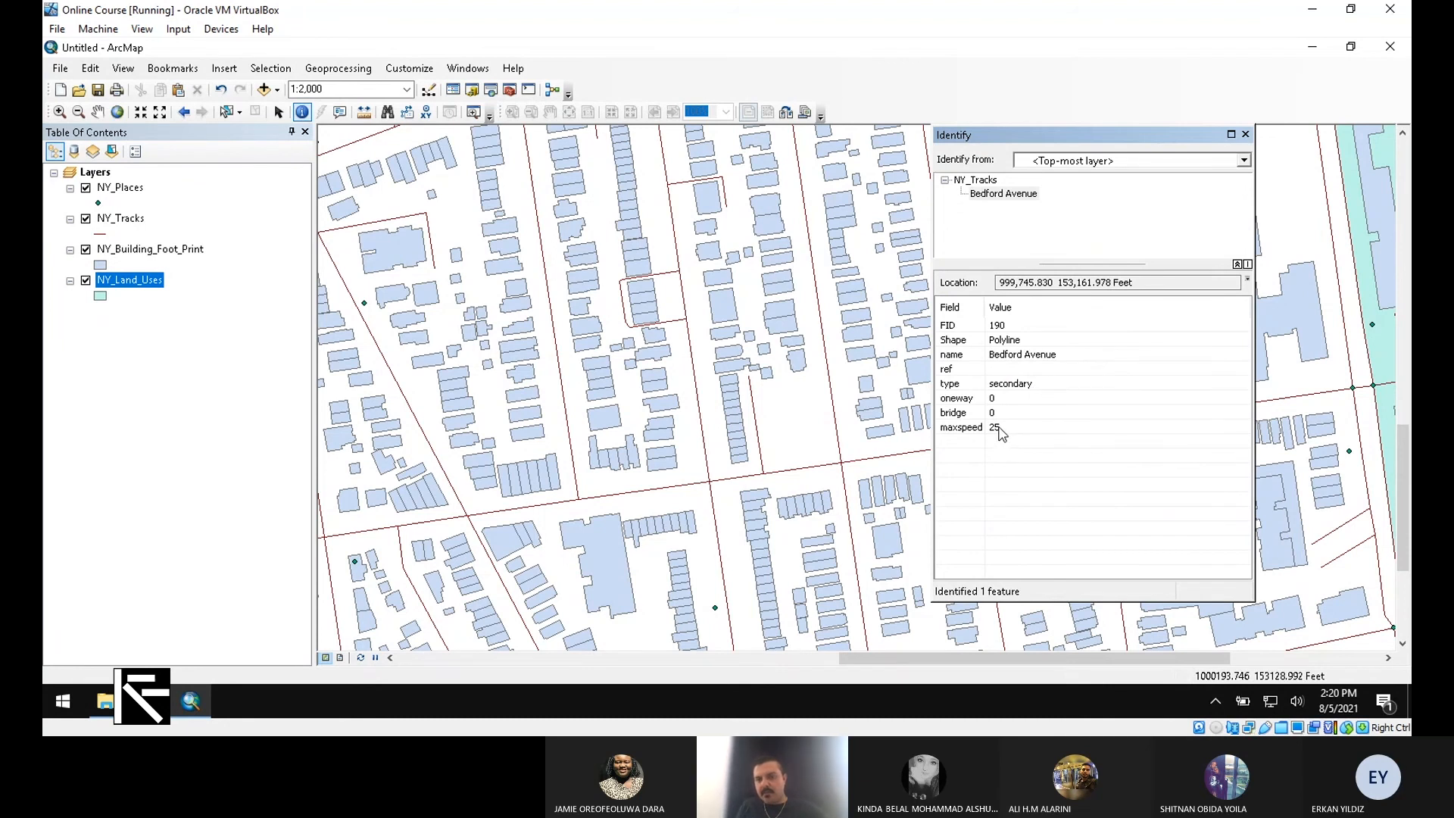
left_click(885, 454)
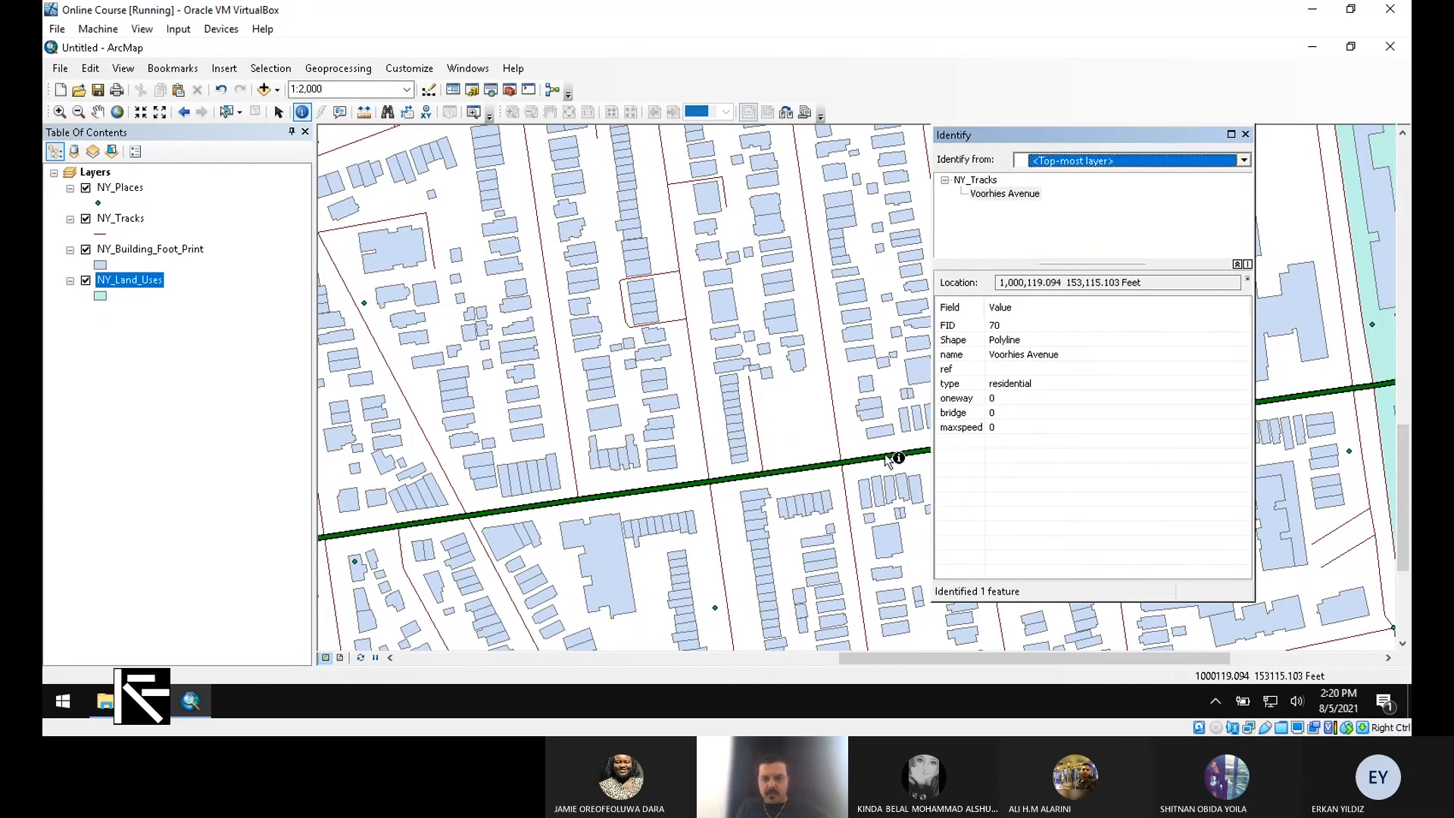
scroll(816, 492, "up", 3)
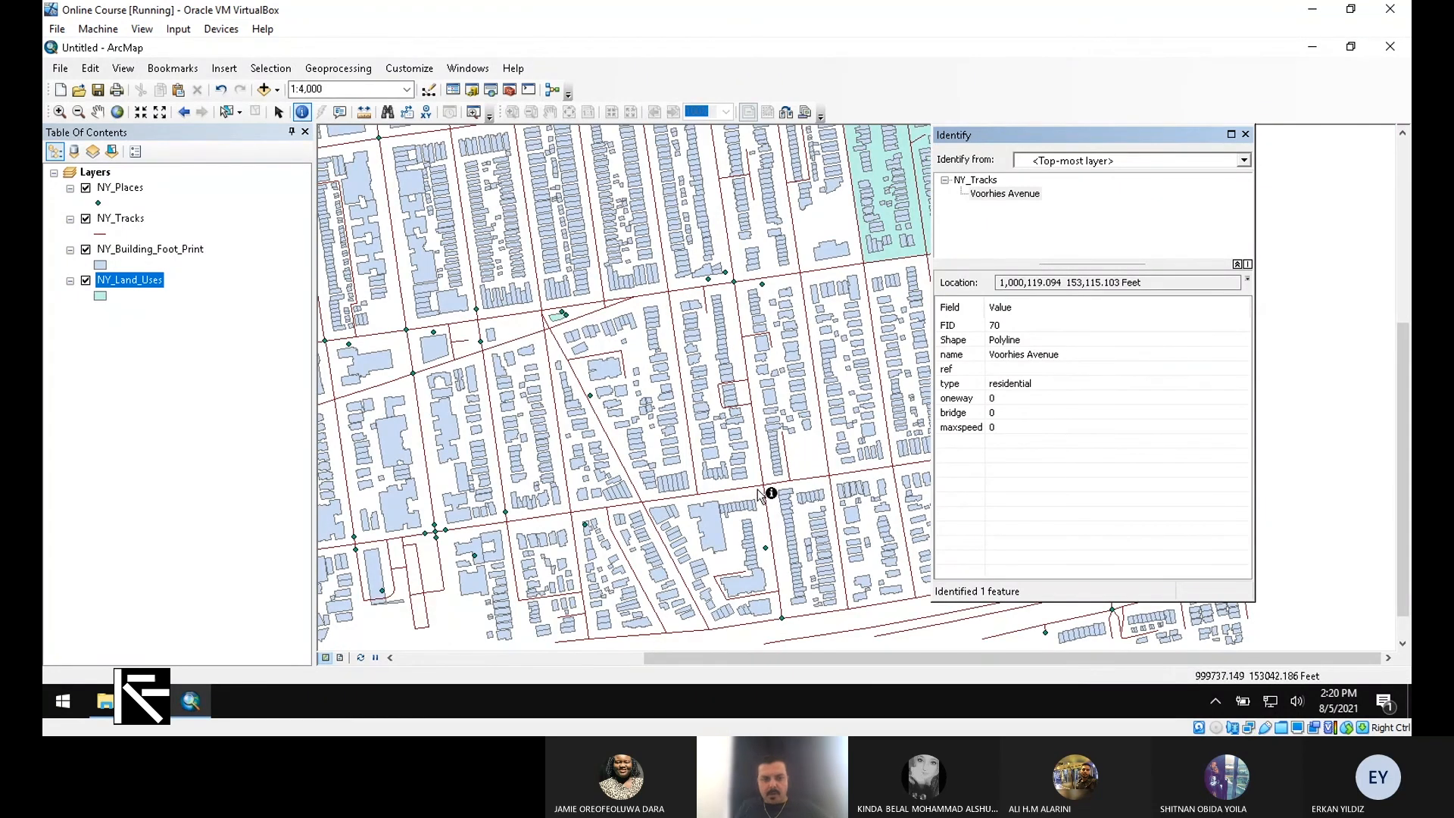
left_click(619, 458)
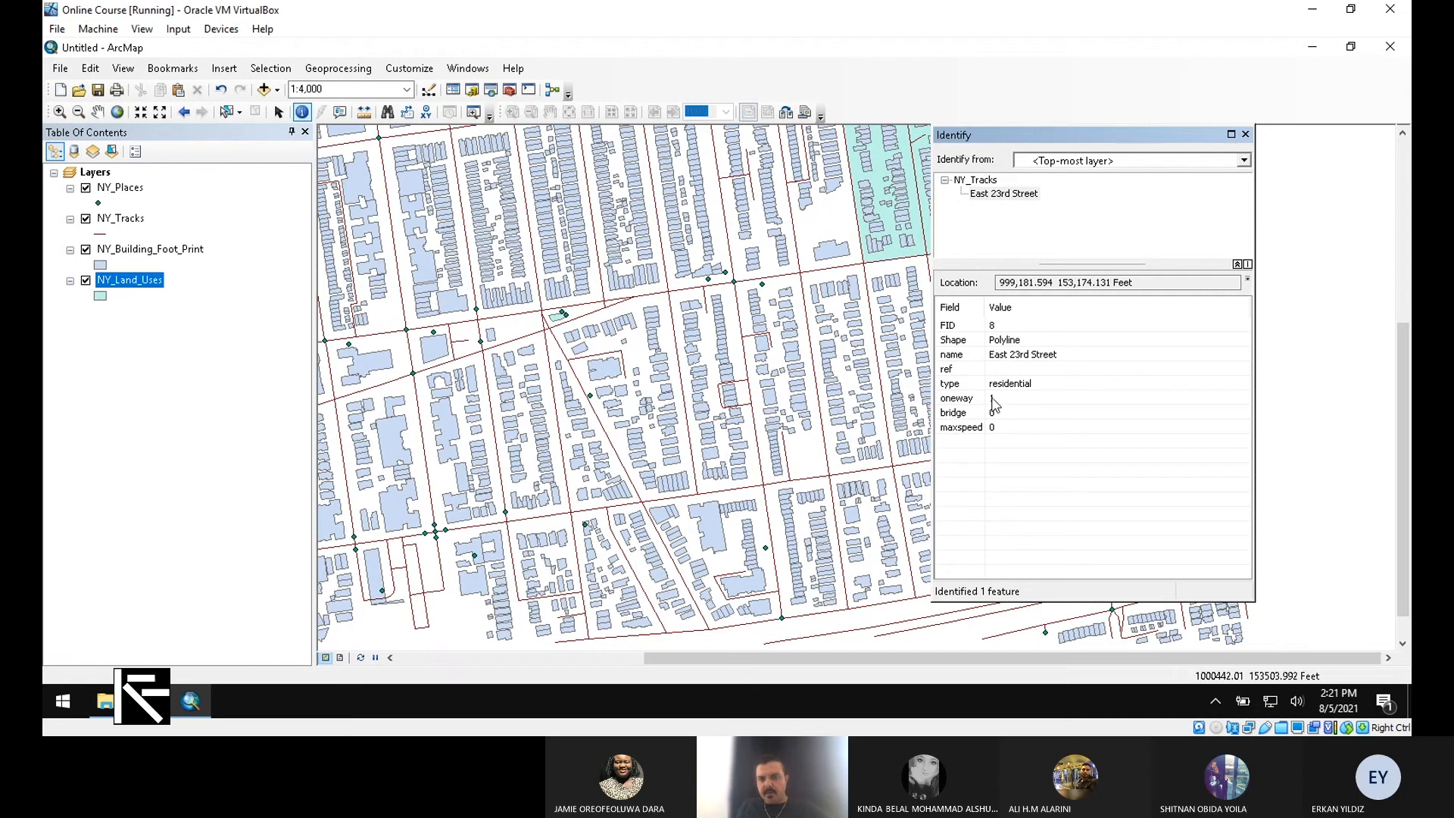
left_click(528, 227)
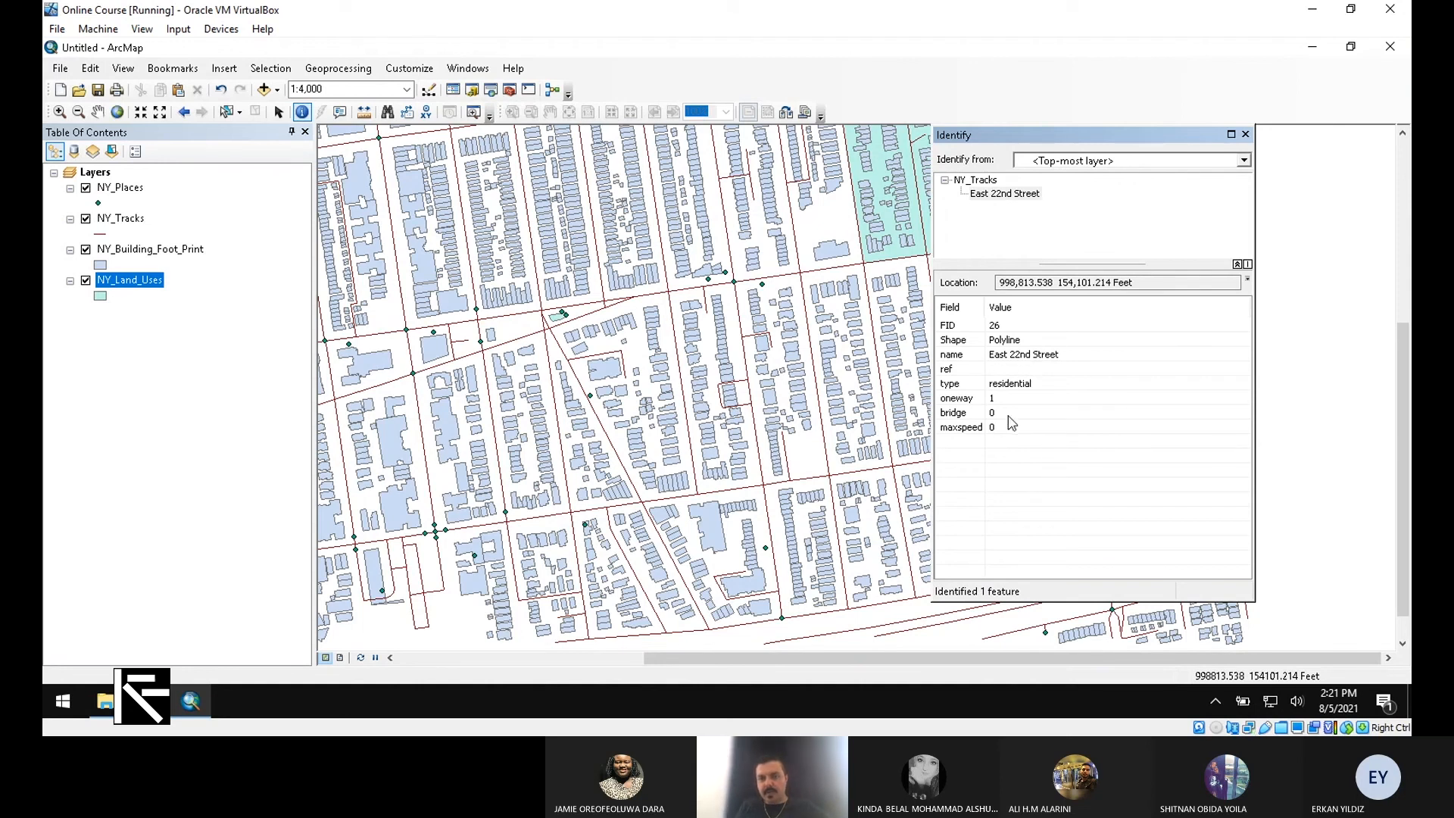
left_click(520, 311)
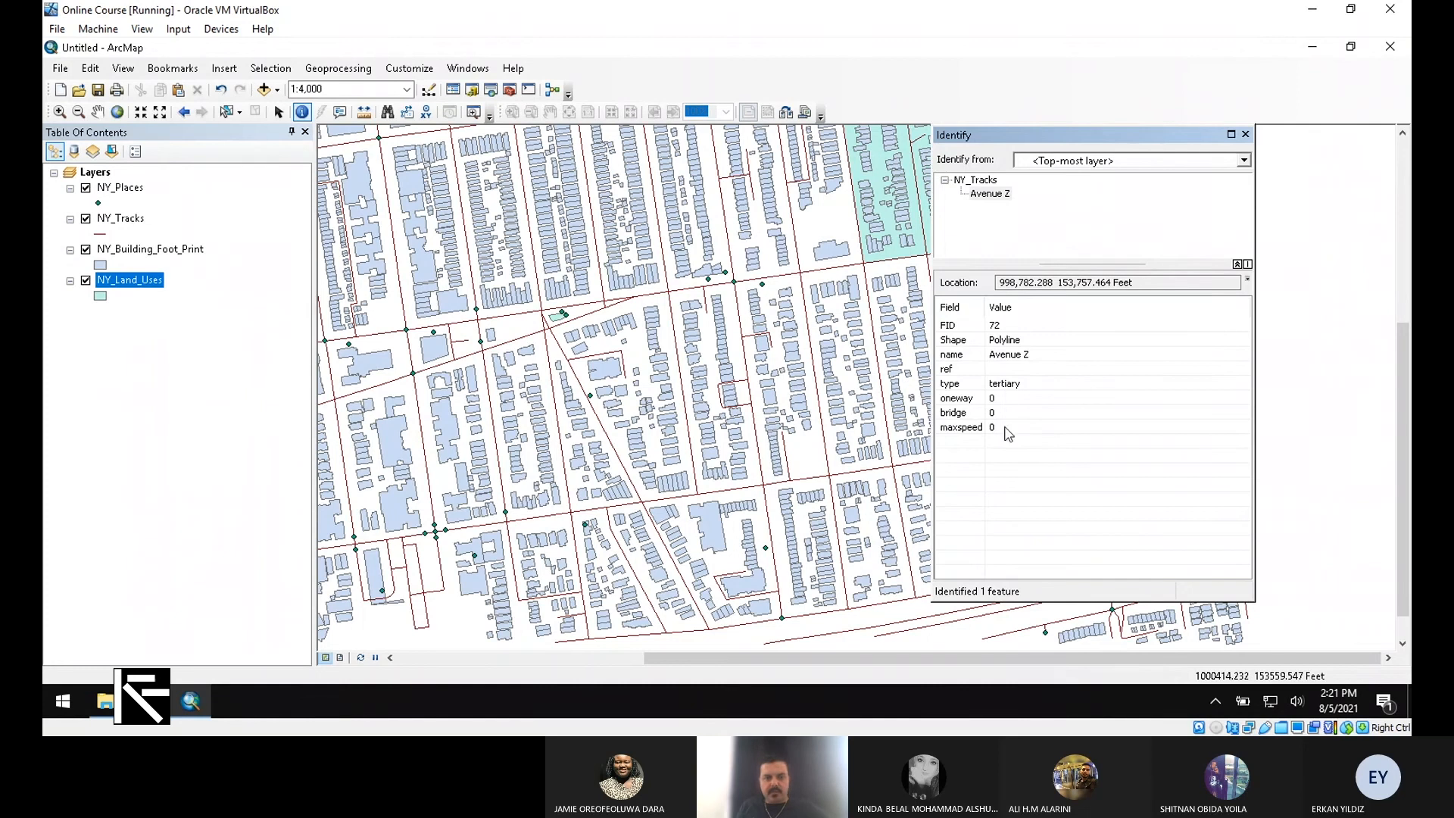
left_click(412, 350)
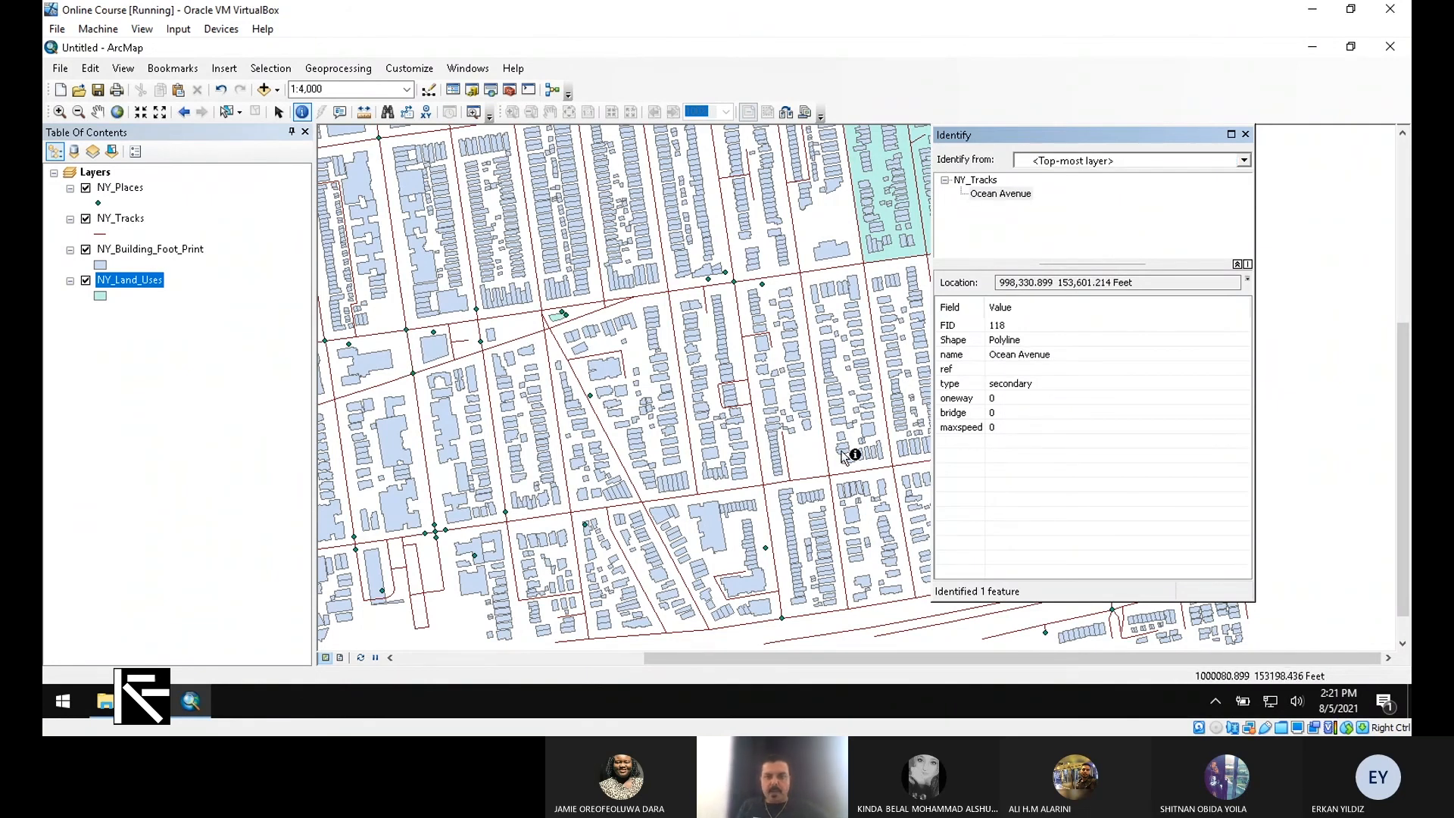
Step: Identify two of the parallel rail lines along the western edge of the map and examine their type attribute
scroll(845, 454, "up", 3)
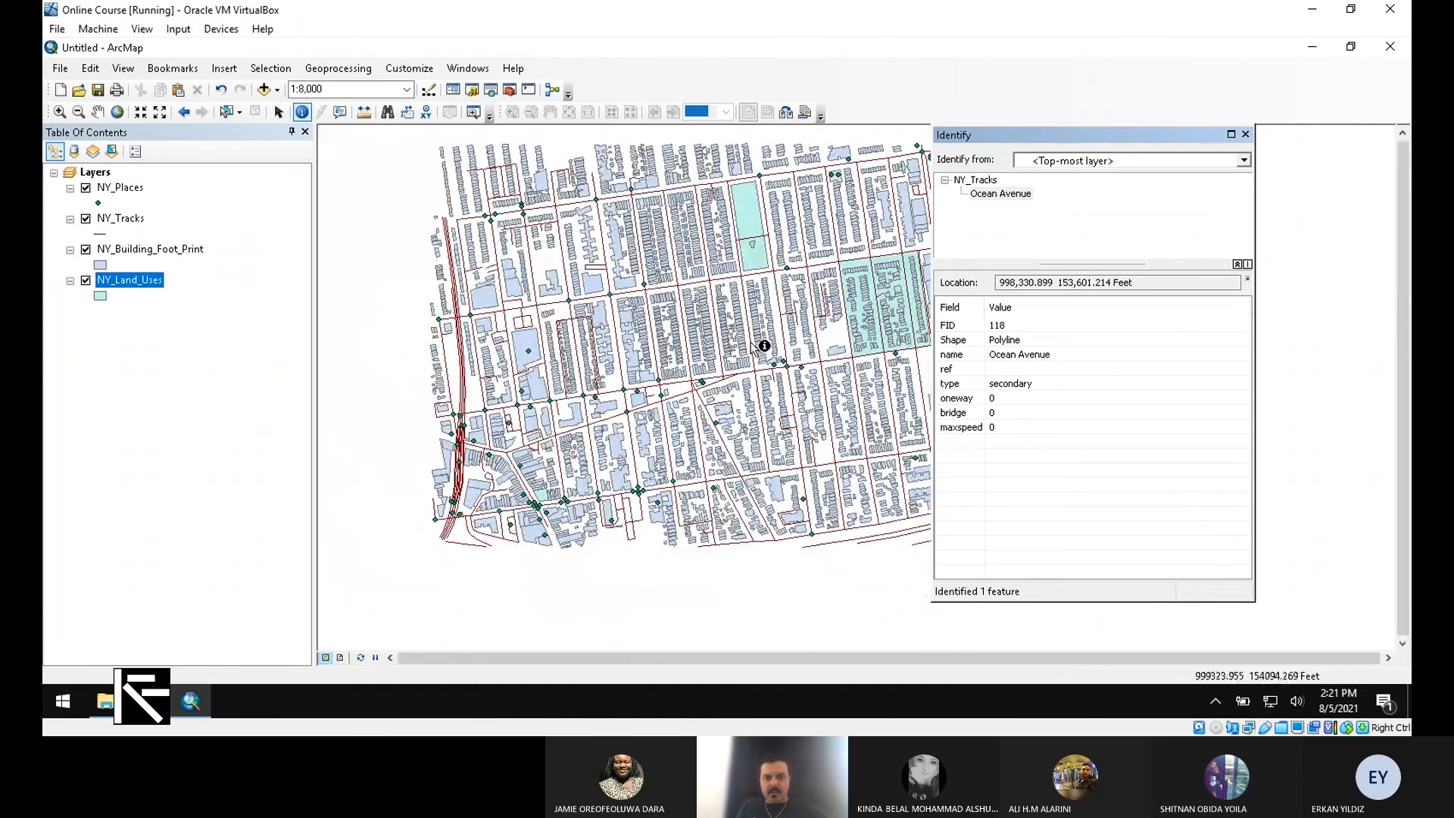
scroll(445, 399, "down", 6)
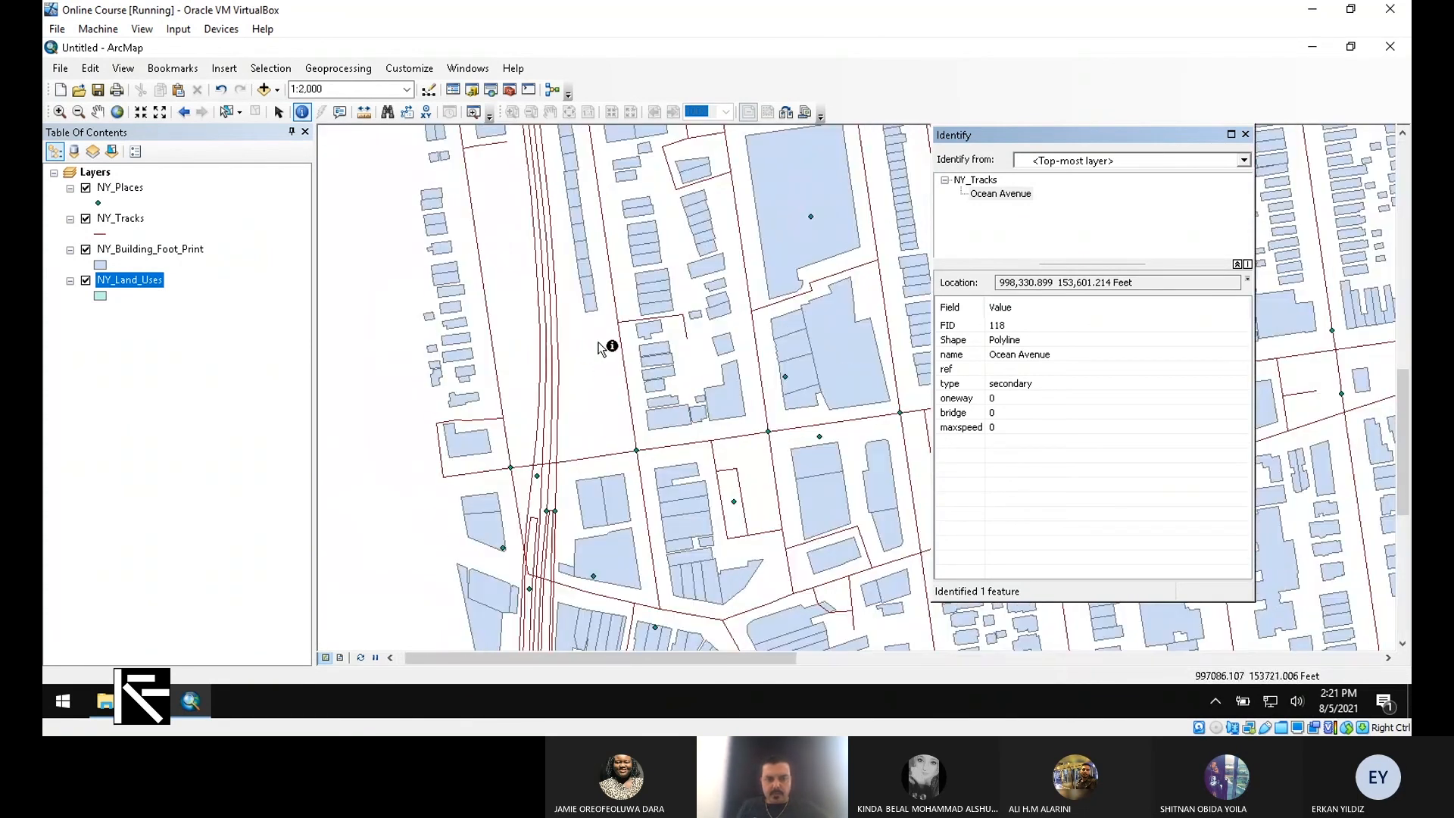
left_click(563, 384)
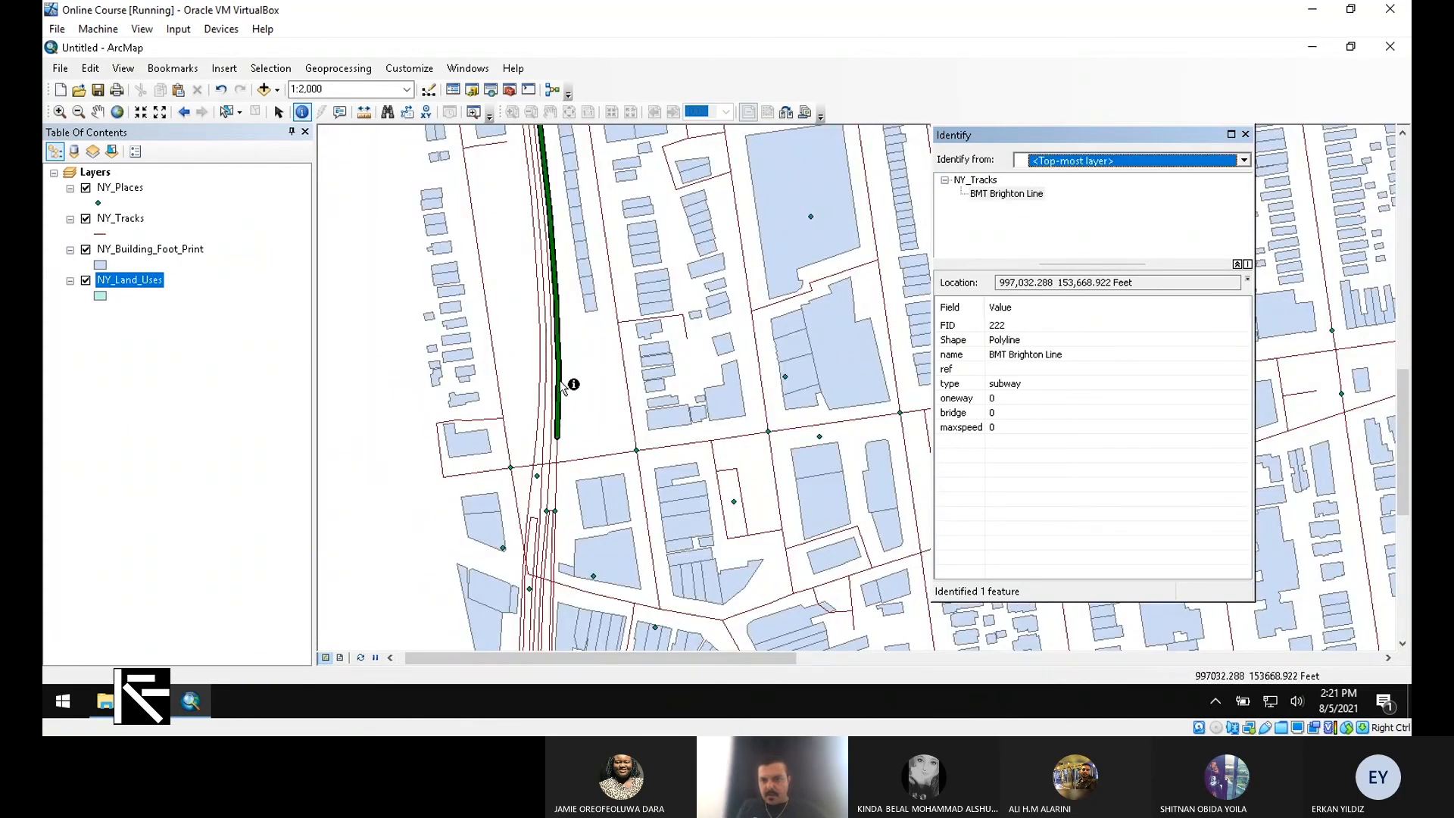
left_click(562, 384)
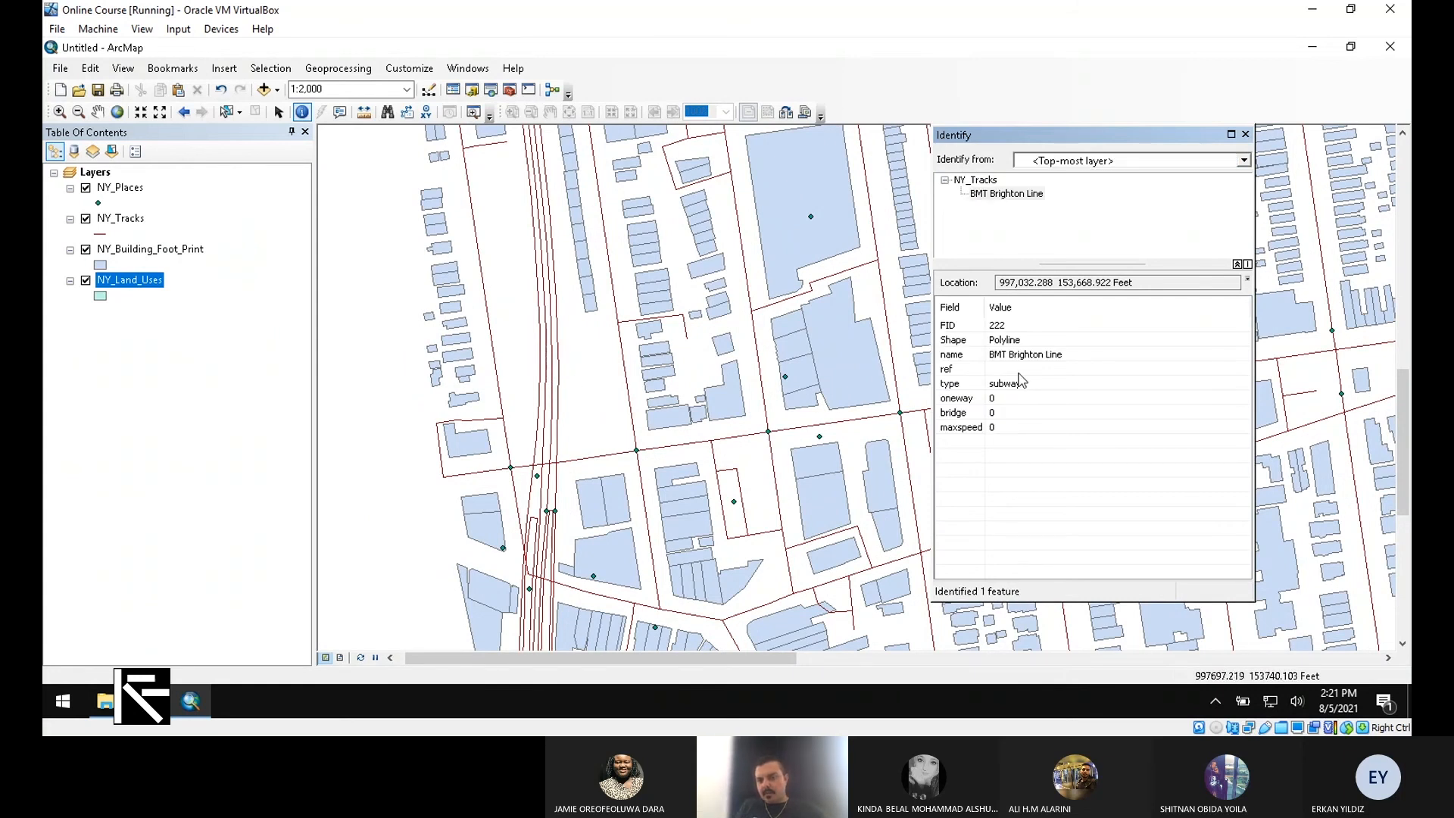
left_click(542, 366)
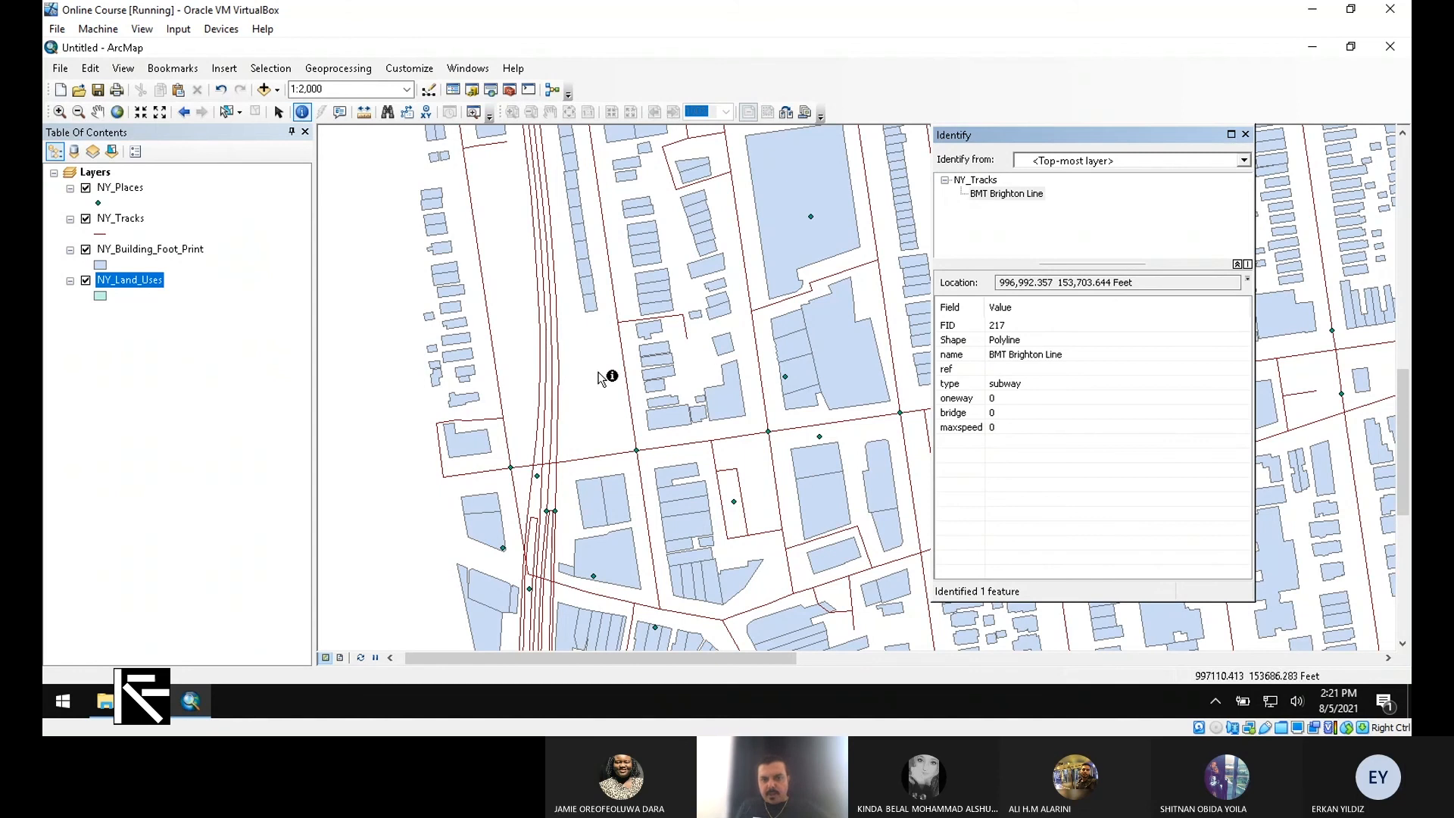
Step: Symbolize NY_Building_Foot_Print with a black fill, trying a black outline before setting the outline to No Color
scroll(564, 382, "down", 2)
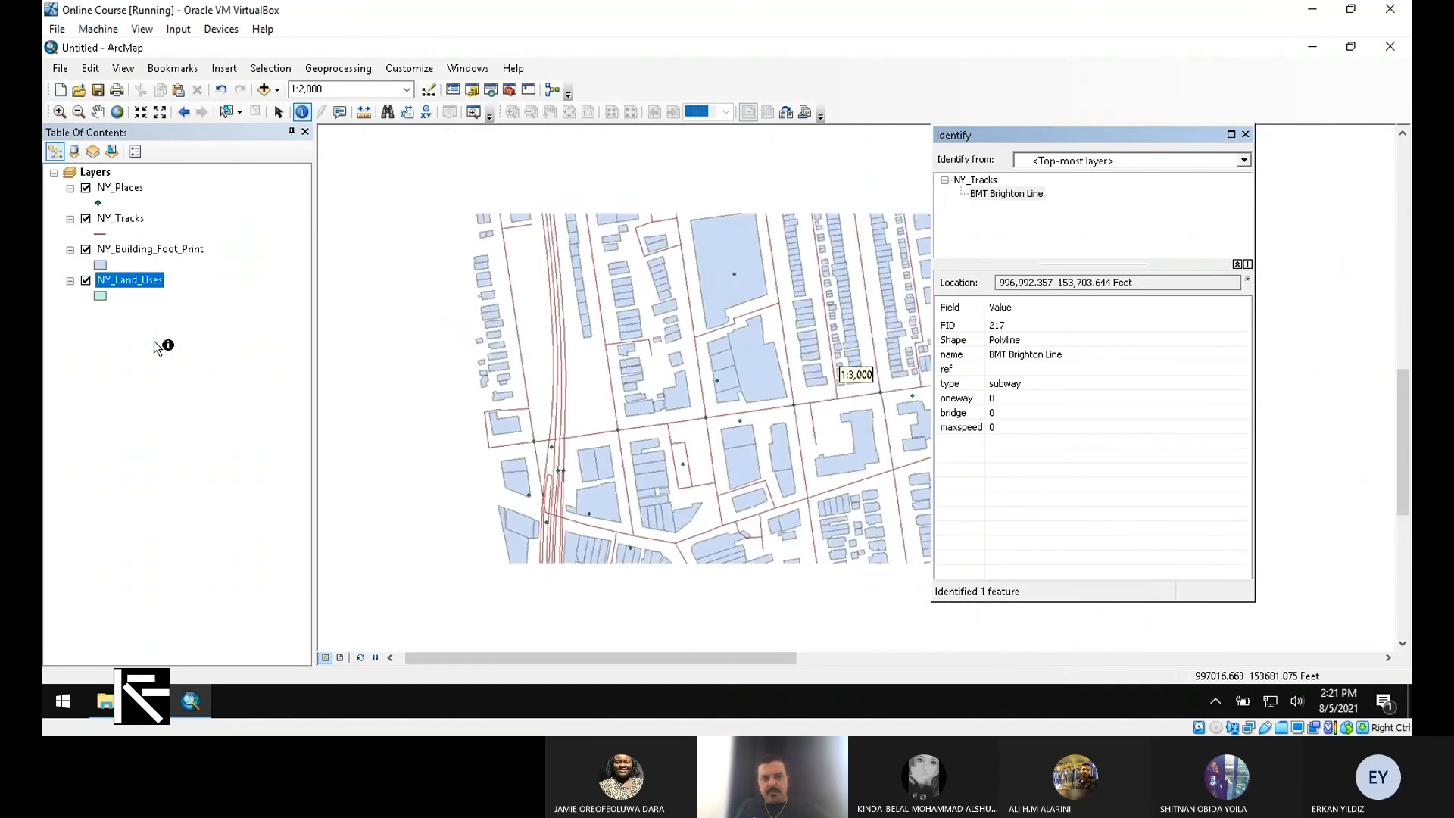
left_click(102, 265)
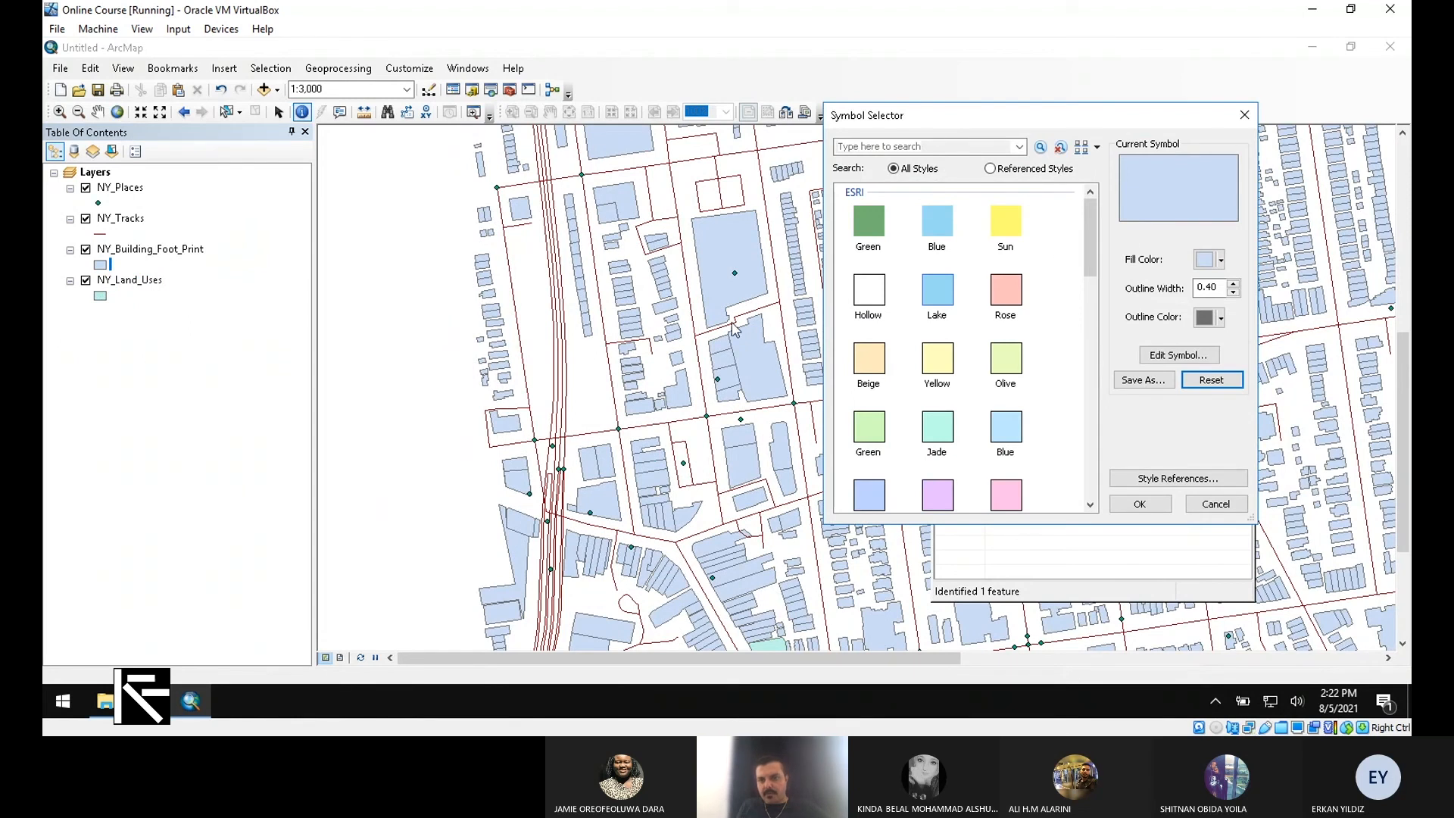
left_click(1221, 260)
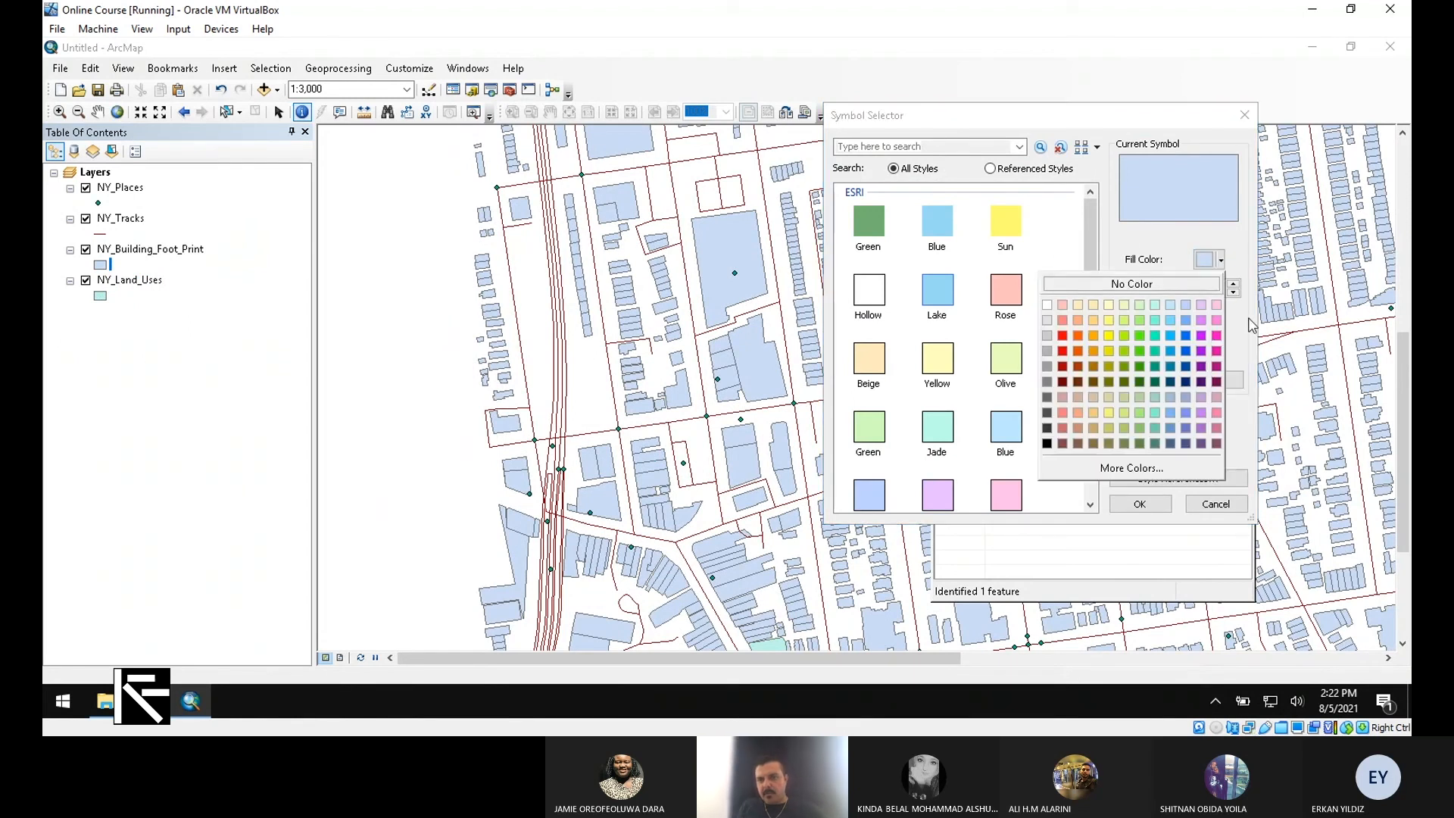
left_click(1047, 443)
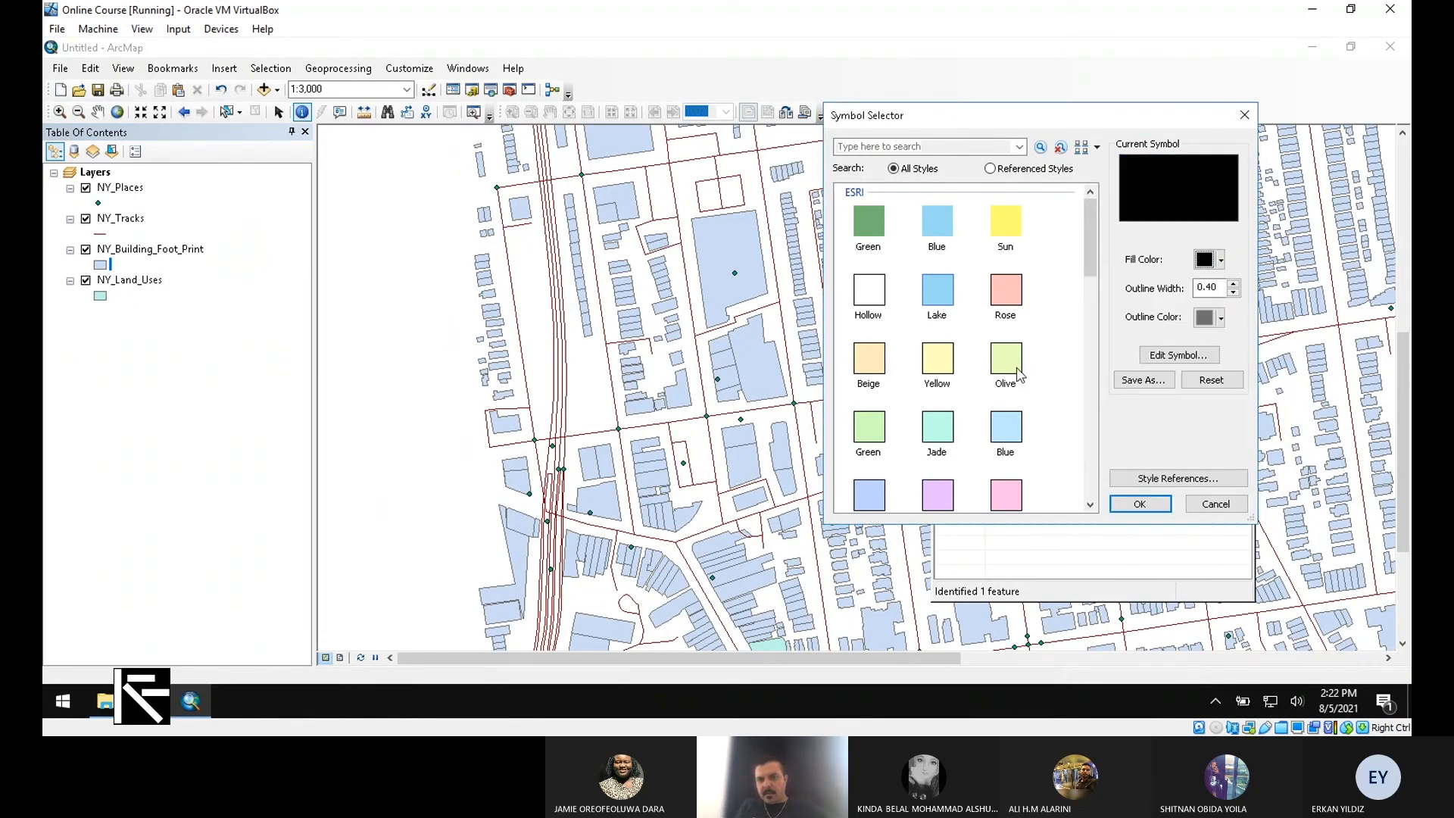
left_click(1221, 318)
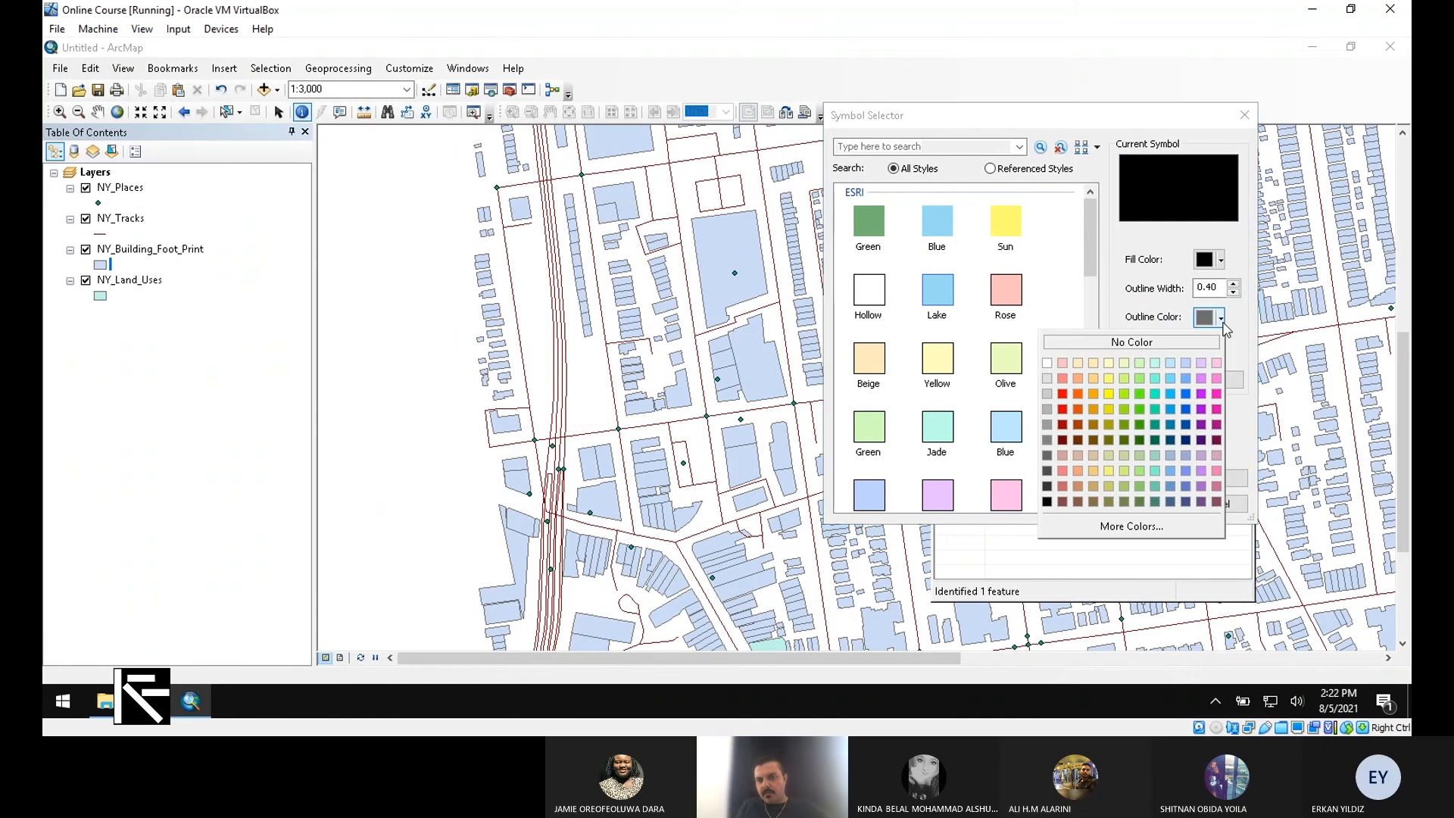
left_click(1049, 501)
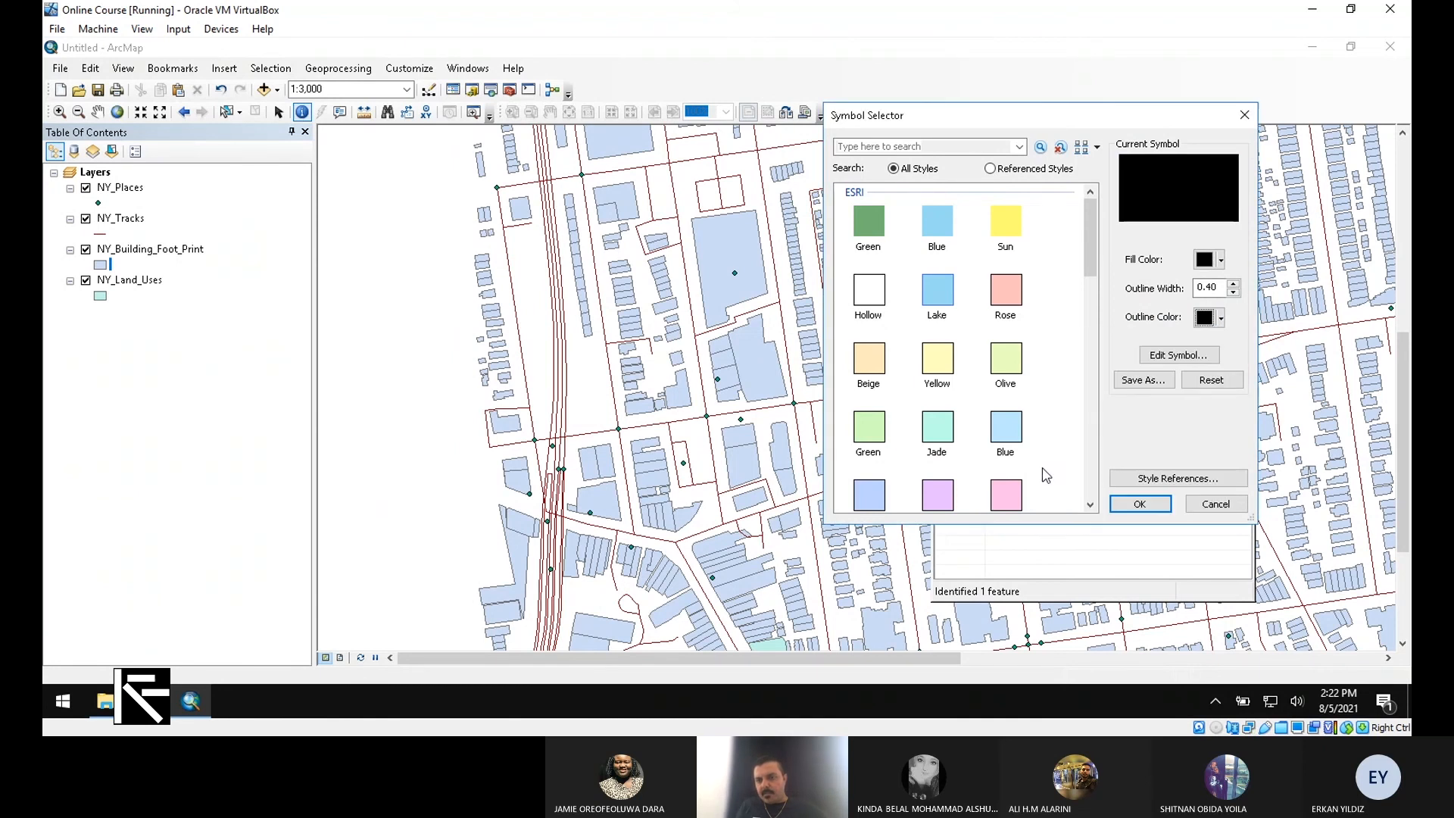
left_click(1220, 319)
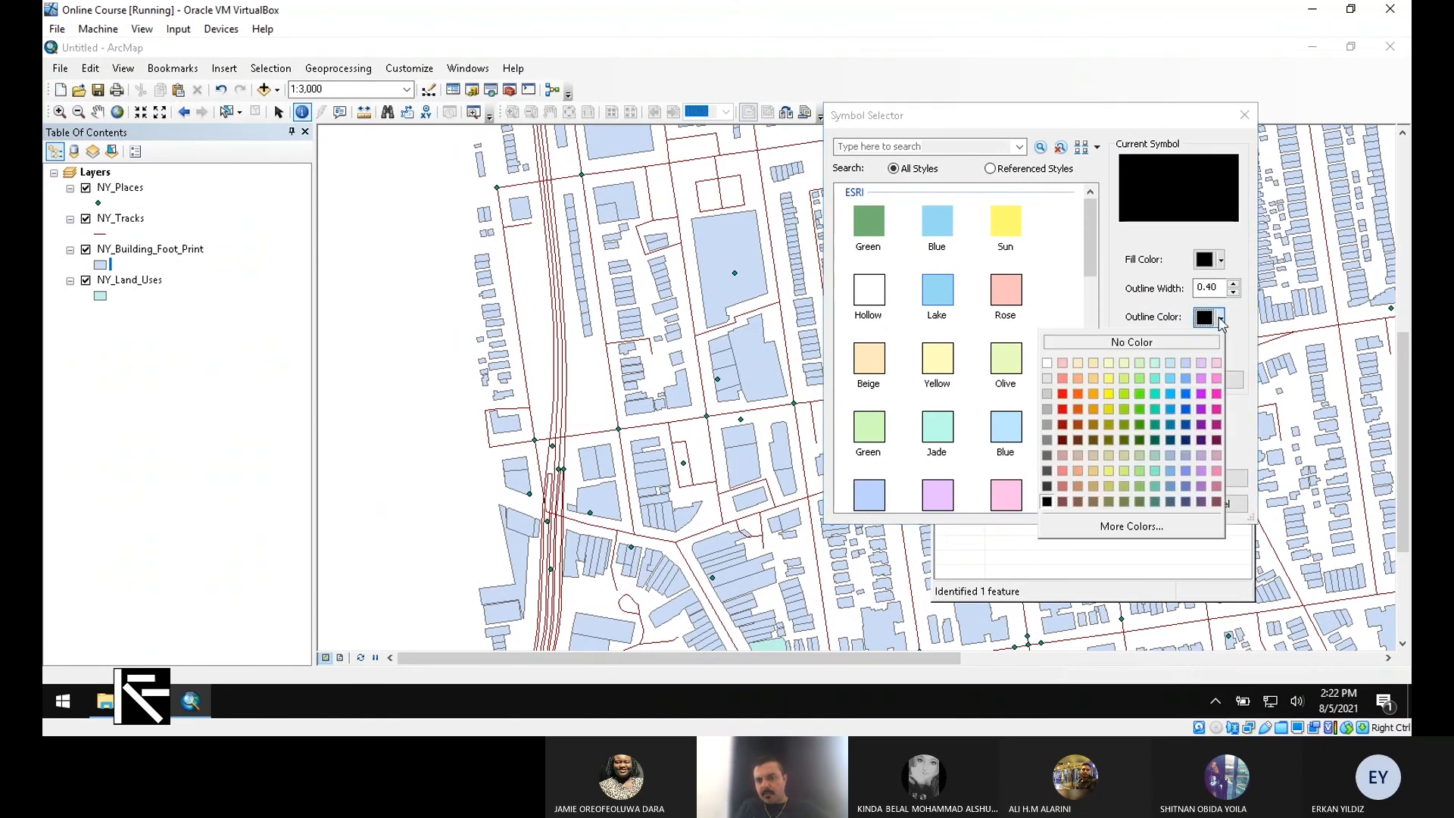
left_click(1150, 342)
left_click(1165, 514)
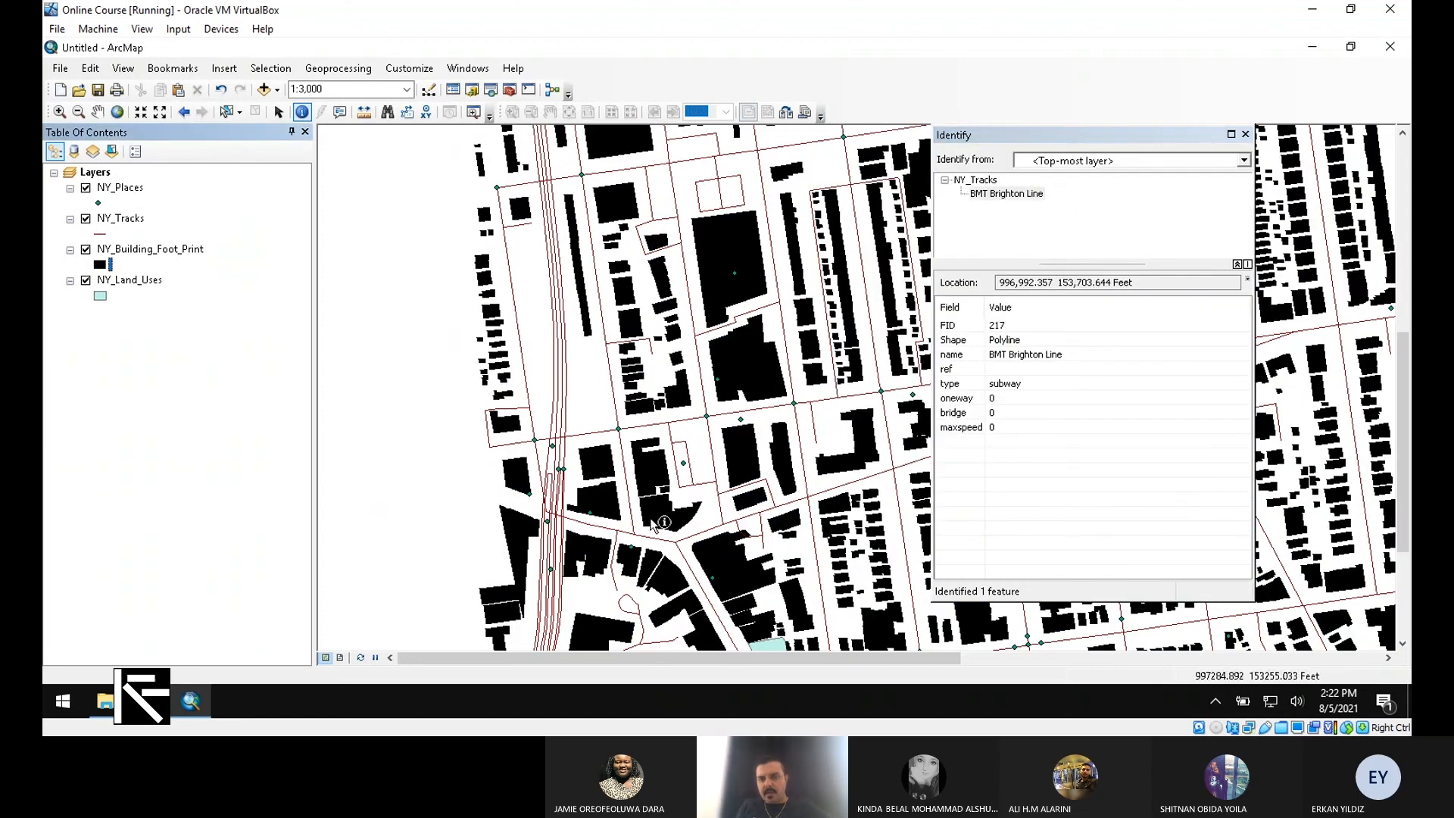
Step: Try the Bicycle Route line symbol and the Railroad line symbol on the NY_Tracks layer
scroll(685, 515, "down", 5)
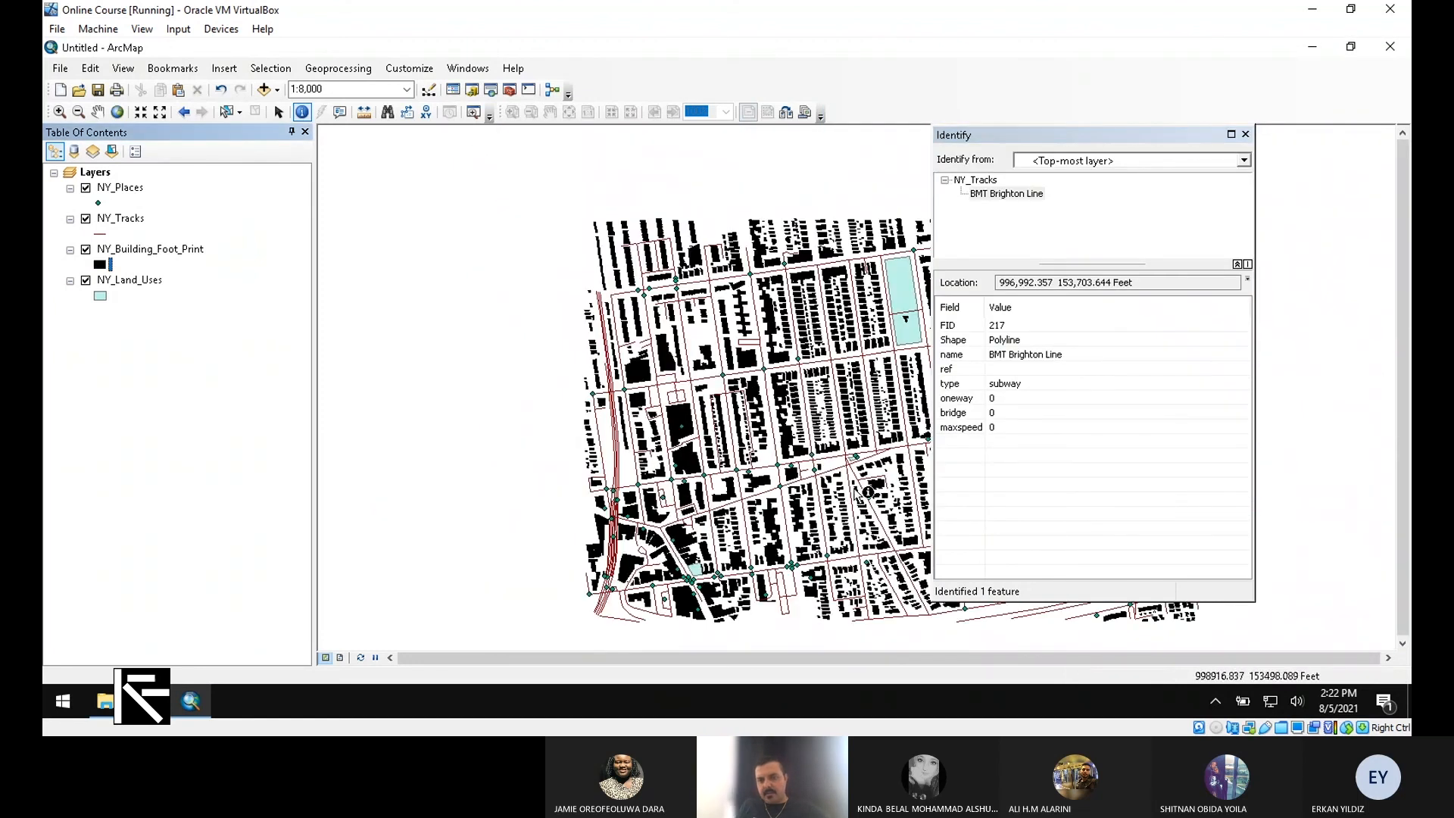
scroll(708, 413, "up", 2)
scroll(708, 412, "down", 2)
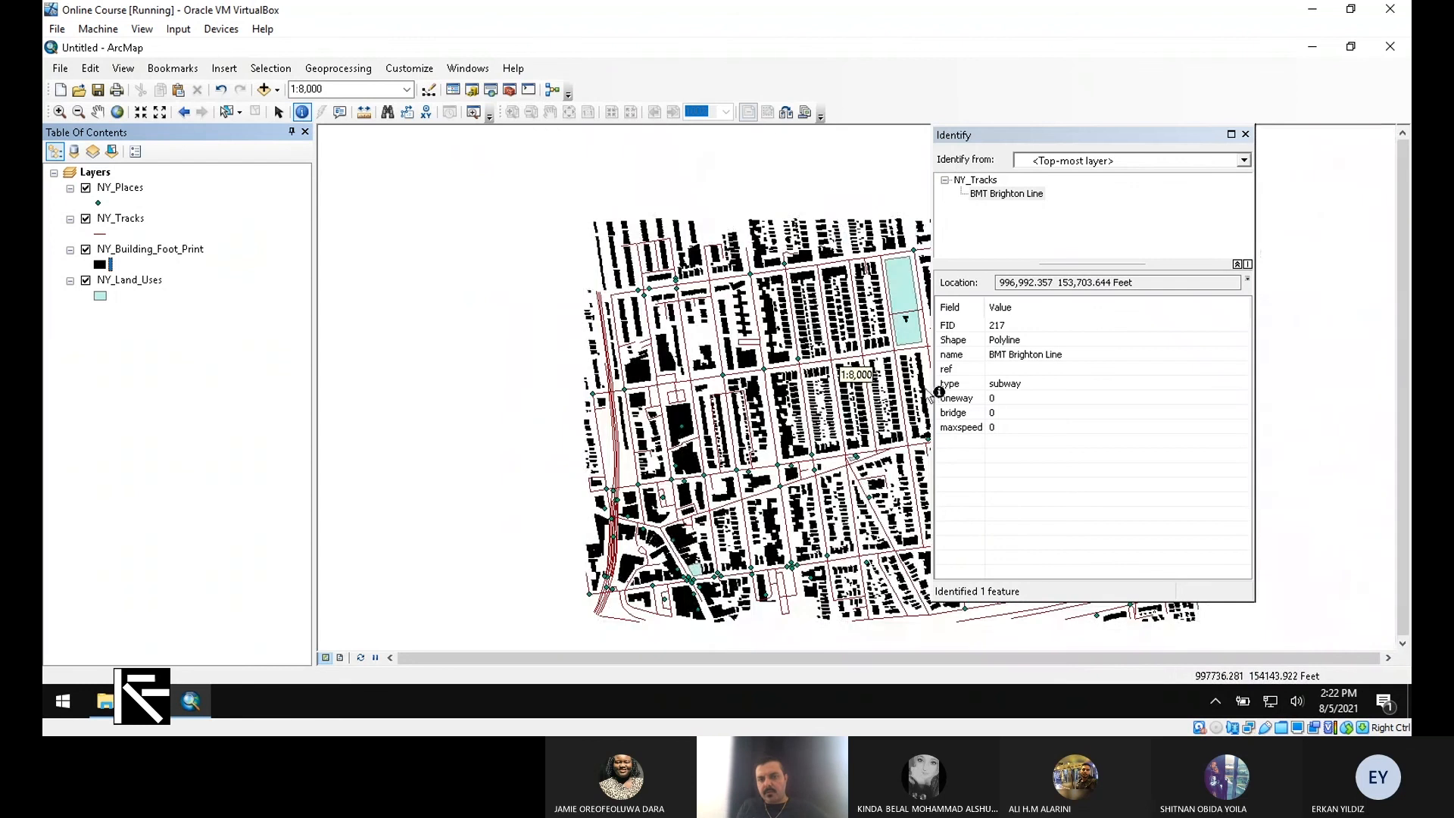
scroll(937, 386, "up", 3)
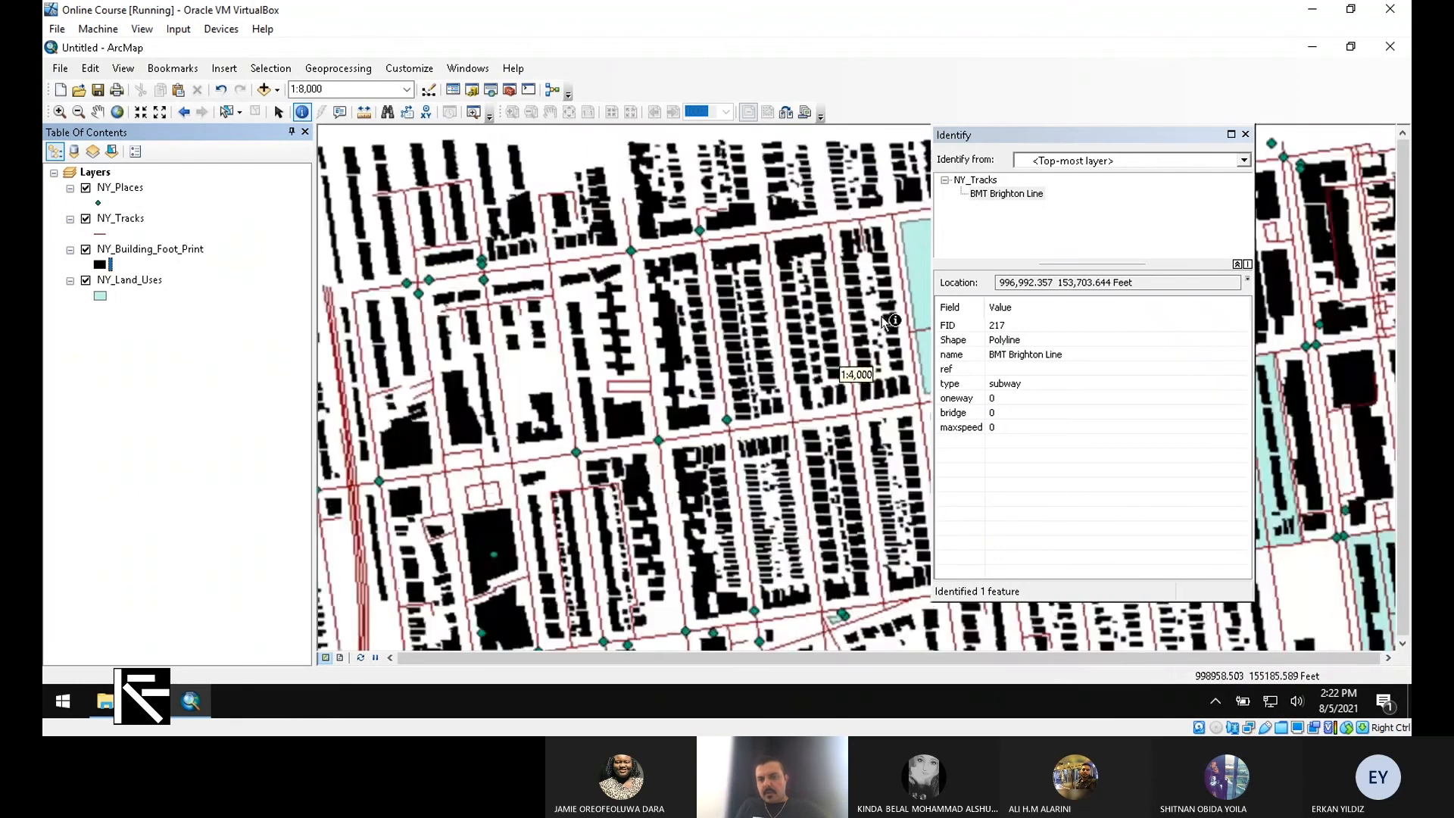
scroll(886, 299, "up", 3)
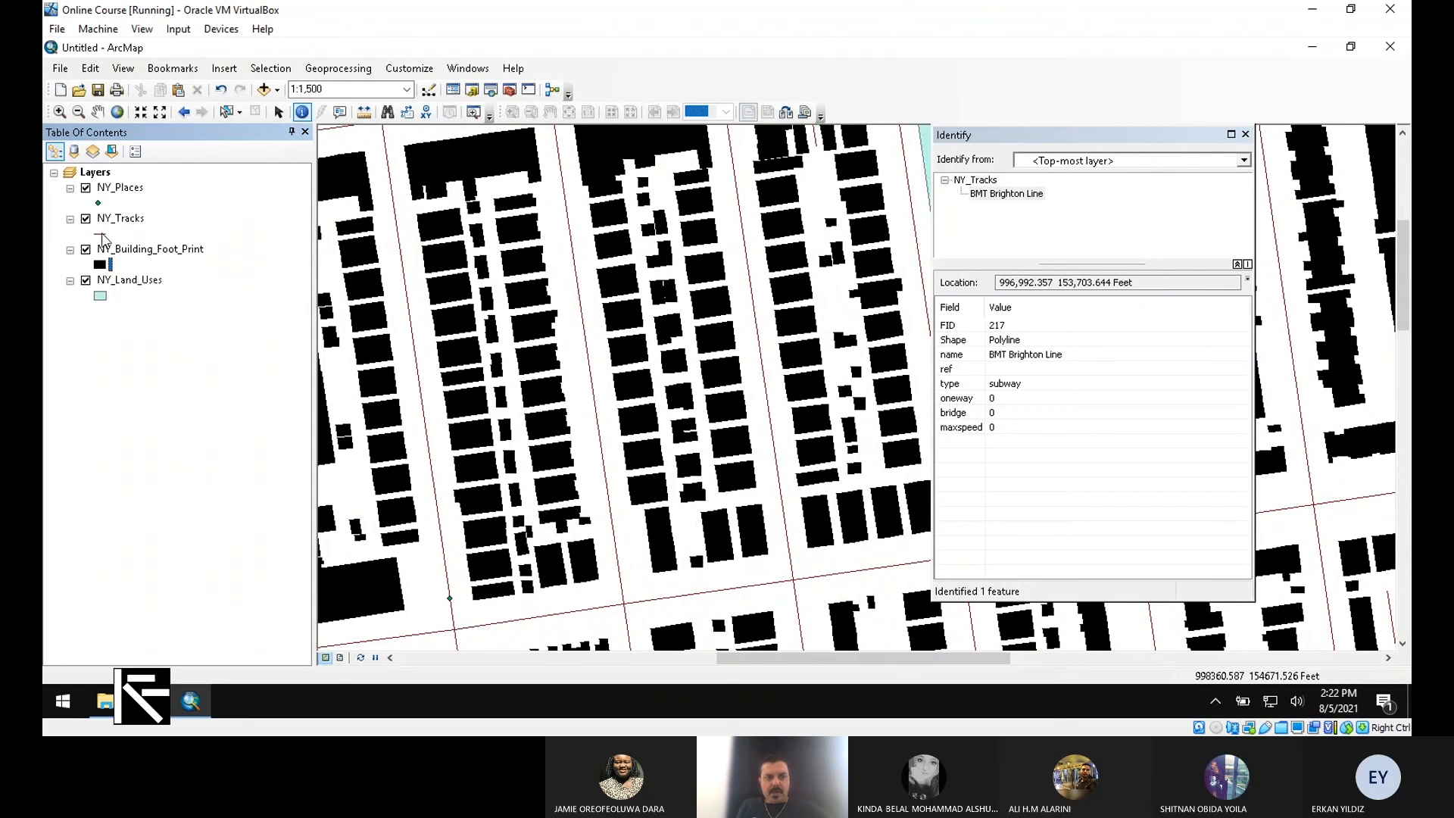
left_click(101, 235)
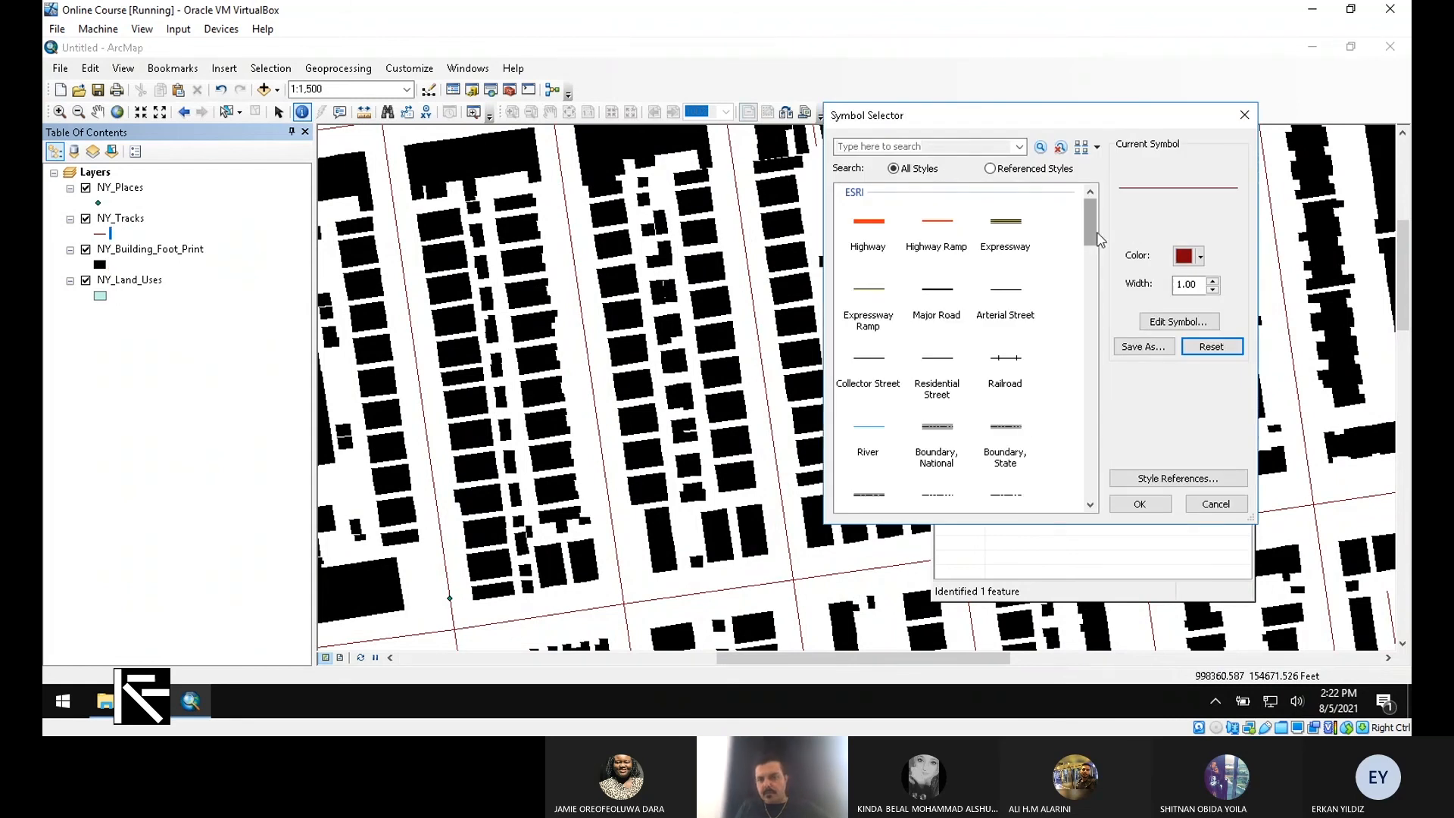
left_click_drag(1091, 241, 1091, 312)
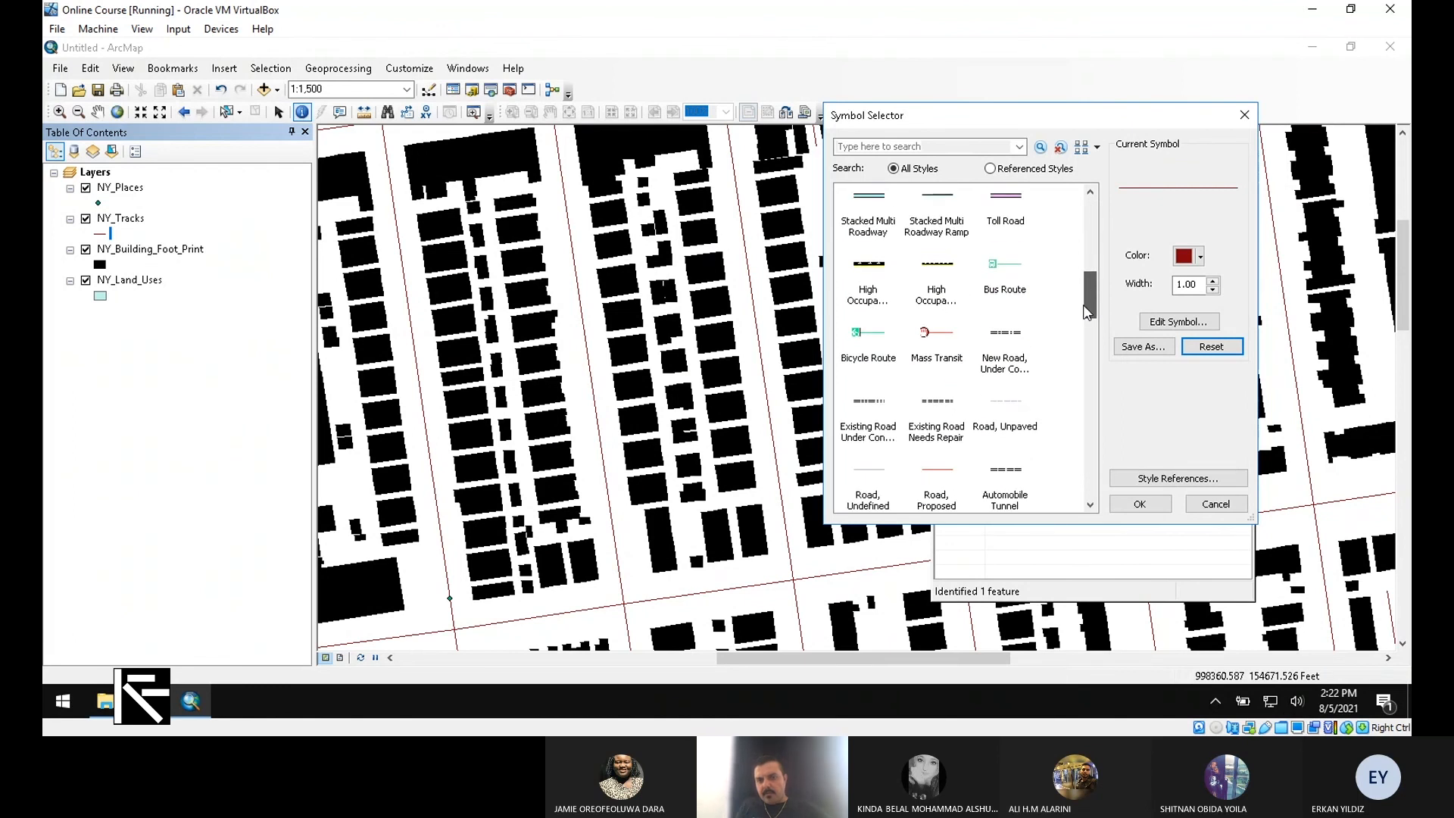
left_click(876, 340)
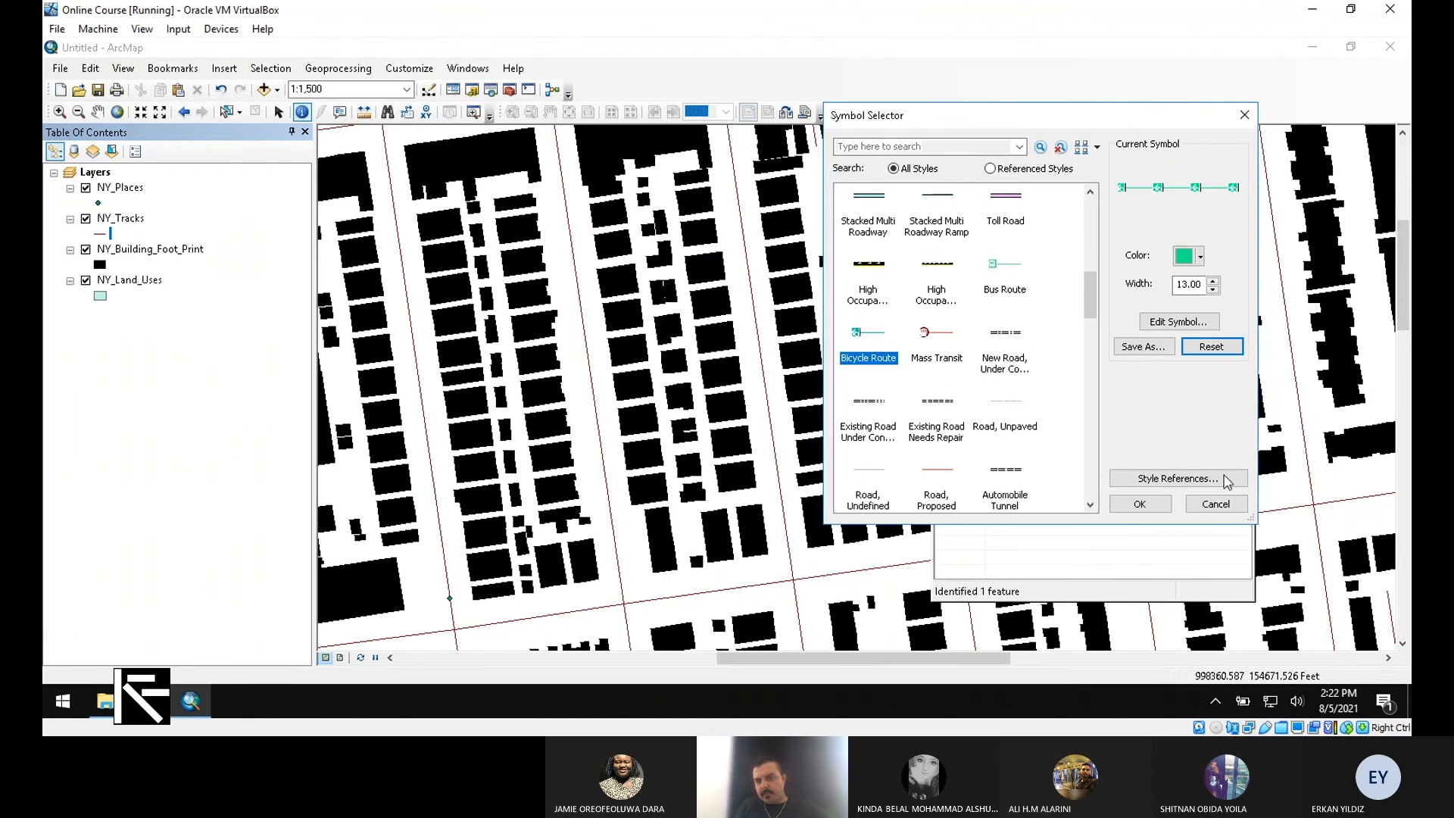
left_click(1148, 505)
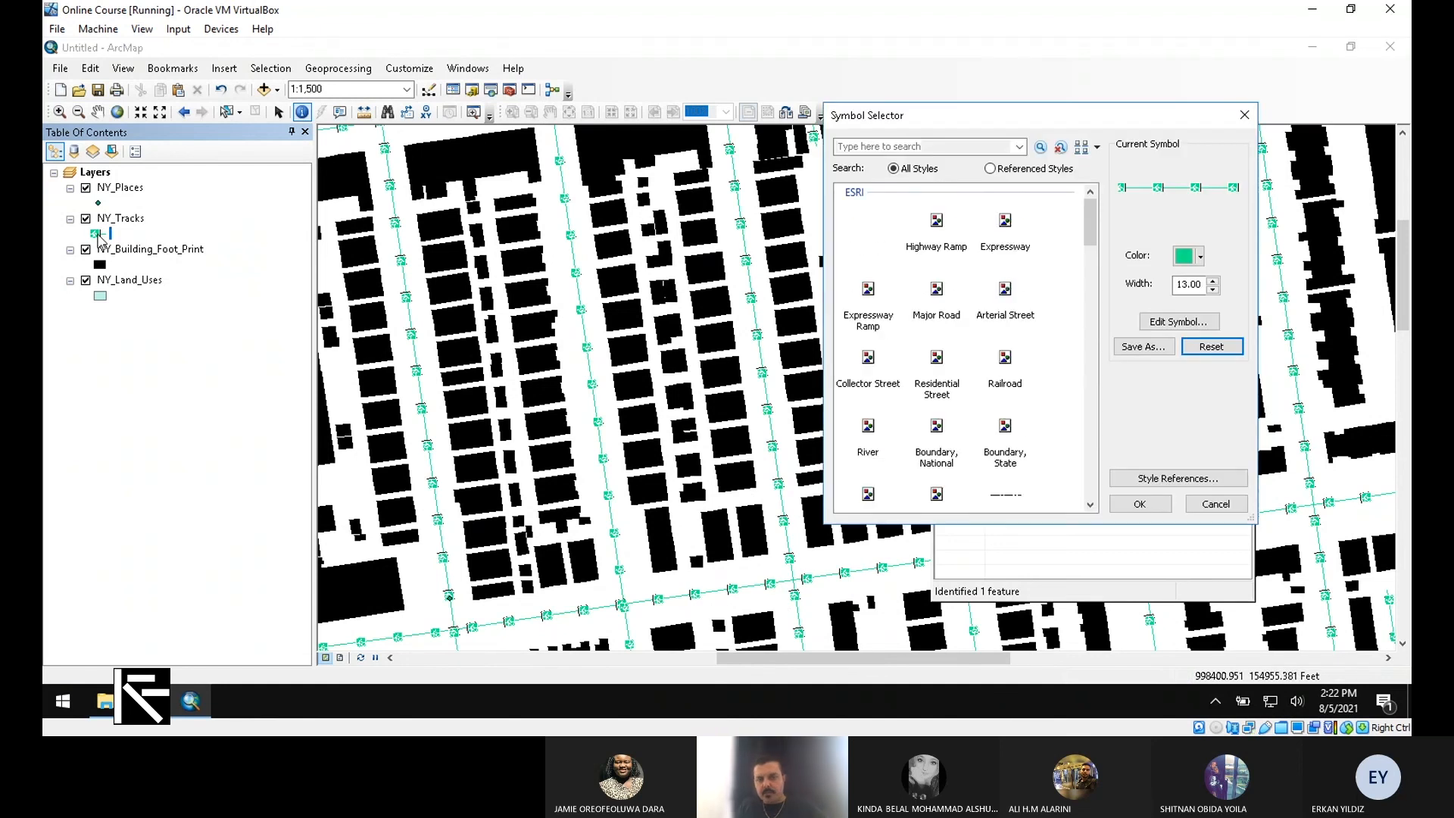
left_click(1018, 366)
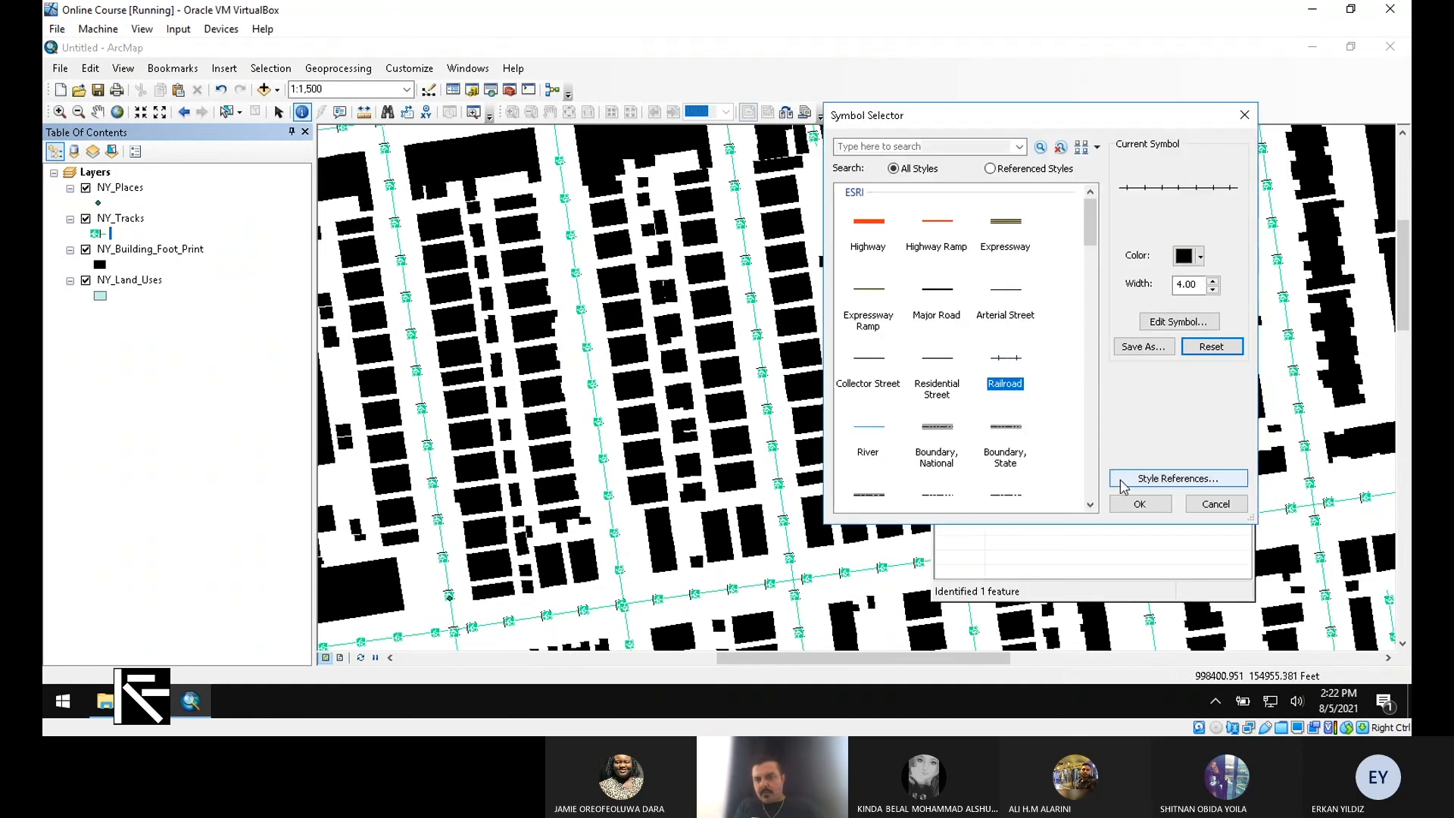
left_click(1155, 504)
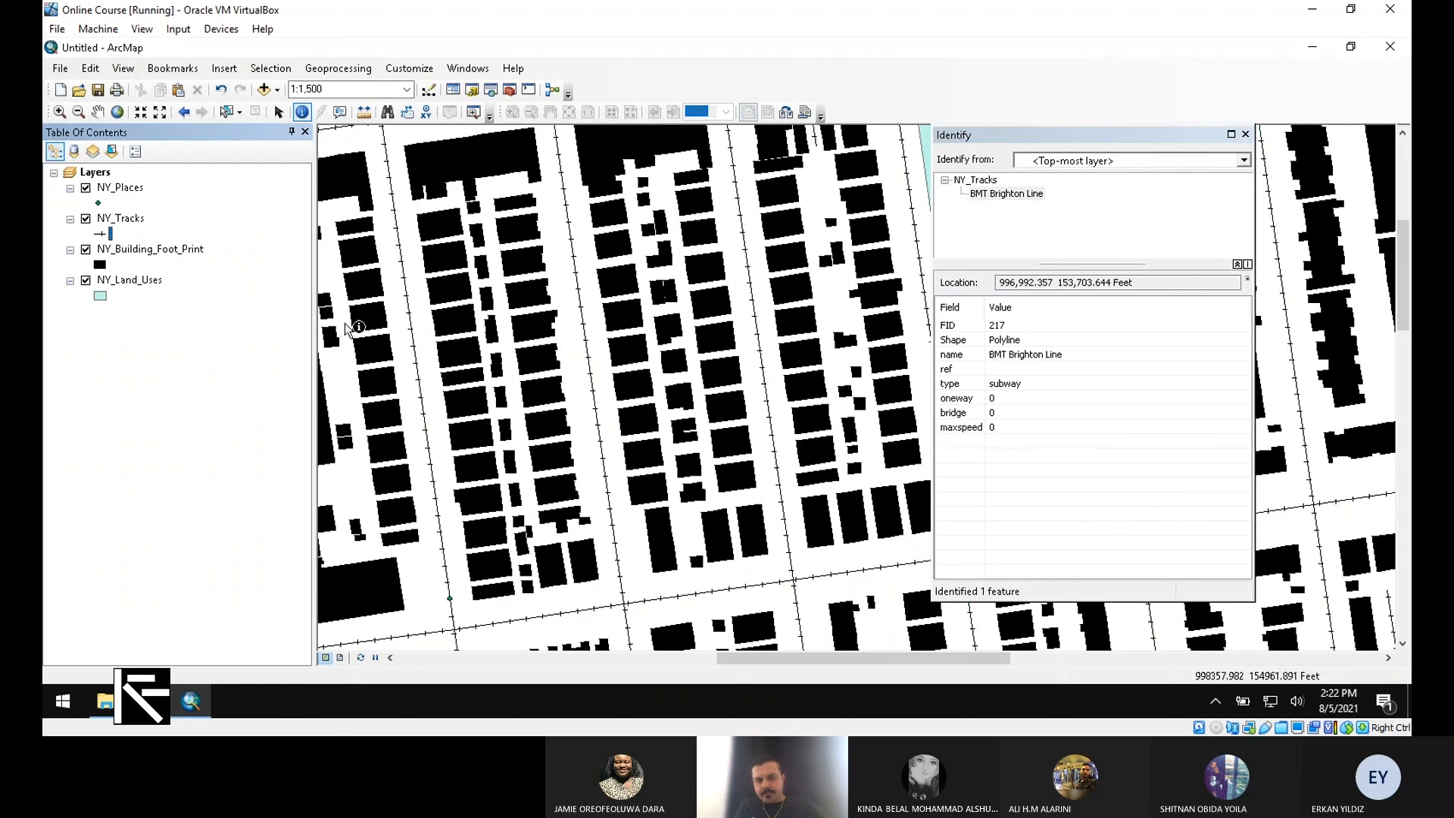
Step: Symbolize the NY_Tracks layer with the Highway line symbol and close the Identify results
left_click(109, 236)
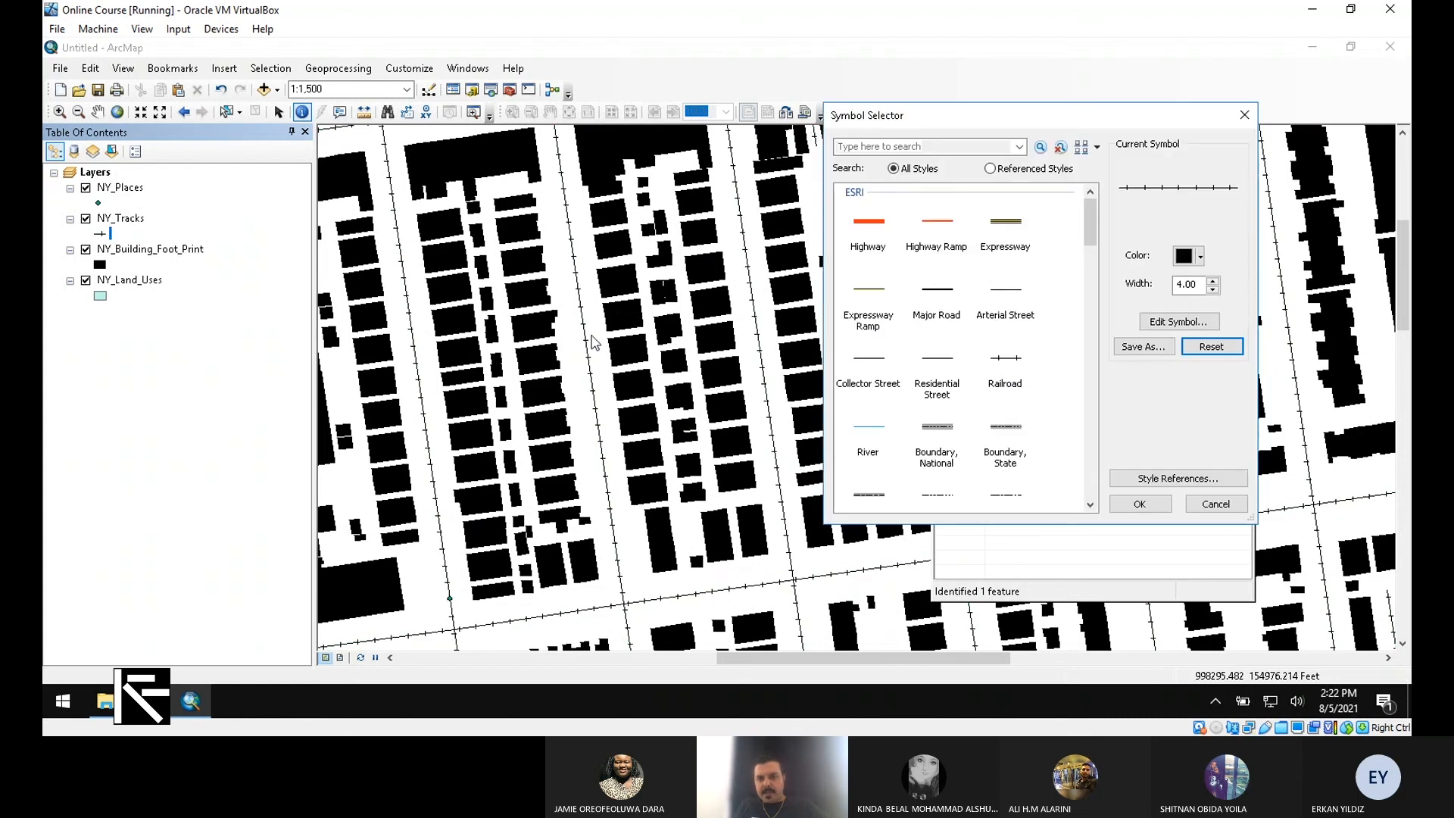
mouse_move(1088, 244)
left_mouse_down()
mouse_move(1088, 285)
mouse_move(1088, 217)
left_mouse_up()
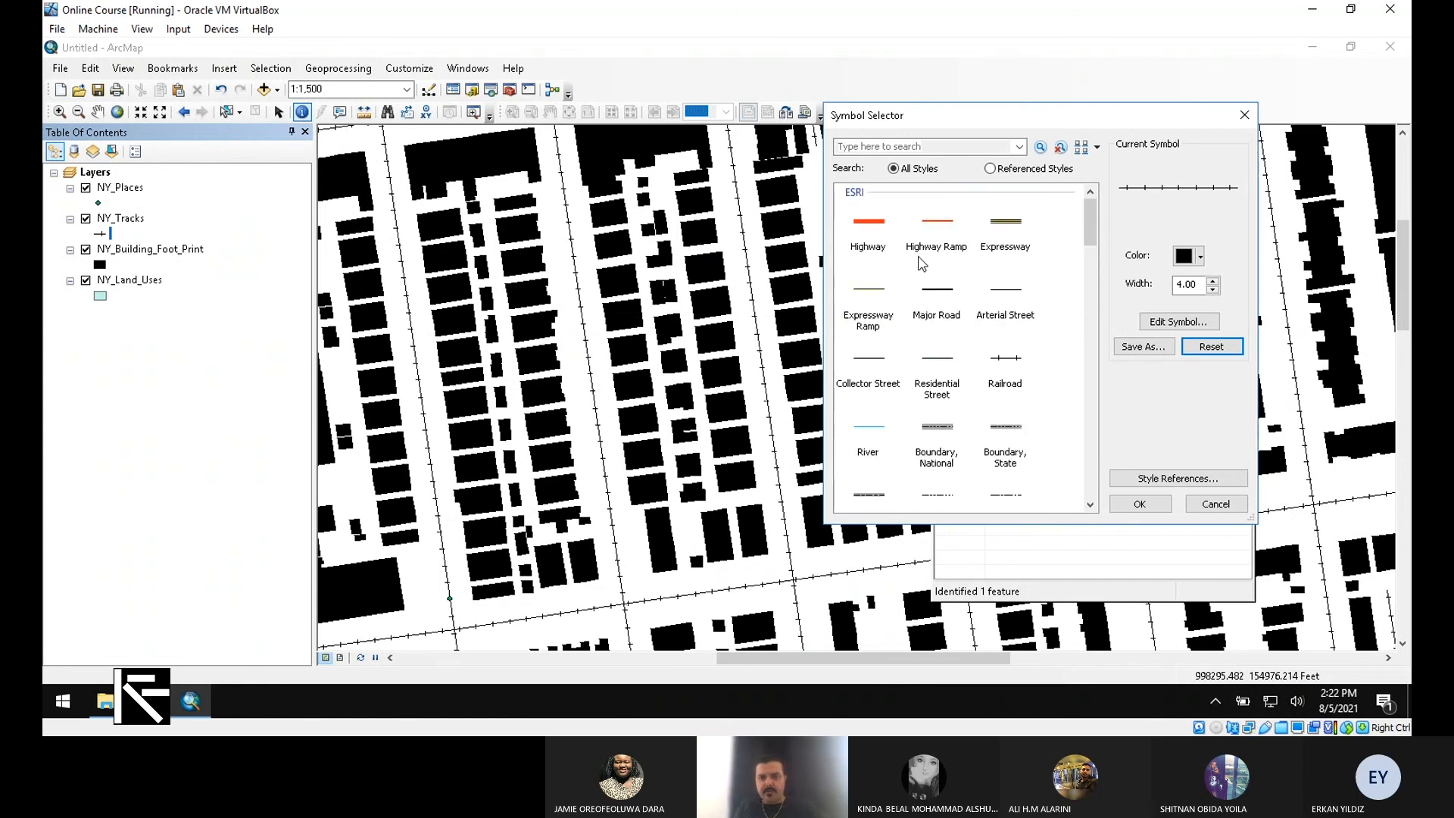
double_click(863, 231)
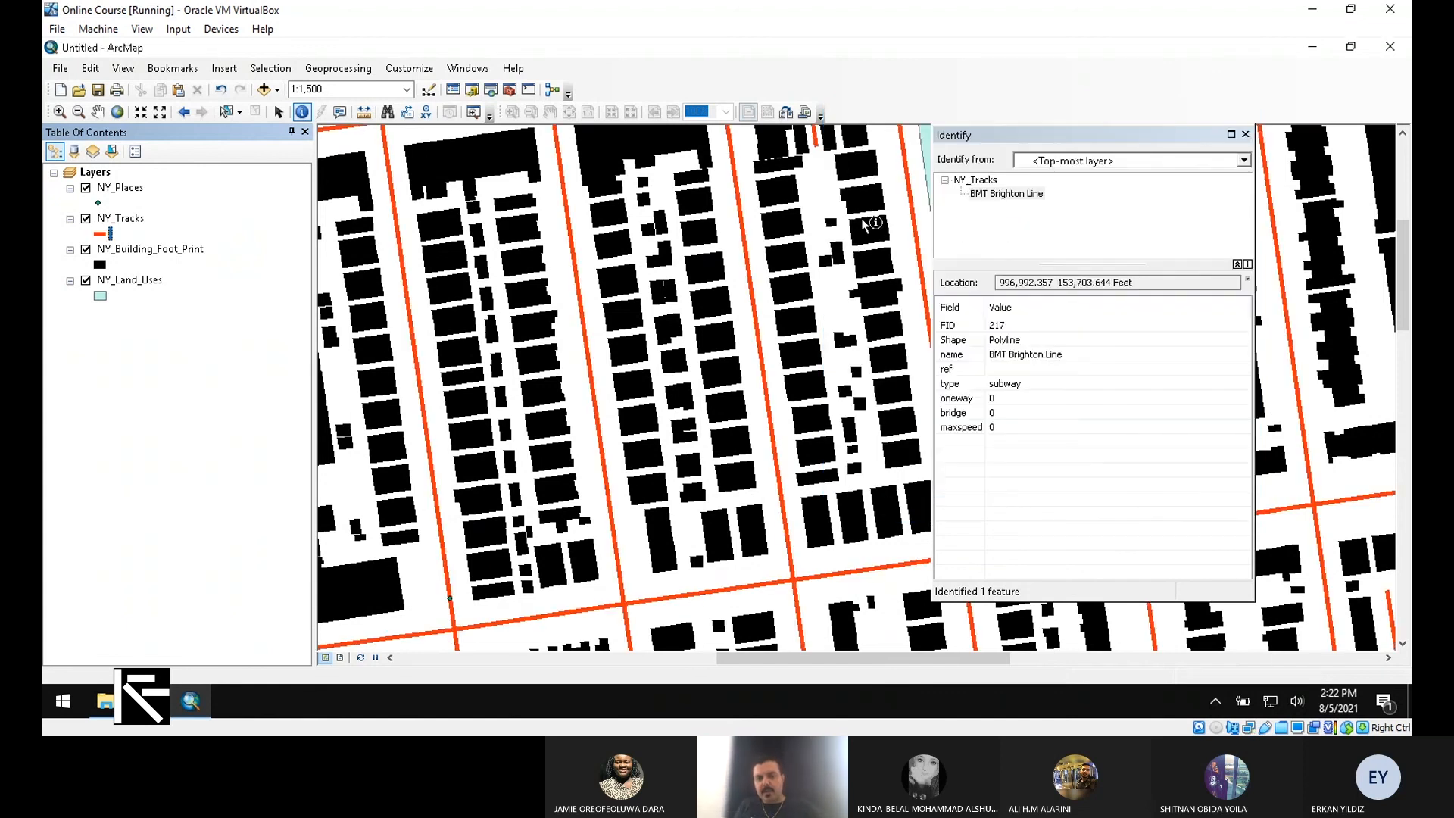
scroll(653, 513, "down", 5)
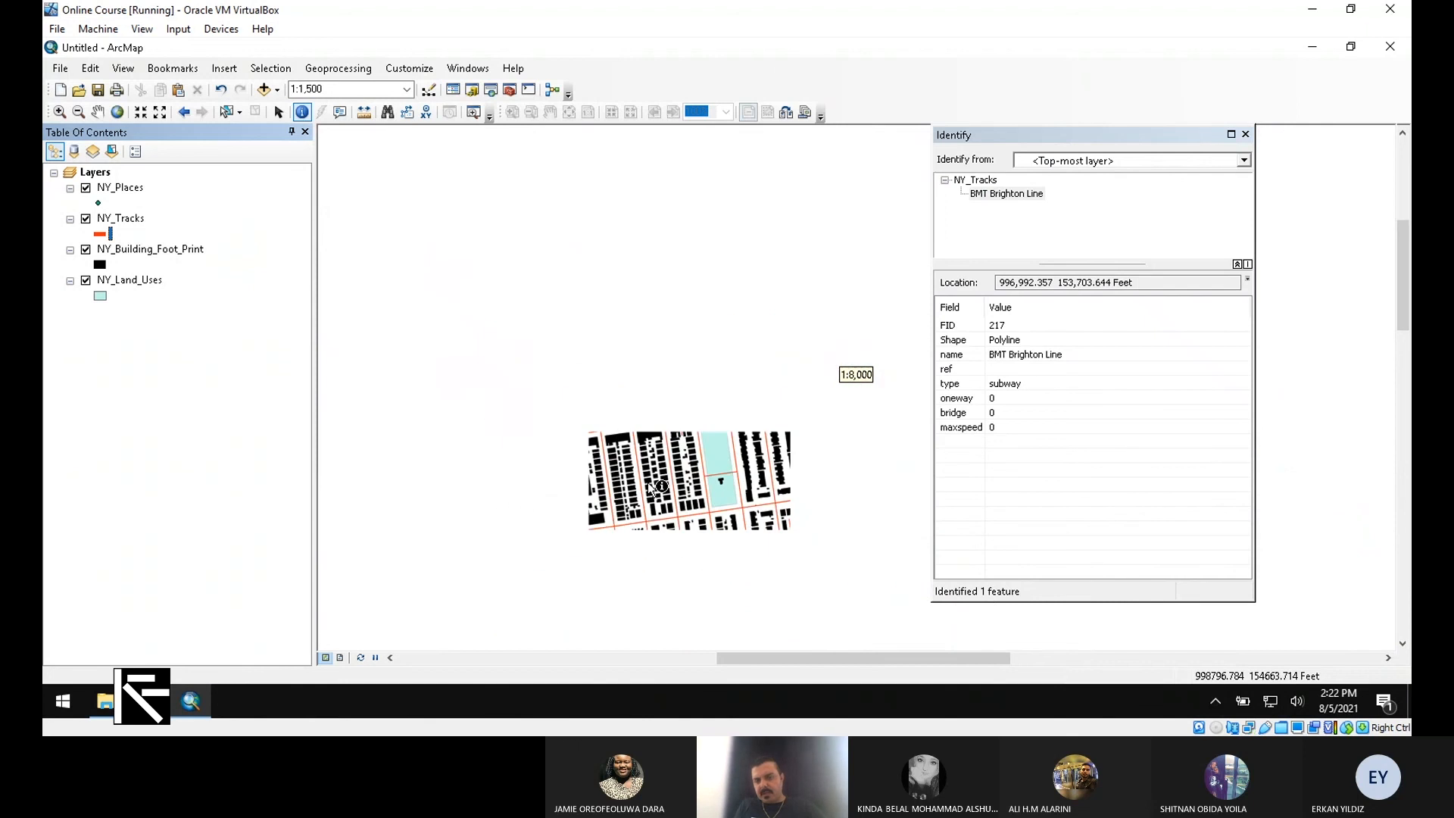
scroll(645, 439, "up", 2)
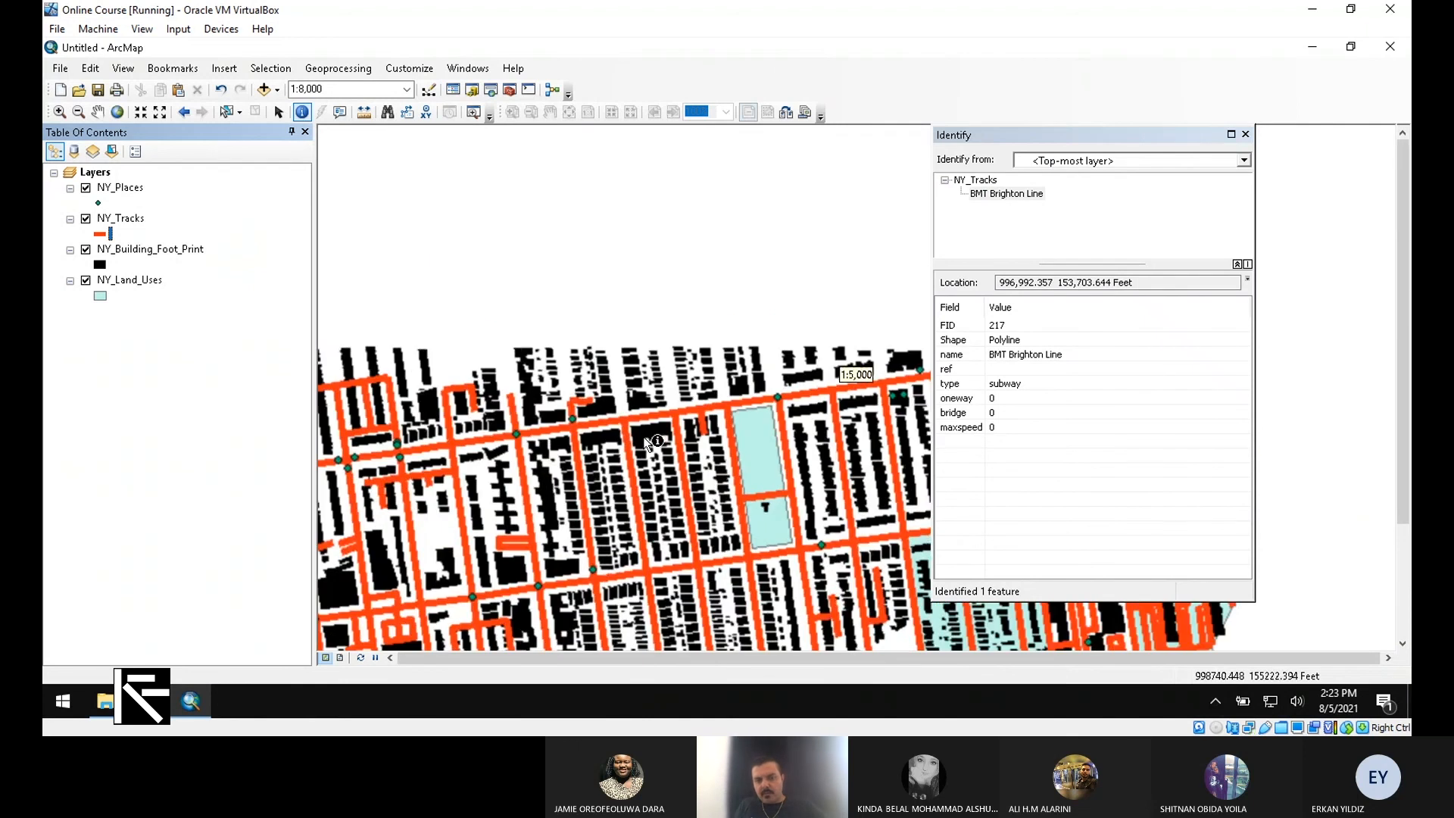
scroll(580, 462, "up", 2)
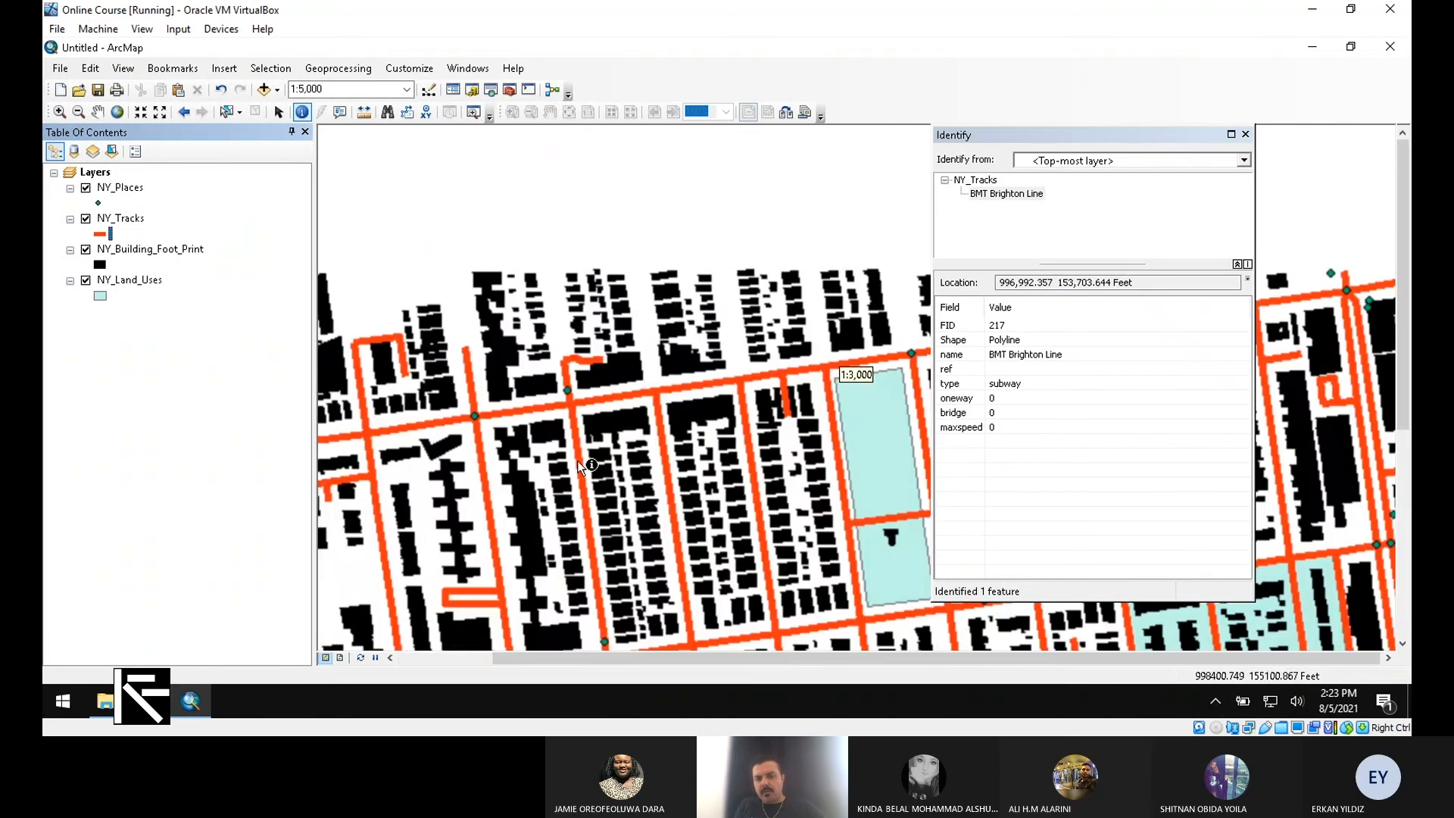
scroll(588, 461, "down", 1)
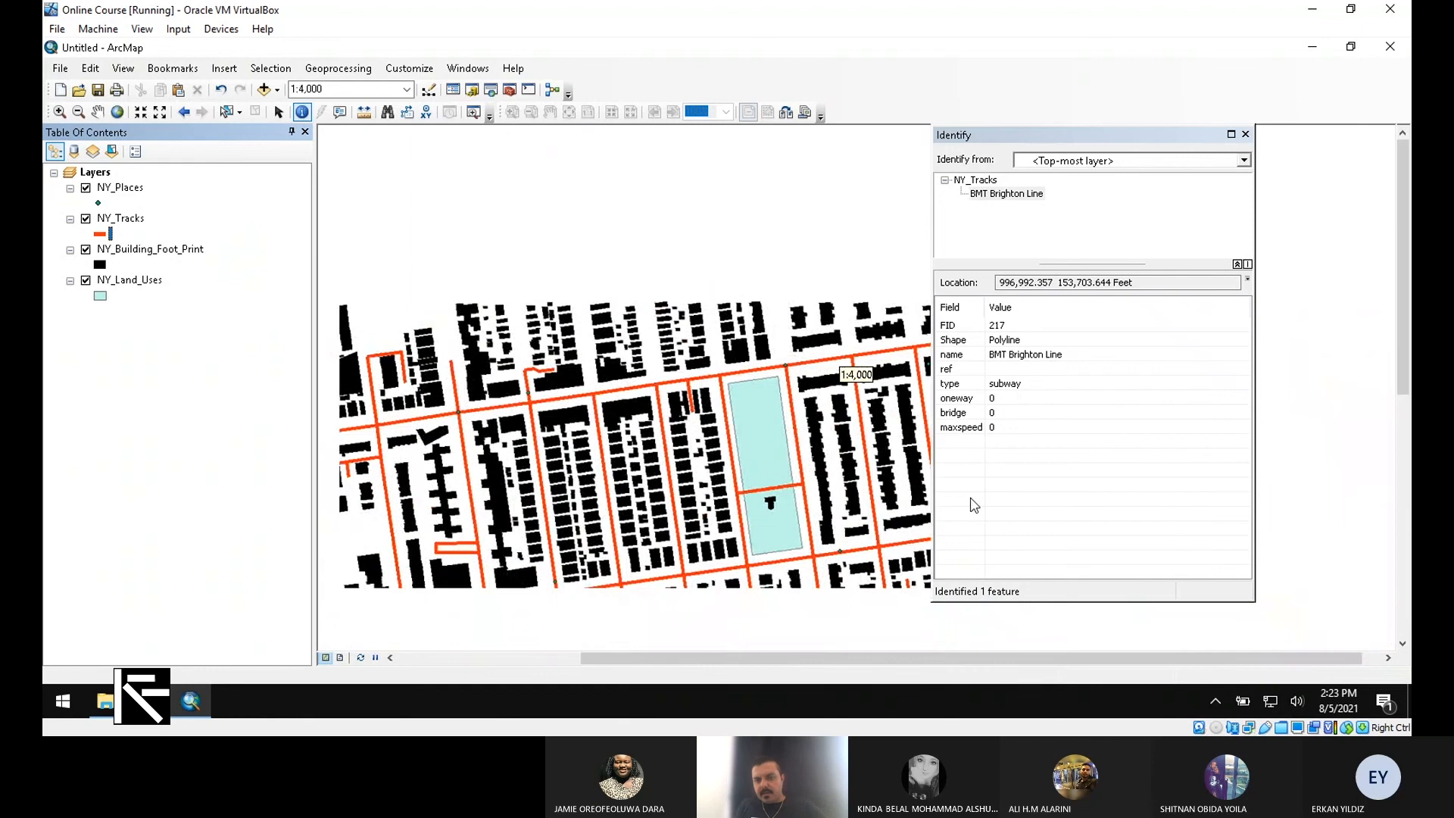
scroll(883, 604, "up", 2)
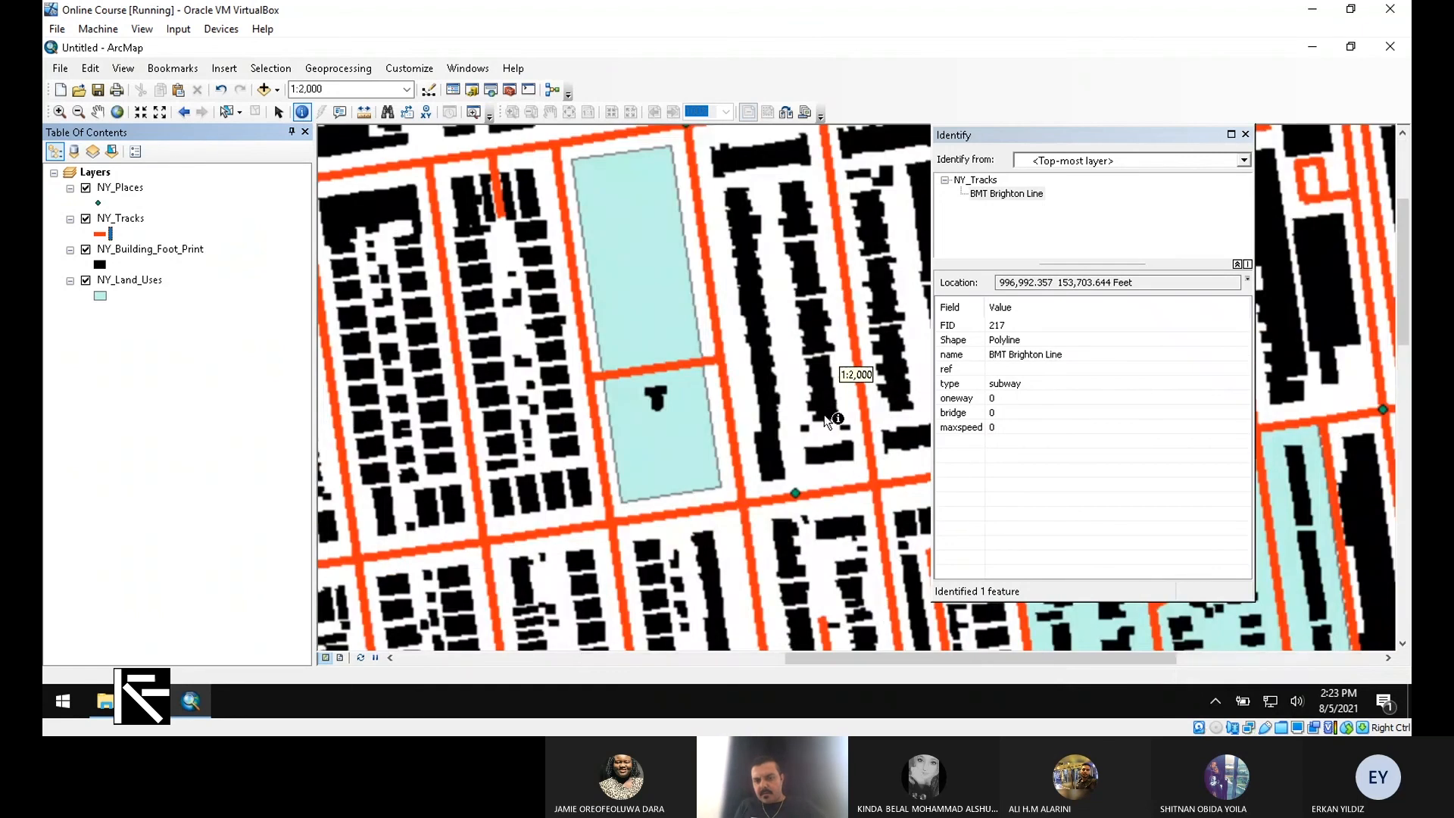
left_click(1244, 134)
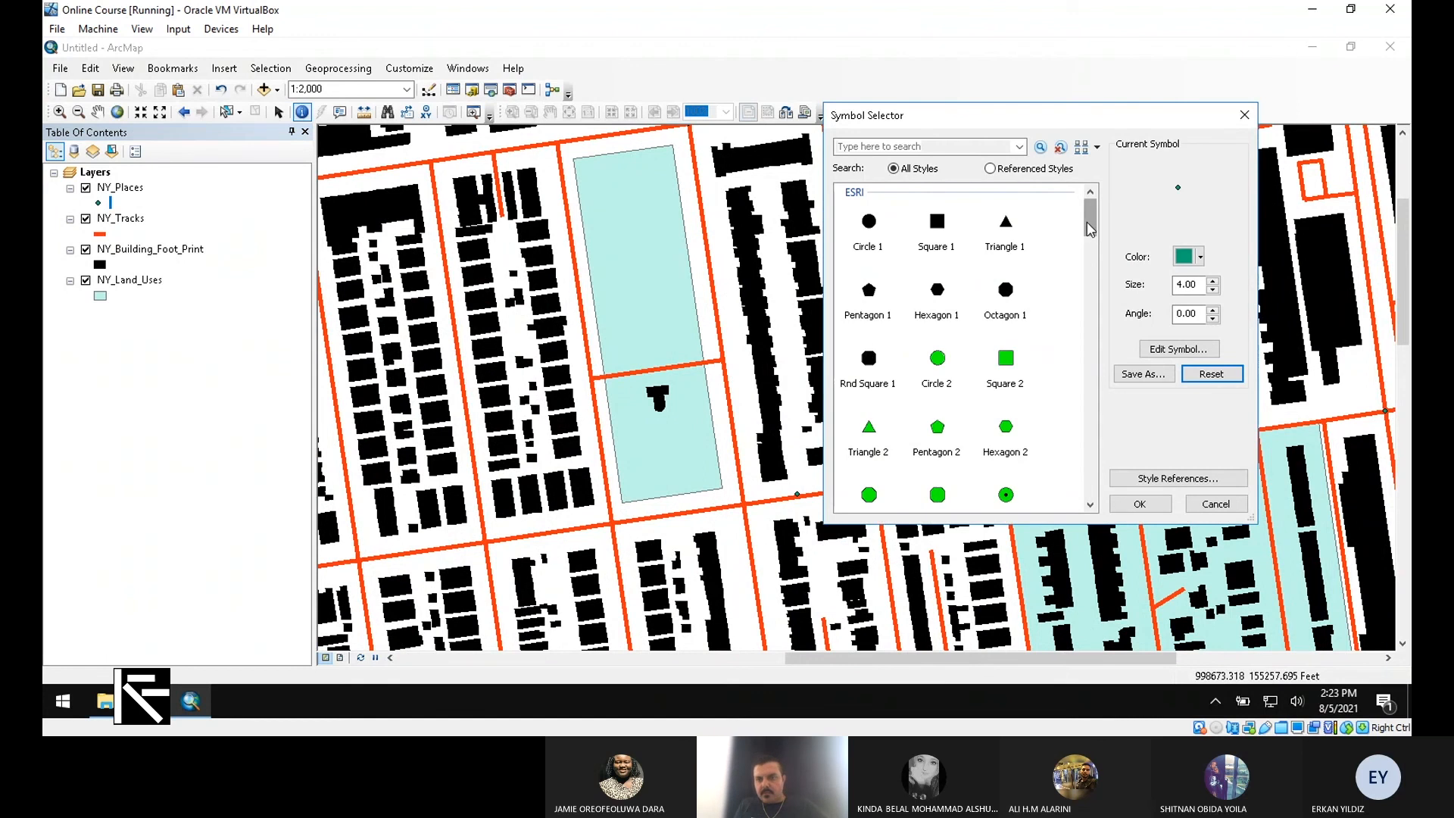
Step: Try the Pushpin 3 marker symbol on the NY_Places layer
left_click_drag(1090, 219, 1097, 357)
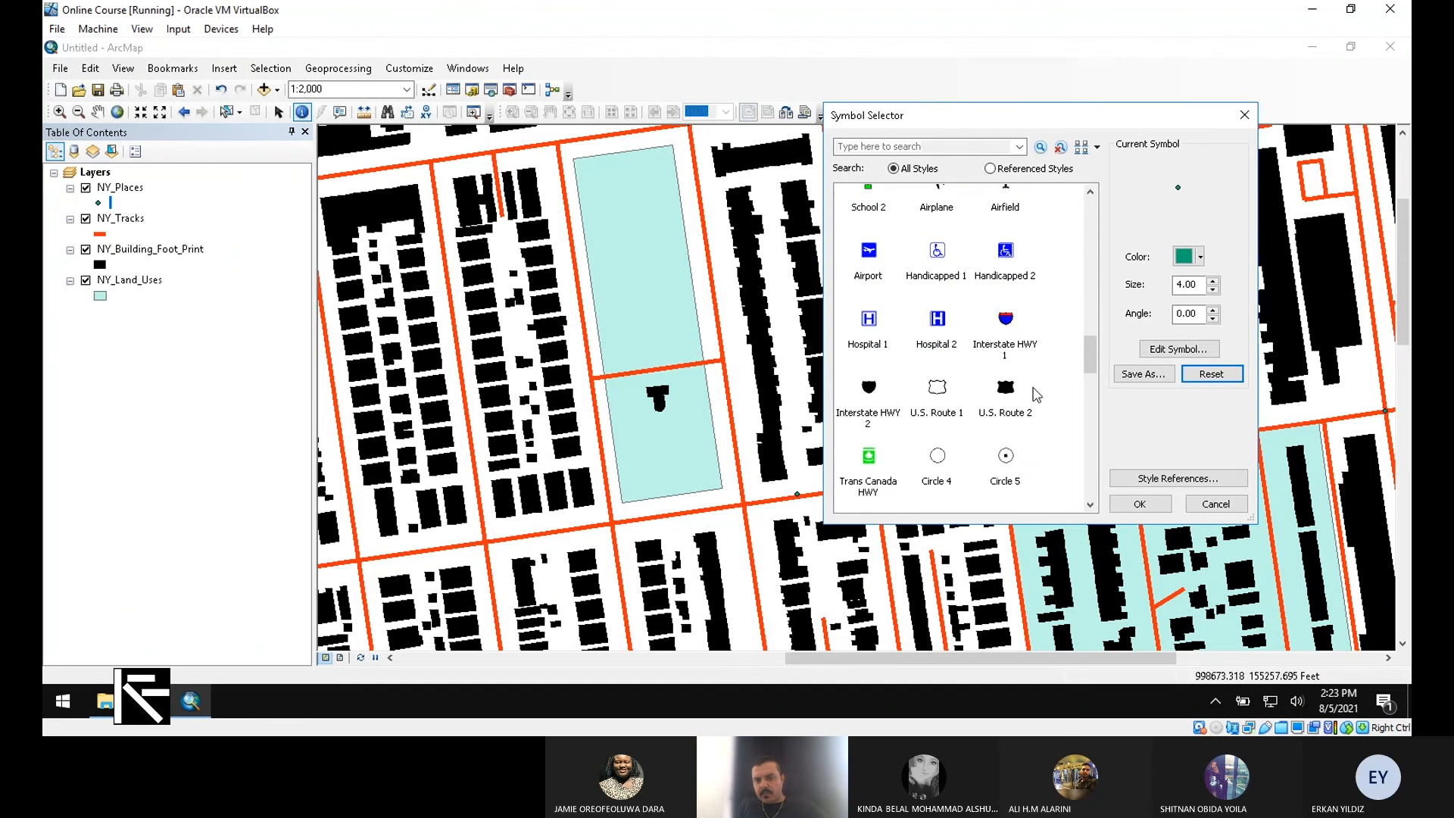
scroll(1036, 393, "down", 8)
scroll(1037, 395, "up", 6)
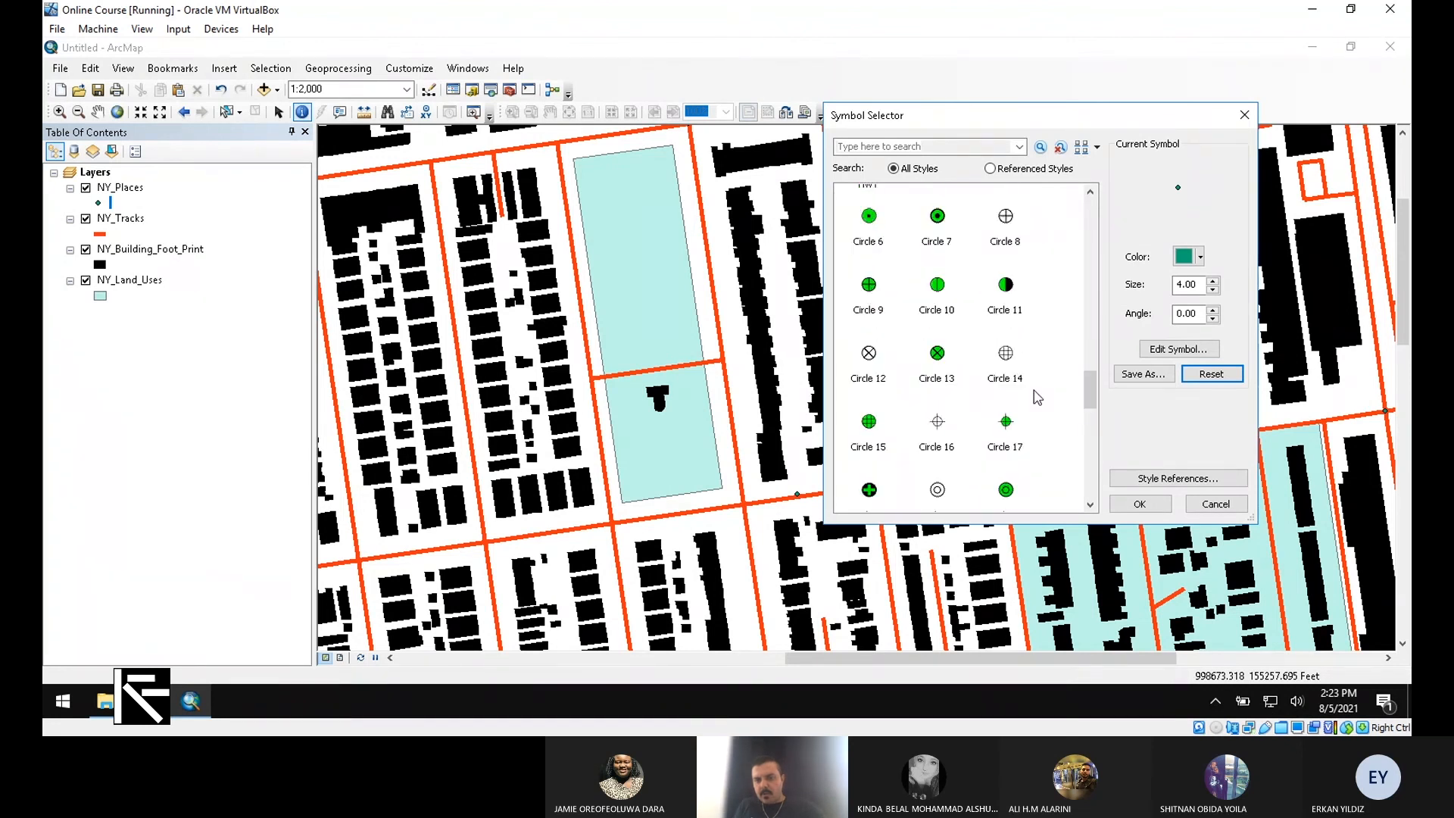
scroll(1037, 396, "up", 3)
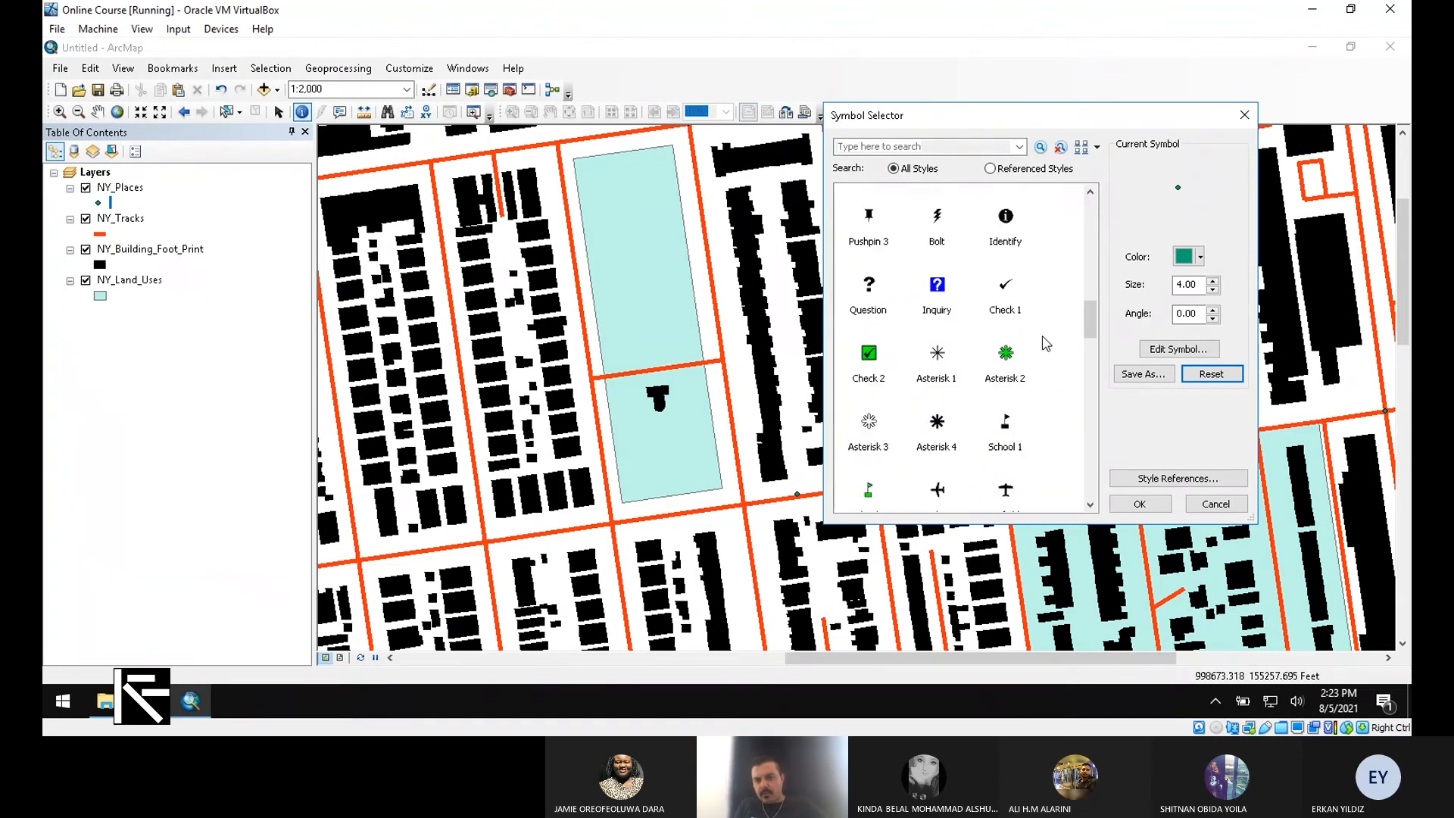
left_click(867, 210)
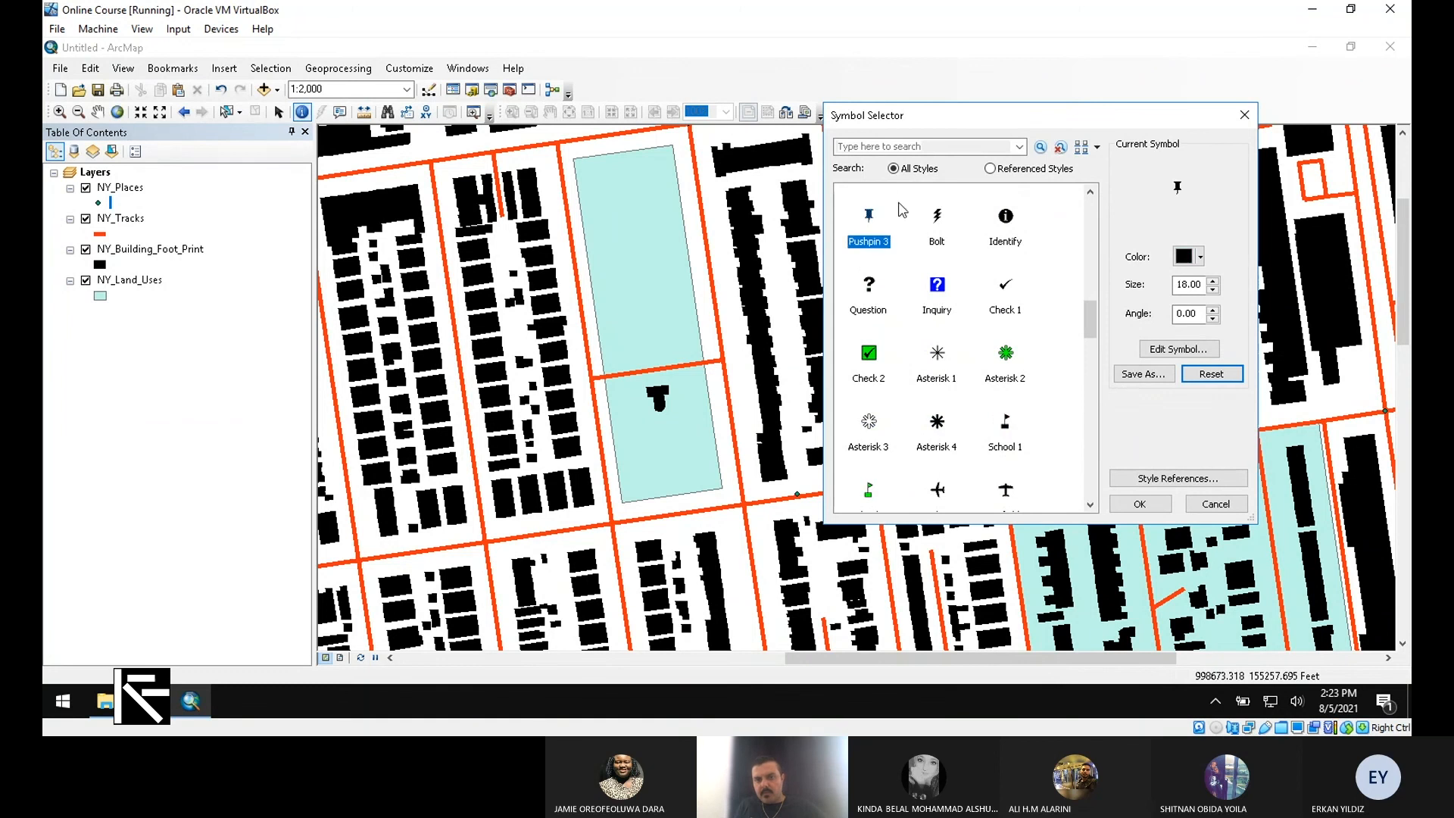
left_click(1140, 503)
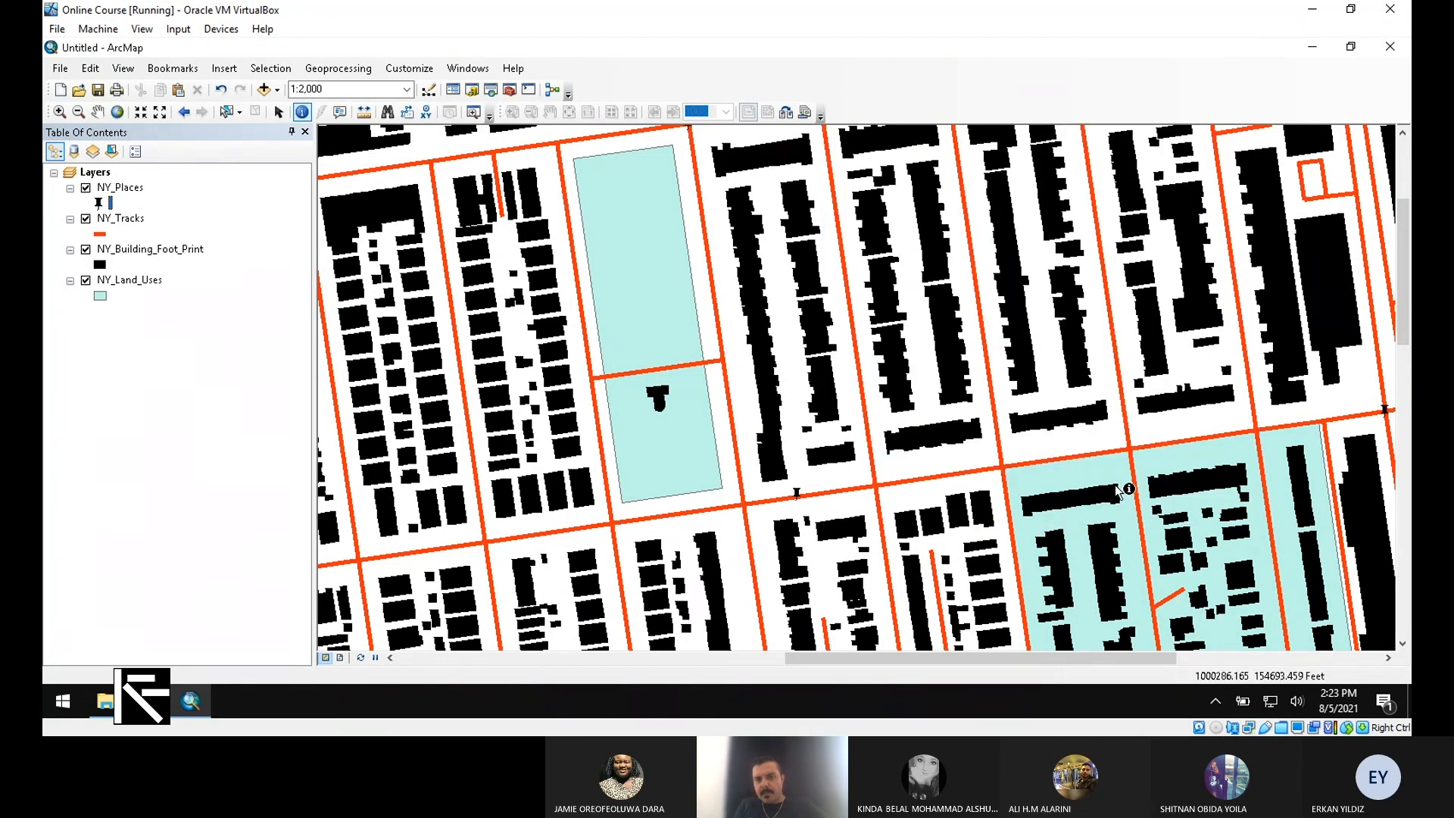
scroll(939, 498, "up", 2)
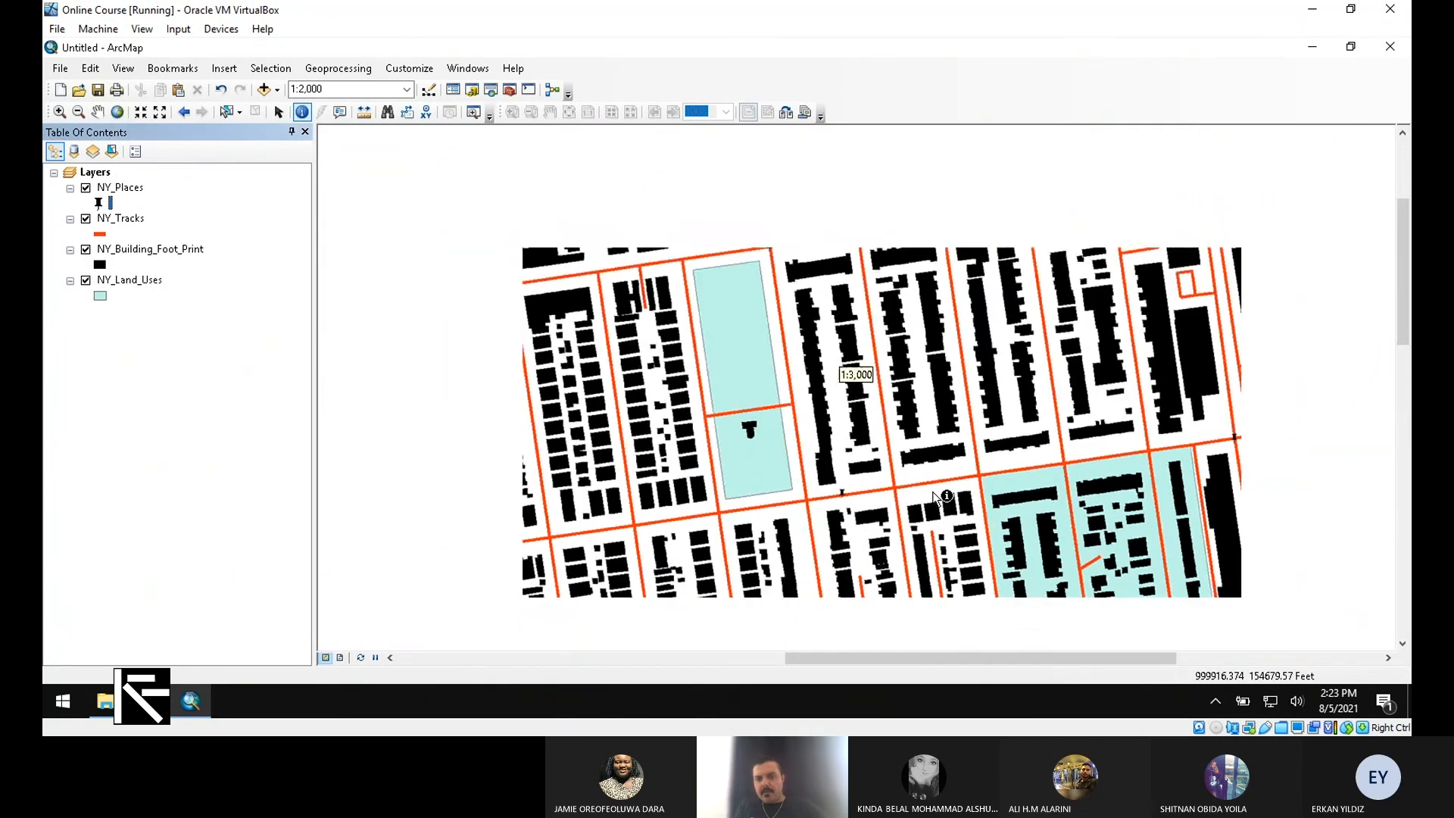
scroll(938, 498, "up", 1)
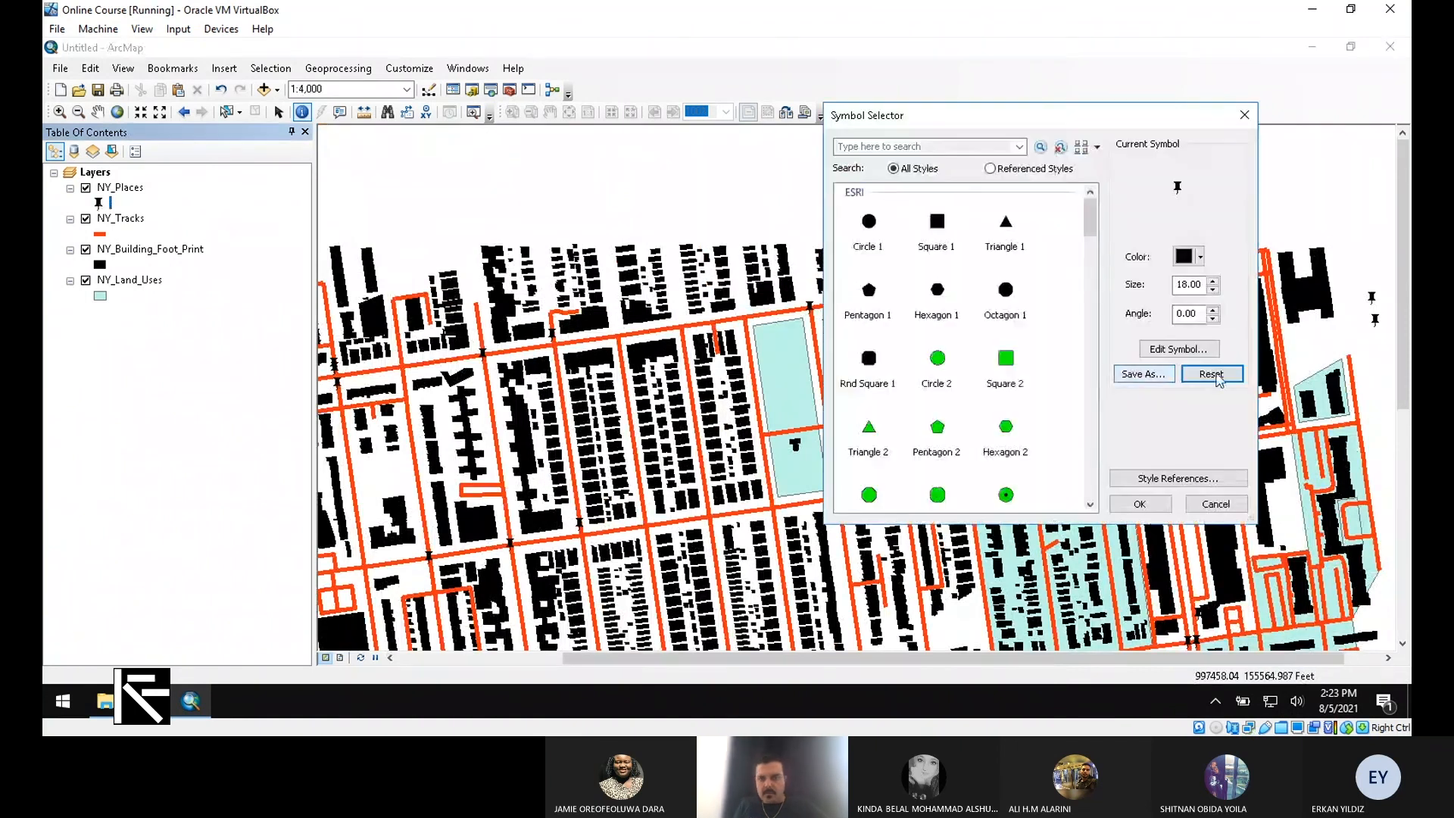
Step: Symbolize the NY_Places layer with the School 1 marker at size 22
scroll(973, 437, "down", 5)
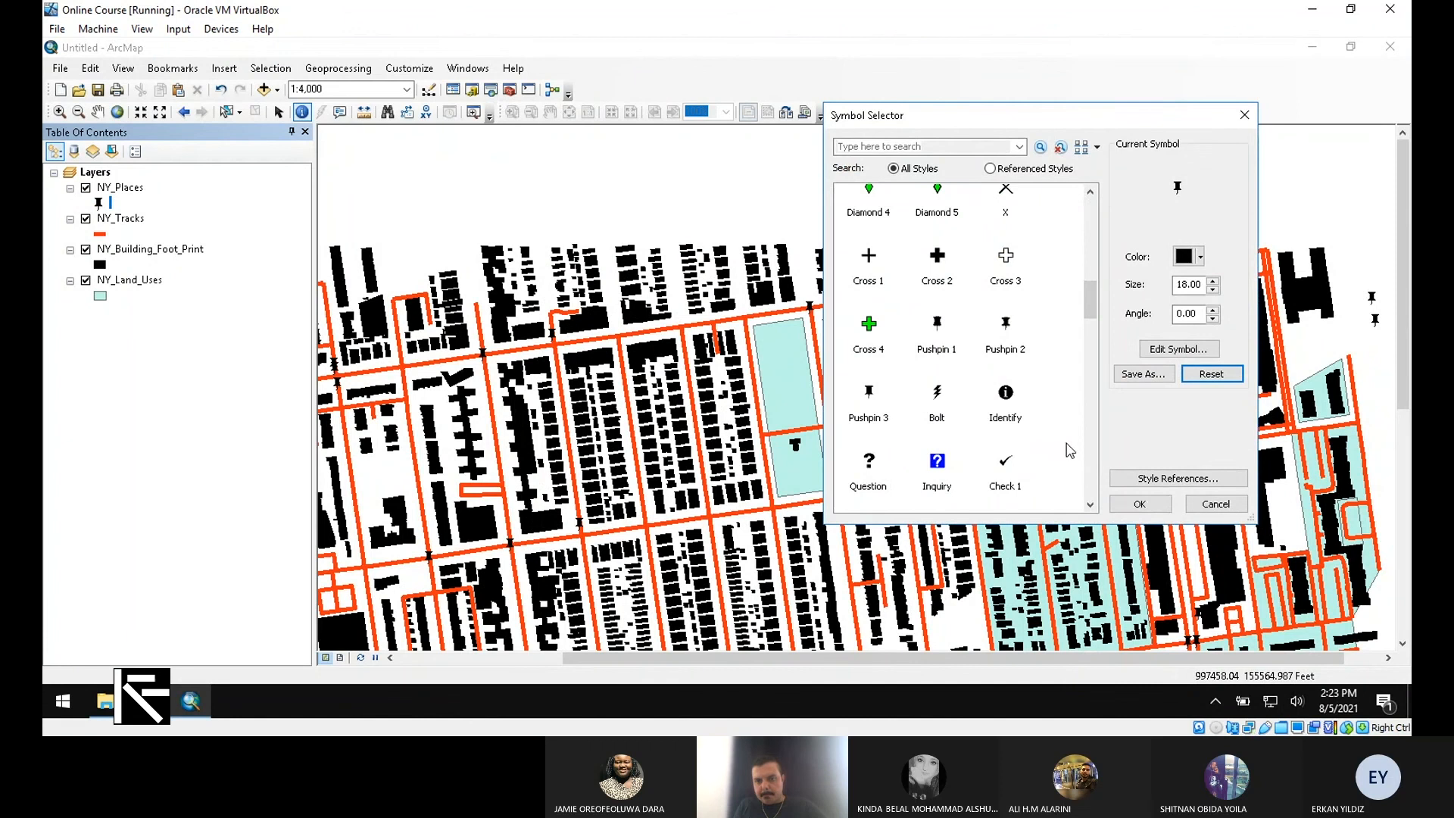
scroll(1048, 413, "down", 15)
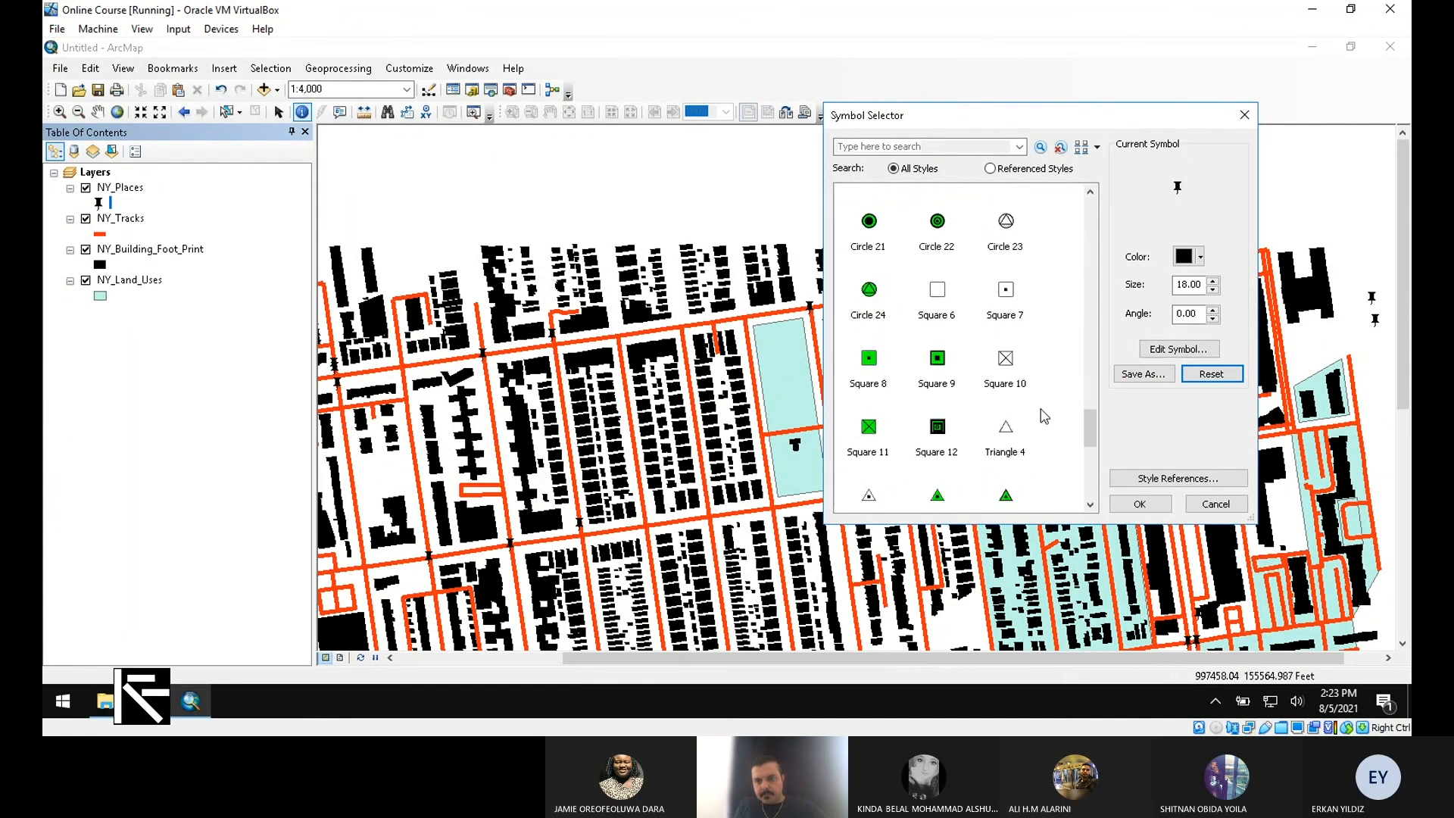
scroll(1045, 415, "down", 5)
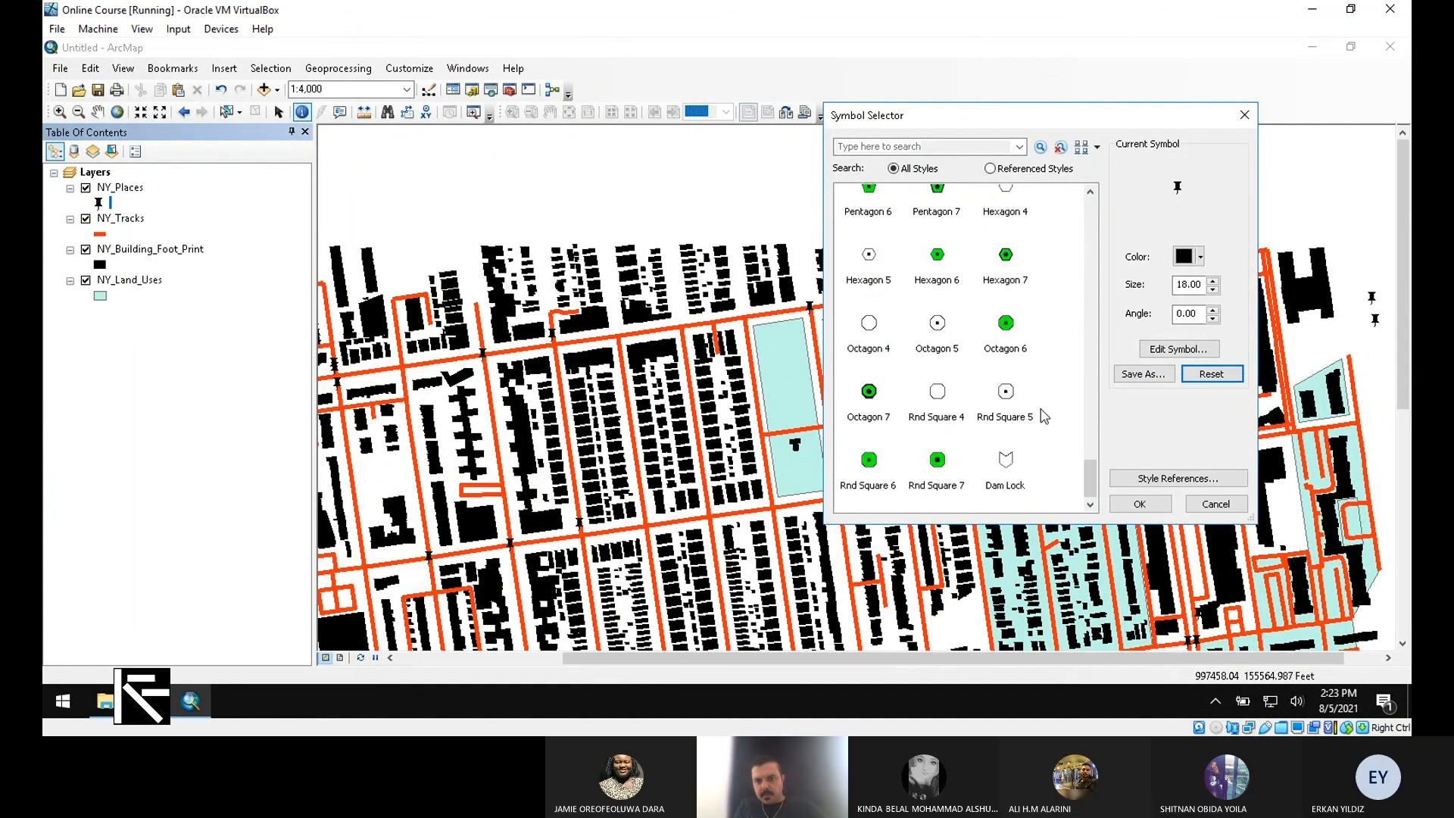
scroll(1045, 414, "up", 8)
scroll(1045, 414, "up", 6)
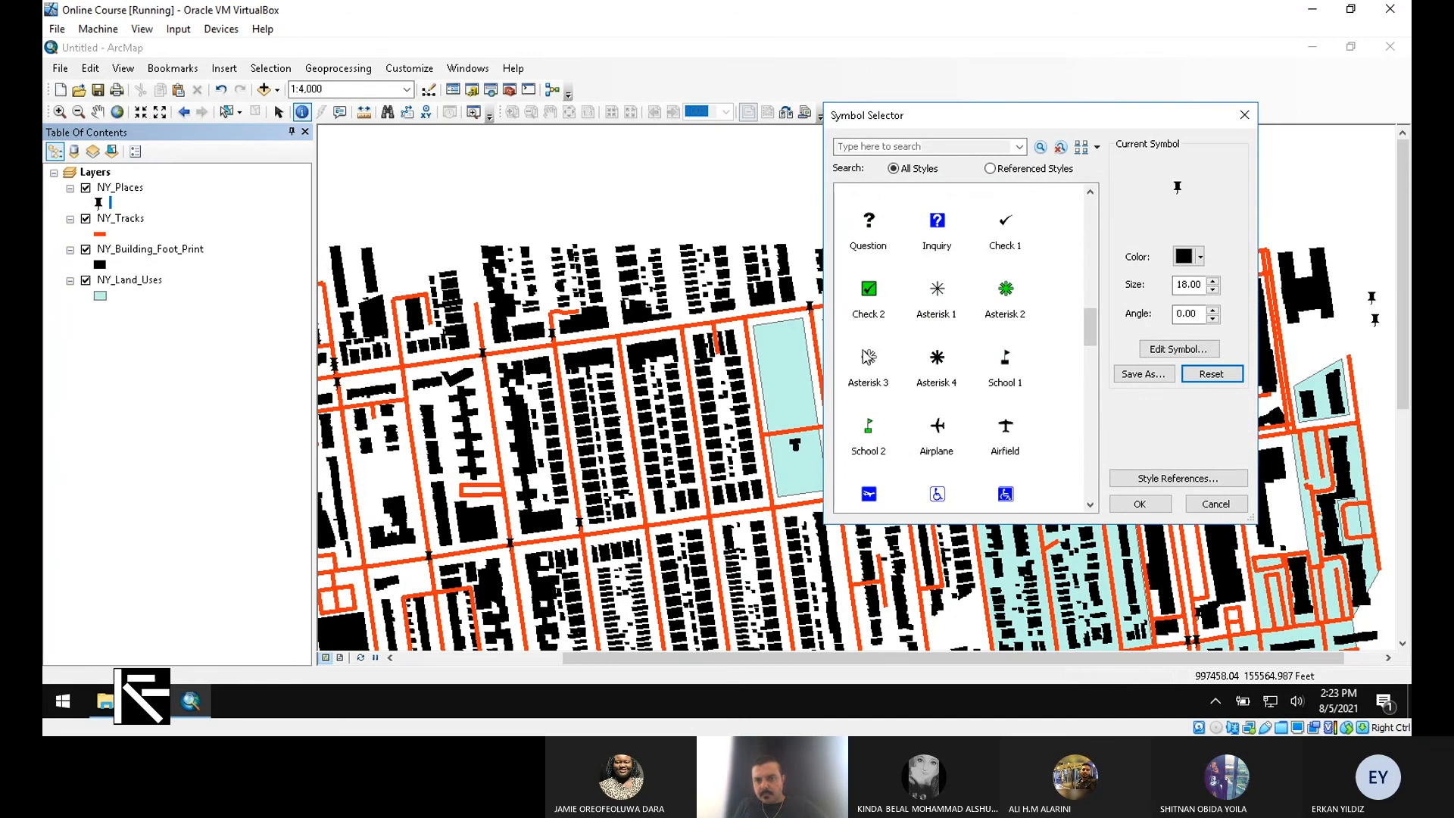
left_click(1003, 354)
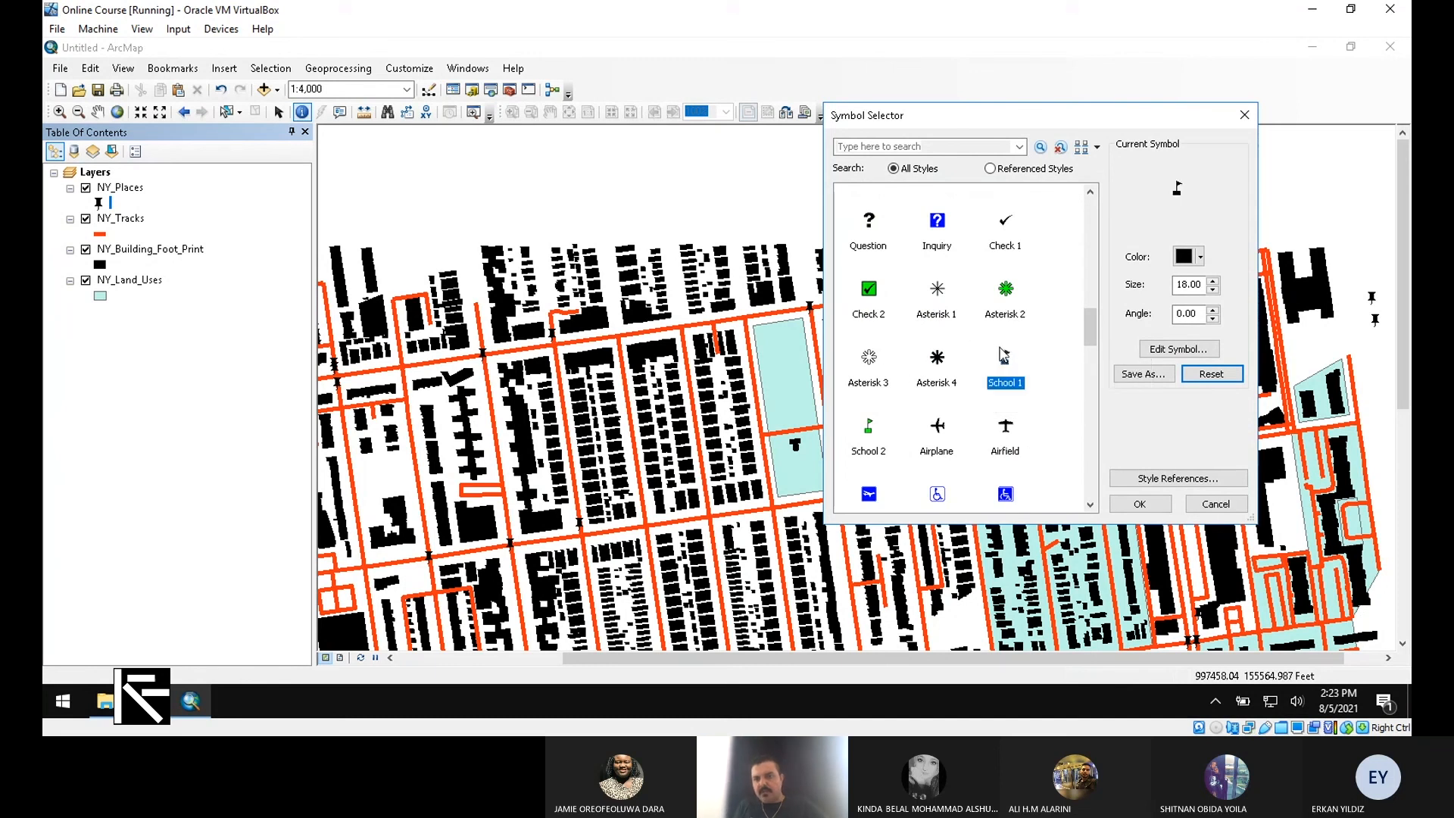
left_click(1213, 280)
left_click(1214, 280)
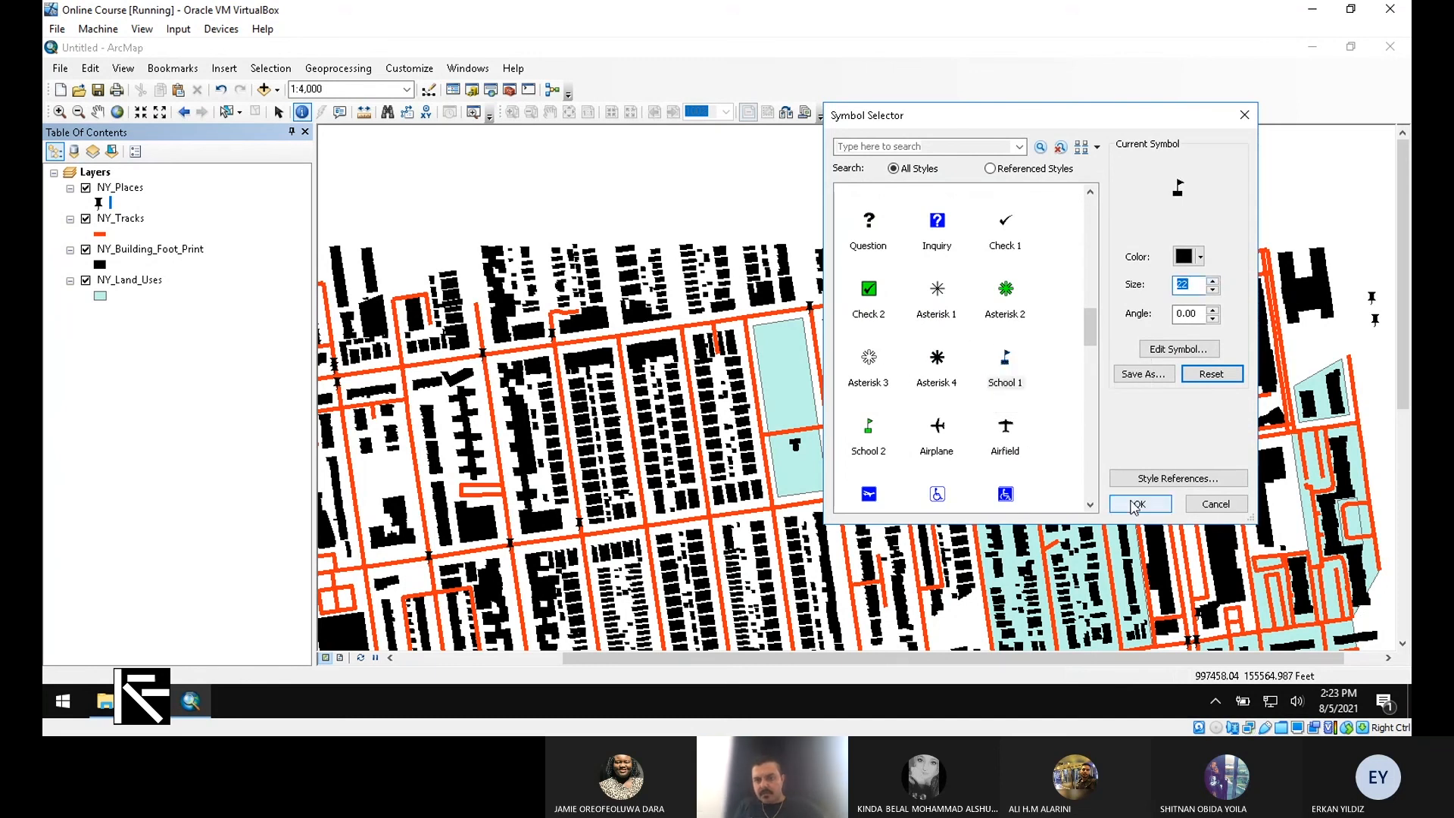
left_click(1118, 505)
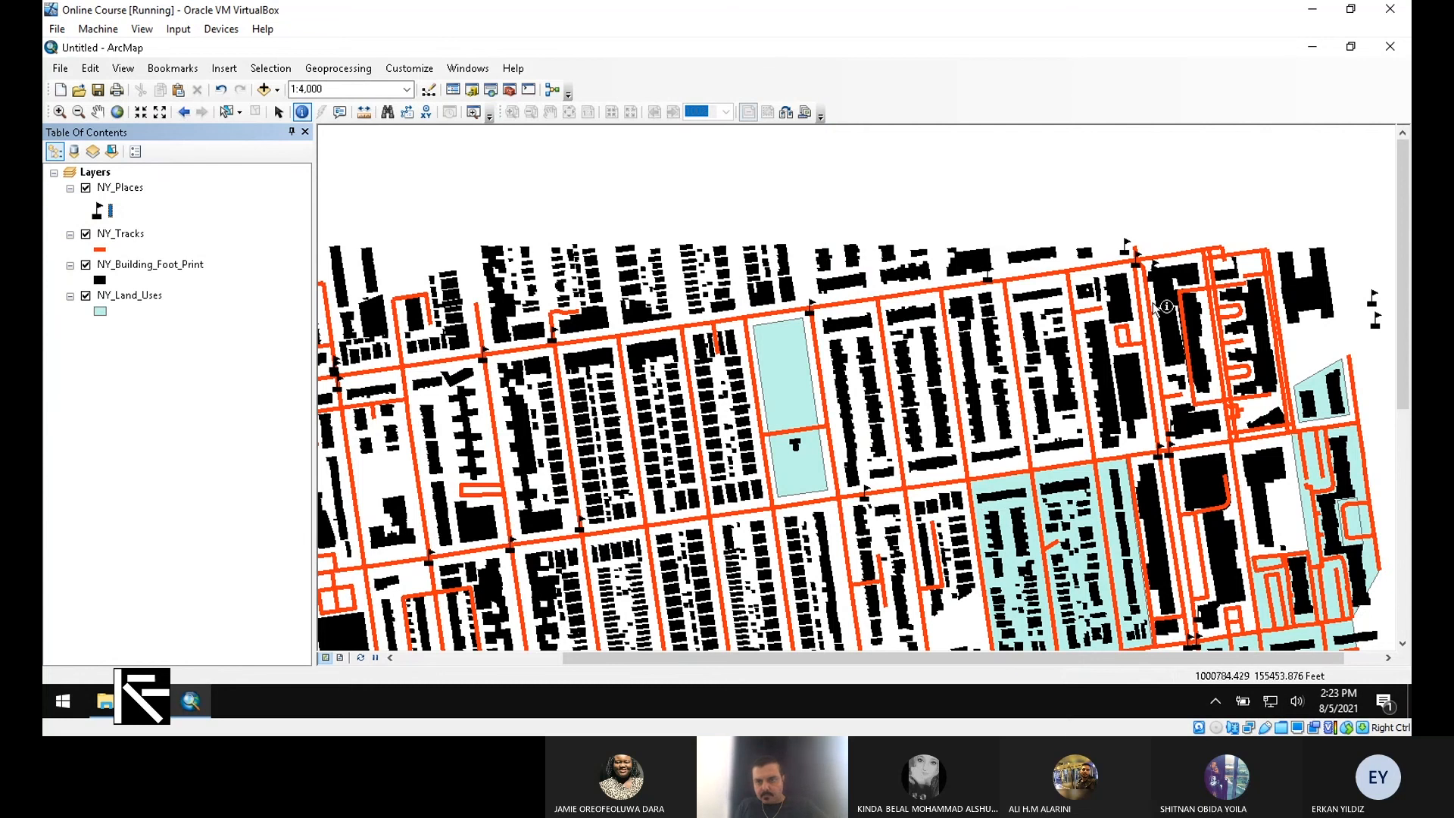
scroll(1330, 313, "up", 2)
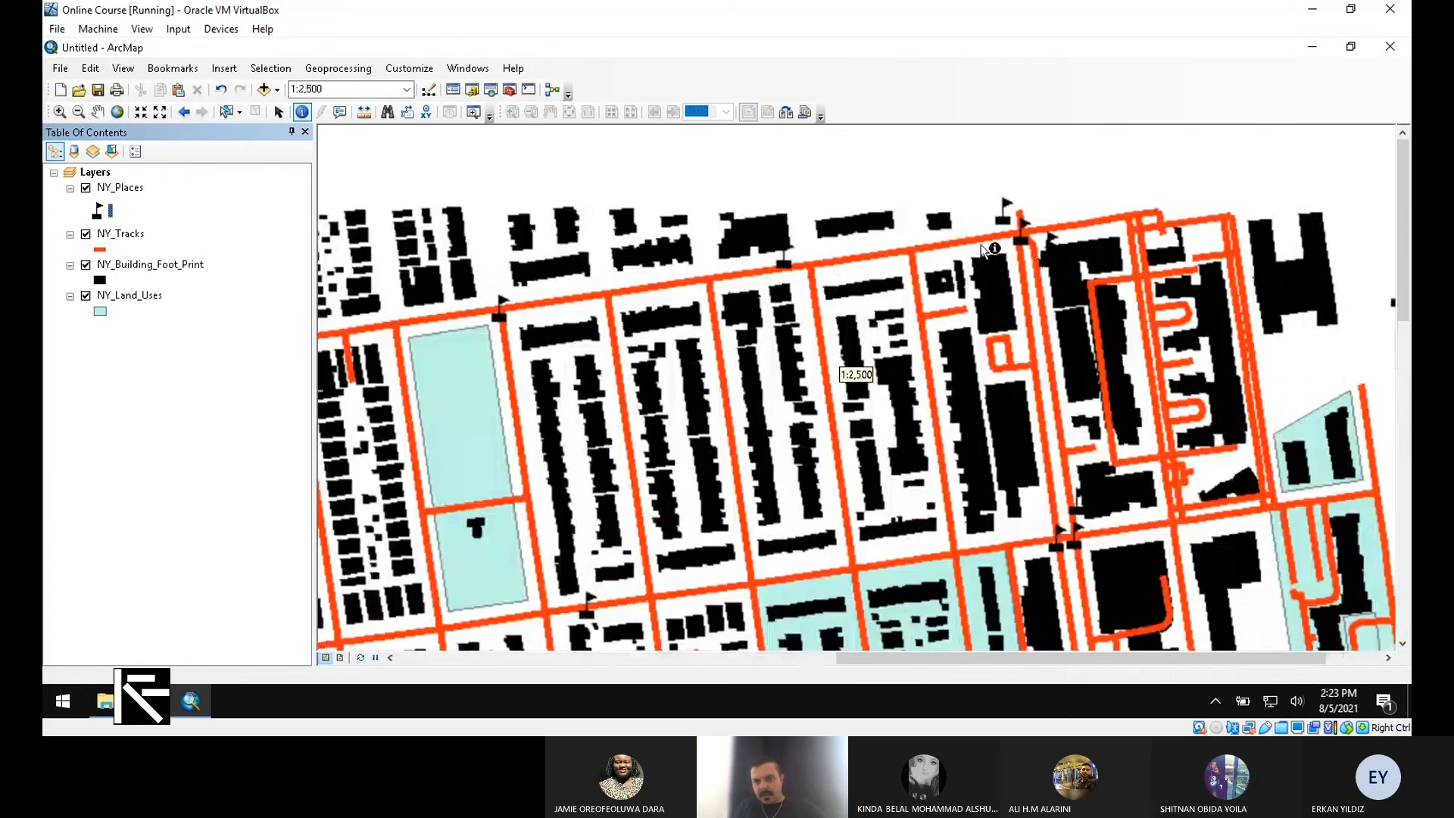
scroll(833, 273, "down", 2)
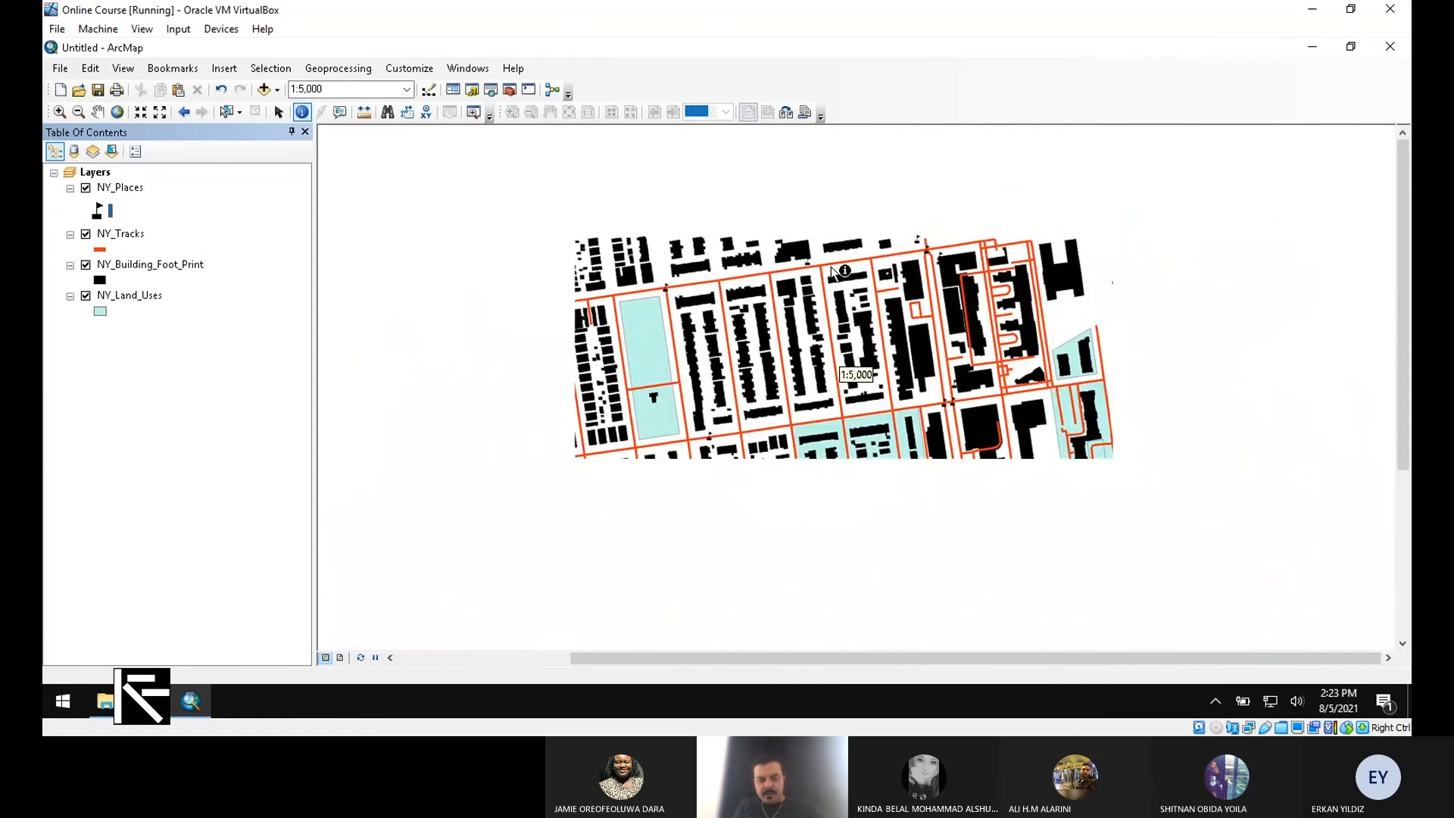
Step: Try the Orchard or Nursery fill symbol on the NY_Land_Uses layer
scroll(878, 303, "up", 1)
scroll(879, 303, "down", 3)
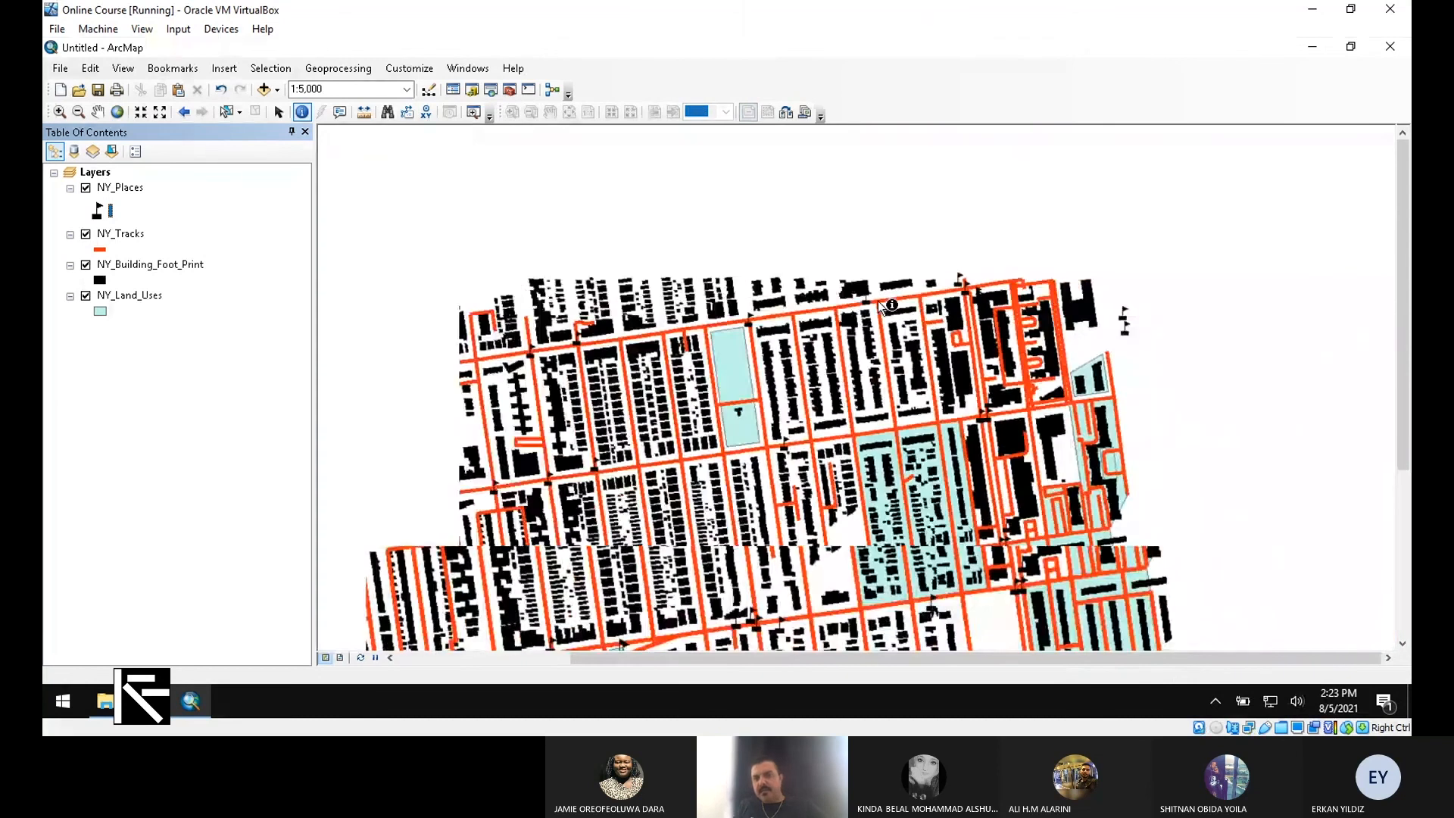
double_click(100, 311)
scroll(1017, 338, "down", 5)
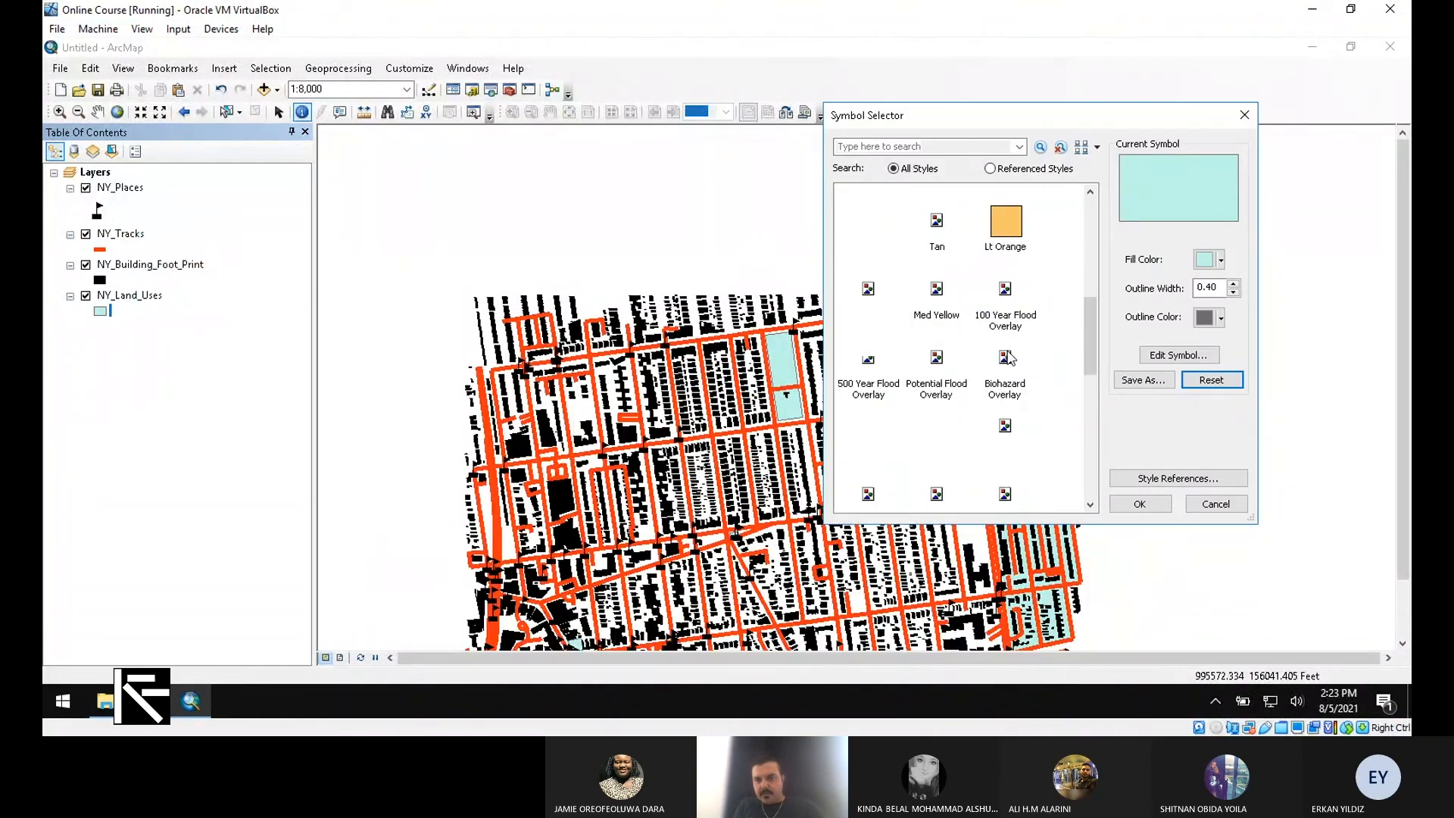
left_click(936, 371)
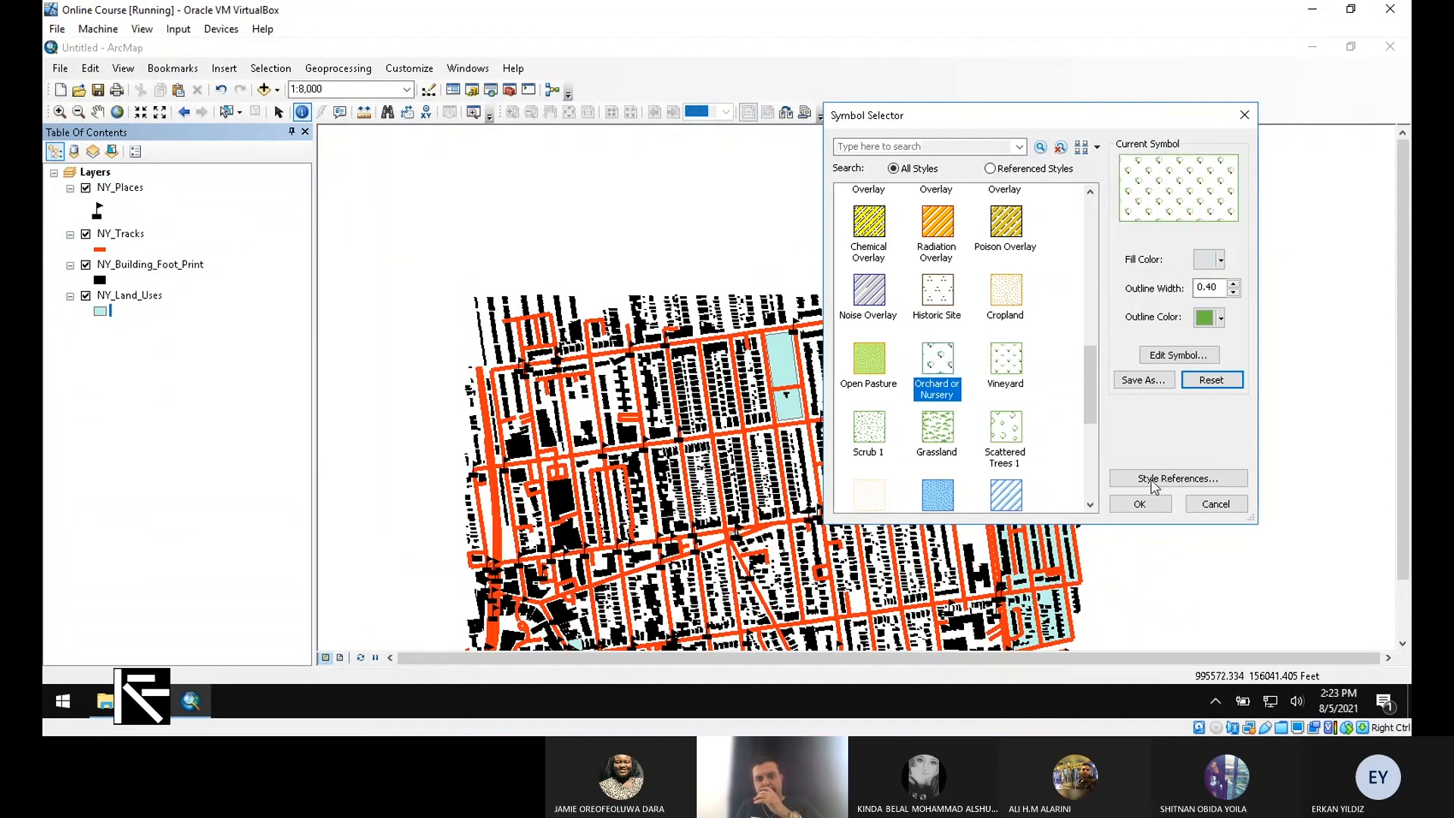
left_click(1150, 504)
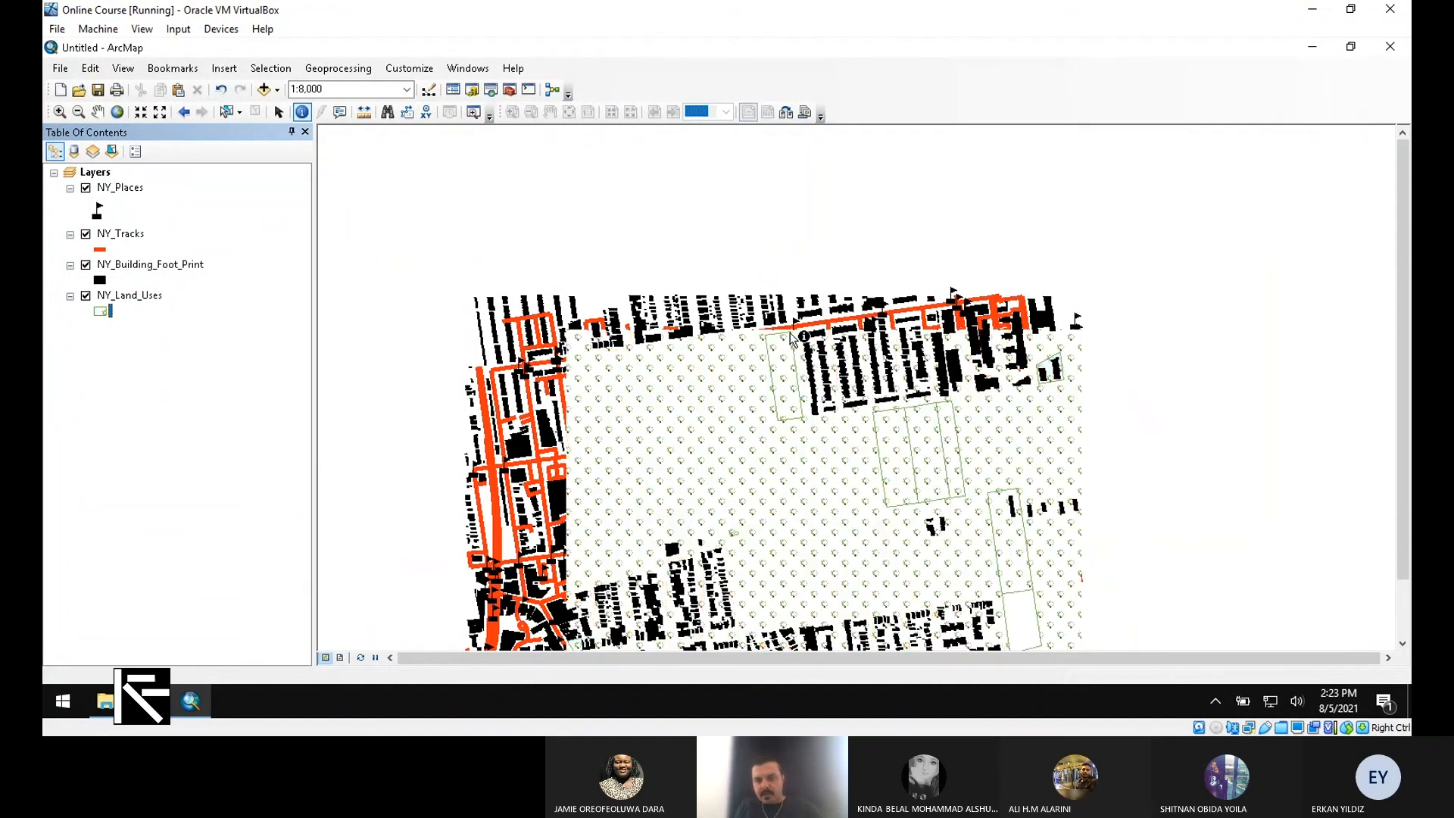
scroll(1024, 587, "down", 2)
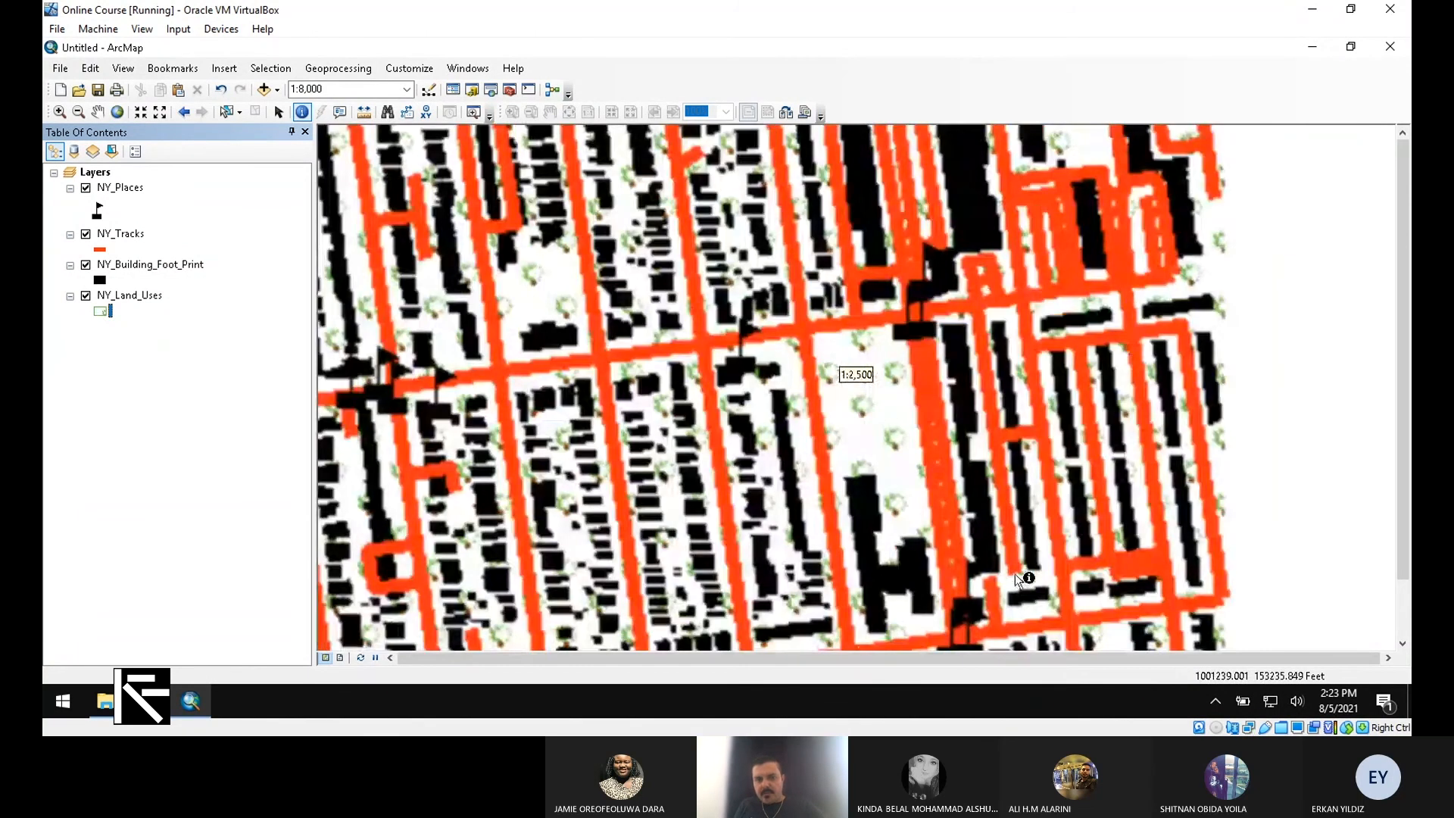
scroll(976, 420, "down", 2)
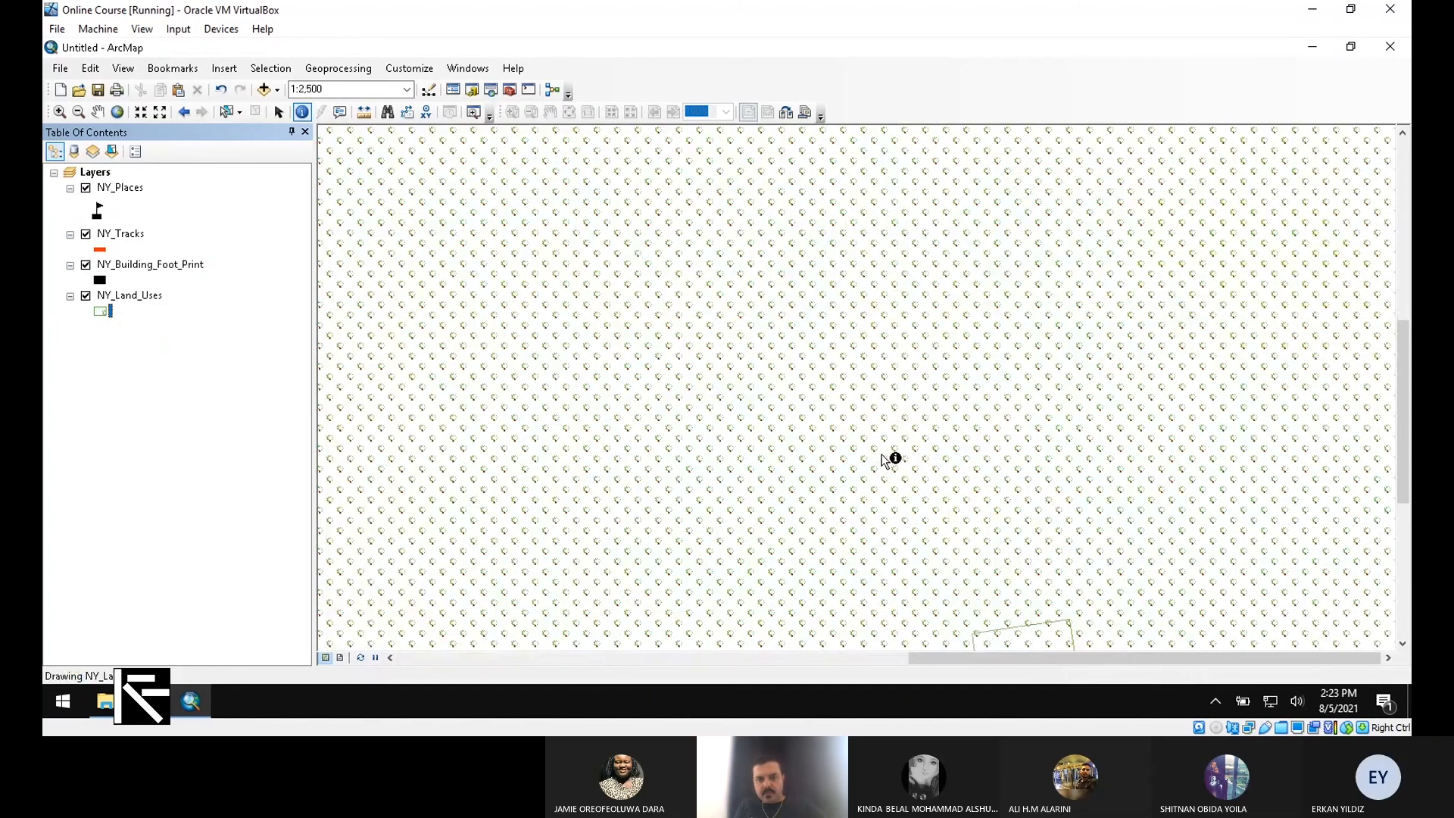
scroll(865, 455, "up", 1)
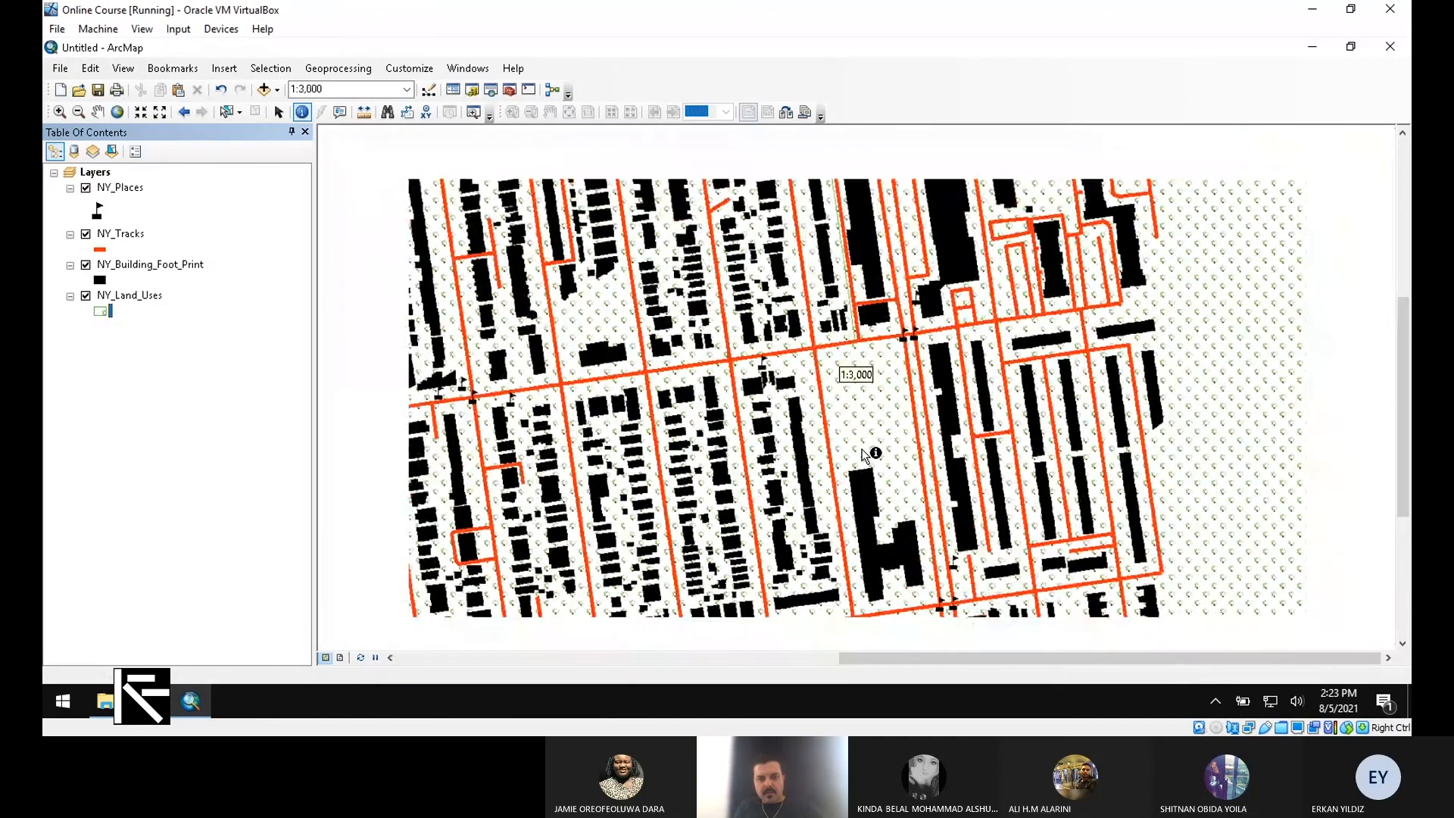
scroll(830, 447, "up", 1)
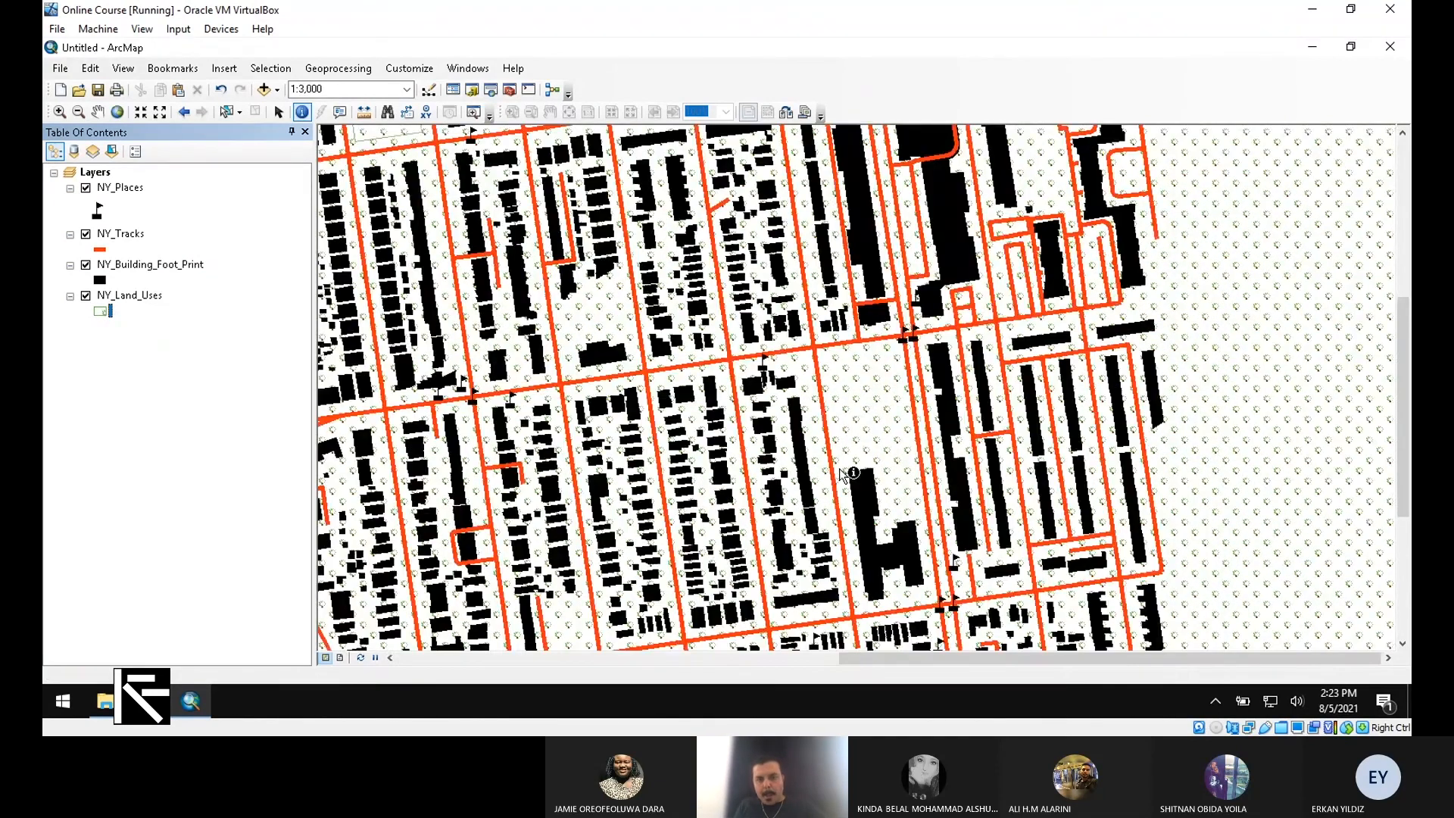
scroll(853, 507, "up", 1)
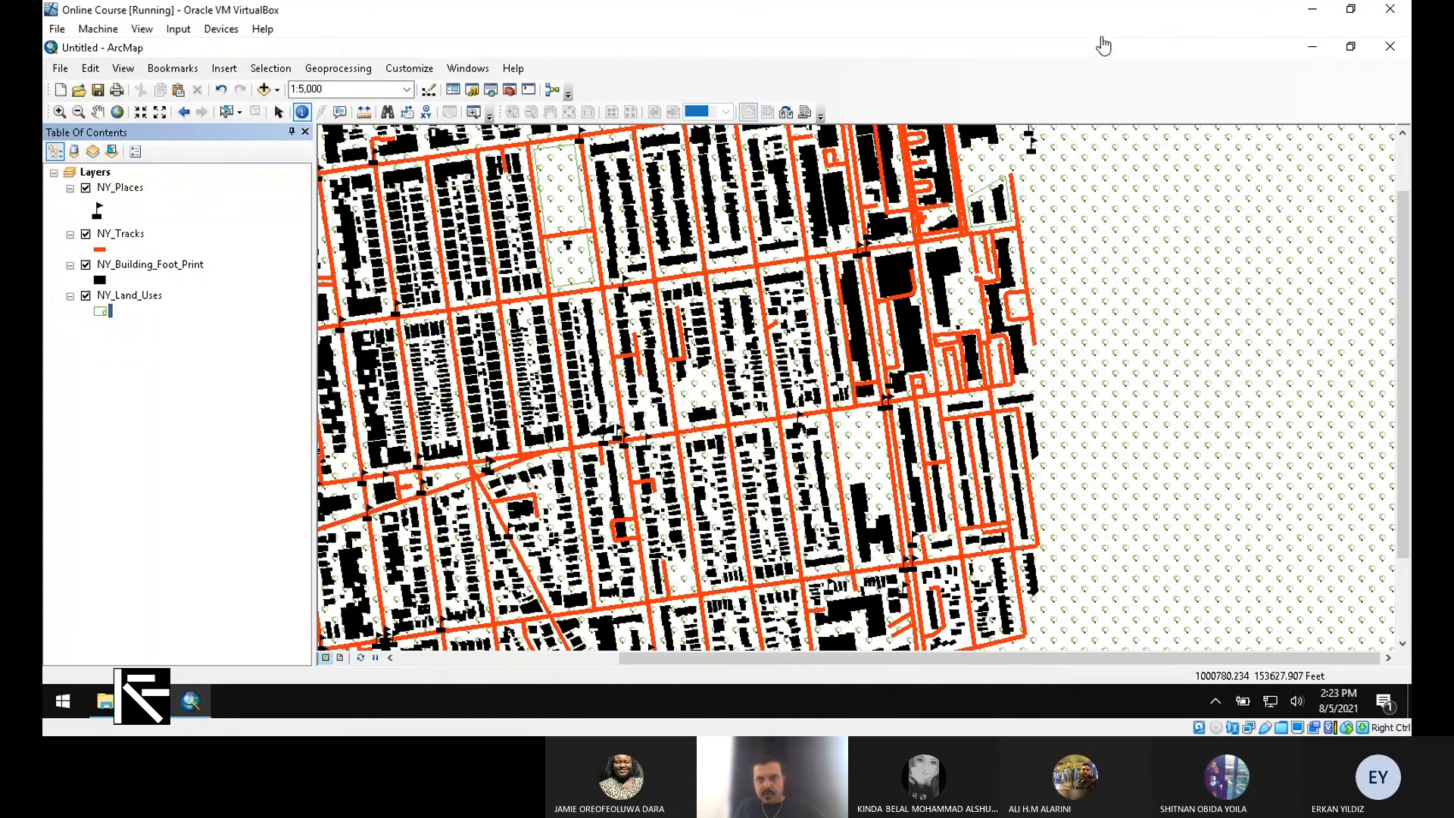
Step: Try the Grassland fill symbol on the NY_Land_Uses layer
left_click(102, 311)
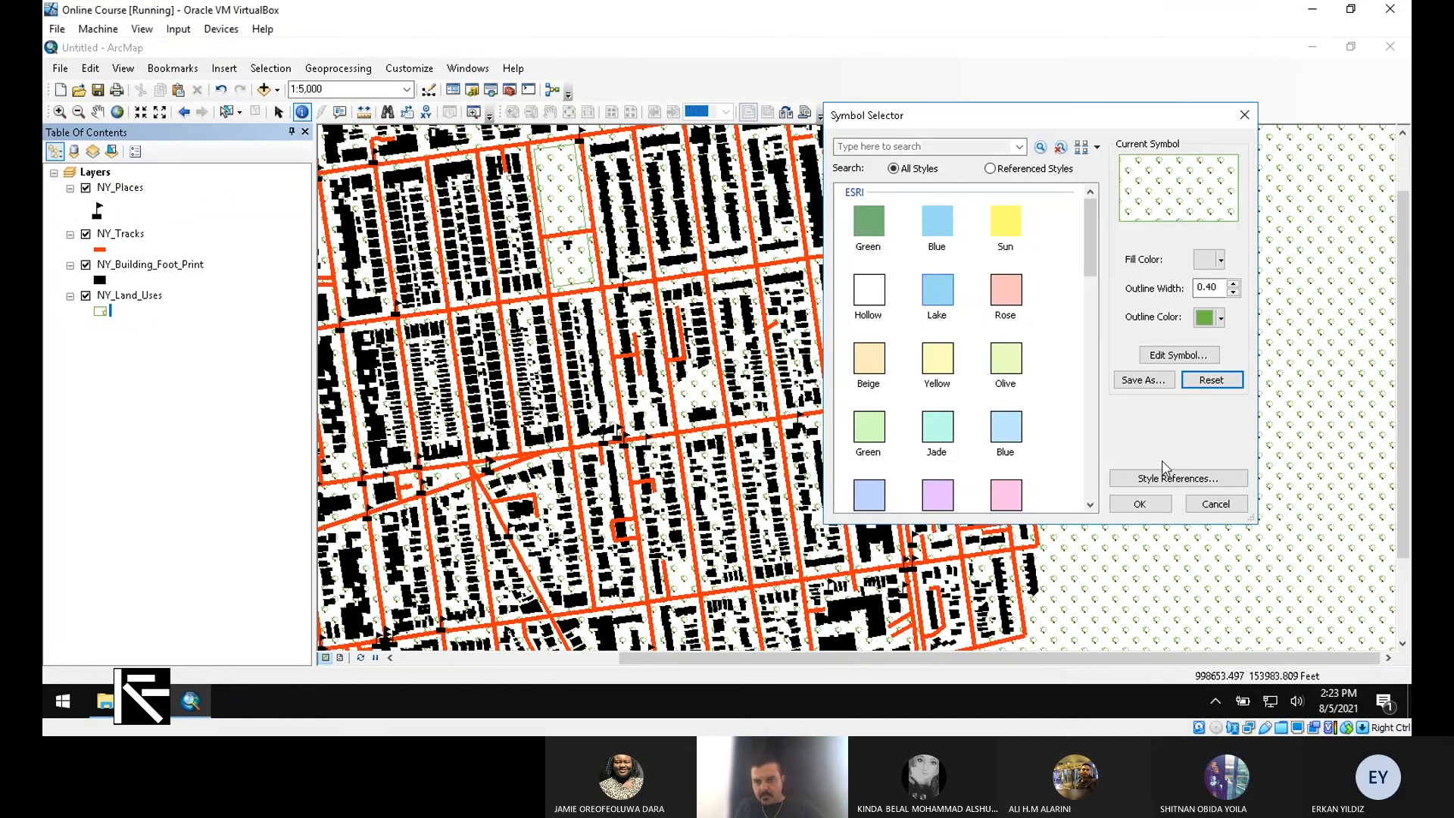
scroll(999, 348, "down", 5)
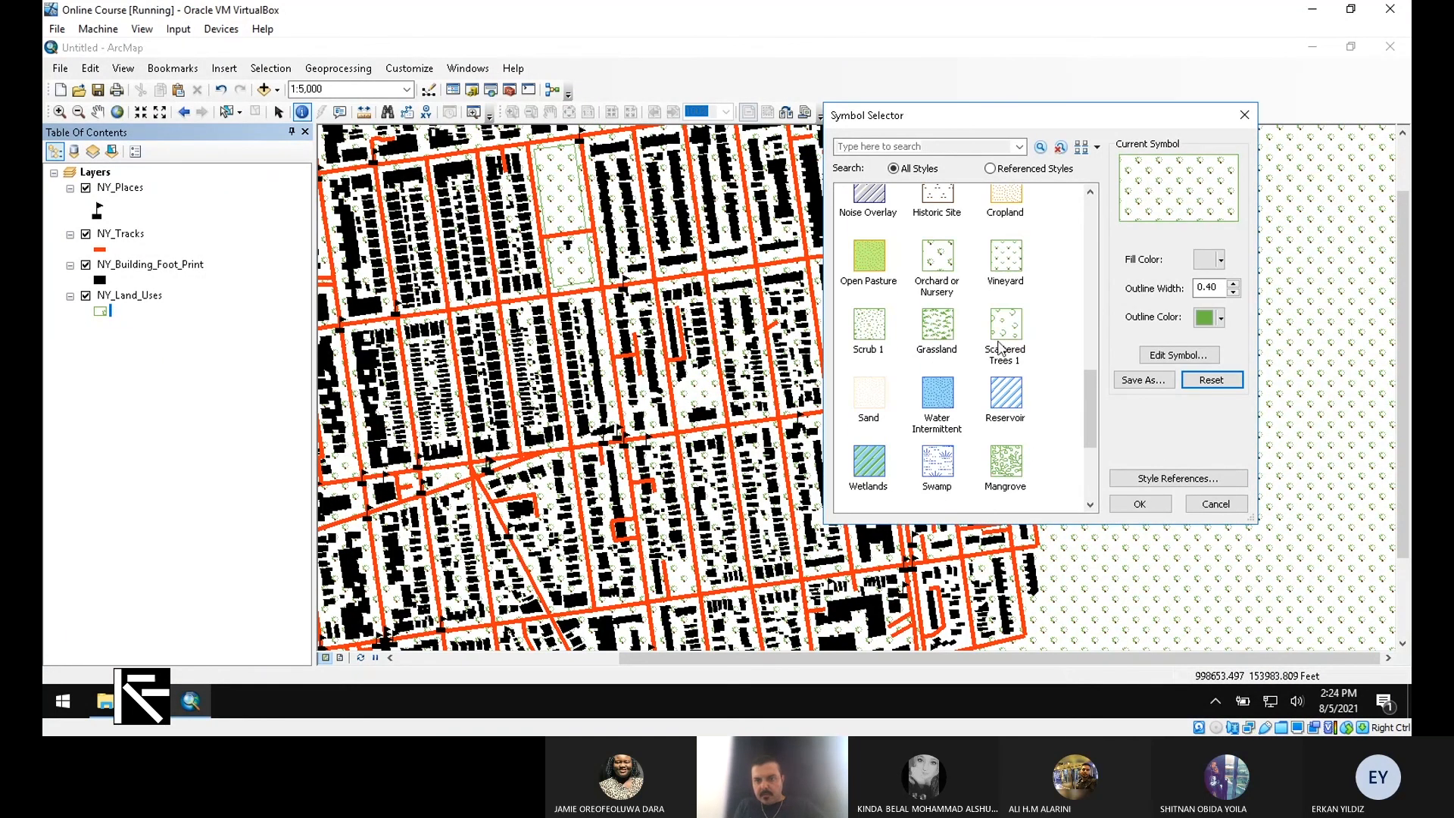
left_click(935, 318)
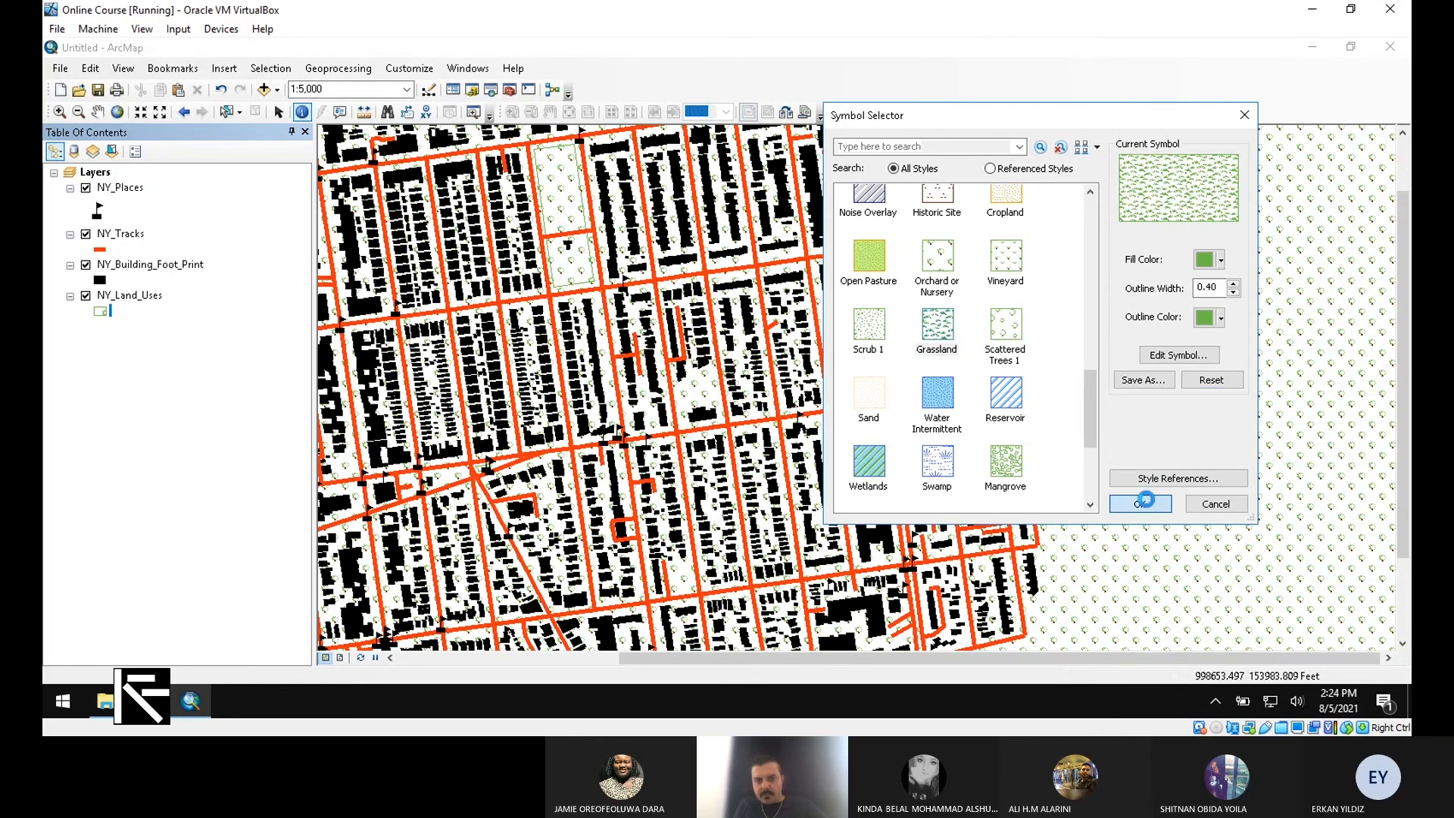
left_click(1143, 504)
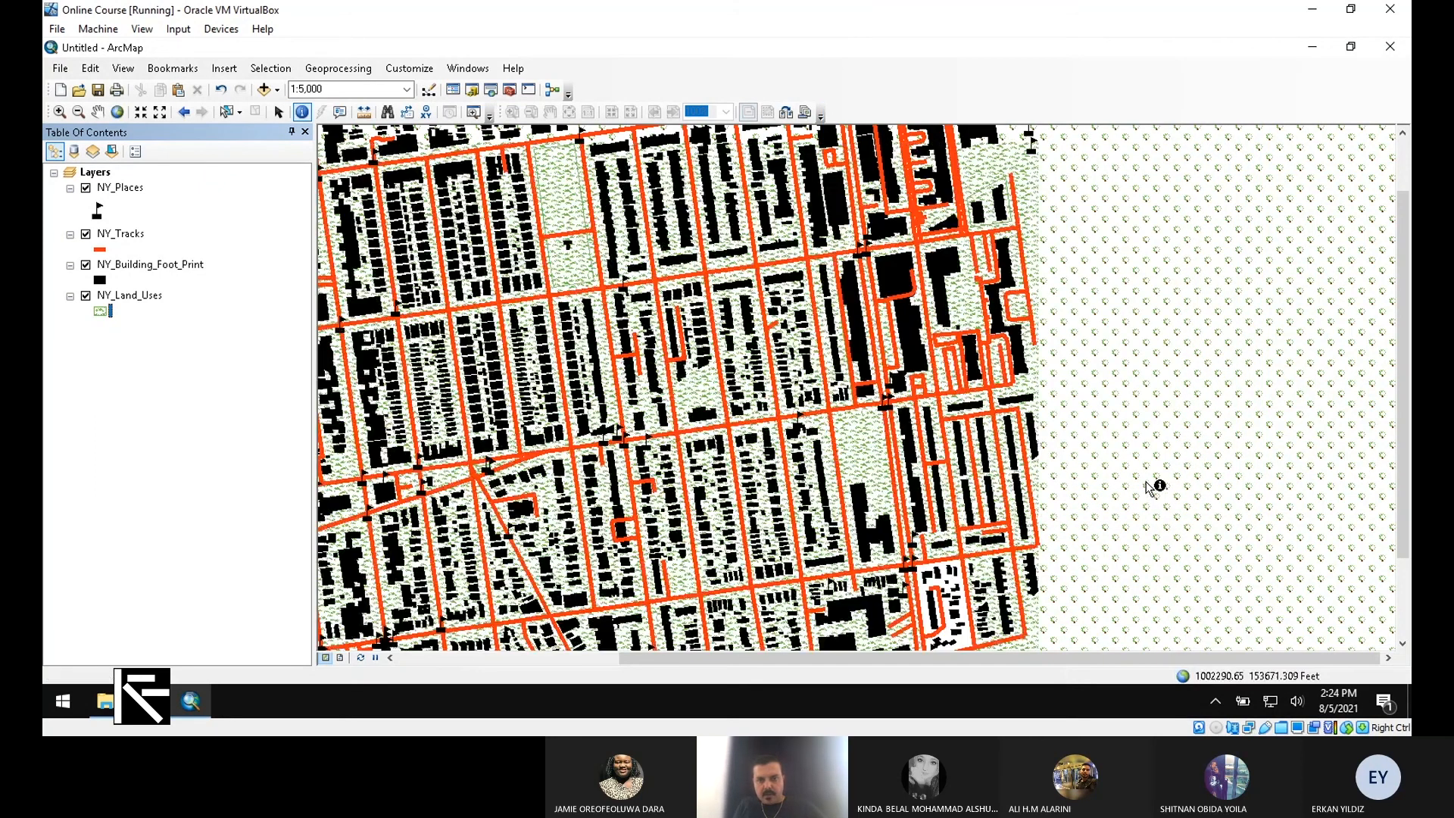
scroll(1015, 476, "down", 2)
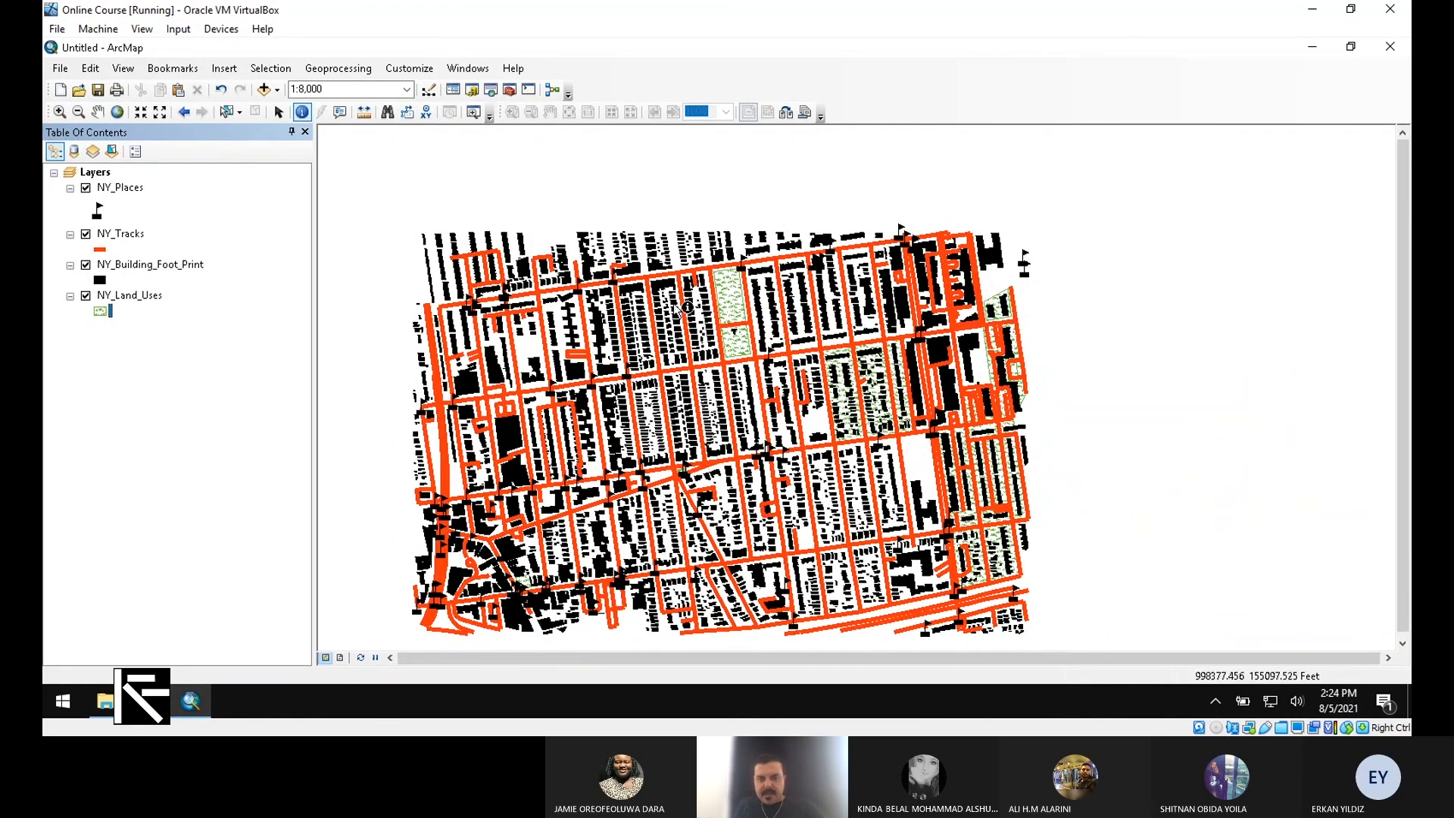
Step: Symbolize the NY_Land_Uses layer with the Snowfield/Ice fill symbol
left_click(95, 311)
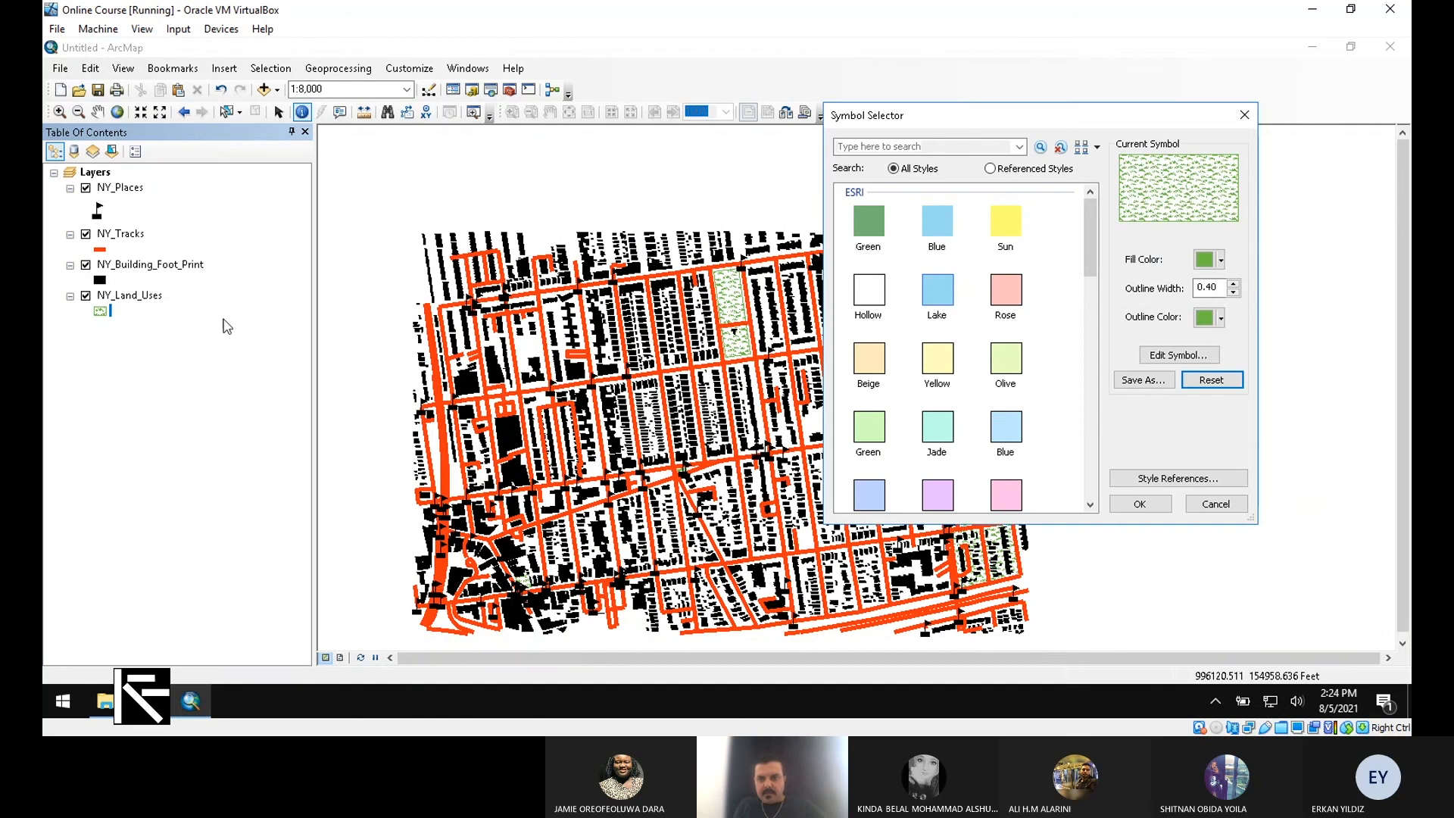
scroll(1066, 393, "down", 10)
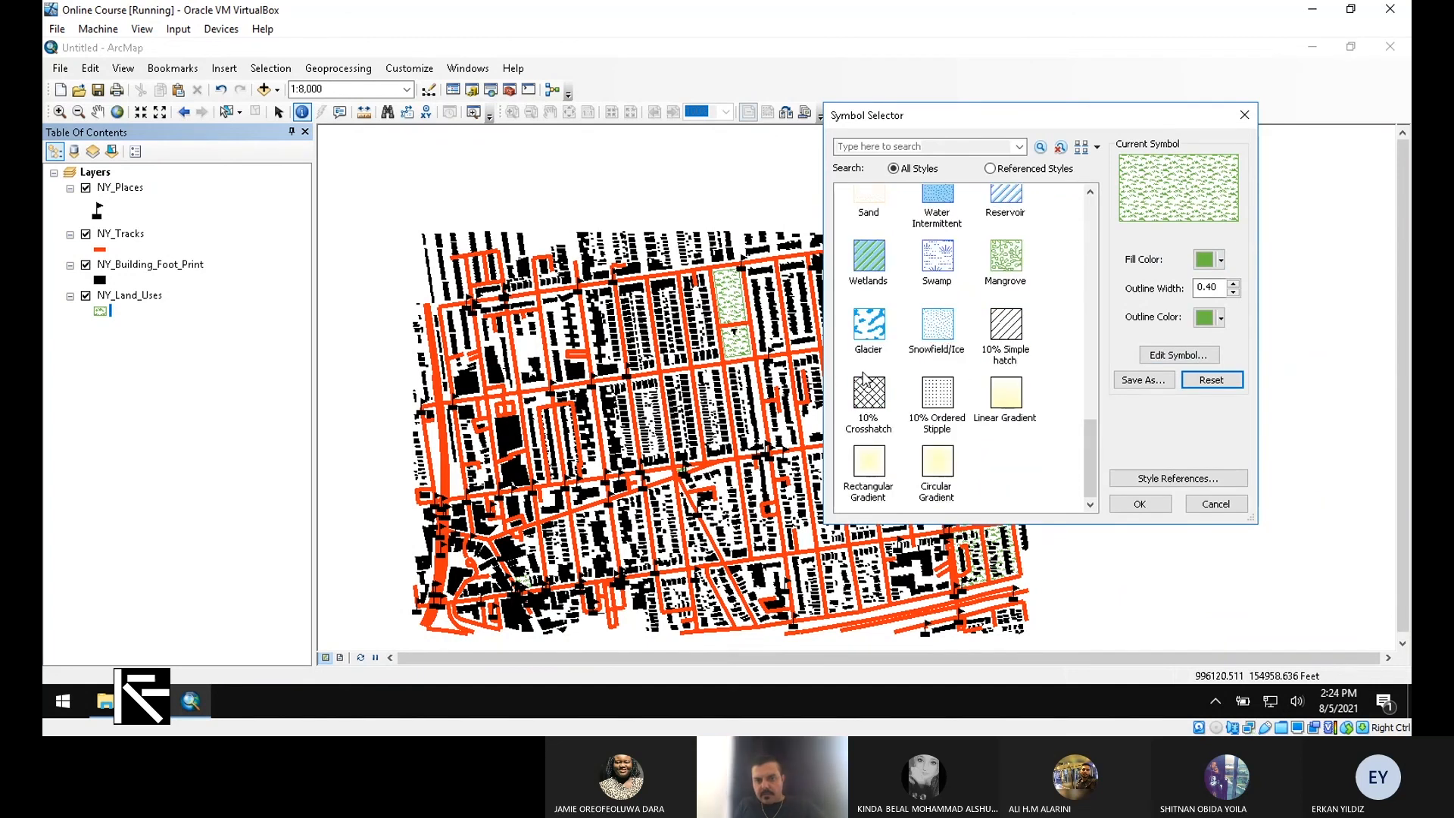
left_click(938, 324)
left_click(1140, 503)
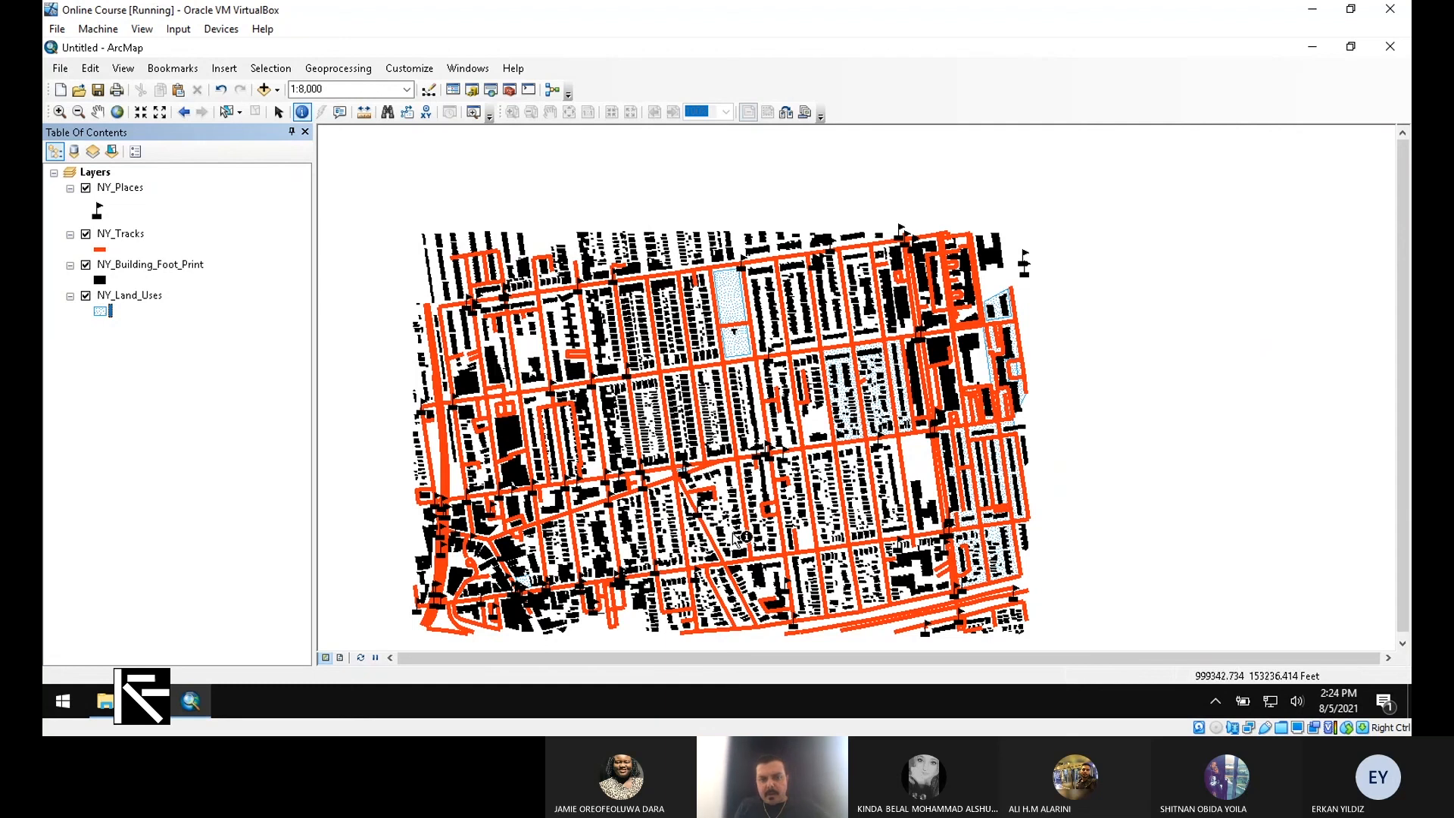
scroll(710, 571, "up", 2)
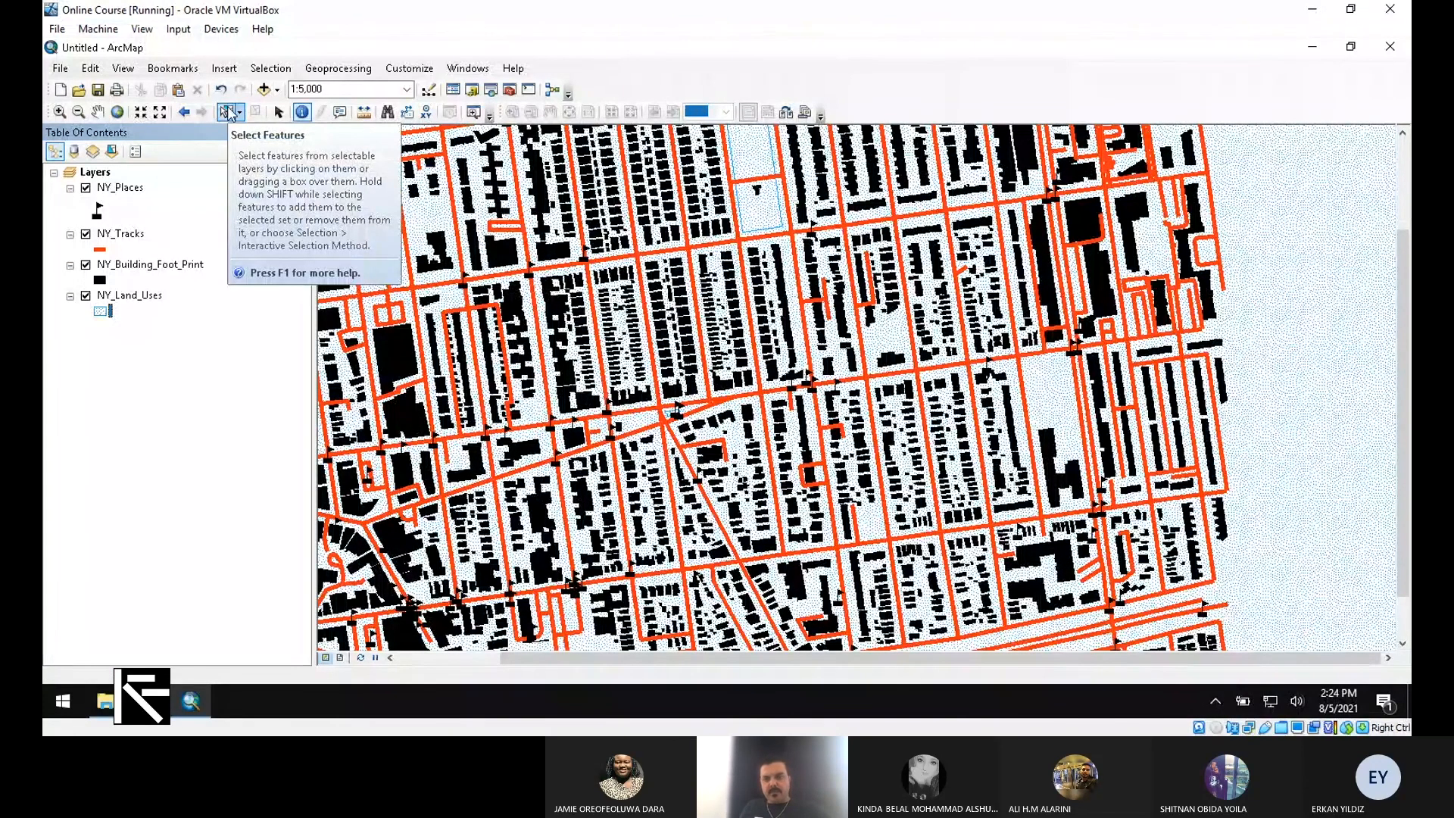
Step: Hide the NY_Land_Uses, NY_Tracks and NY_Places layers so that only the building footprints are drawn
left_click(85, 296)
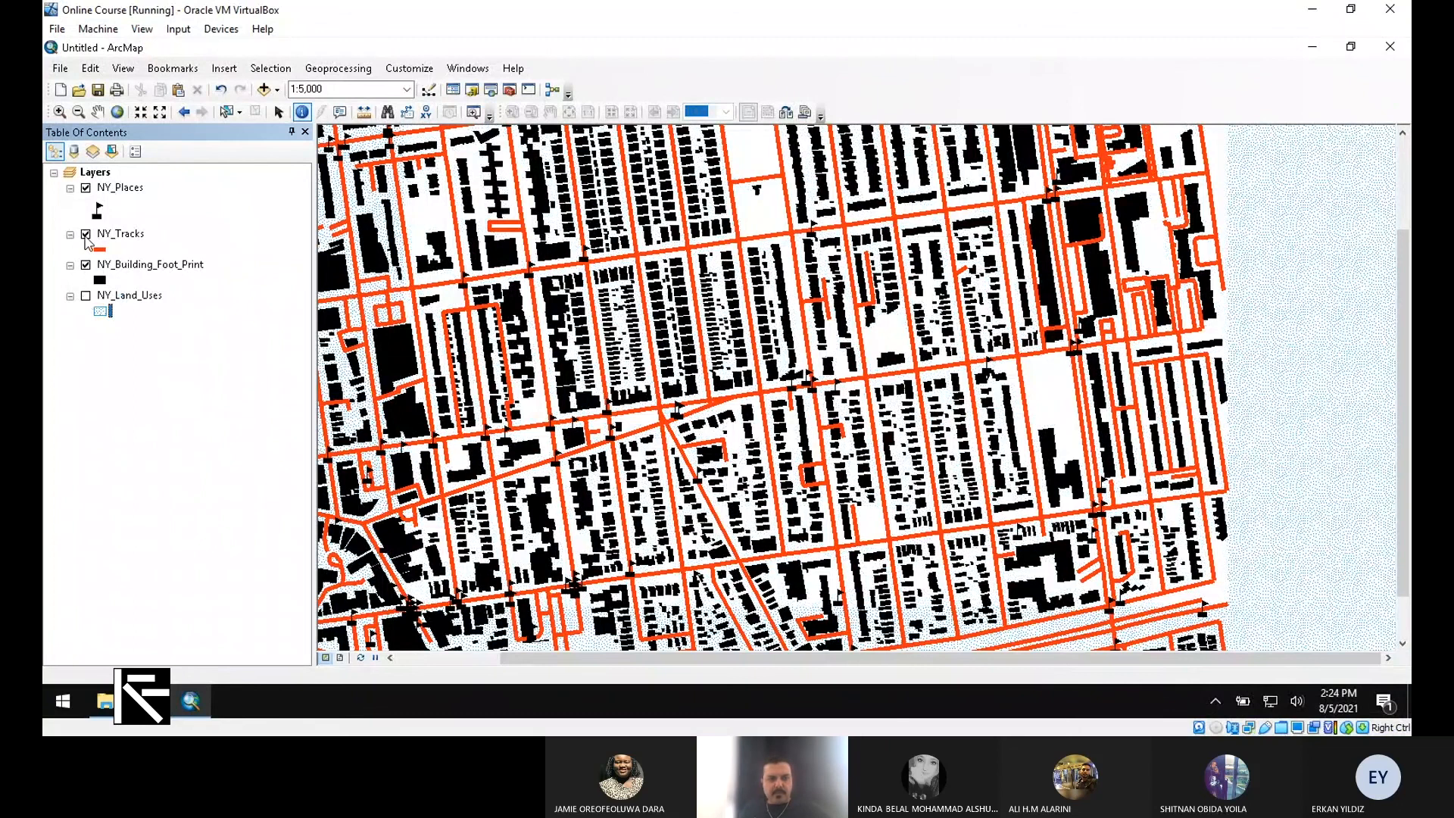
left_click(86, 234)
left_click(86, 188)
scroll(589, 500, "down", 2)
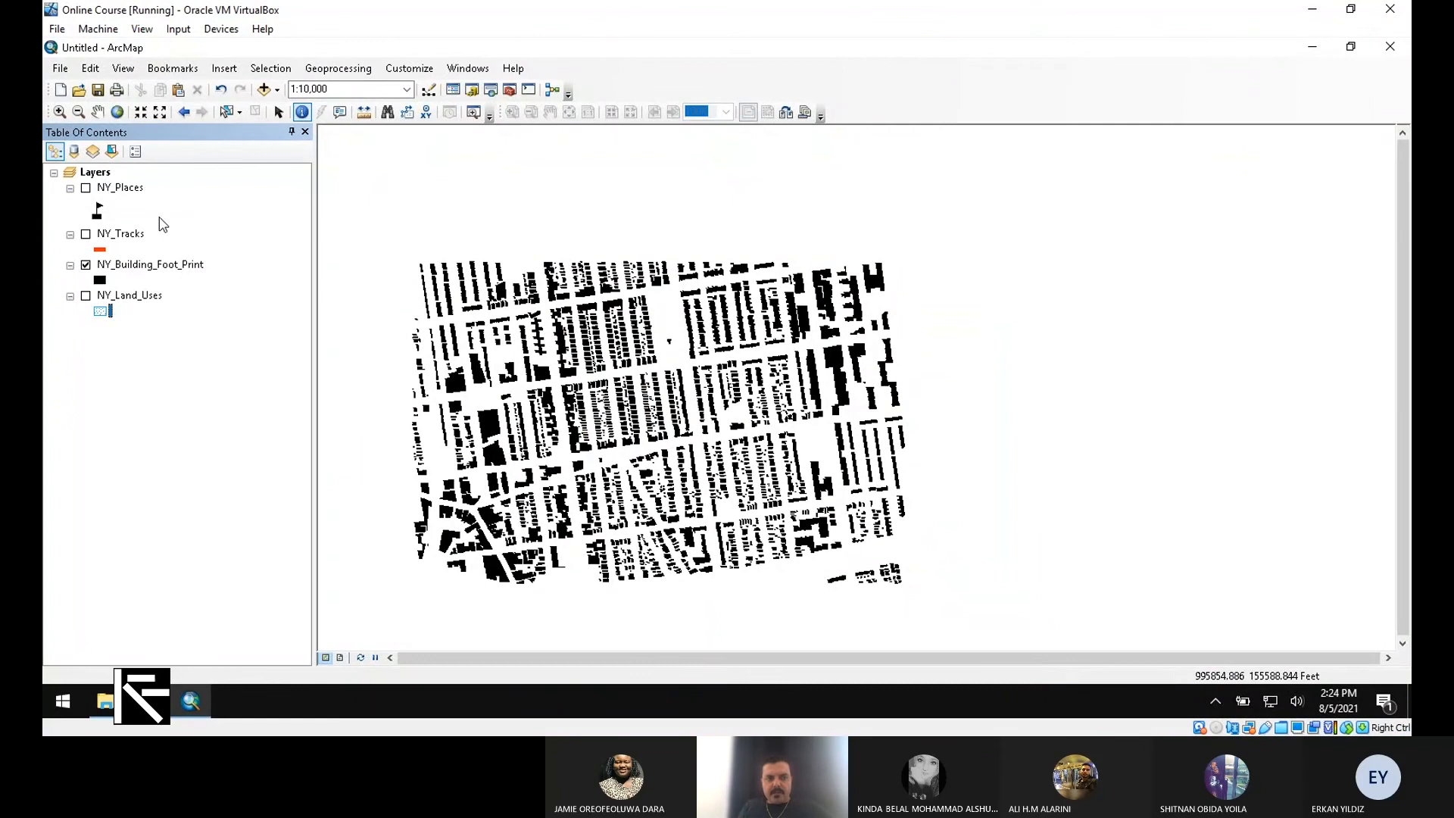
Step: Select the northeastern building footprints by rectangle, and replace that selection with the north-central blocks by polygon
left_click(226, 112)
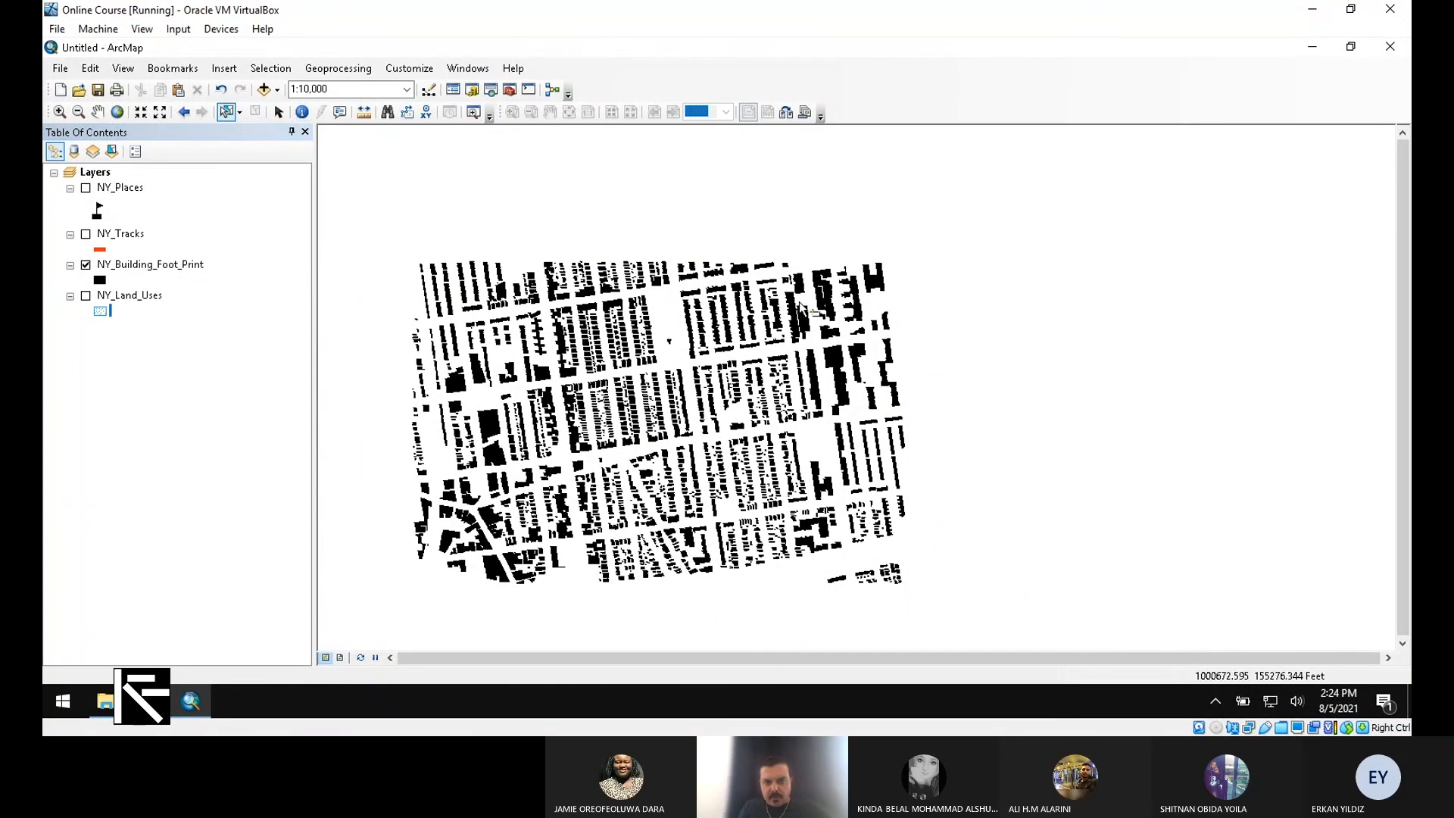
left_click_drag(933, 255, 771, 370)
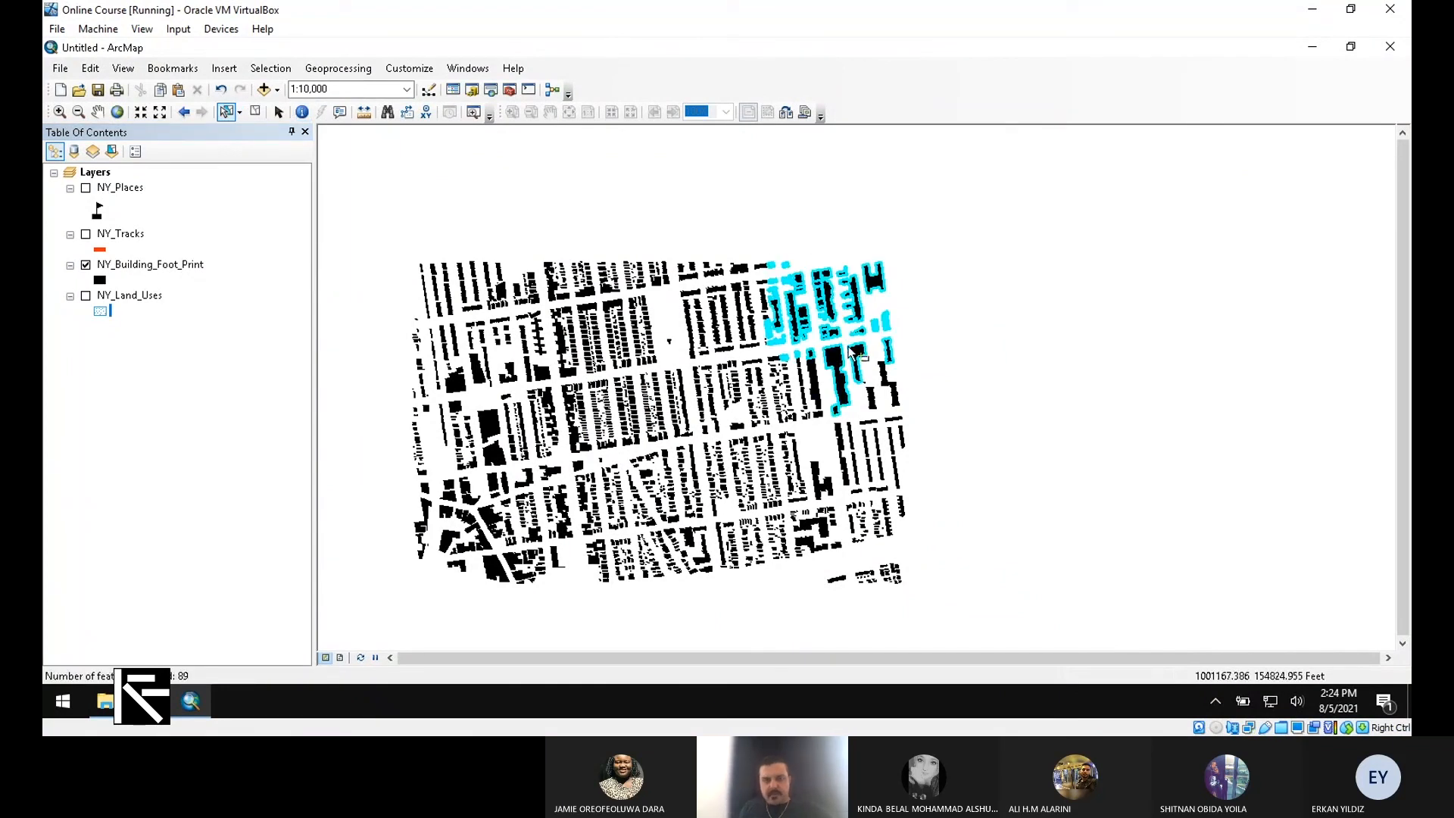
left_click(239, 112)
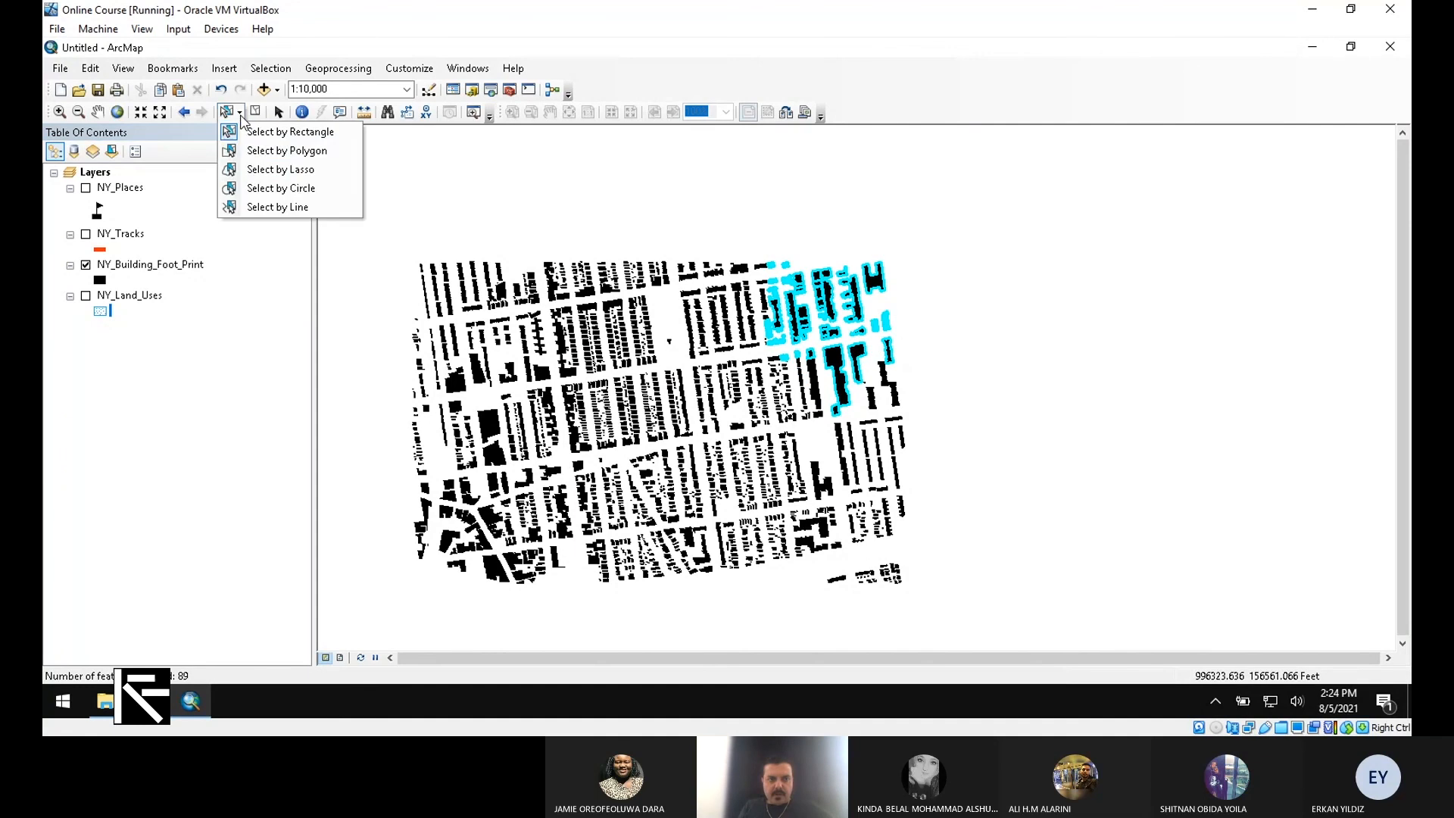
left_click(326, 153)
left_click(715, 244)
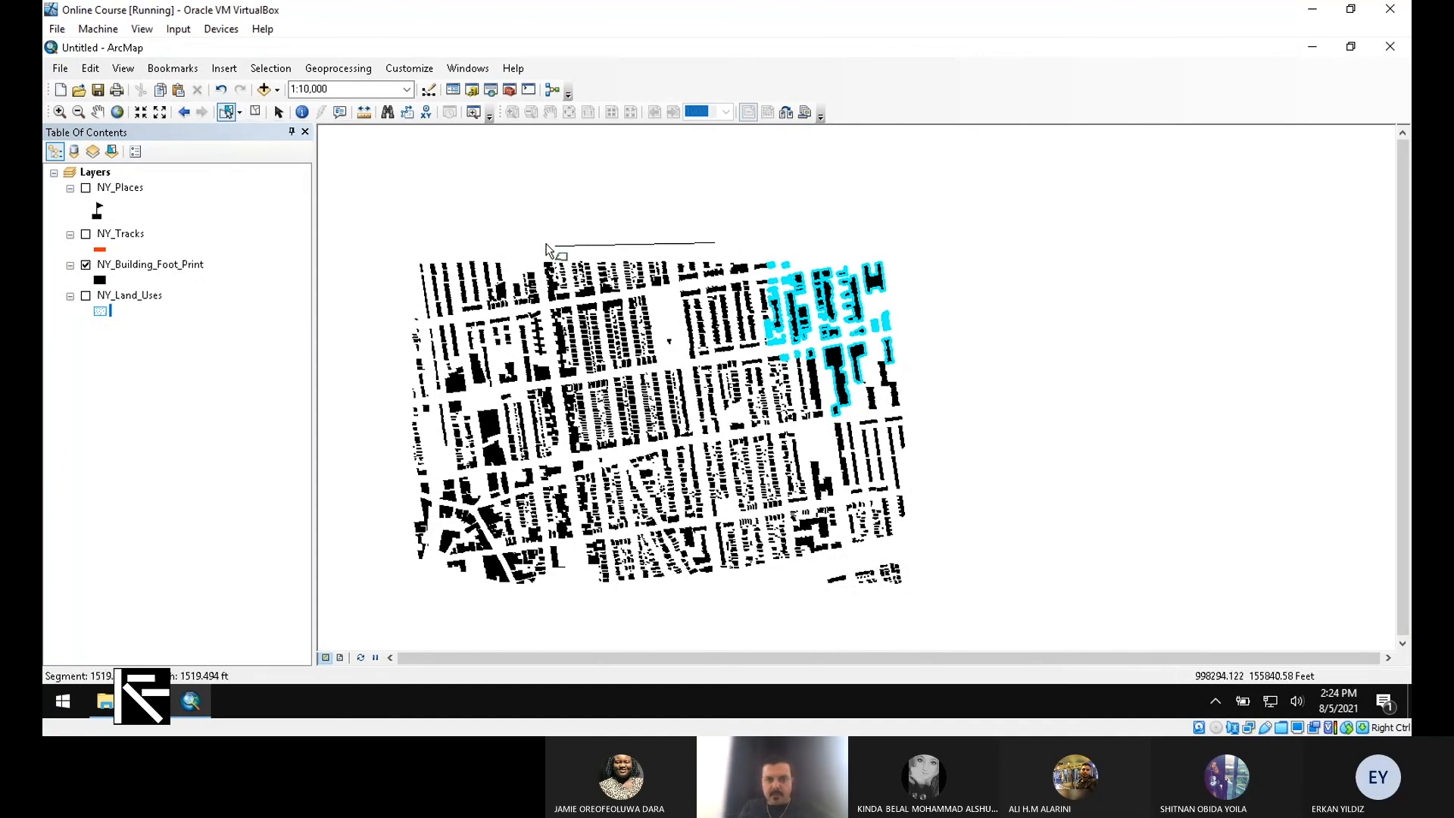
left_click(545, 243)
left_click(522, 337)
left_click(632, 387)
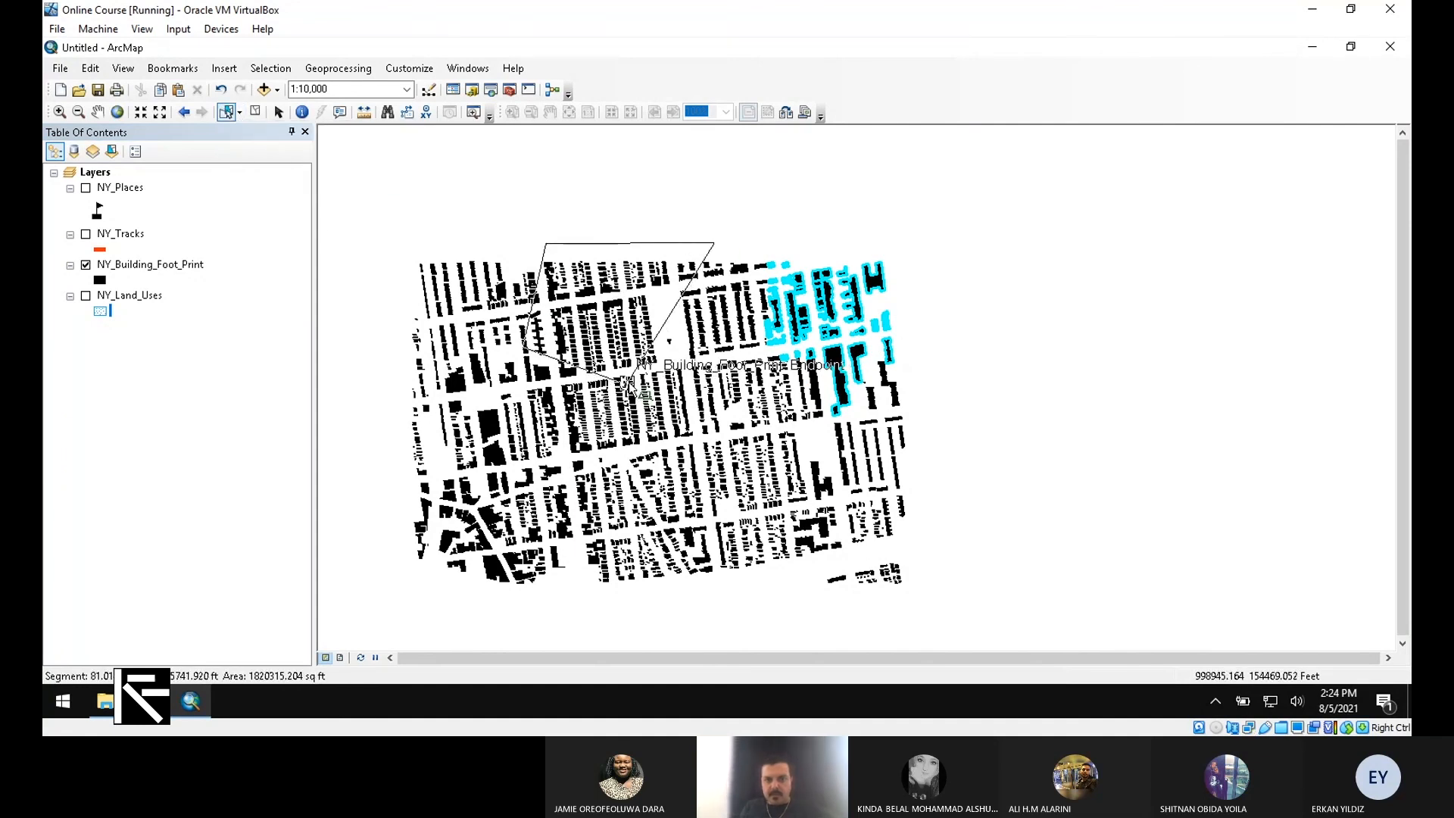
double_click(632, 383)
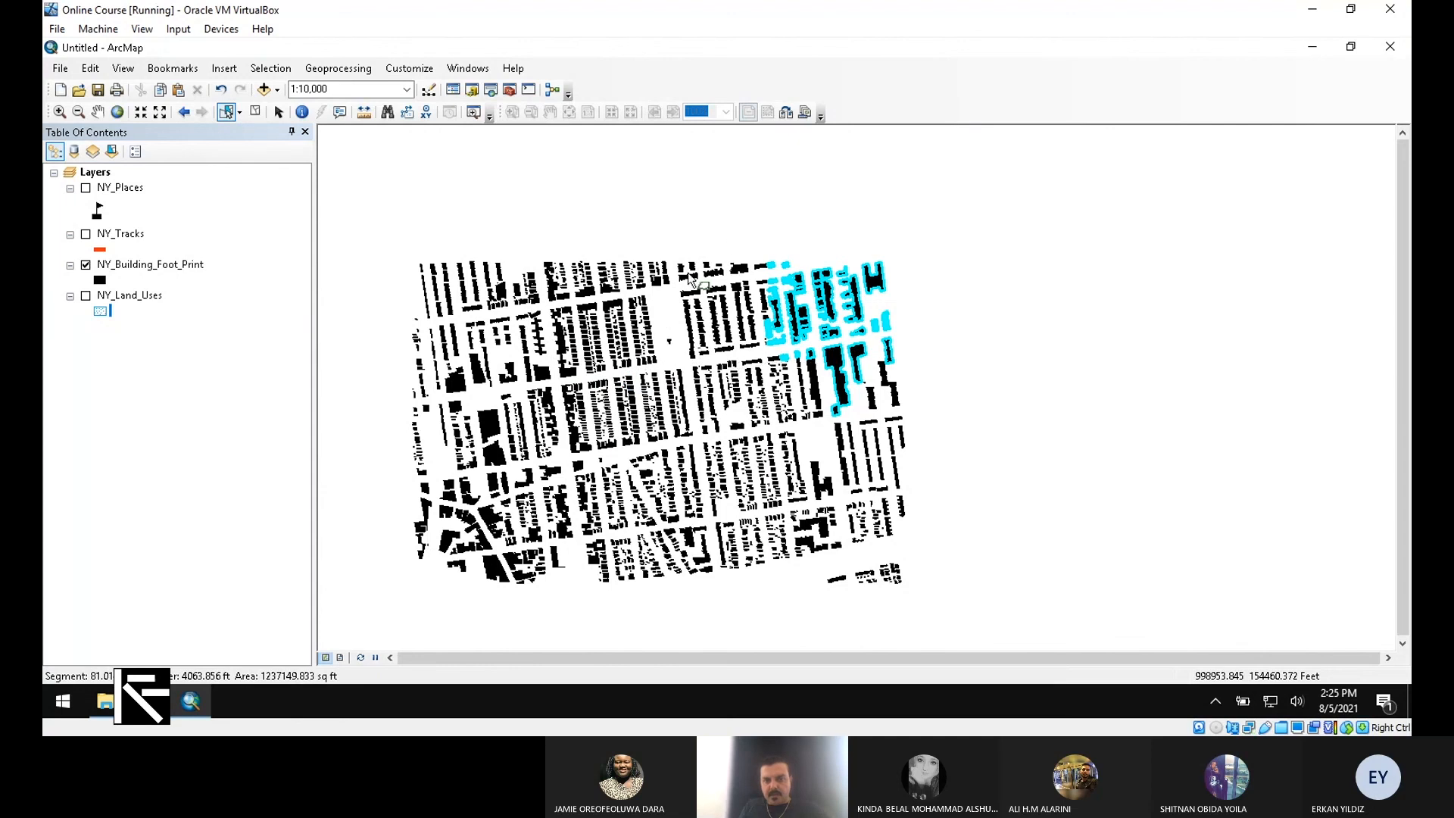
left_click(676, 246)
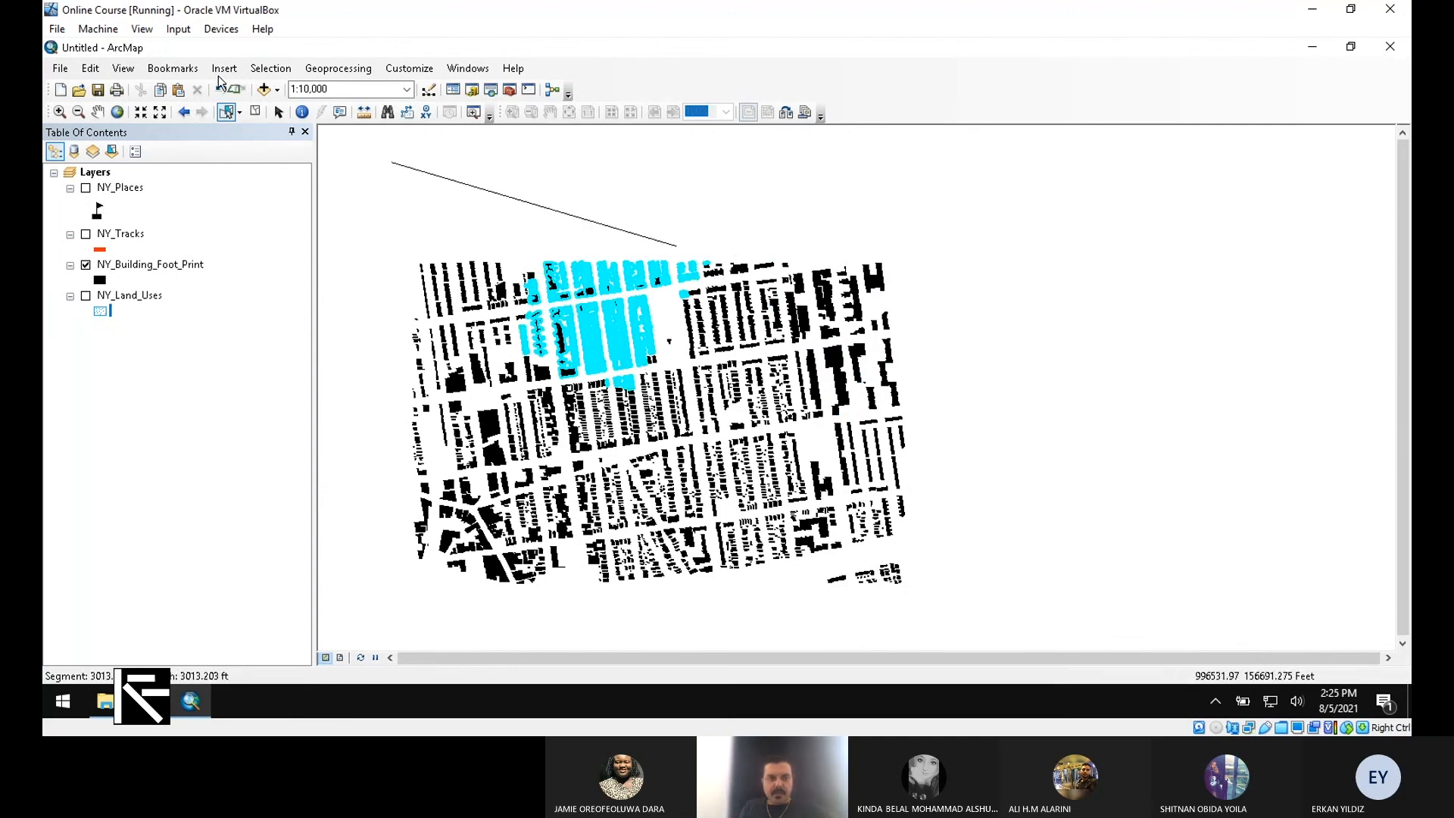
Step: Select by circle the building footprints in the south-central part of the map
left_click(240, 113)
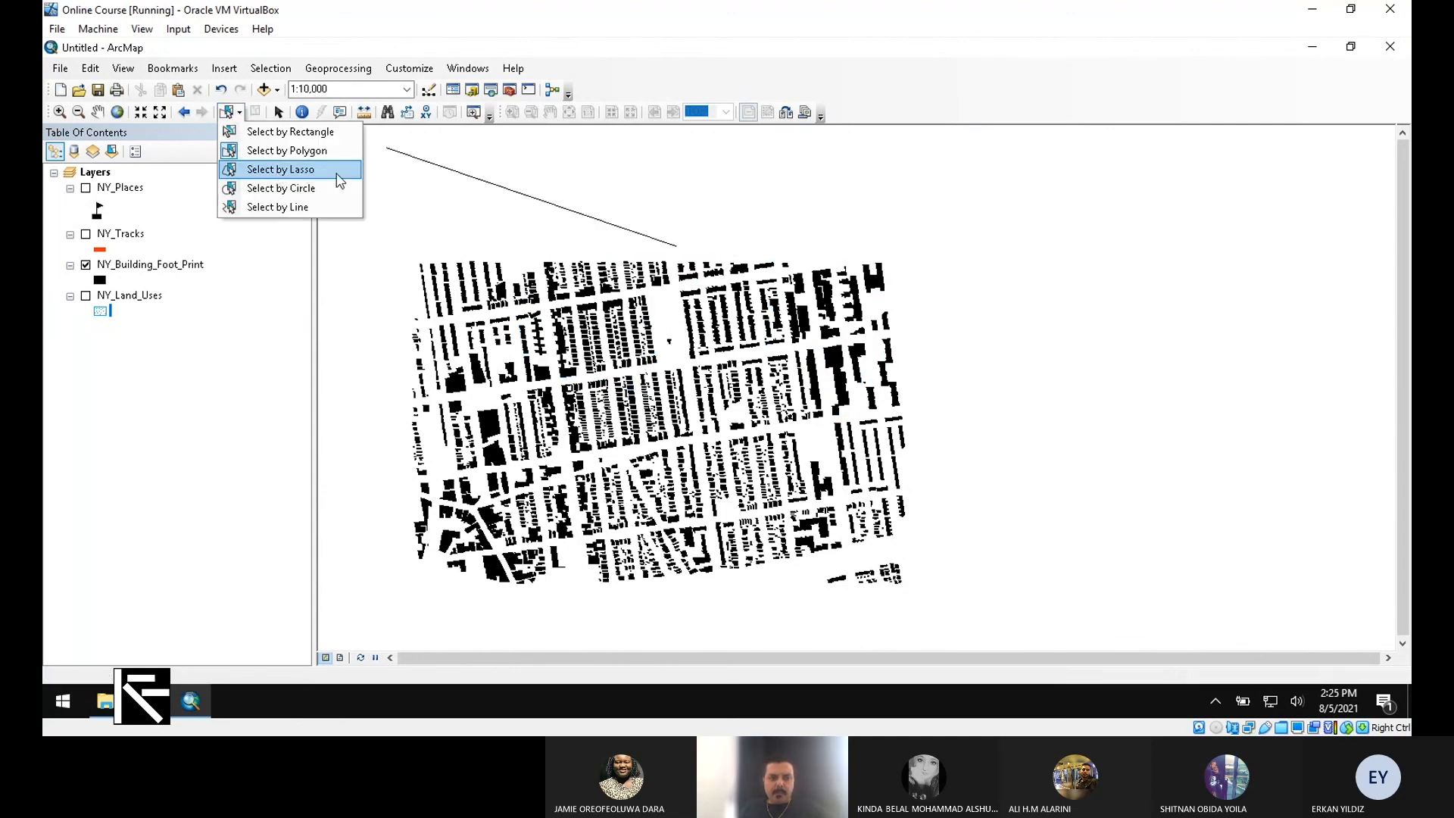
left_click(277, 188)
left_click_drag(688, 471, 765, 575)
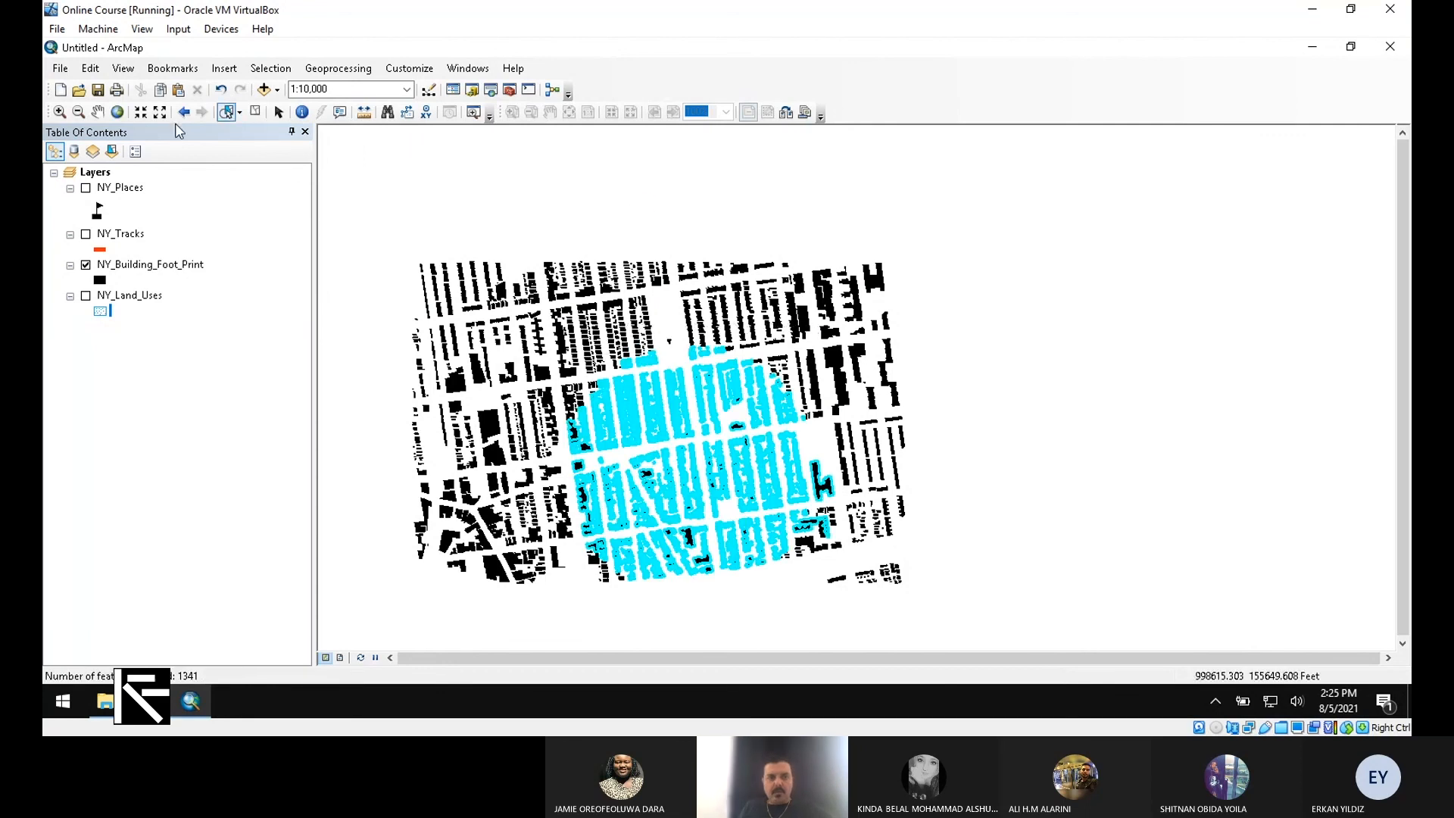
Step: Select by line the building footprints crossed by a zigzag over the northern blocks, and clear the selection
left_click(240, 113)
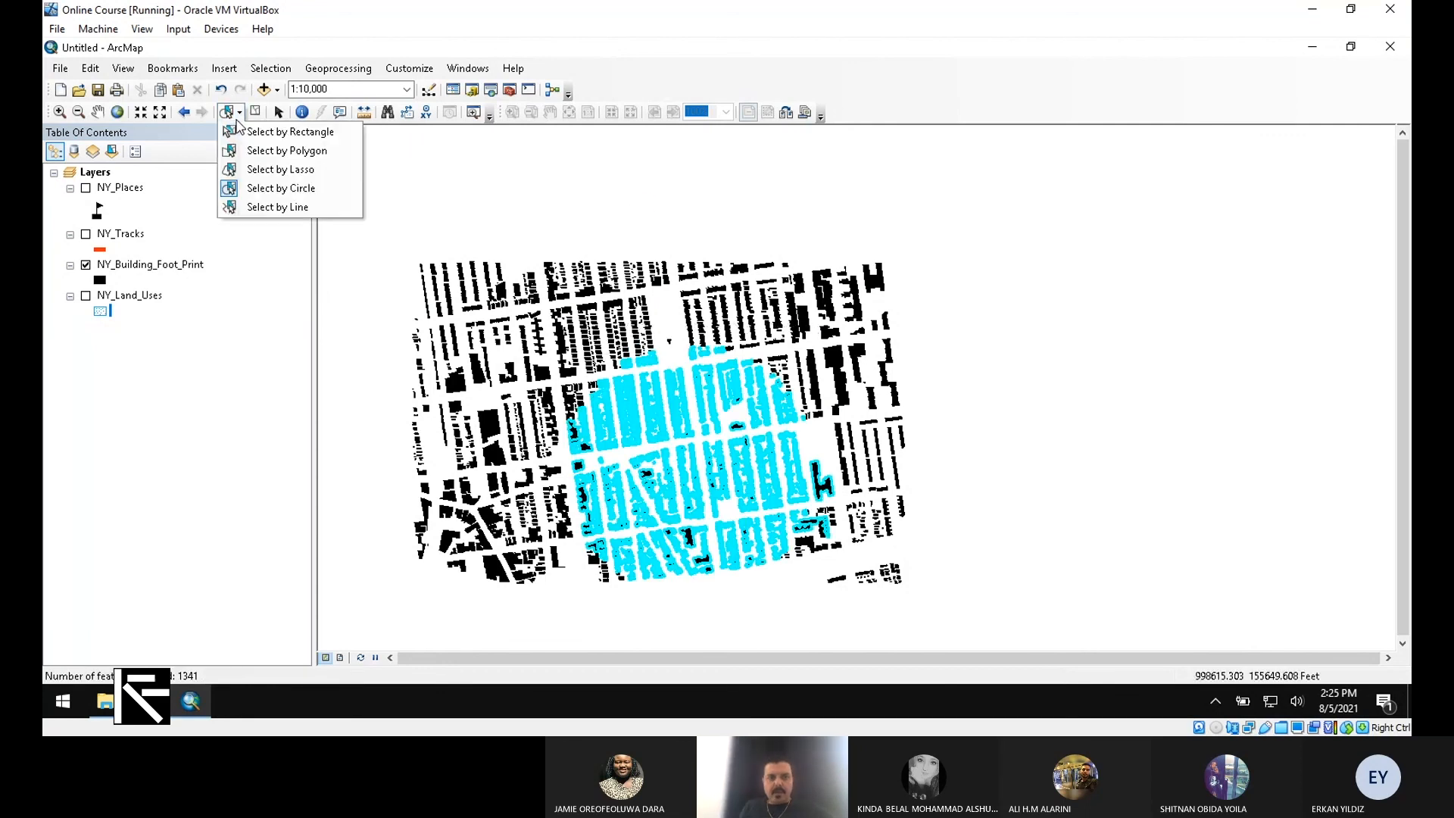
left_click(320, 203)
left_click(420, 341)
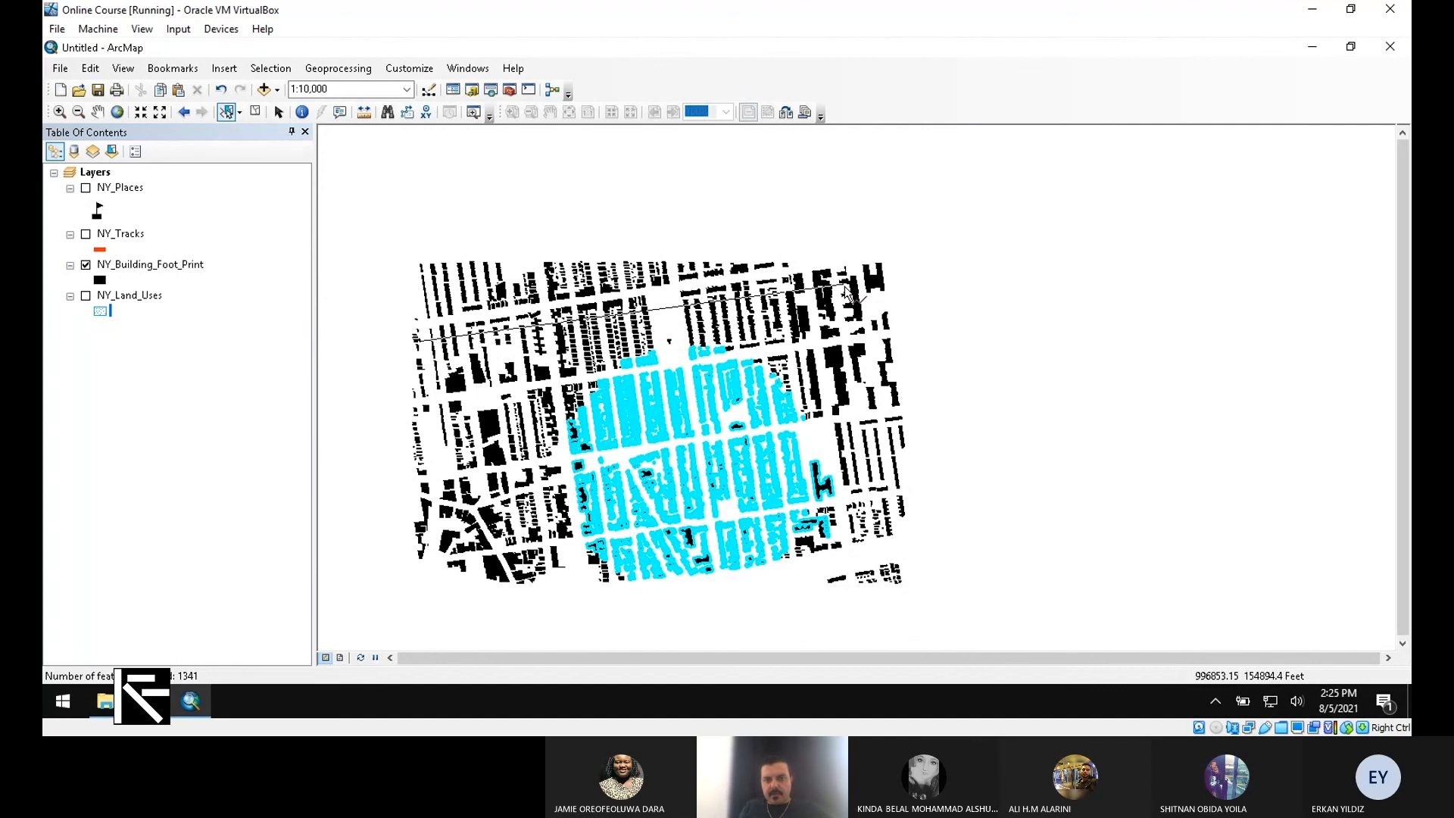
left_click(917, 284)
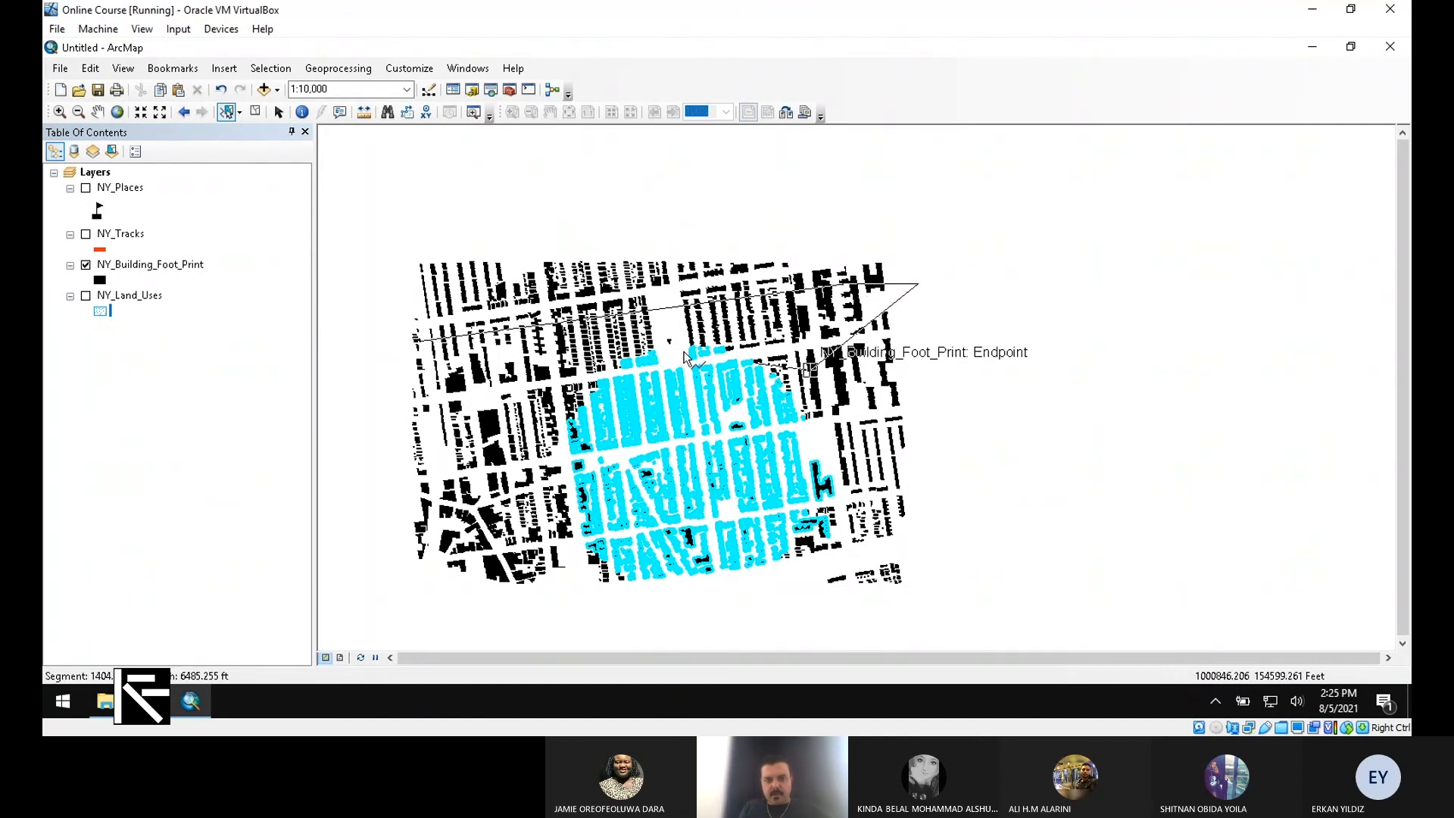
double_click(560, 356)
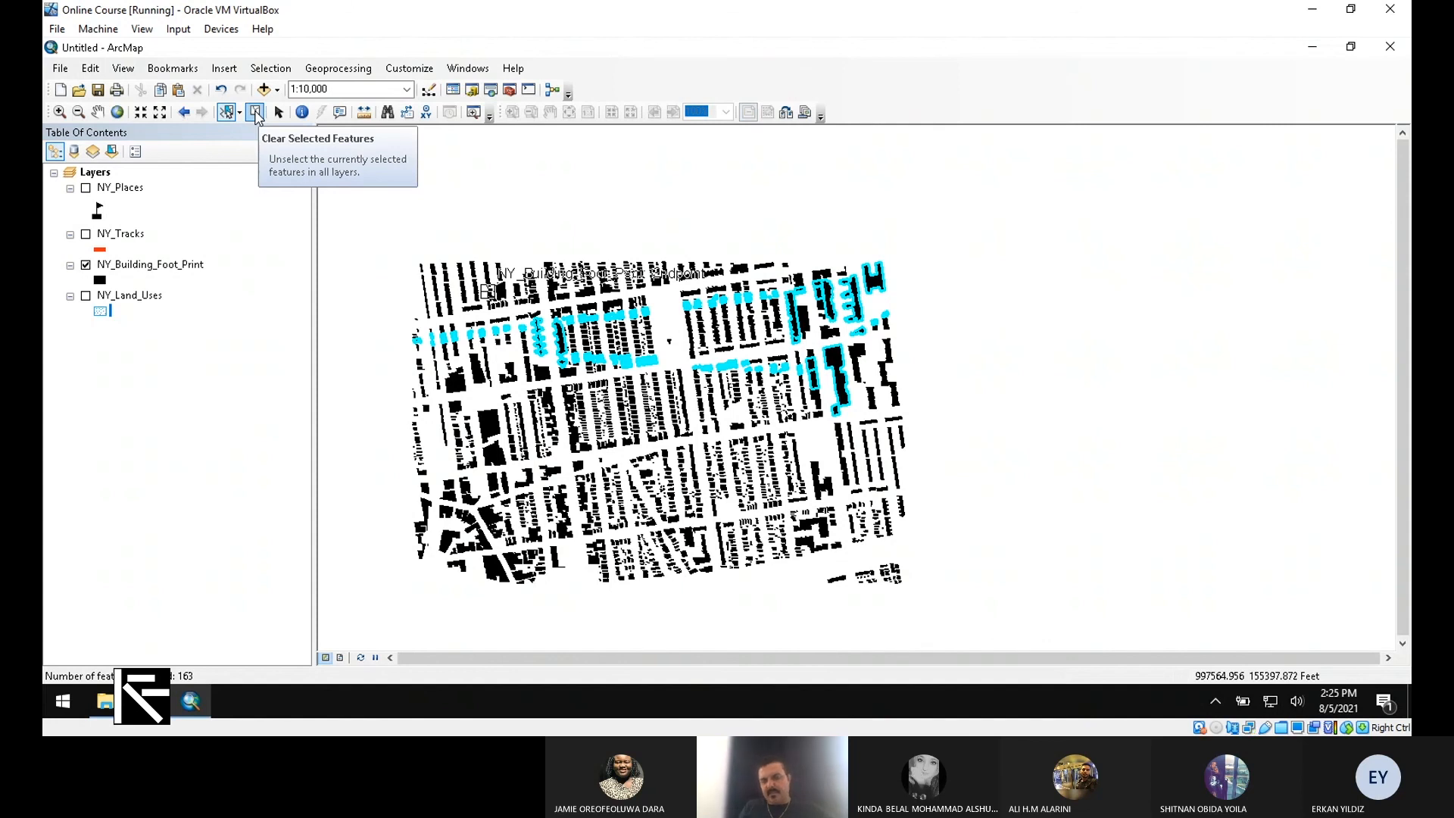
left_click(256, 113)
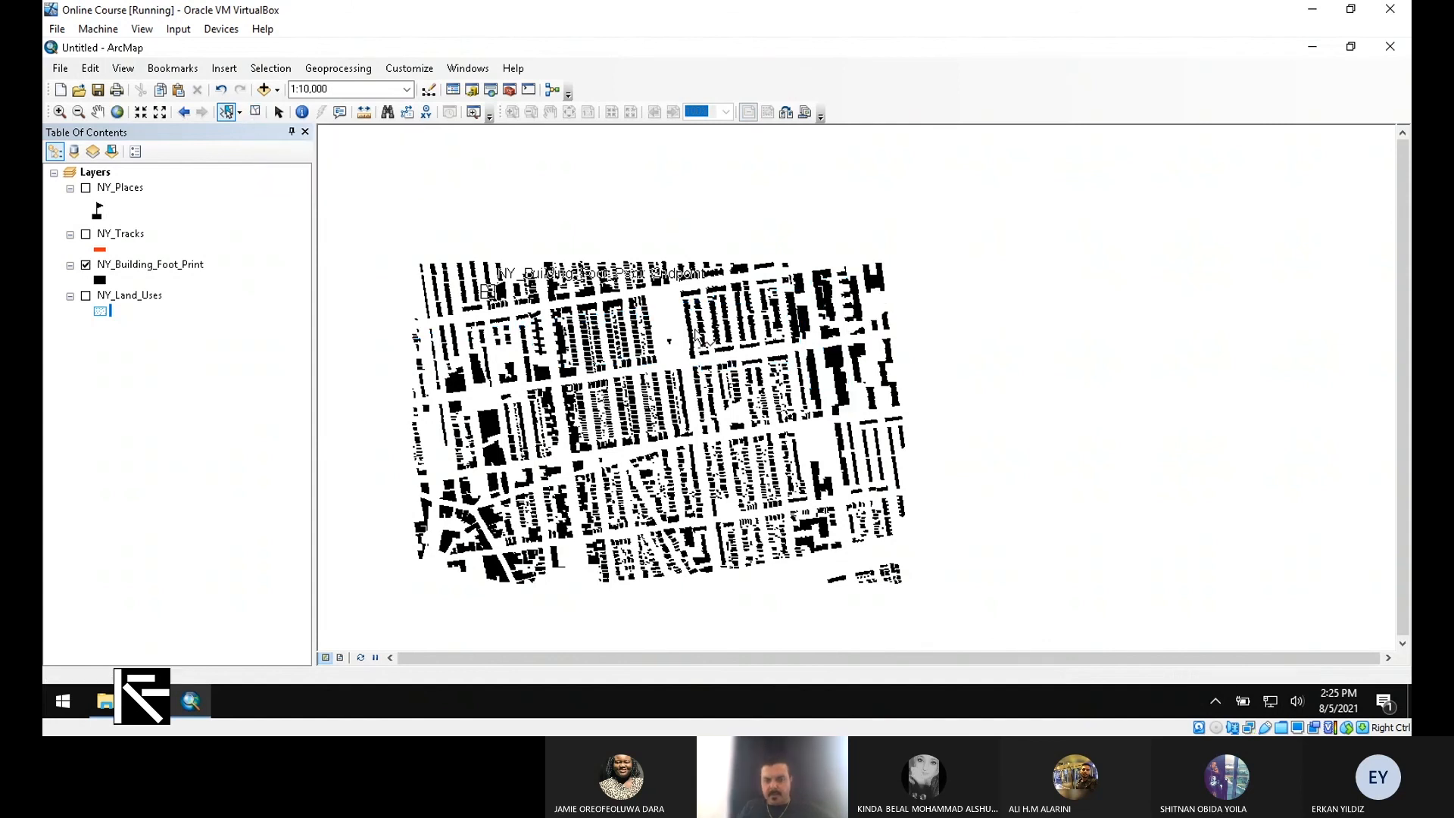